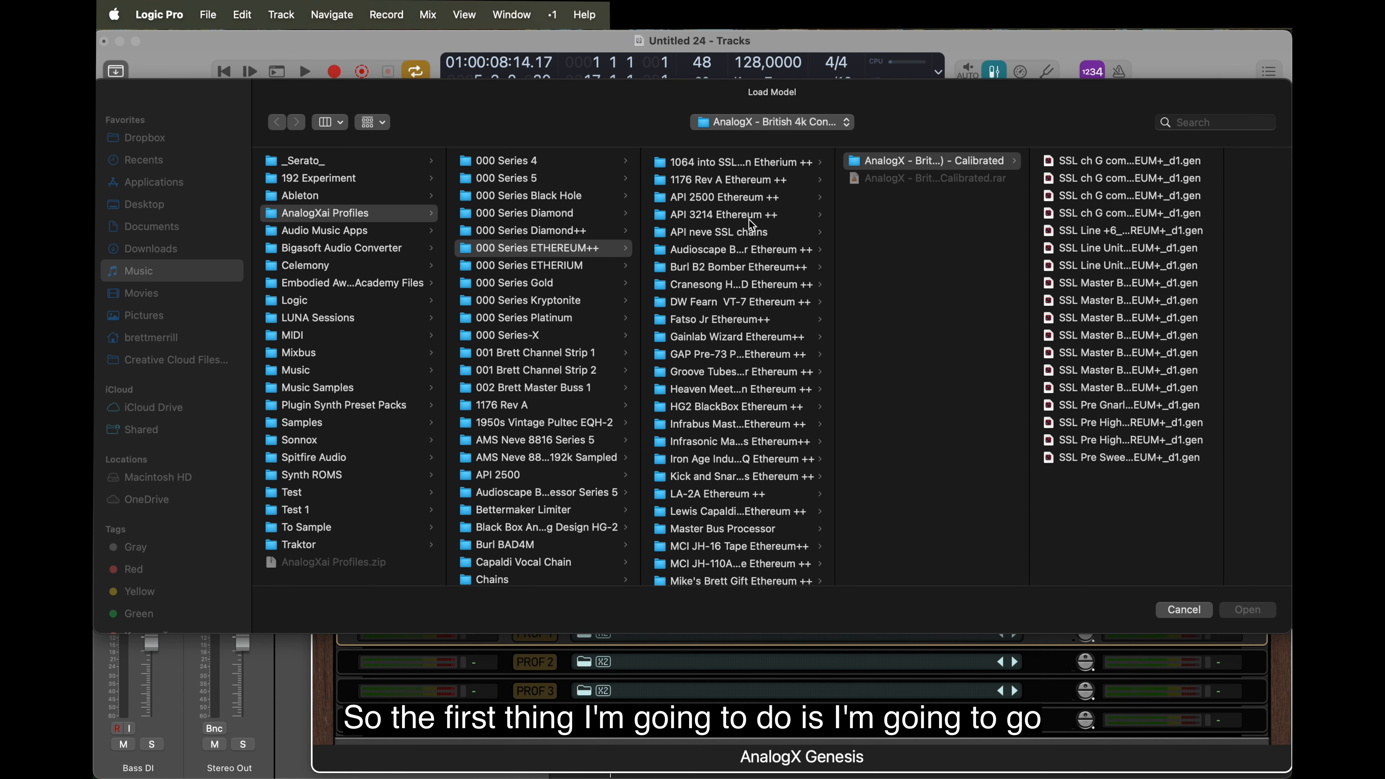
Load the API 3214_Pre_HQ_d1 model from the API 3214 Ethereum ++ folder into Profile 1 and start playback
left_click(774, 214)
double_click(908, 183)
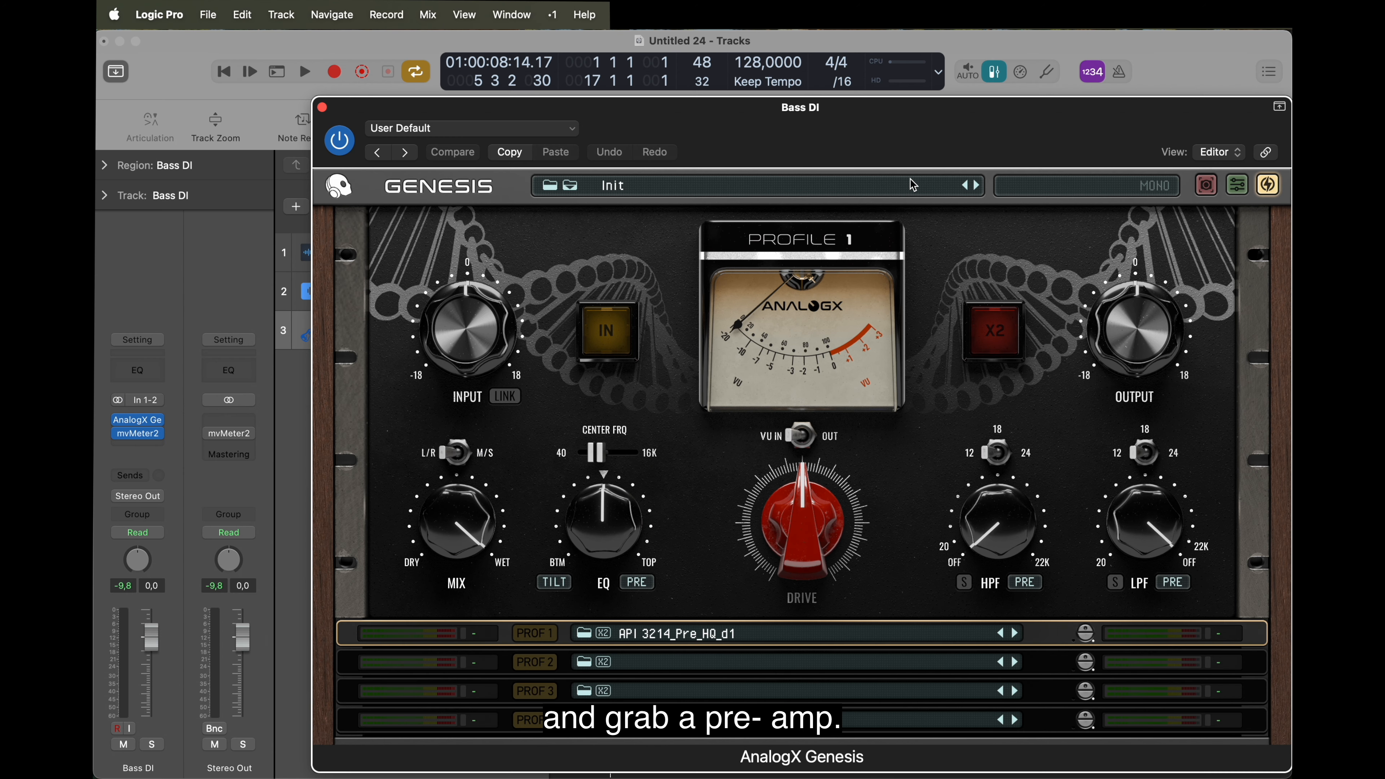
key("space")
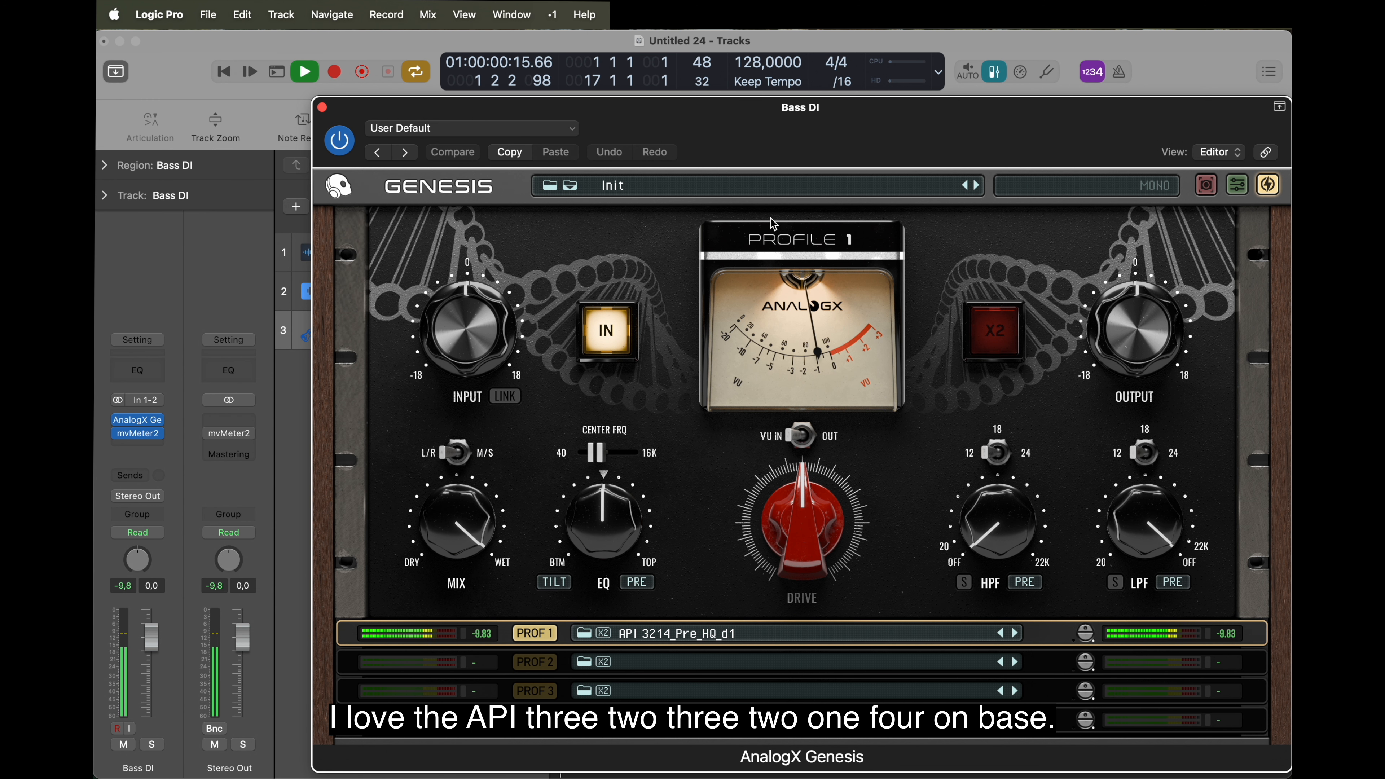
Set Profile 1's drive to 5.0 dB, compare it with the bypassed sound, and move the plug-in window slightly up
left_click_drag(801, 523, 802, 486)
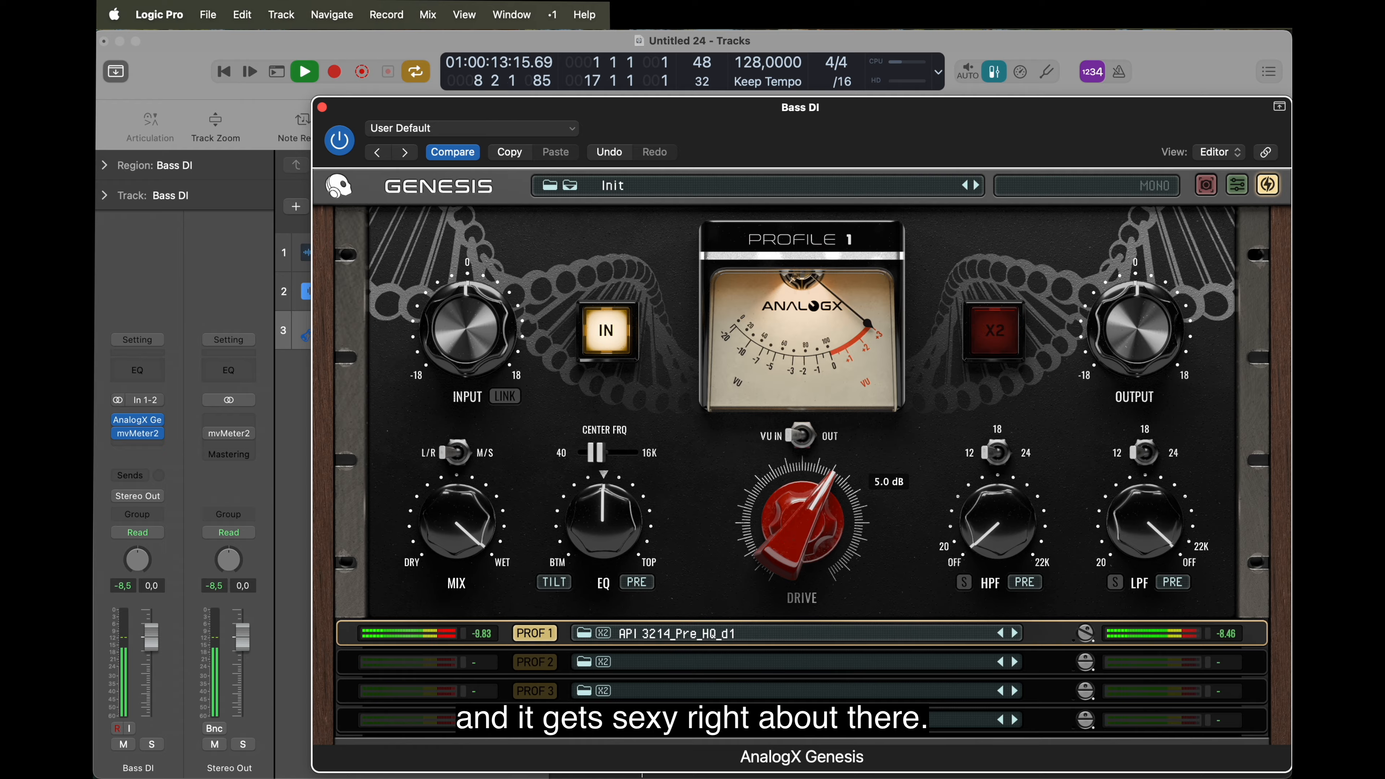
left_click(1269, 189)
left_click_drag(941, 144, 930, 117)
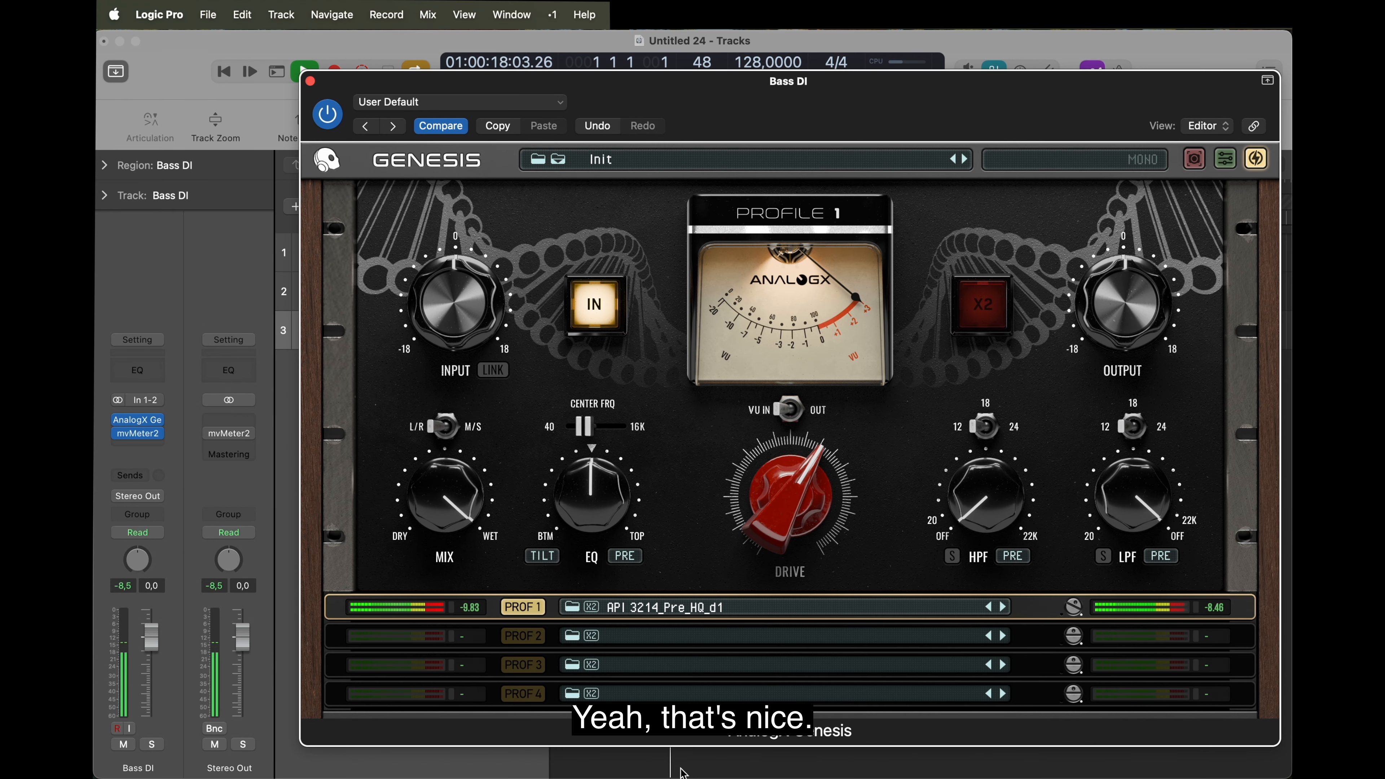
Load SSL Line Unity_ETHEREUM+_d1 from the calibrated SSL 4K Ethereum++ models into Profile 2 and switch that profile on
left_click(577, 642)
scroll(746, 461, "down", 10)
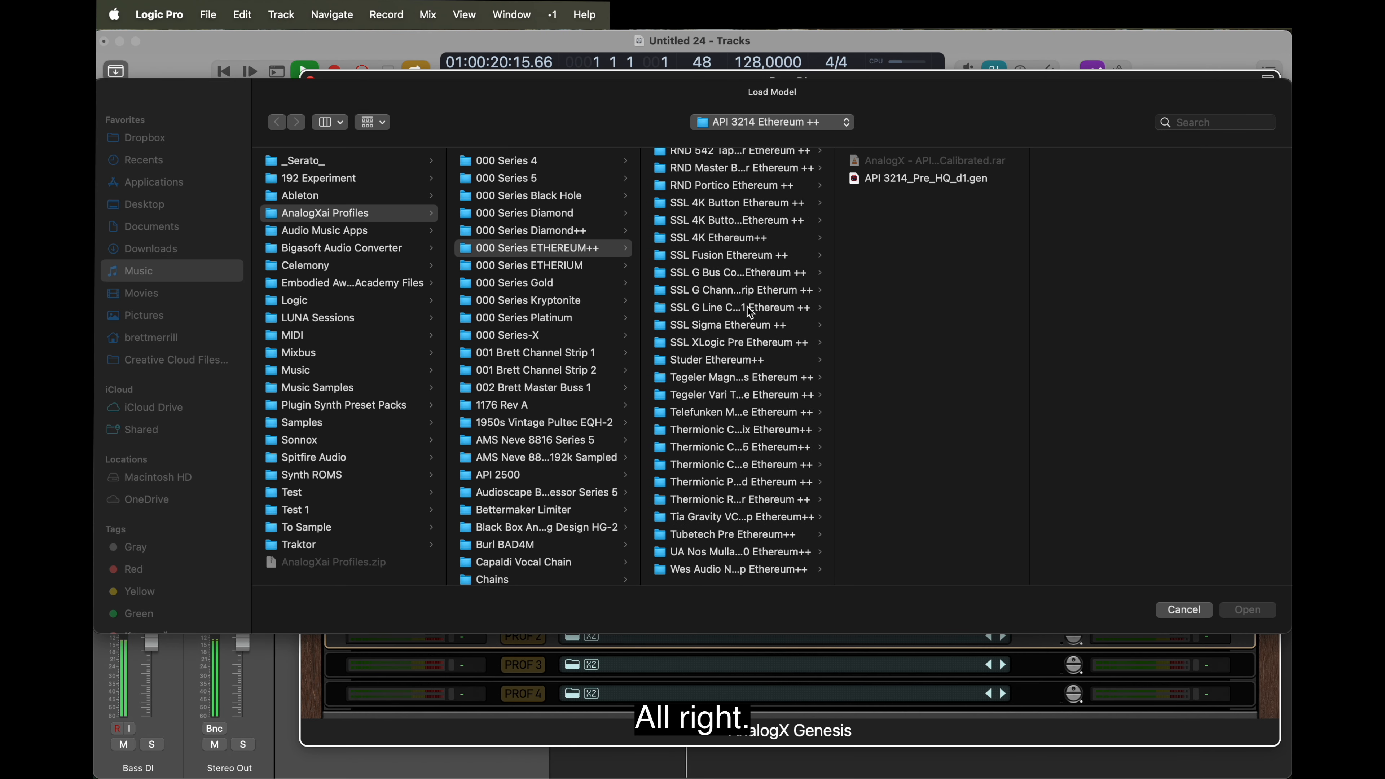
left_click(736, 241)
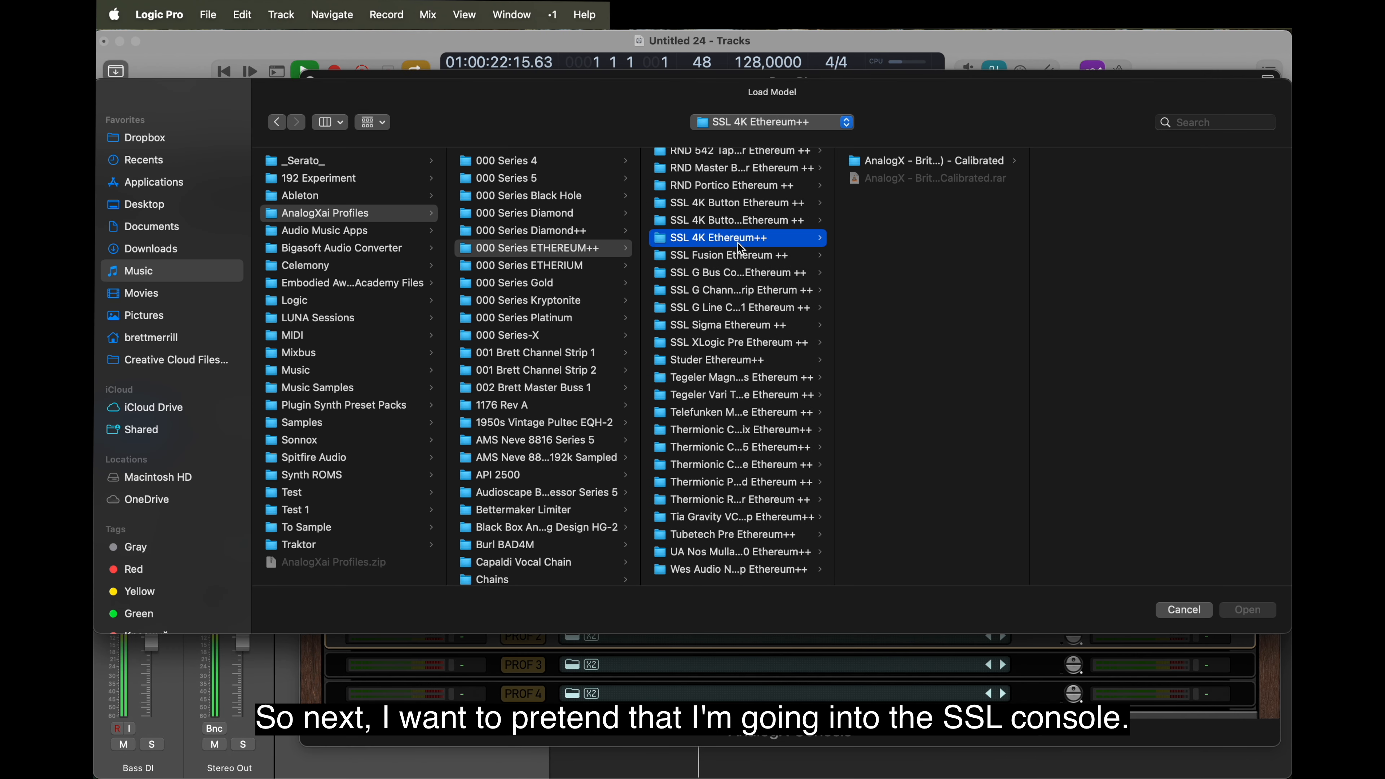
left_click(908, 163)
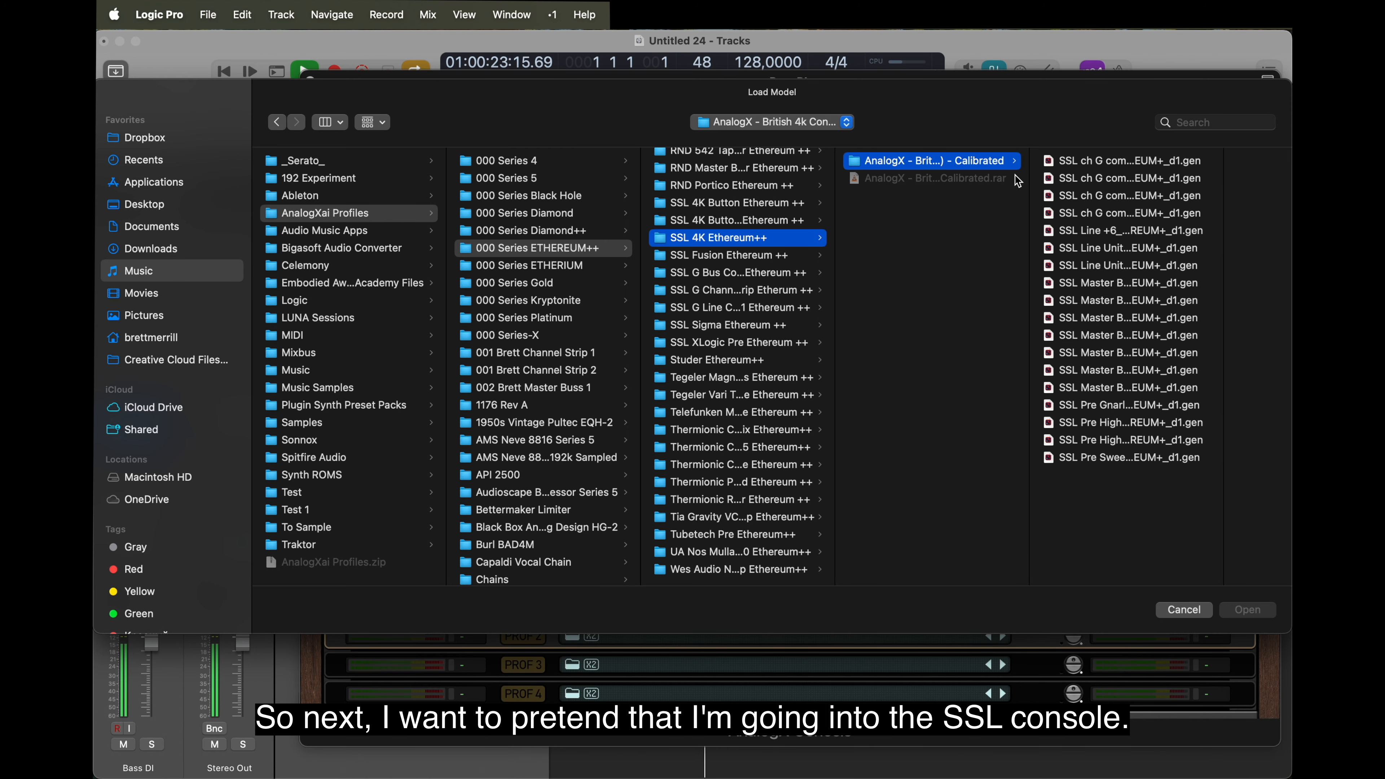
double_click(1086, 268)
left_click(534, 643)
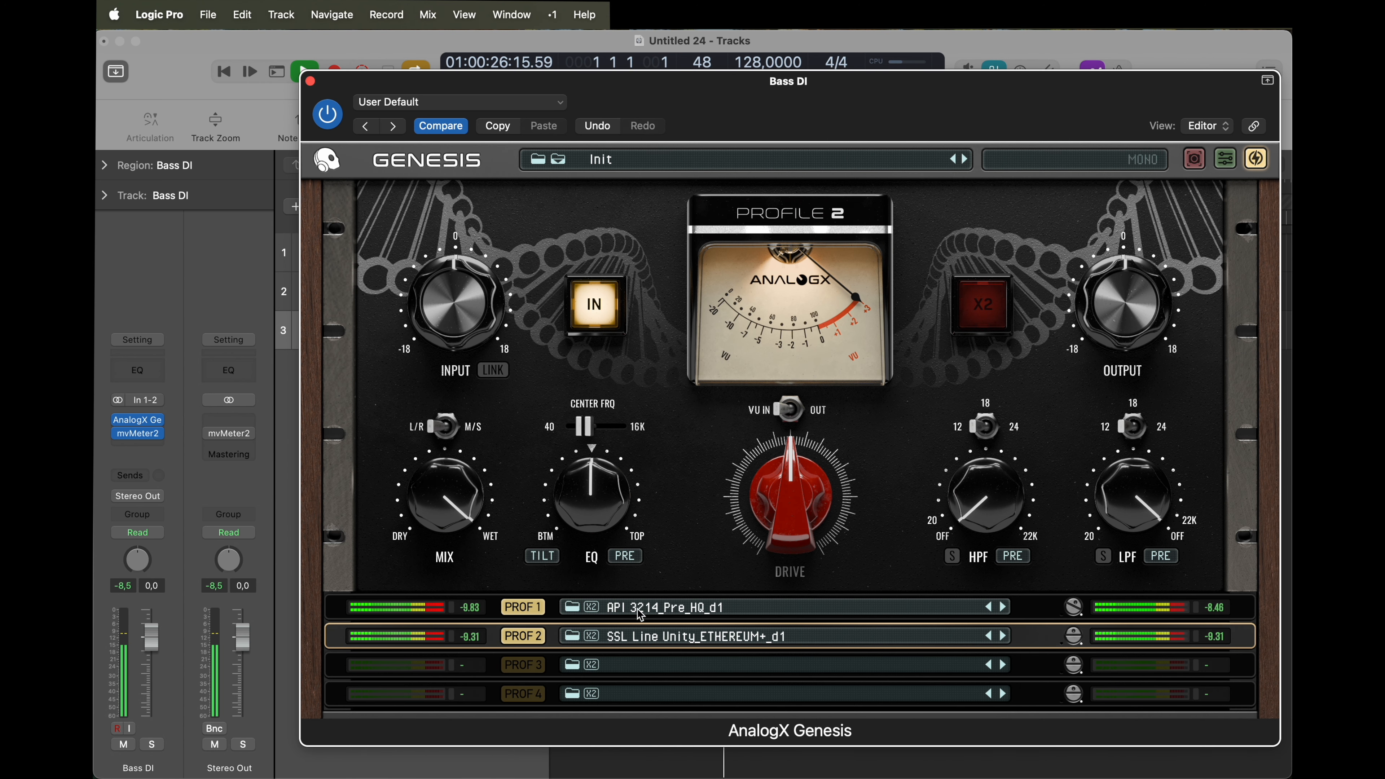
Raise Profile 2's drive slightly and compare the whole chain bypassed and active
mouse_move(796, 517)
mouse_move(796, 517)
left_mouse_down()
mouse_move(796, 469)
mouse_move(796, 509)
left_mouse_up()
left_click(1250, 163)
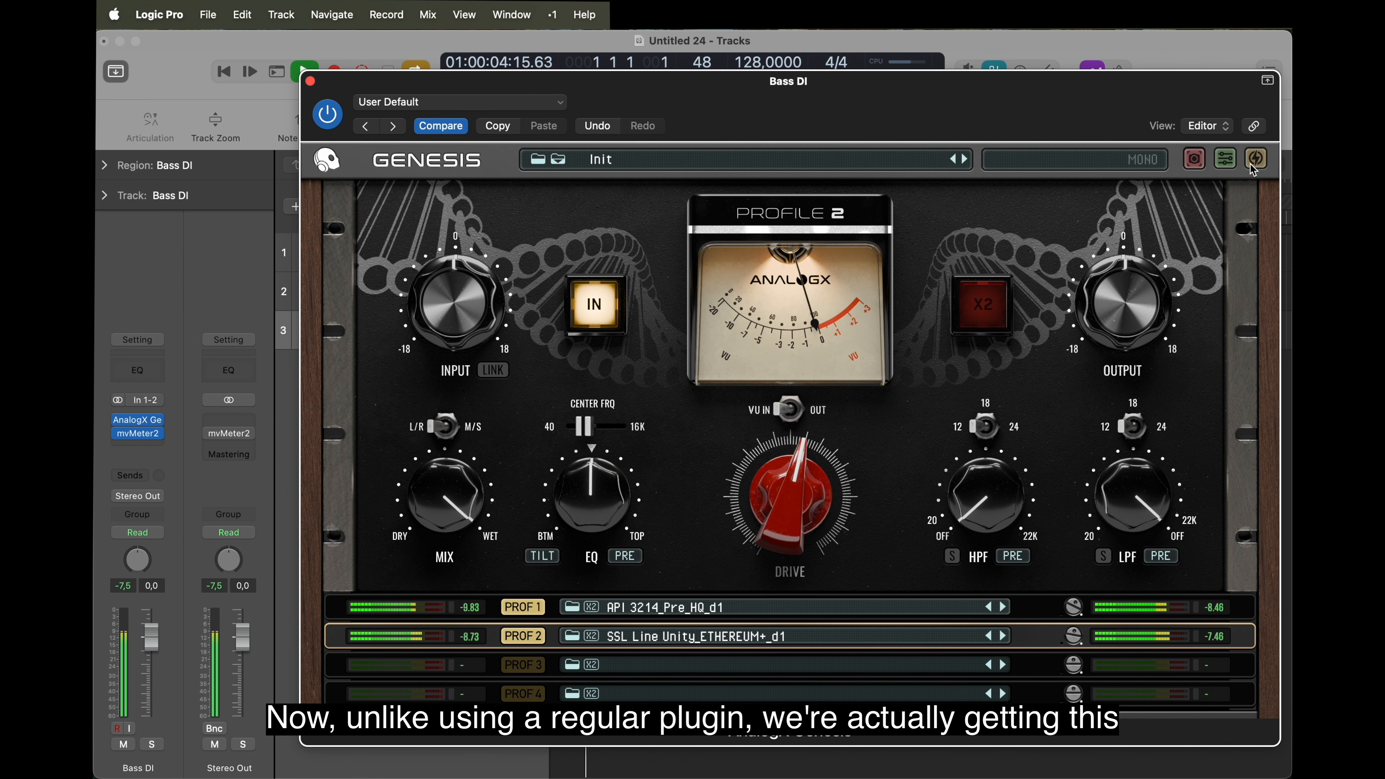
left_click(1250, 163)
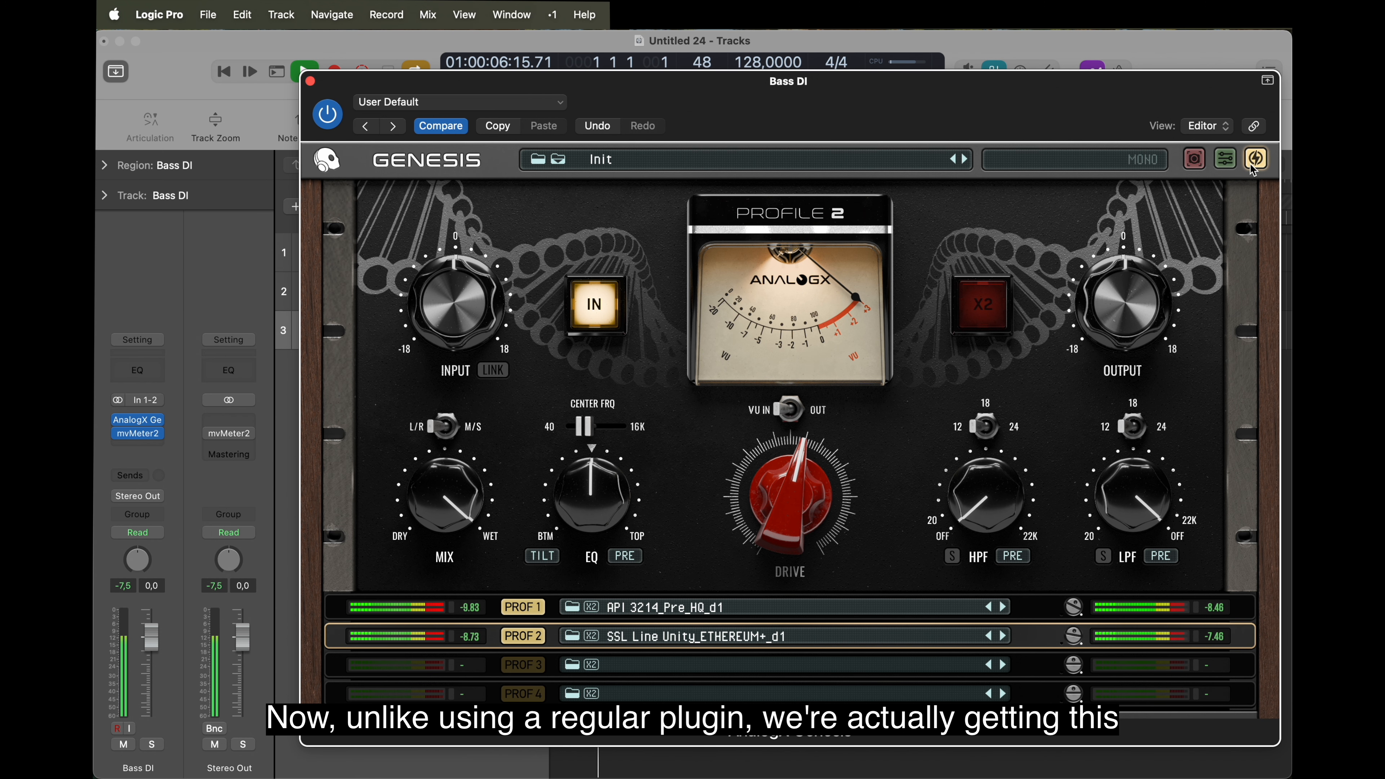
left_click(311, 82)
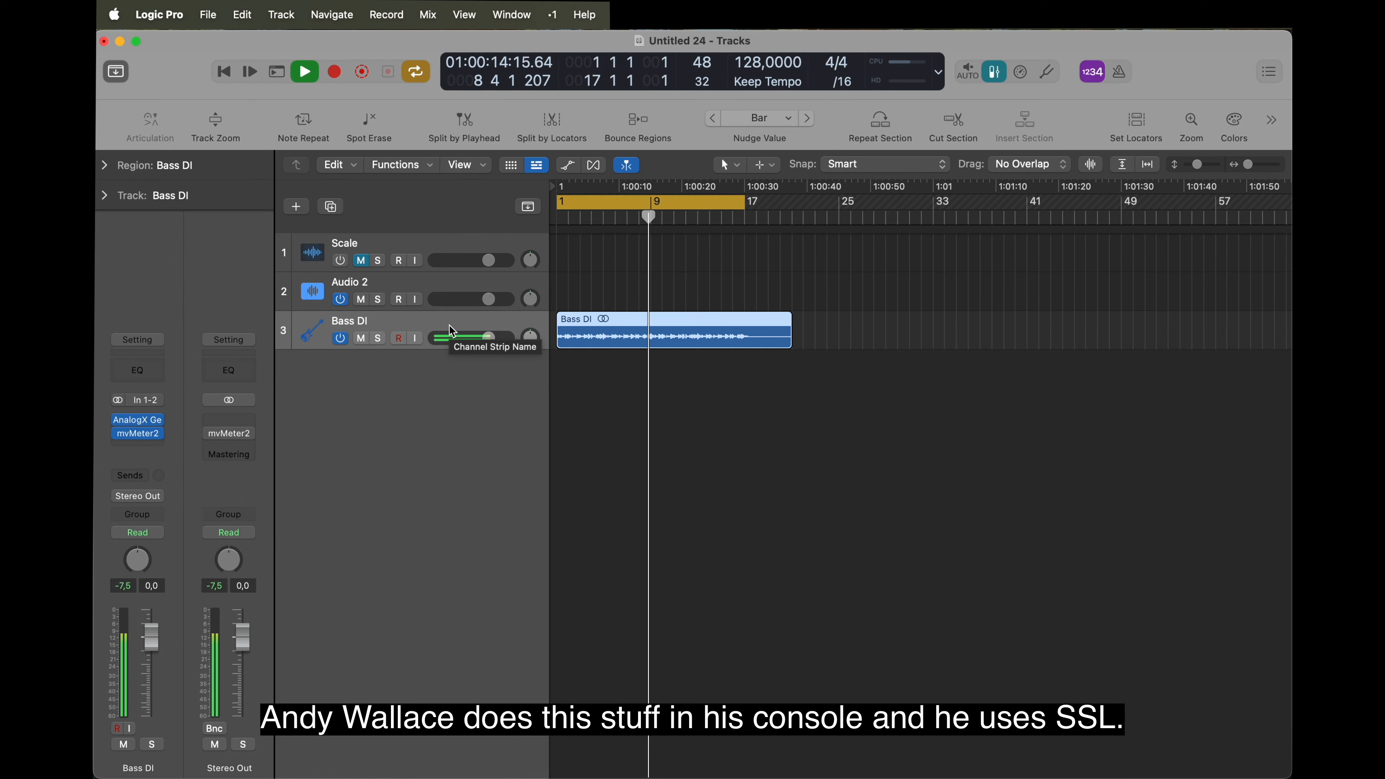
mouse_move(122, 424)
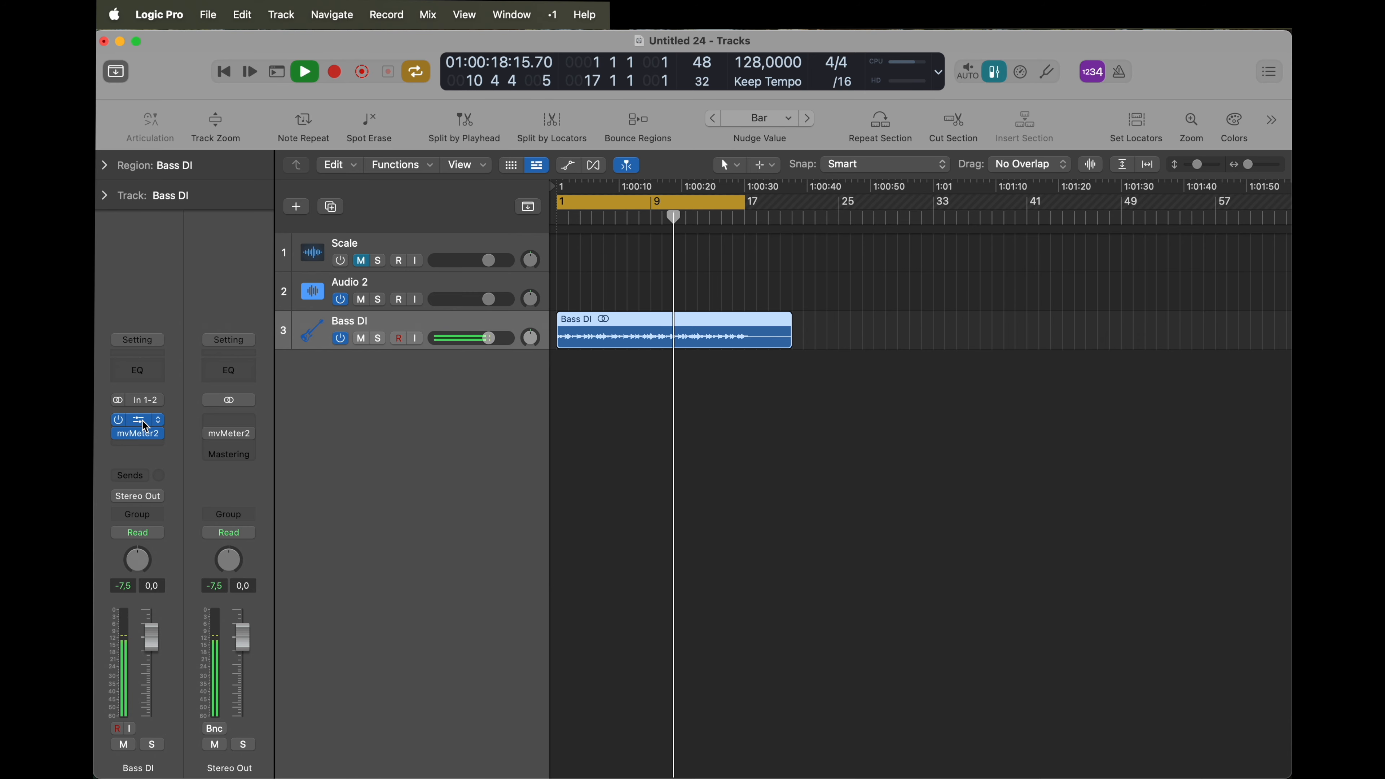
left_click(123, 424)
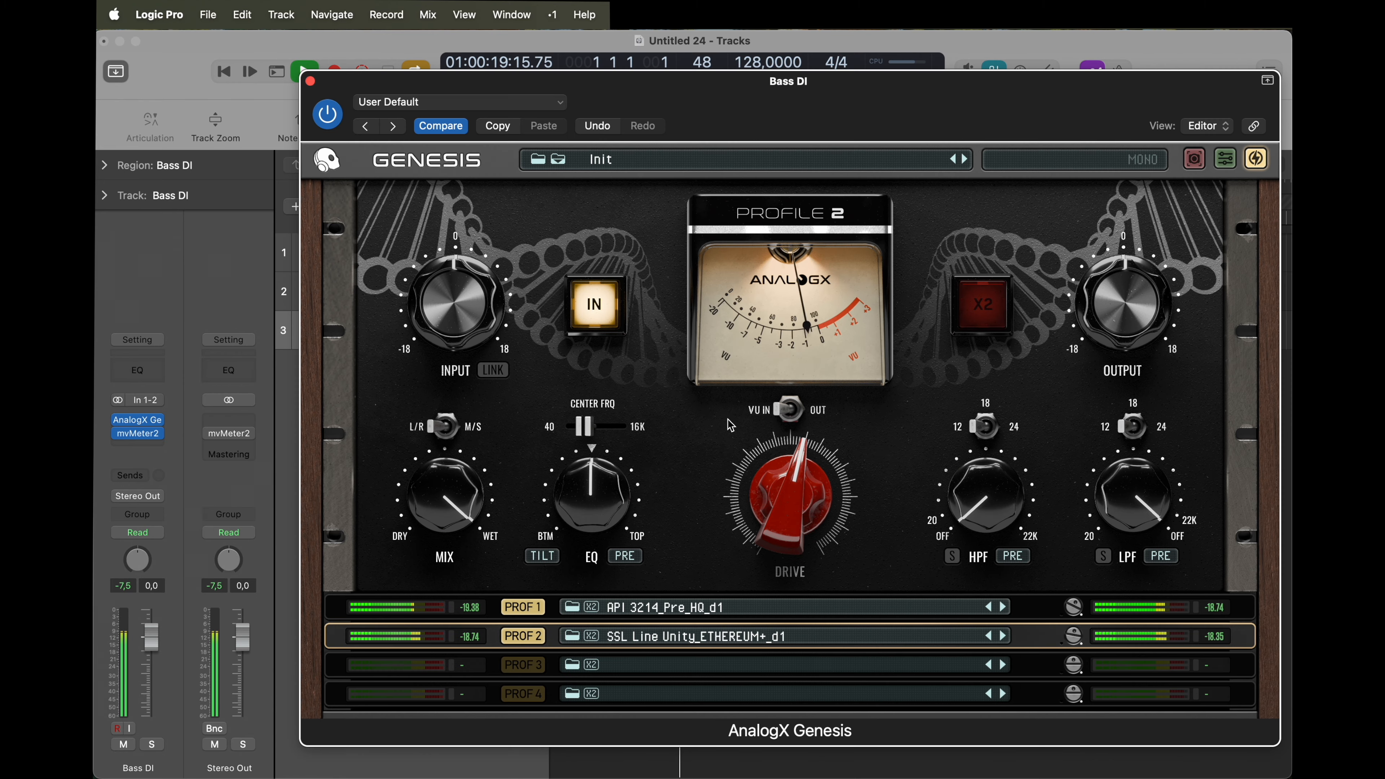
Load V2 UREI MOD1176 SAFR_ETHEREUM++__d1 from the second Mike's Smash Ethereum++ folder into Profile 3 and switch that profile on
left_click(571, 665)
scroll(762, 271, "down", 5)
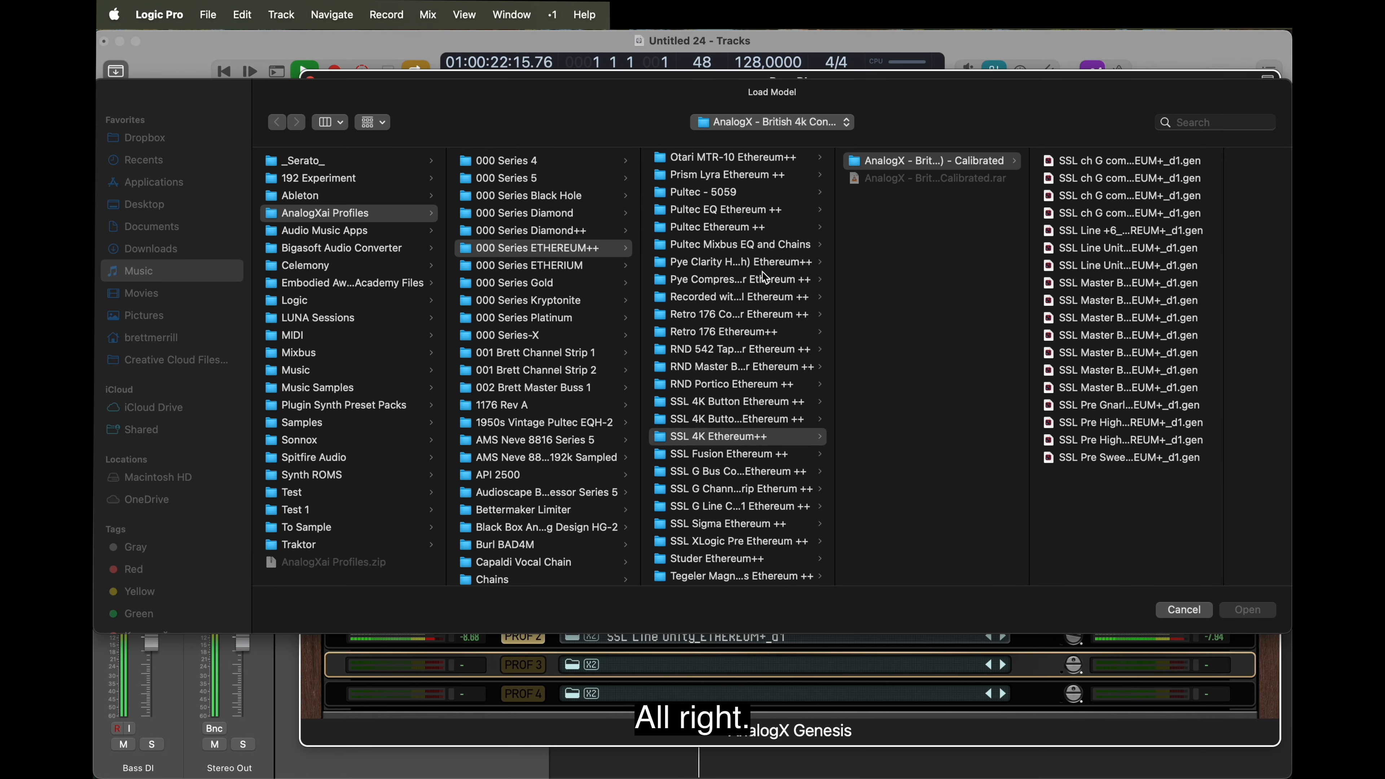
scroll(762, 270, "down", 3)
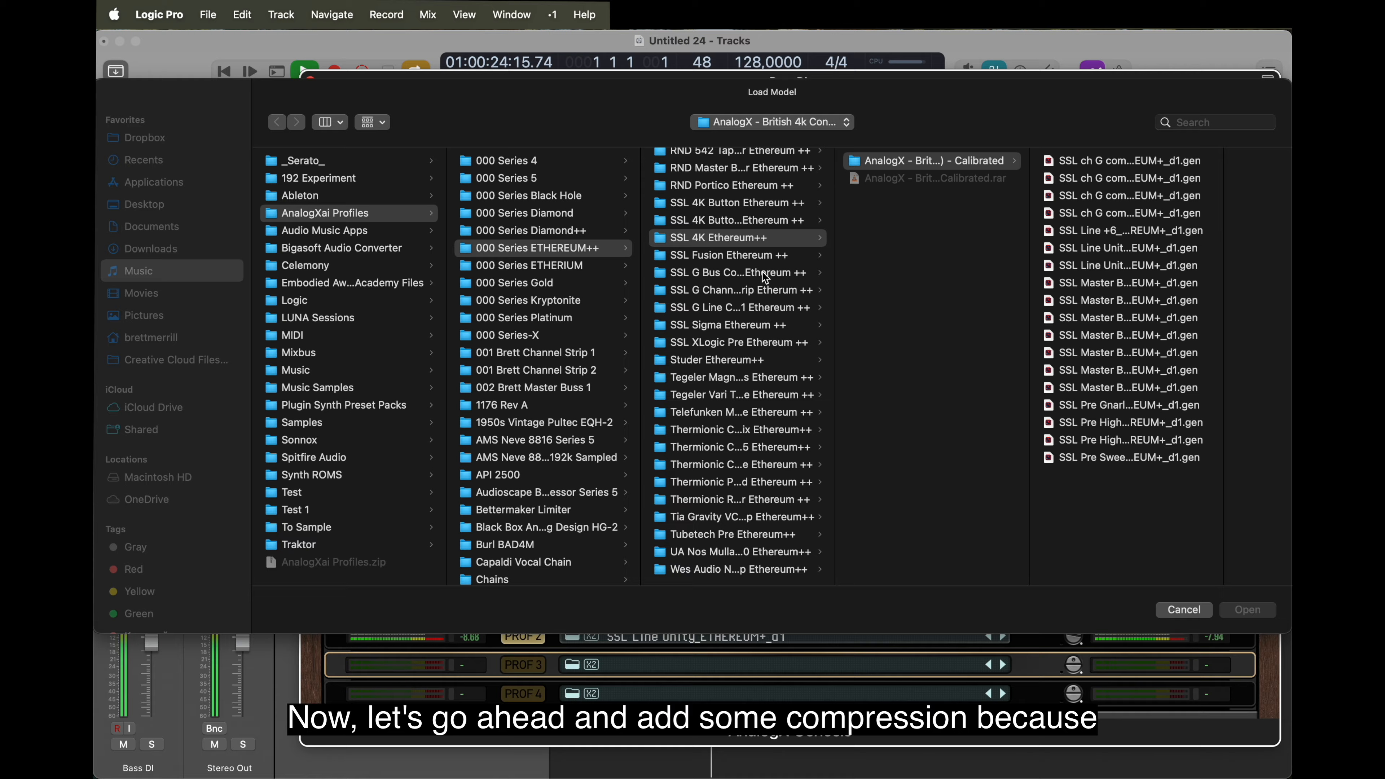
scroll(762, 270, "up", 7)
scroll(761, 271, "up", 4)
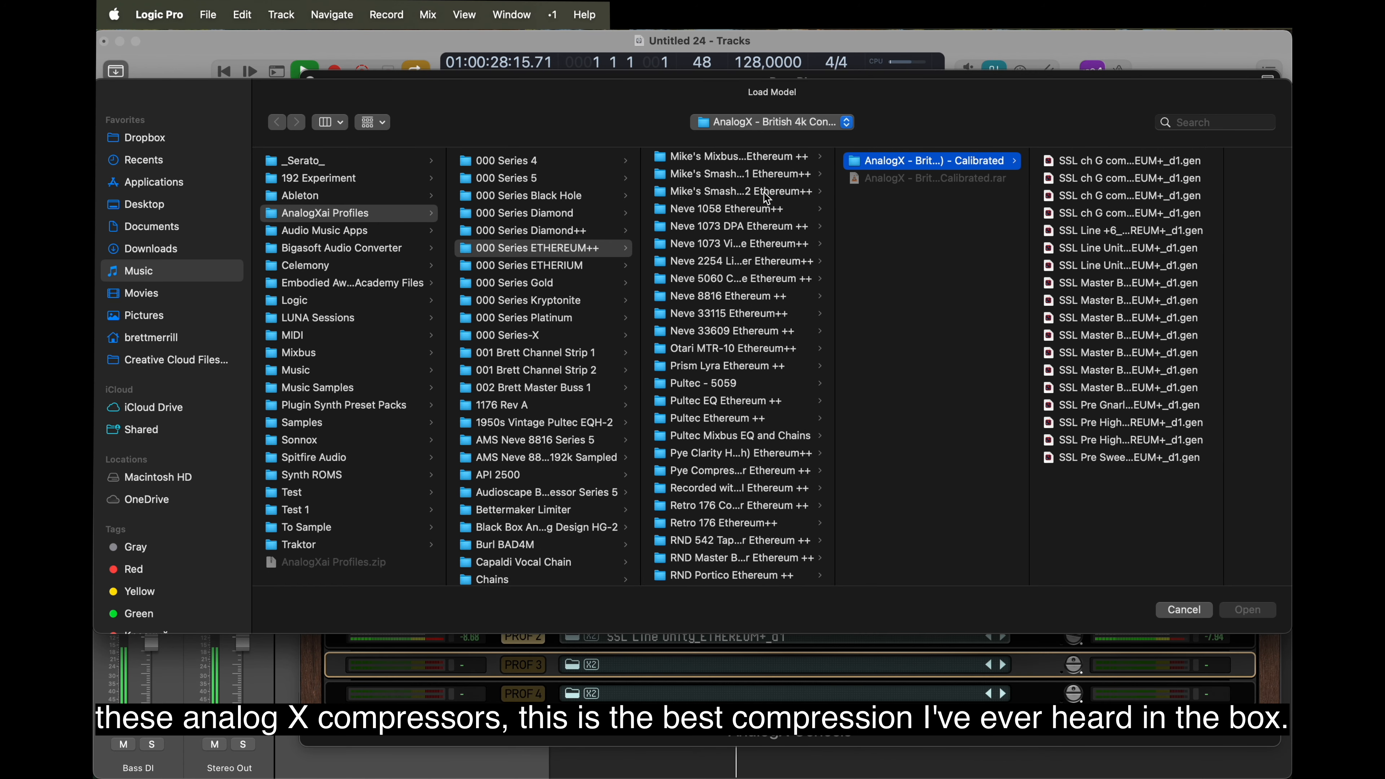
left_click(764, 191)
left_click(918, 164)
left_click(1073, 214)
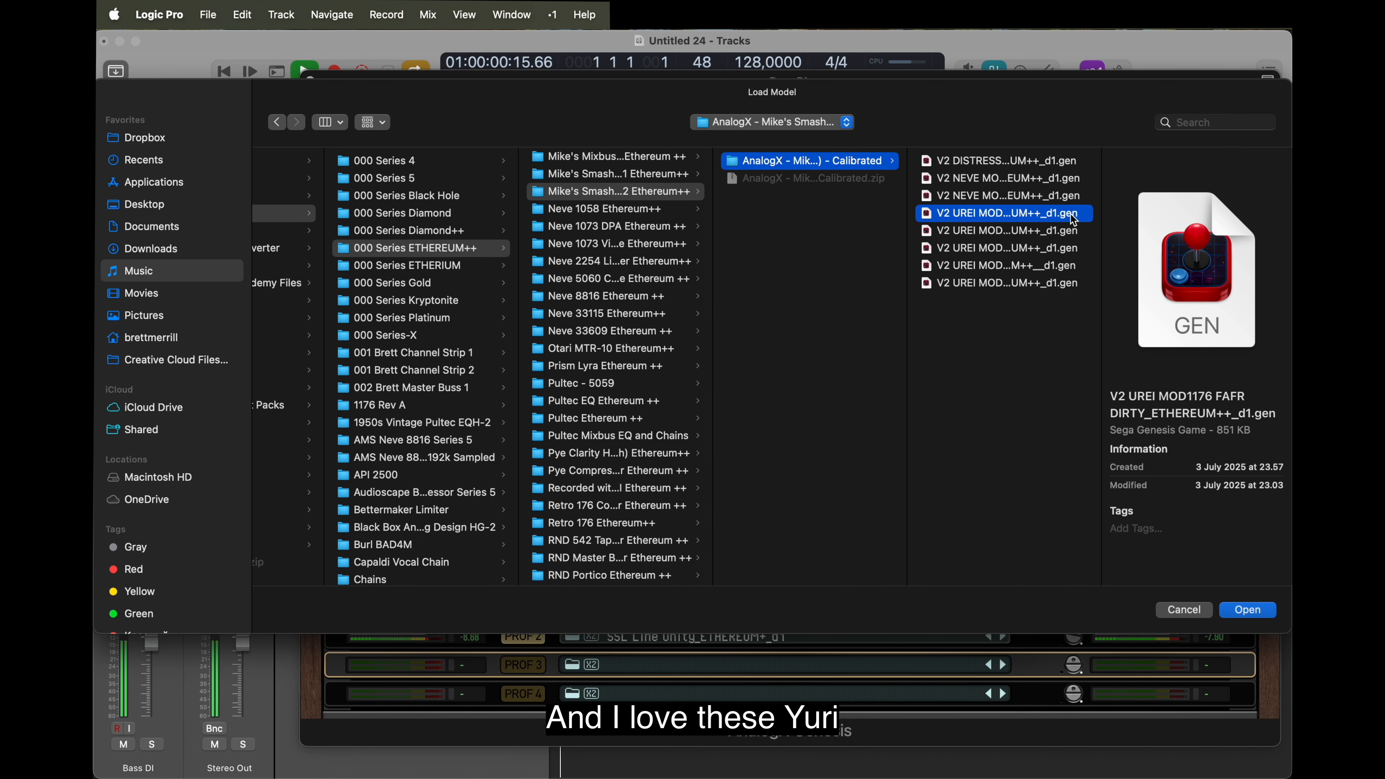
left_click(959, 202)
left_click(974, 265)
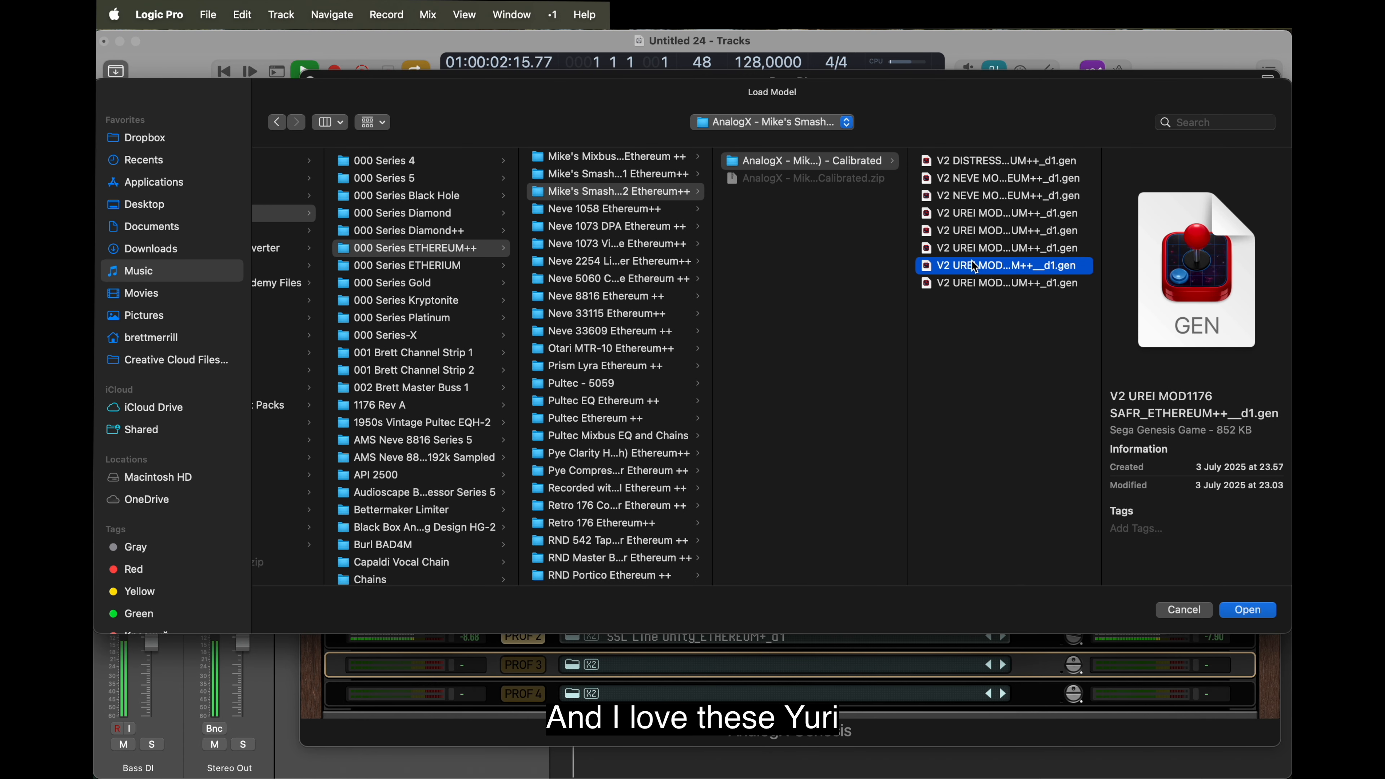
double_click(974, 266)
left_click(538, 667)
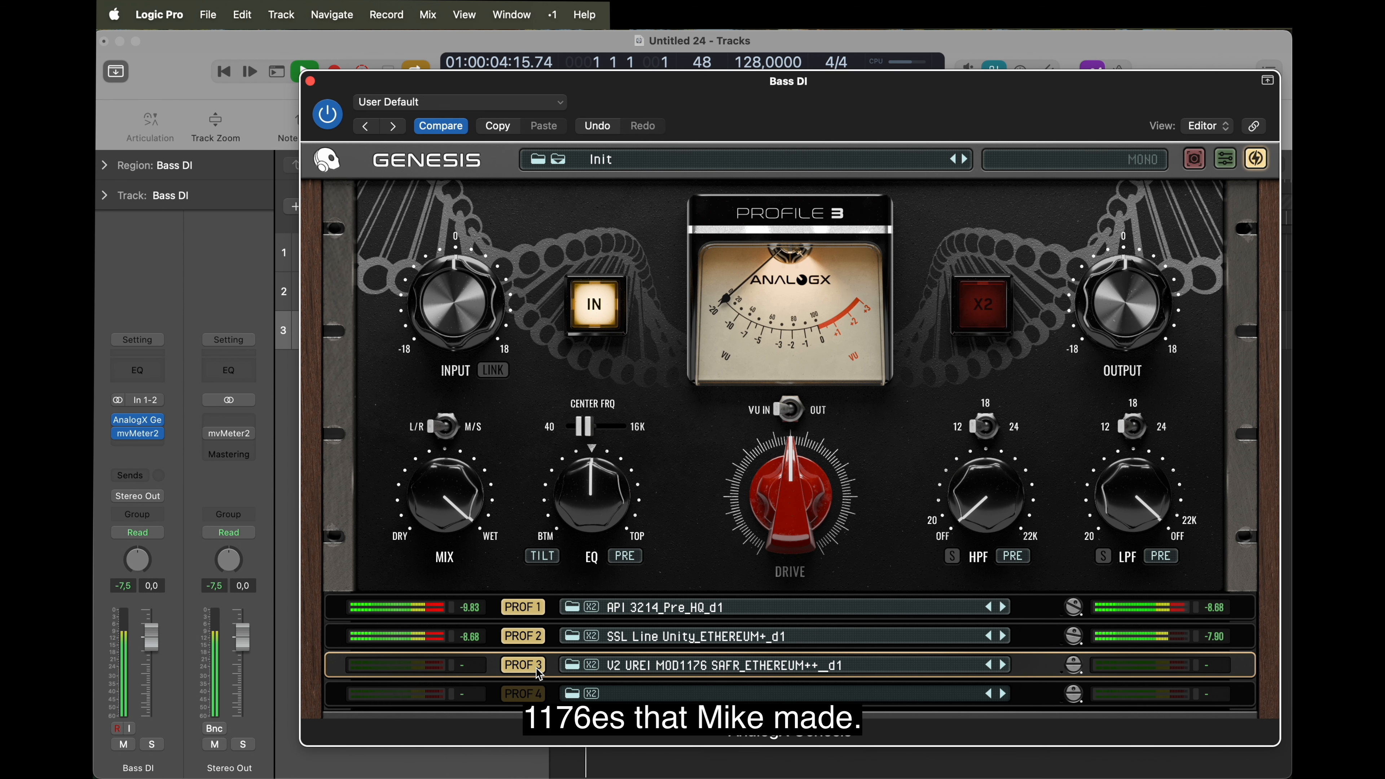
Turn Profile 3's drive well down and lower its input gain with Link enabled, switching Link off to finish
left_click_drag(805, 468, 803, 548)
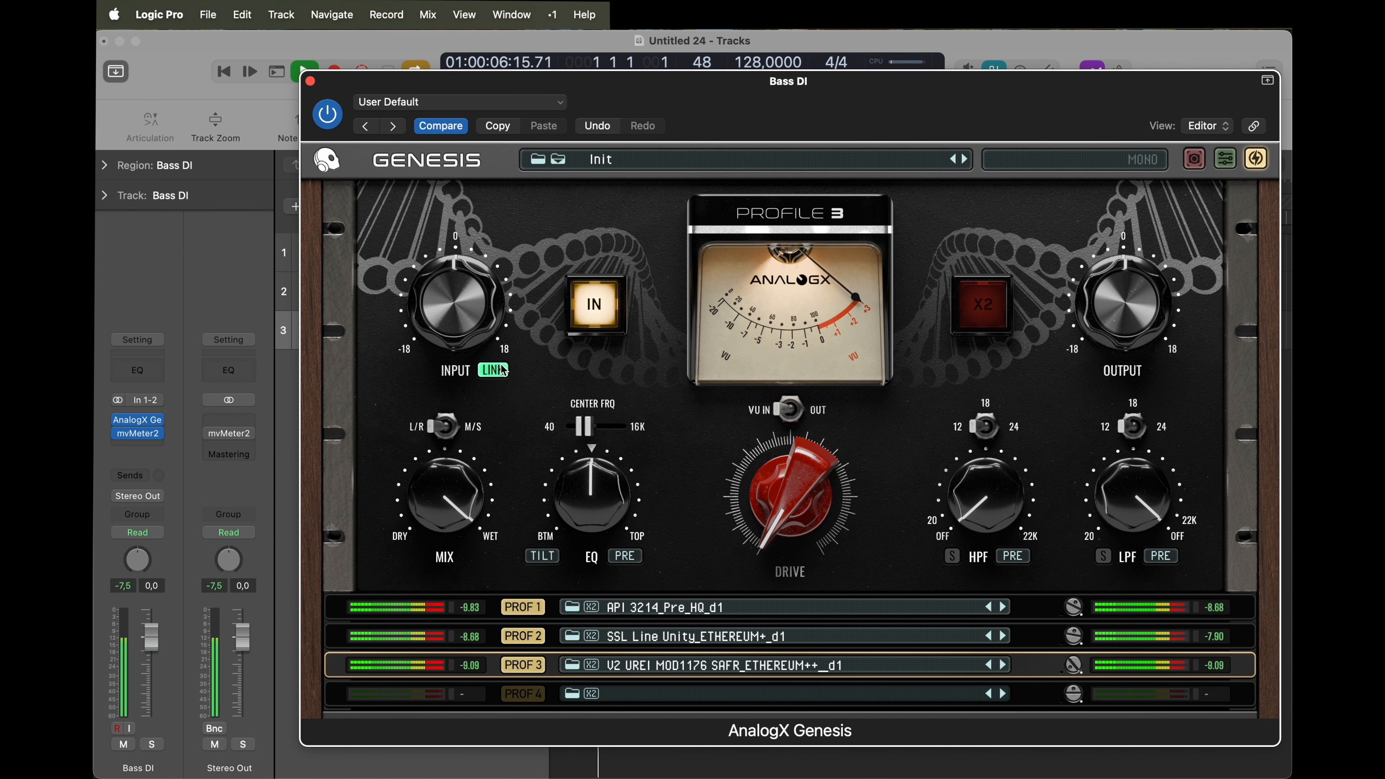
left_click_drag(464, 300, 463, 343)
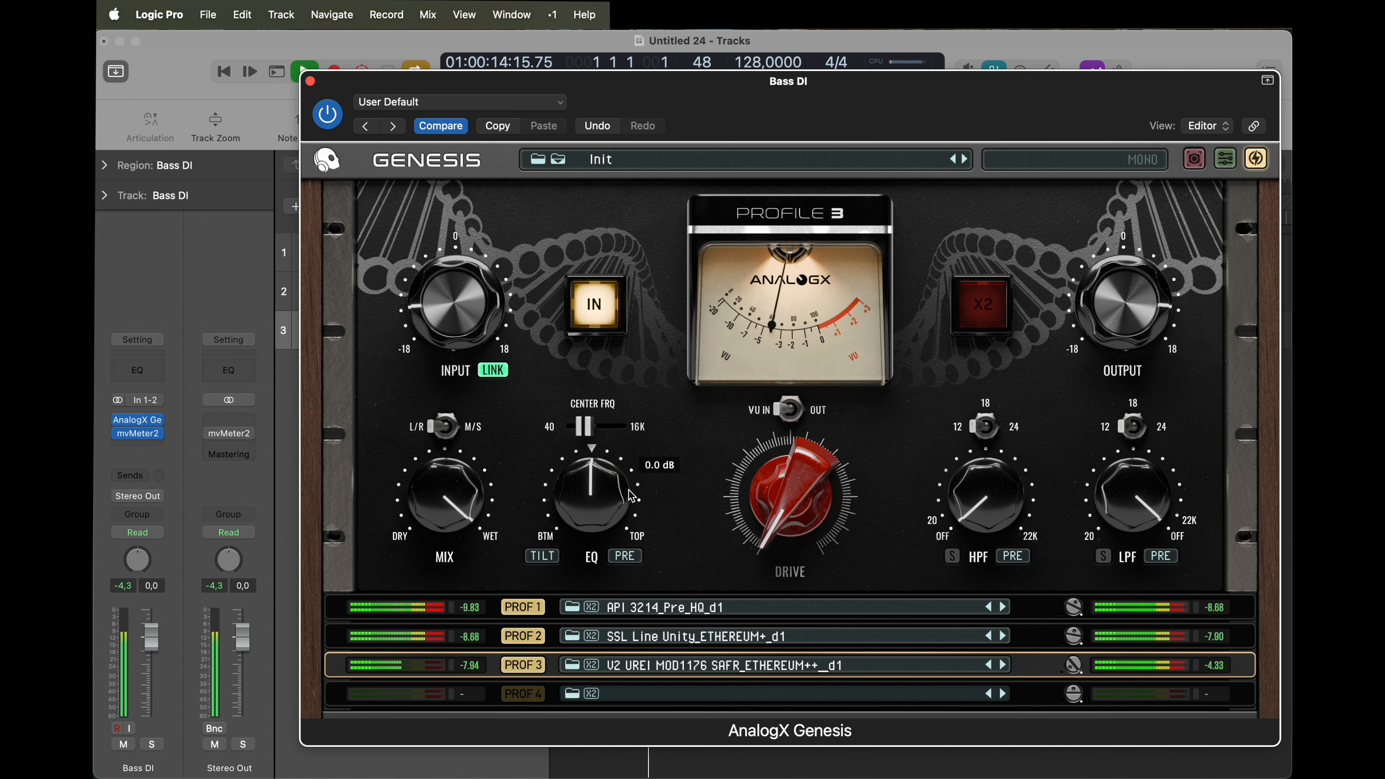
left_click(493, 370)
Compare the bass with Profile 3 off and on, leaving it on, and close the plug-in window and stop playback
left_click(533, 662)
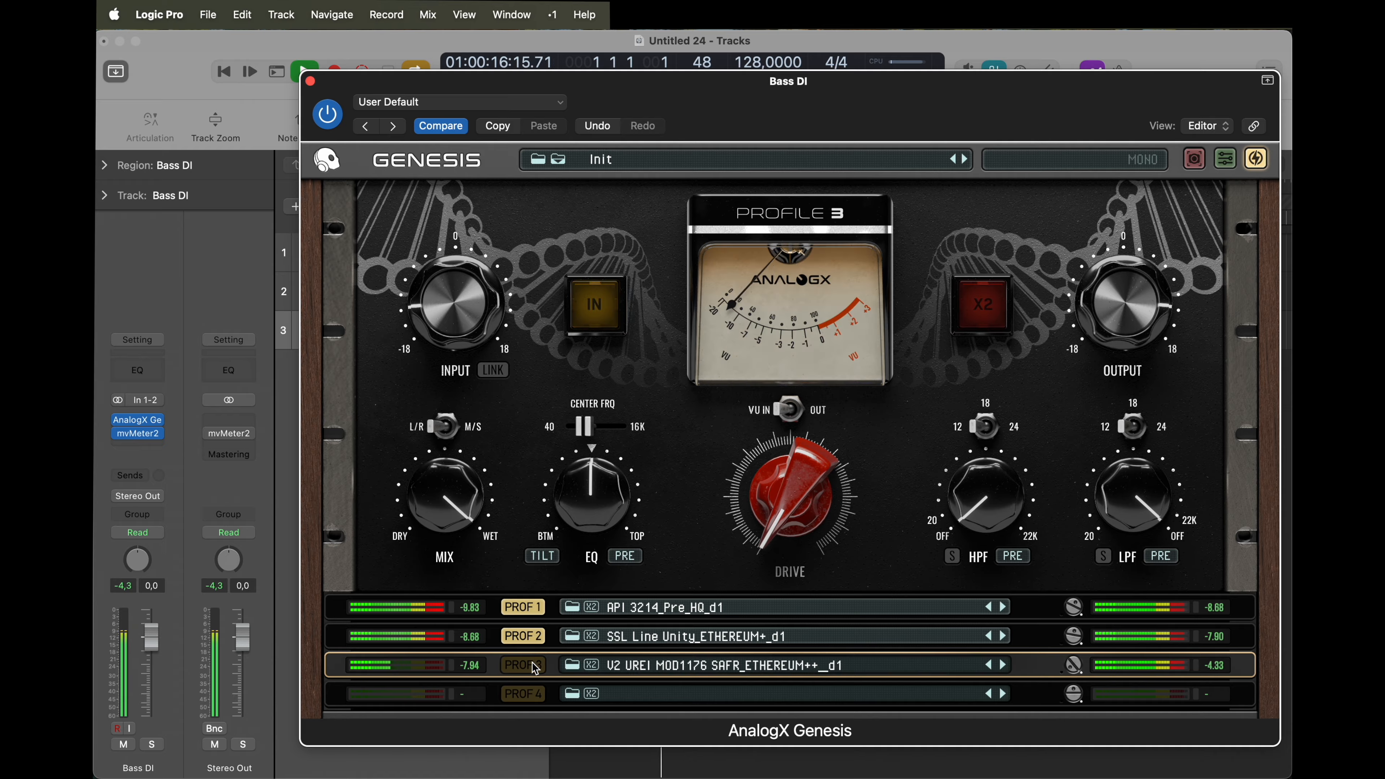
left_click(534, 665)
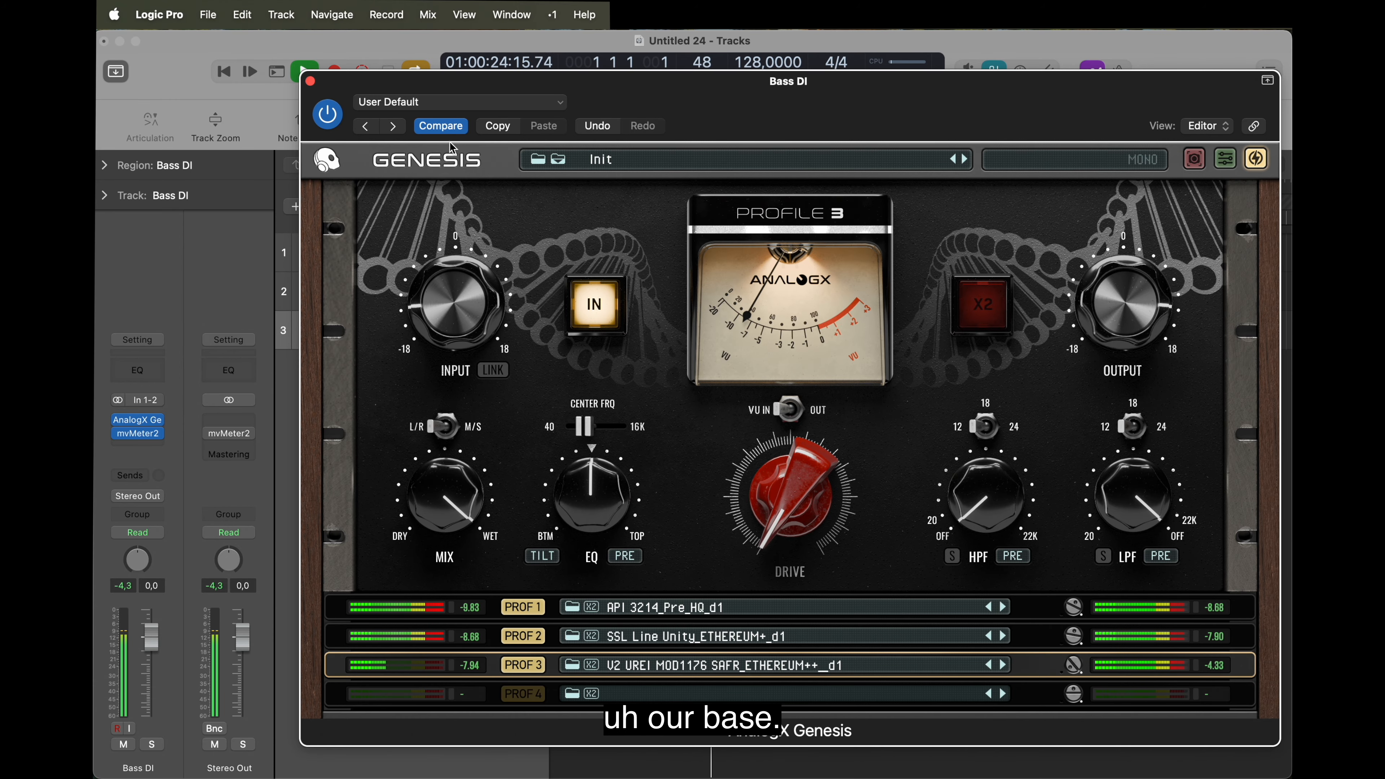
key("super+w")
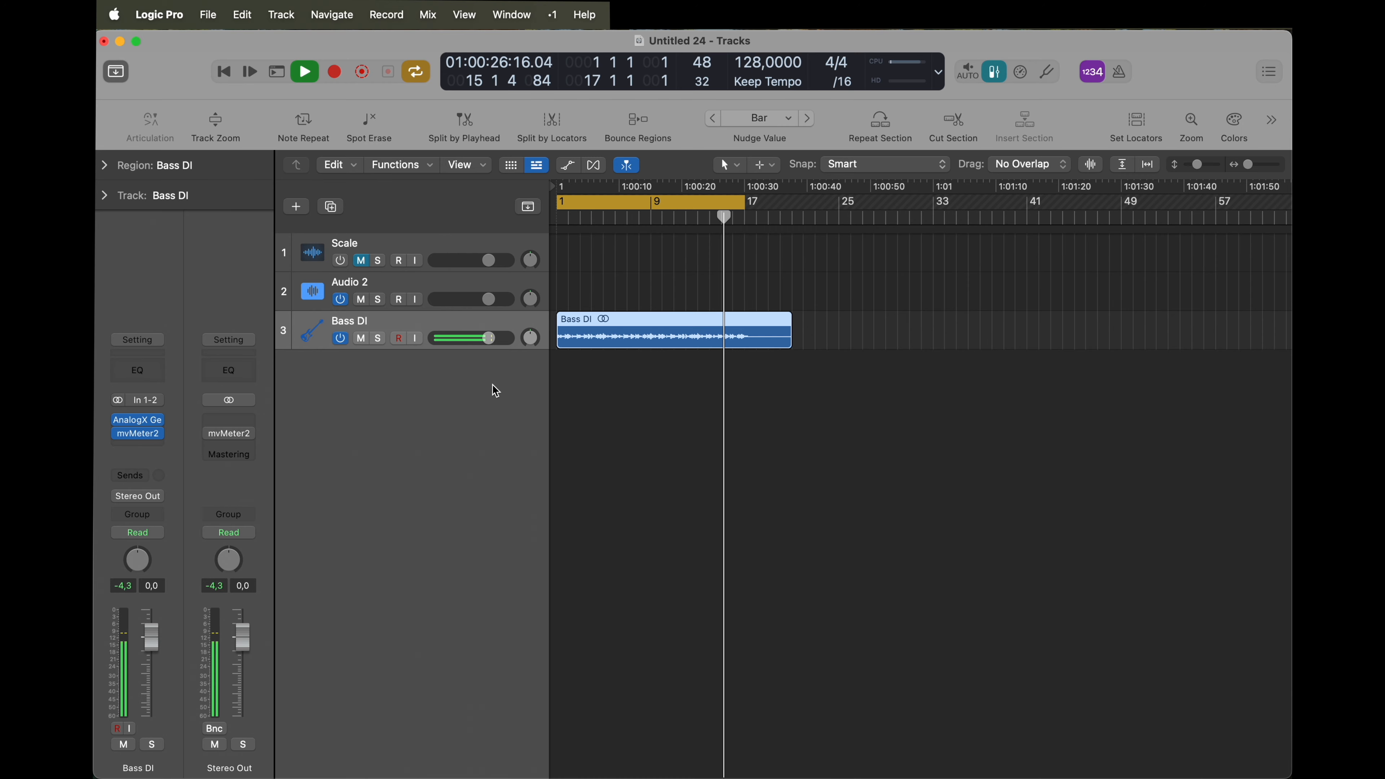
key("space")
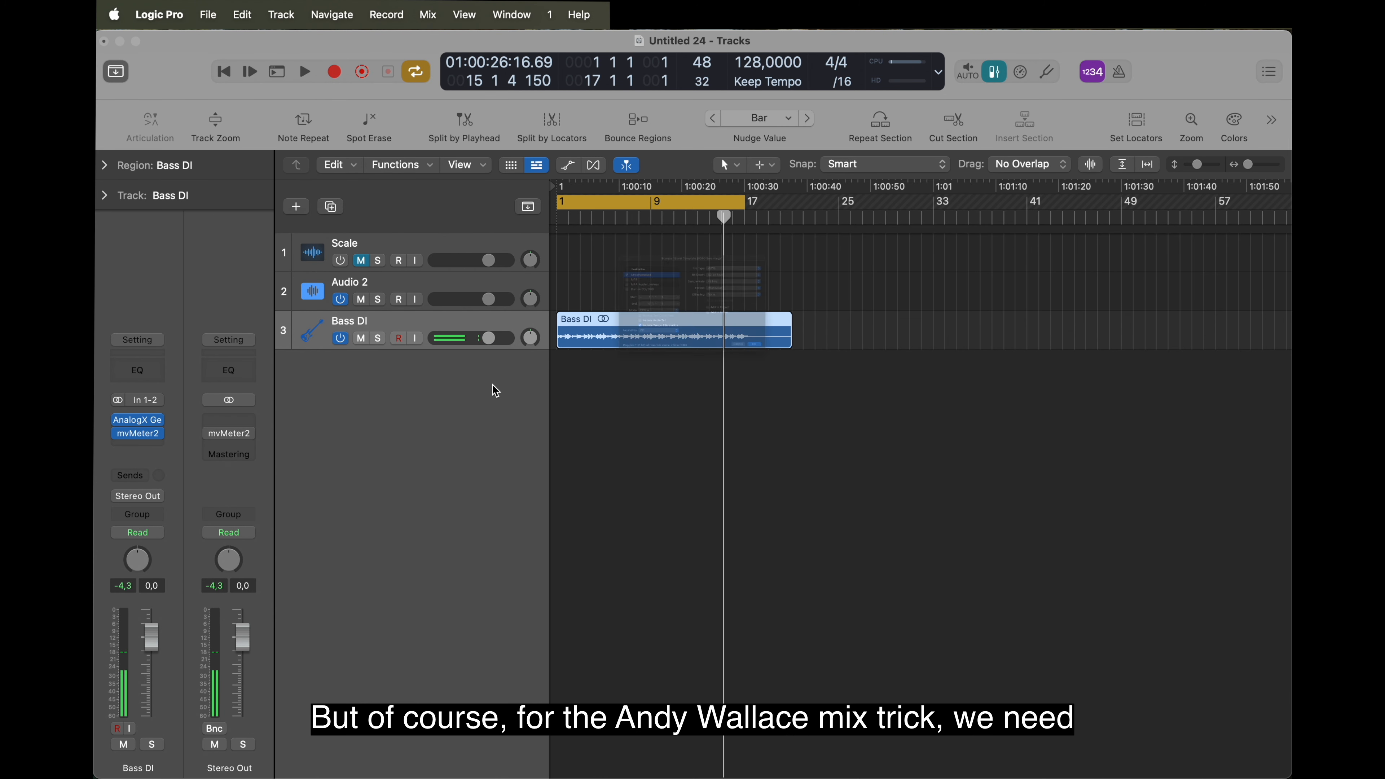
key("super+b")
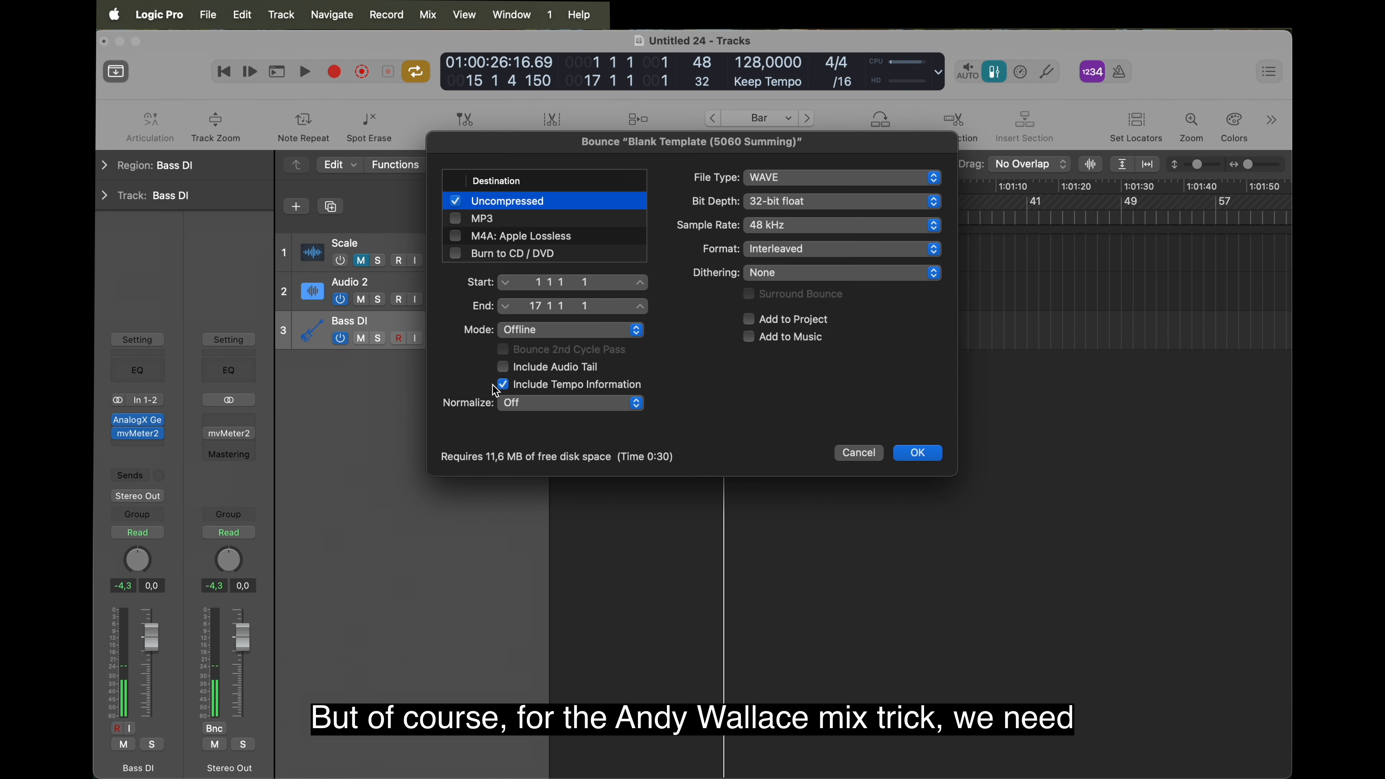
left_click(860, 452)
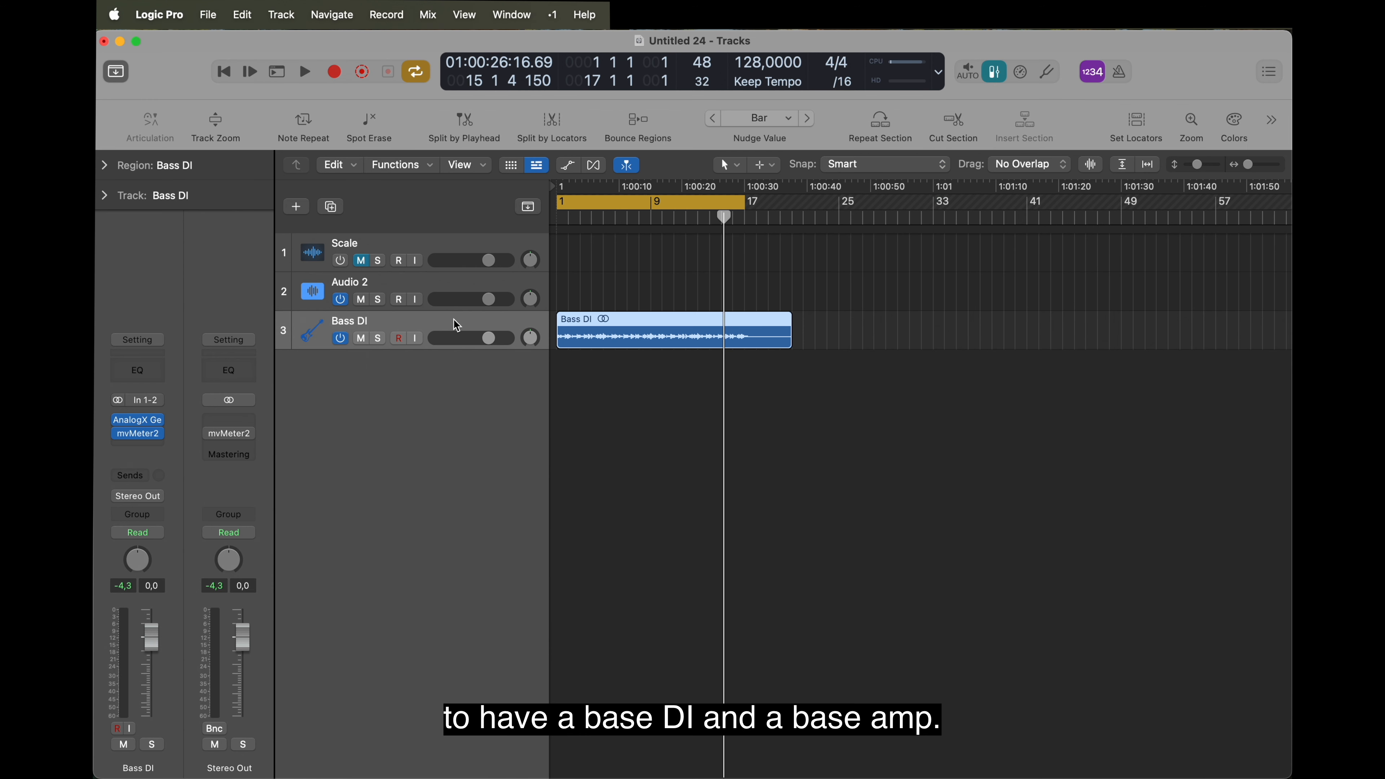
key("g")
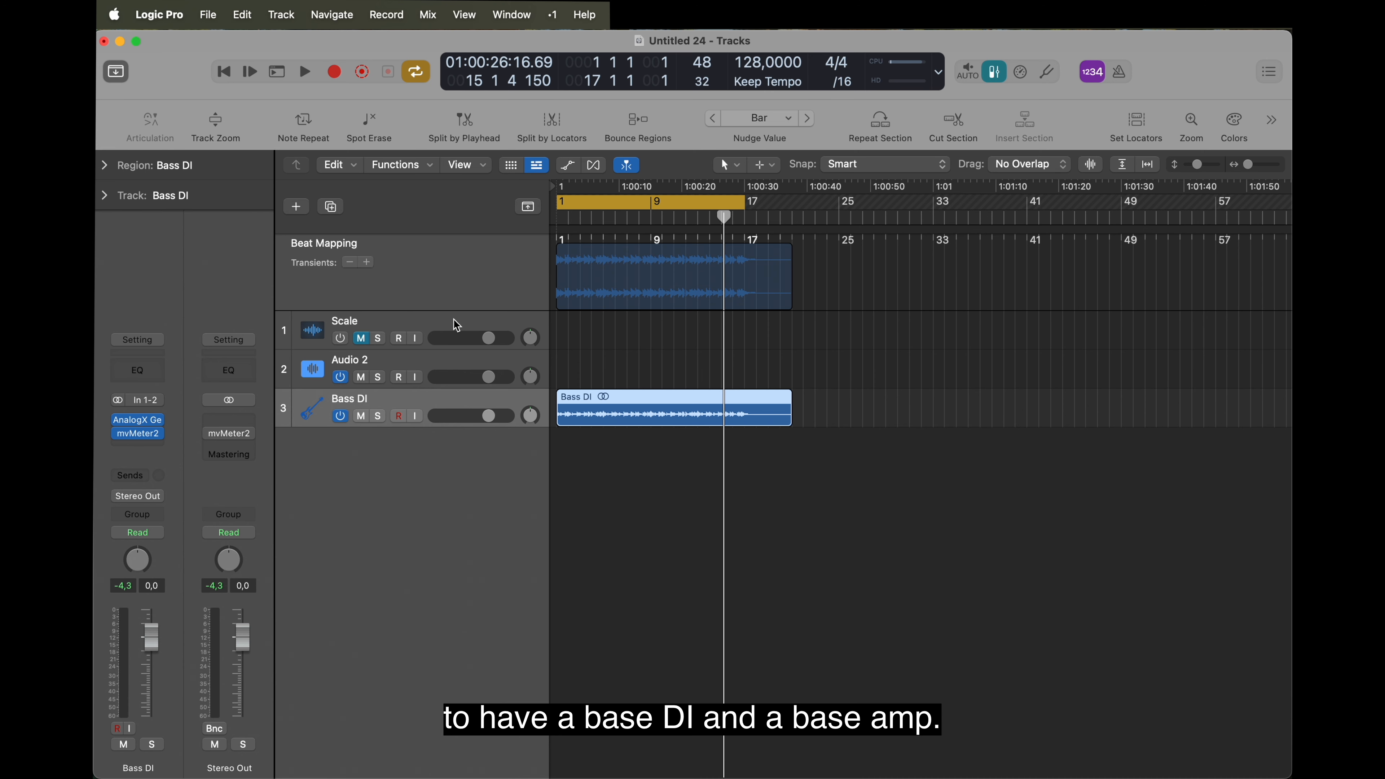
key("g")
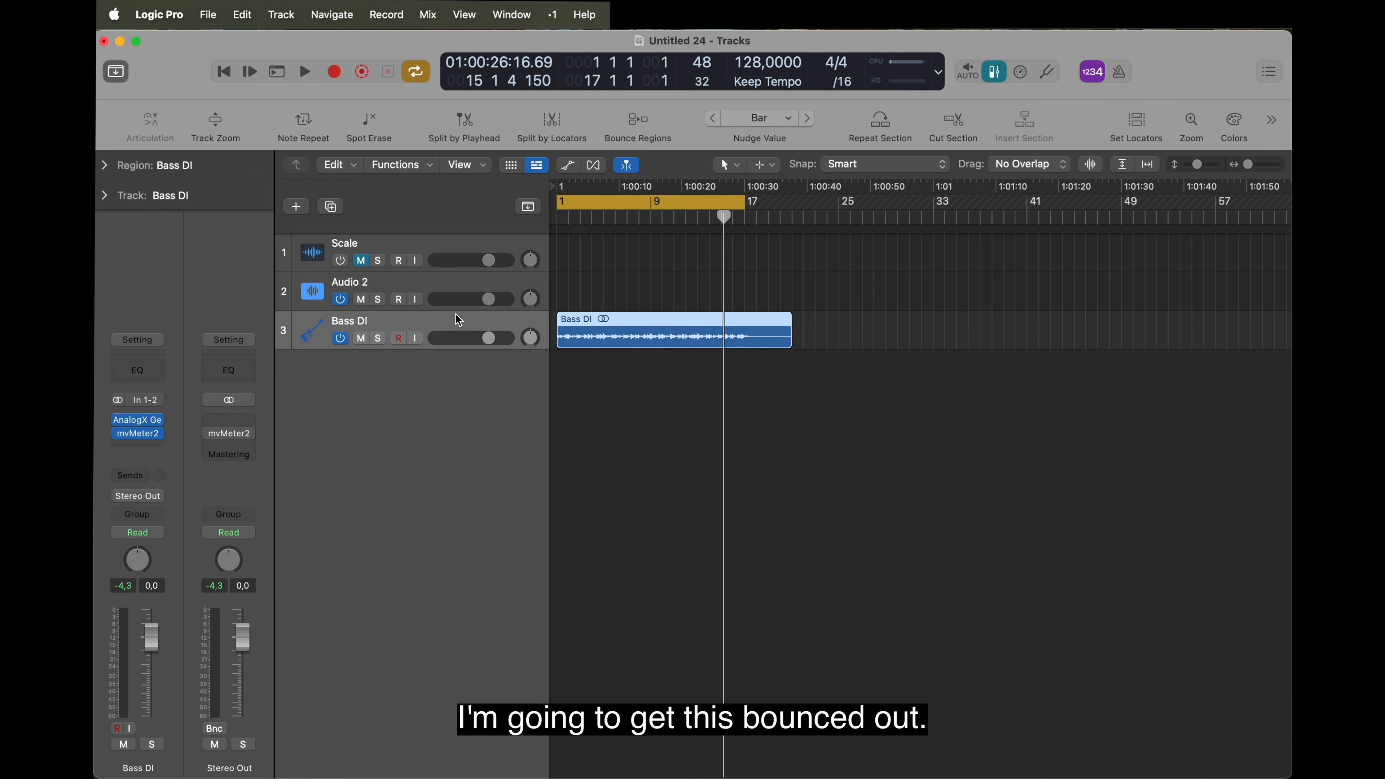
key("space")
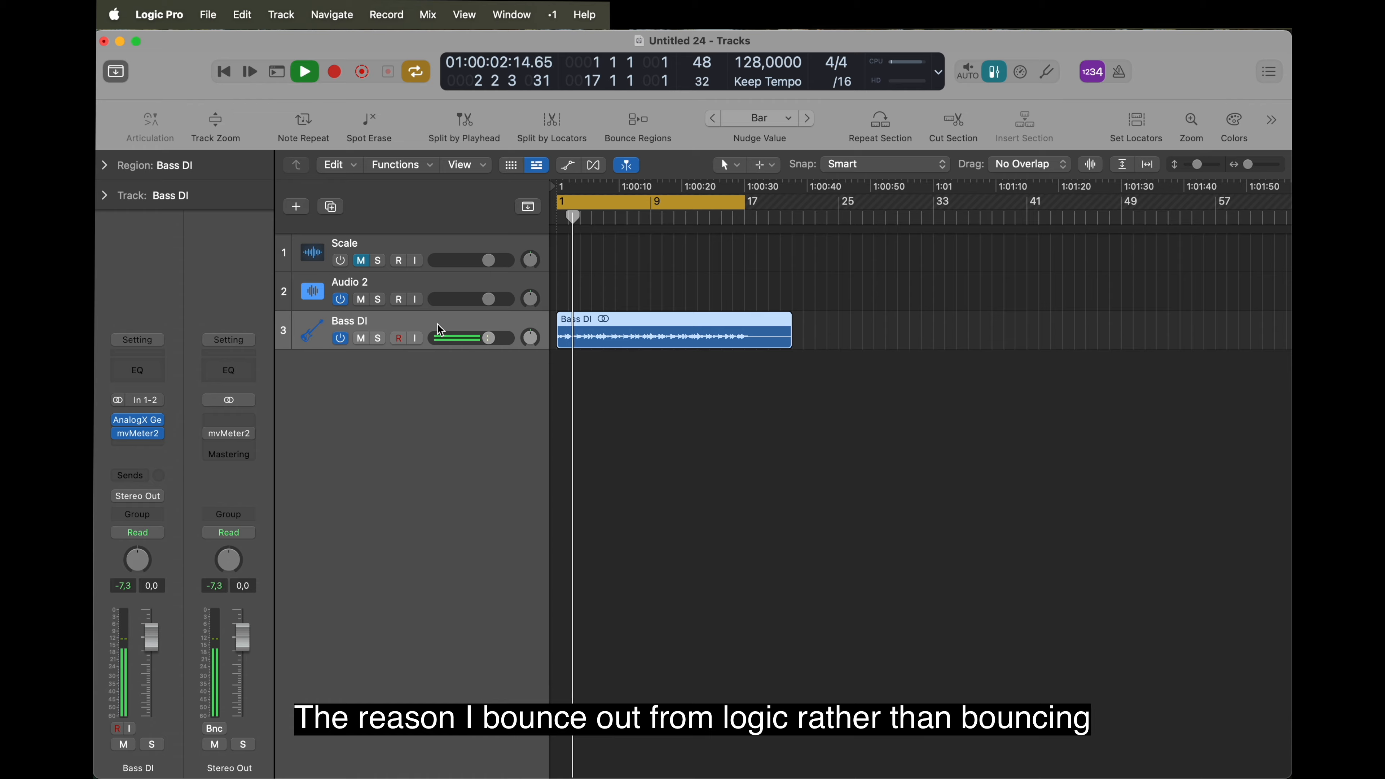
key("space")
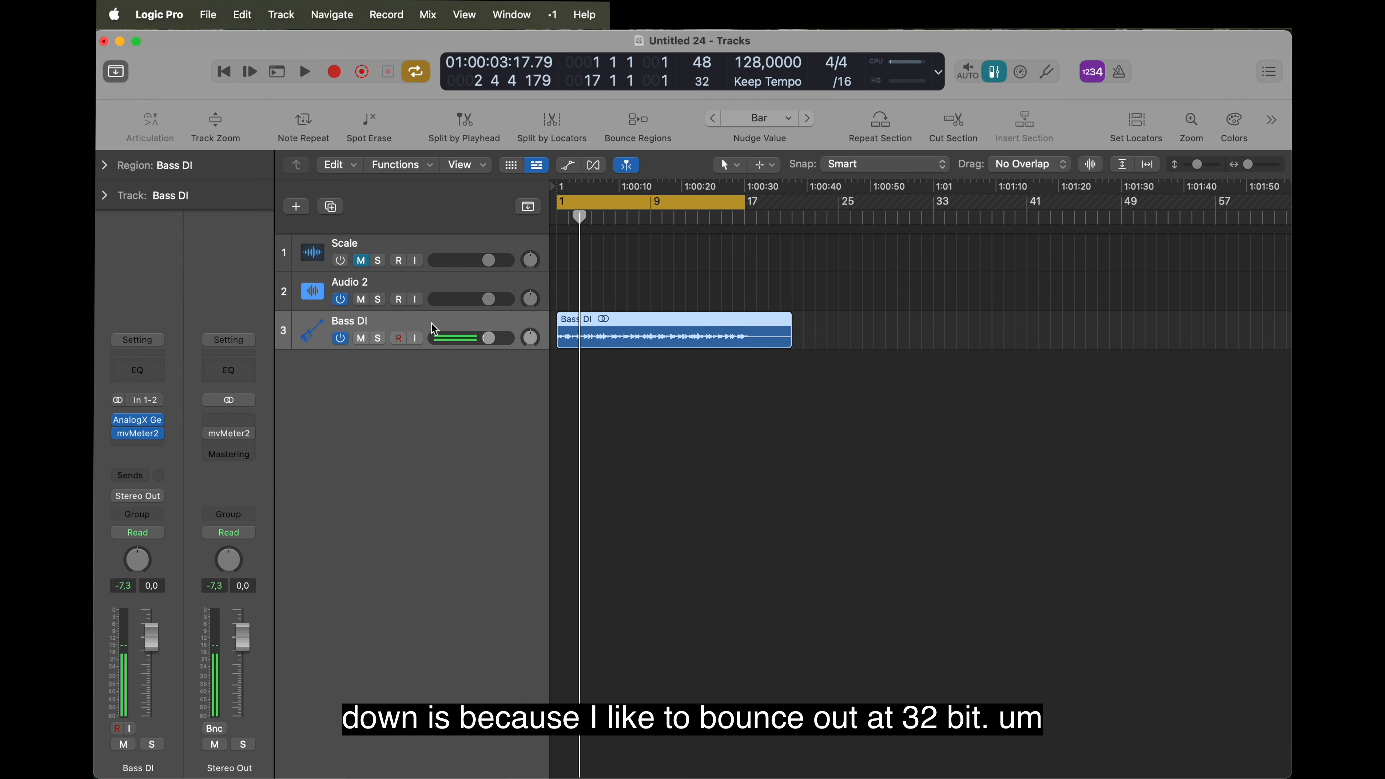
key("super+b")
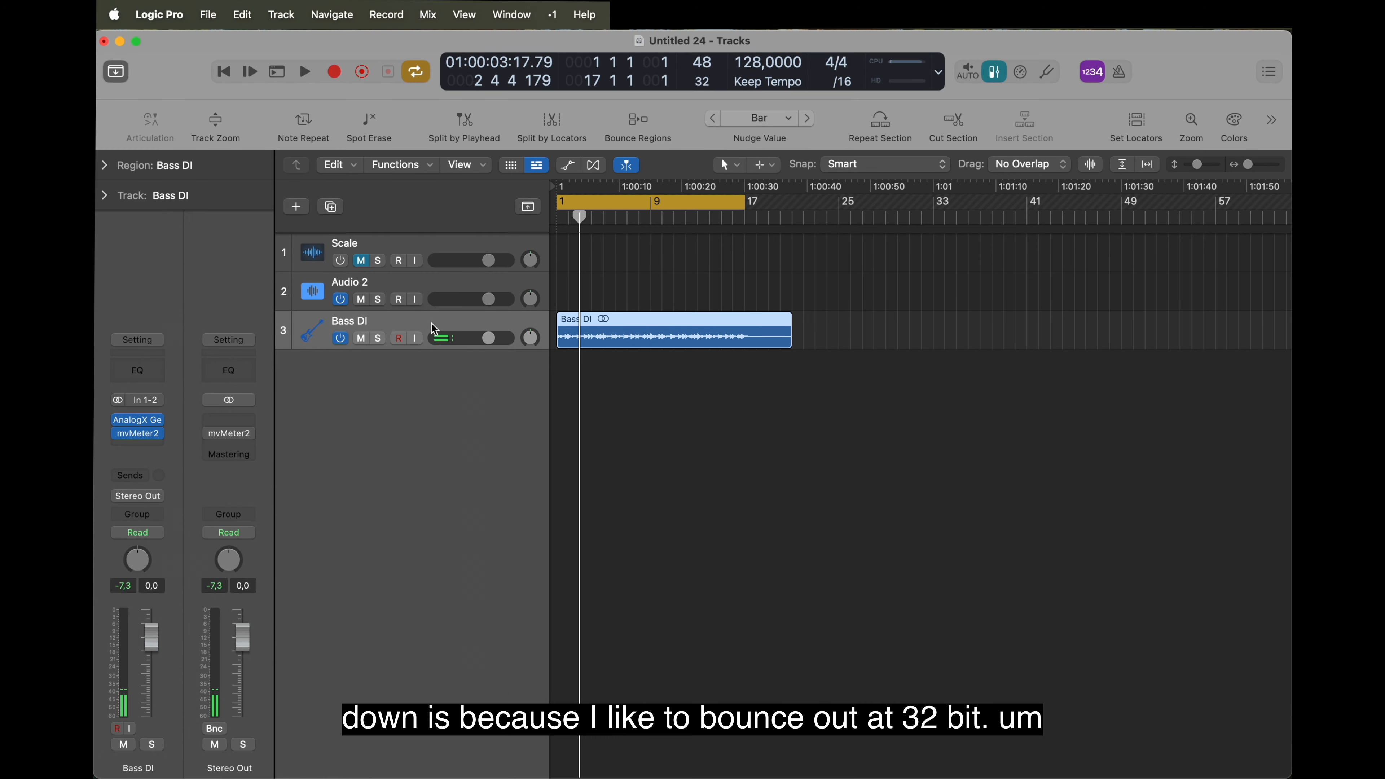
key("g")
key("g")
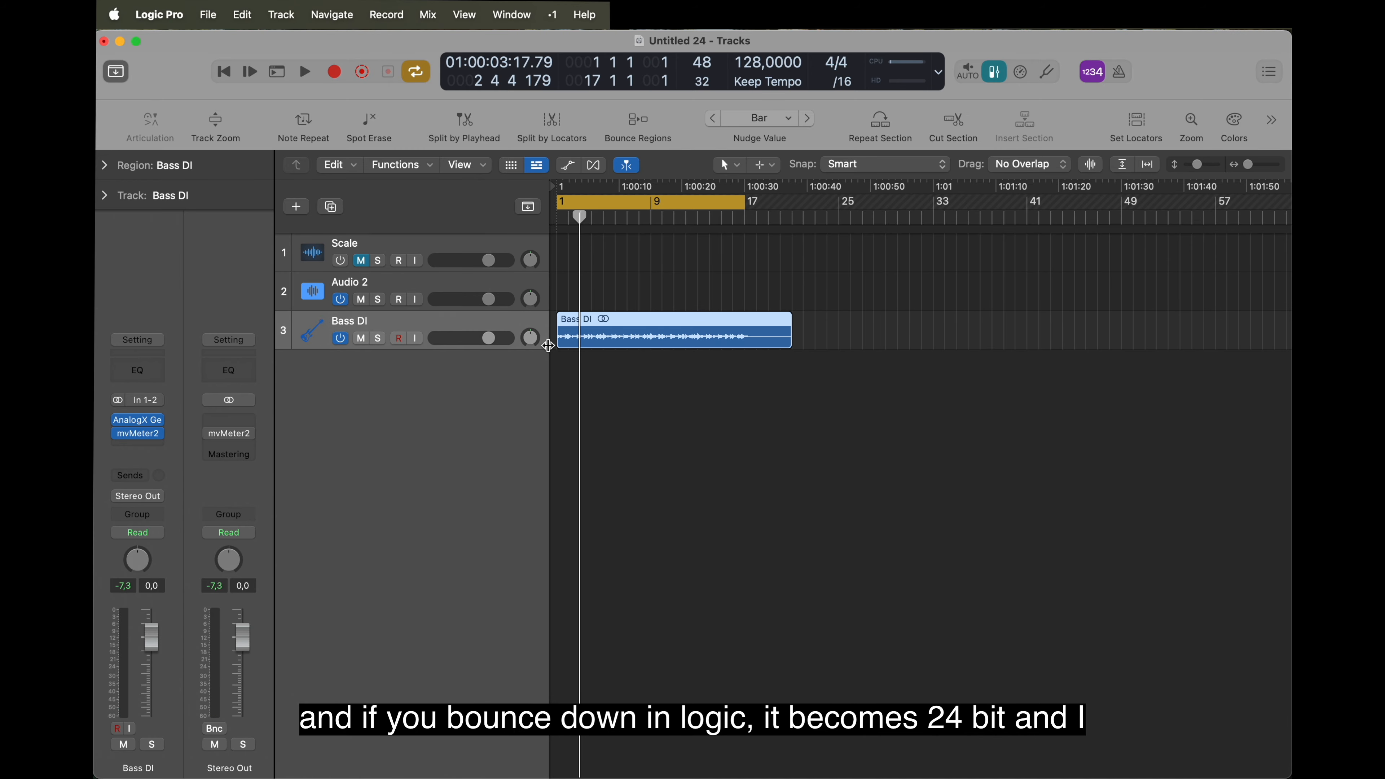
Return the playhead to the start of the project and extend the cycle range to bar 21, matching the Bass DI region's end
key("Return")
key("space")
key("space")
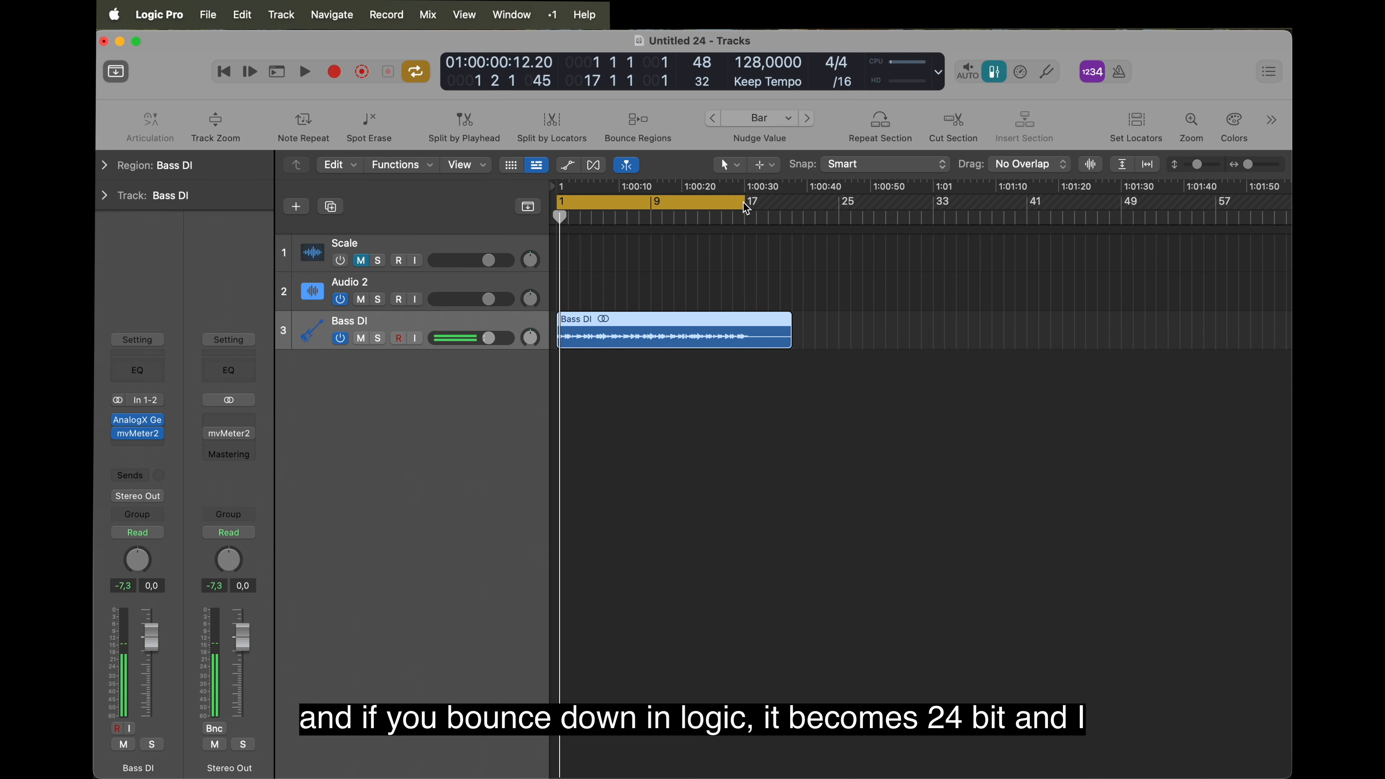
left_click_drag(744, 210, 790, 219)
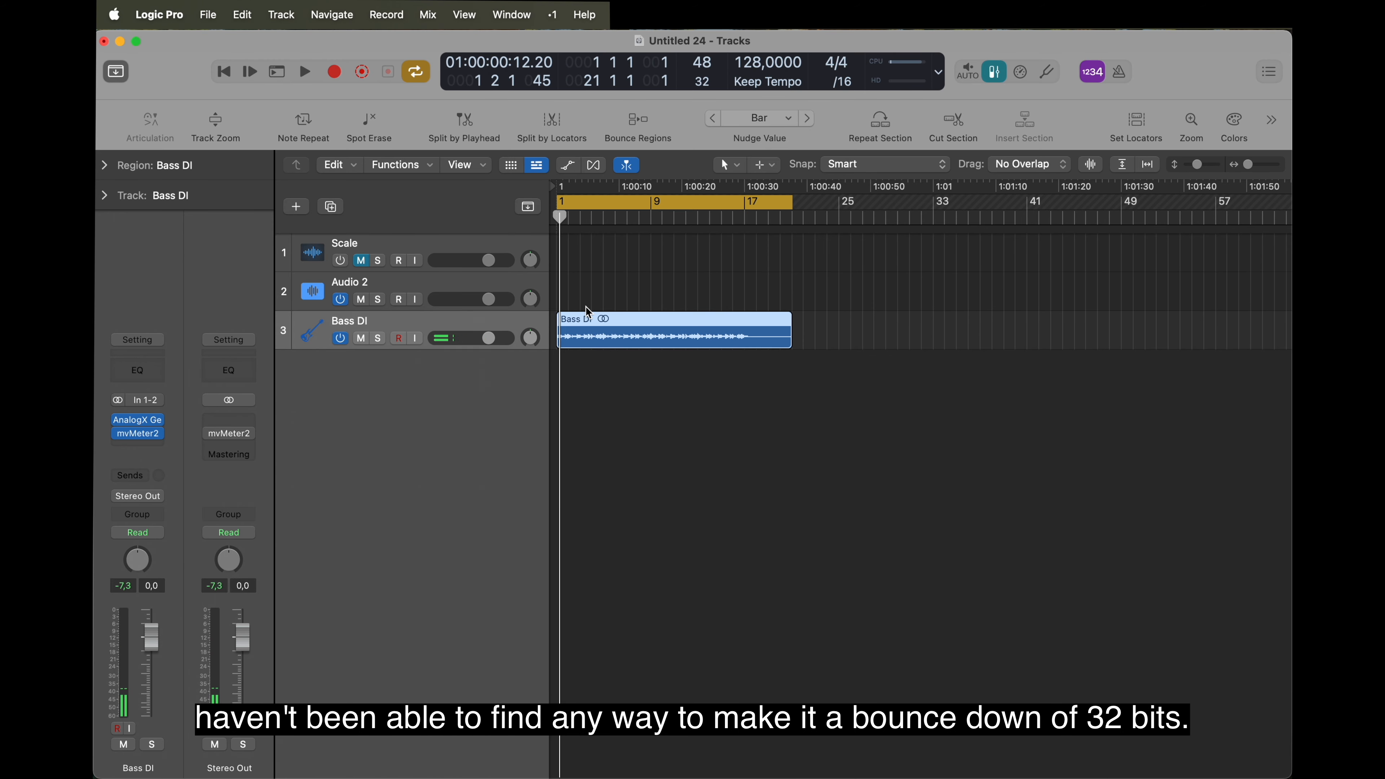
Start a bounce of the project and create a Bass Bounces folder on the Desktop as its destination
key("super+b")
key("Return")
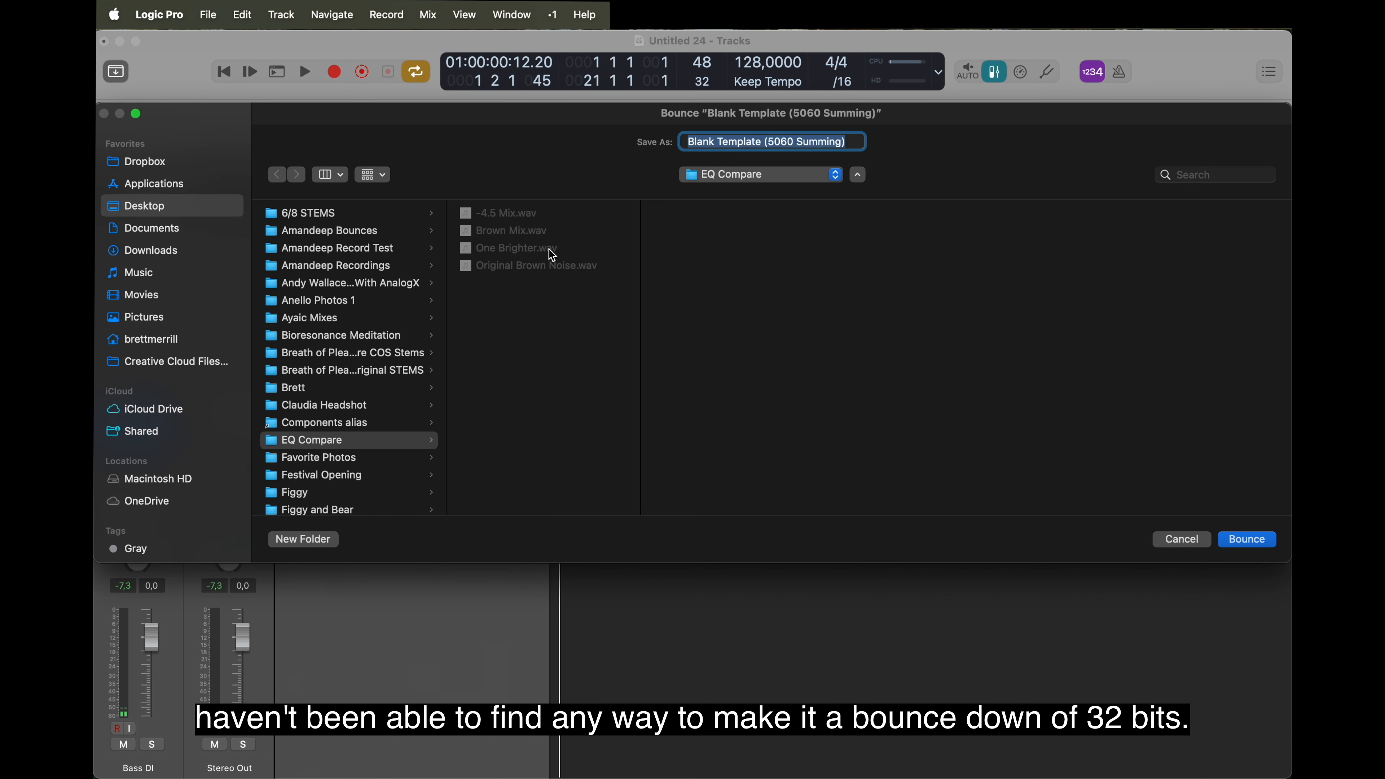
left_click(169, 215)
left_click(306, 540)
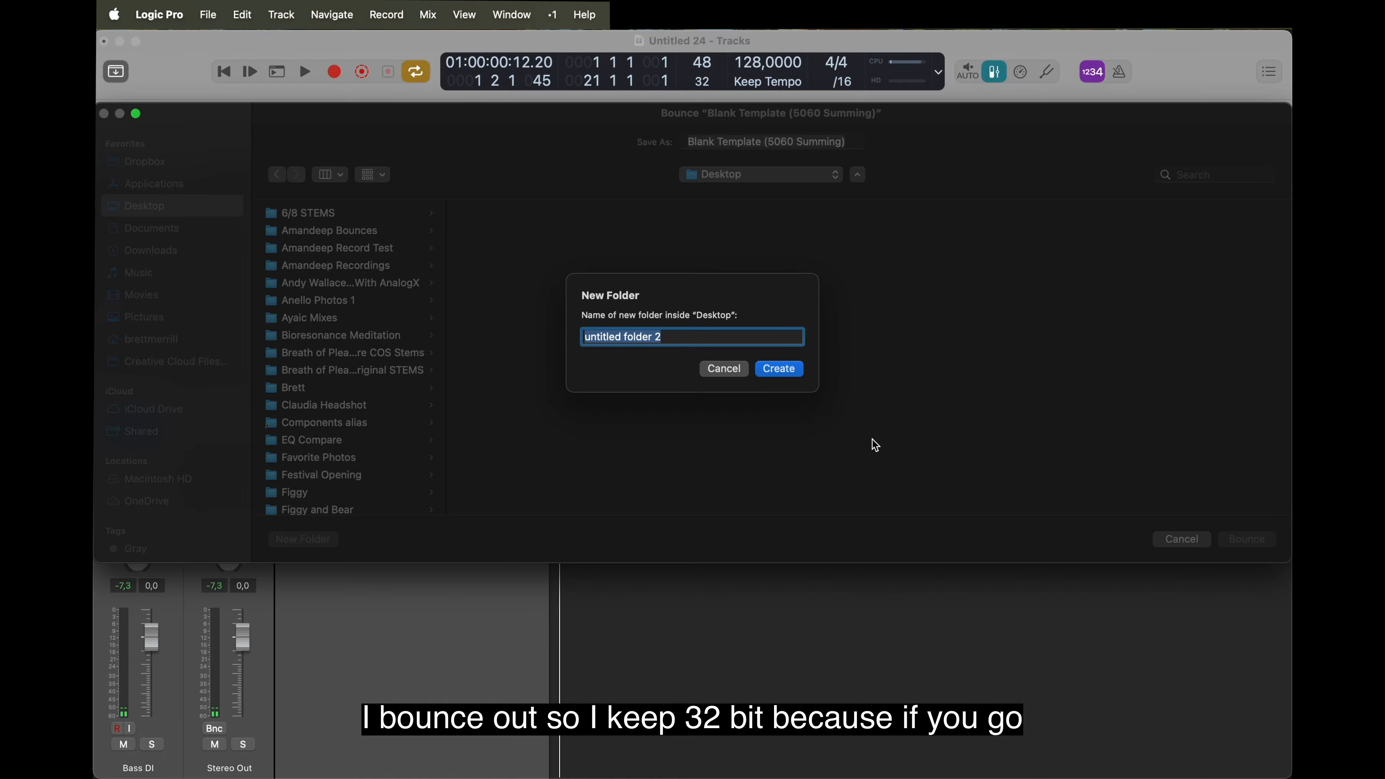
type("Bass Bounce")
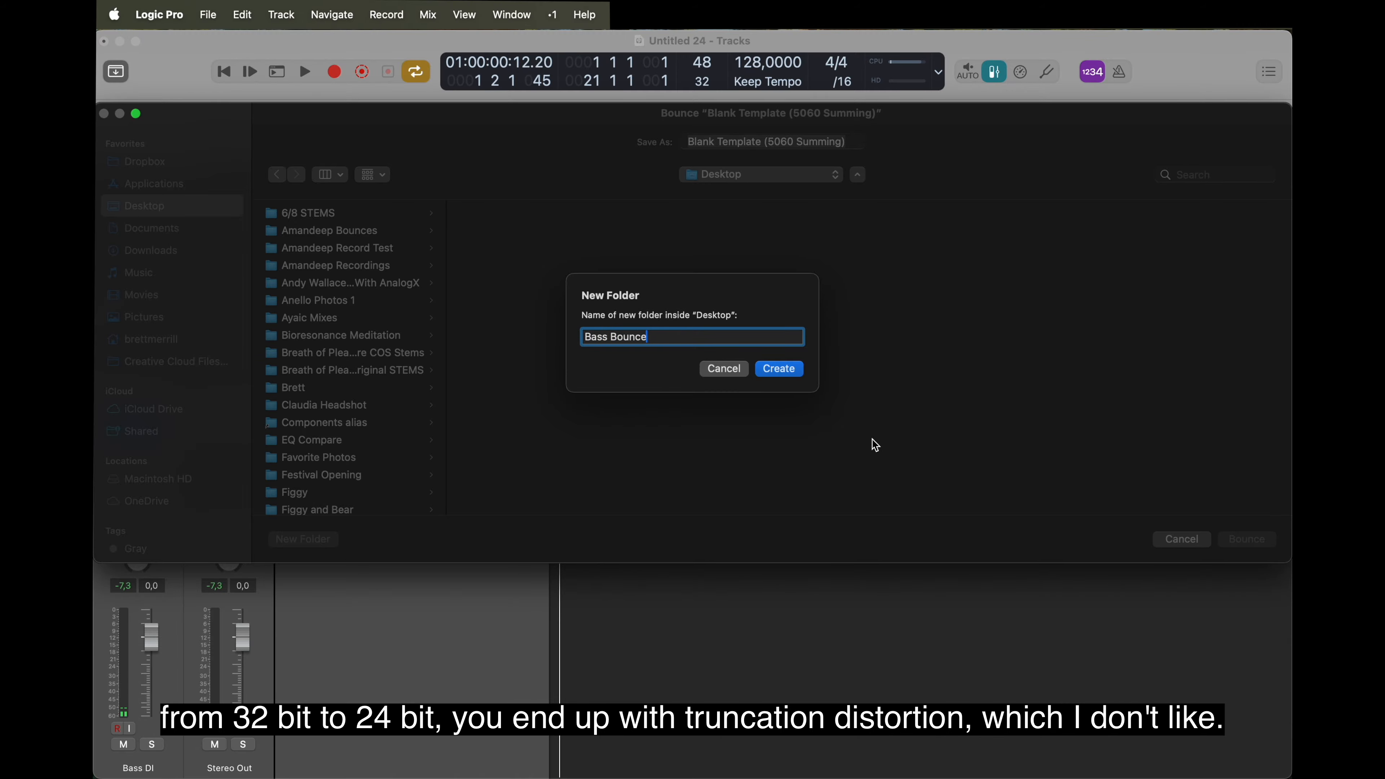
type("s")
key("Return")
Name the bounce Bass DI API 3214/SSL Line/Urei 1176 and render it
type("Bass DI A")
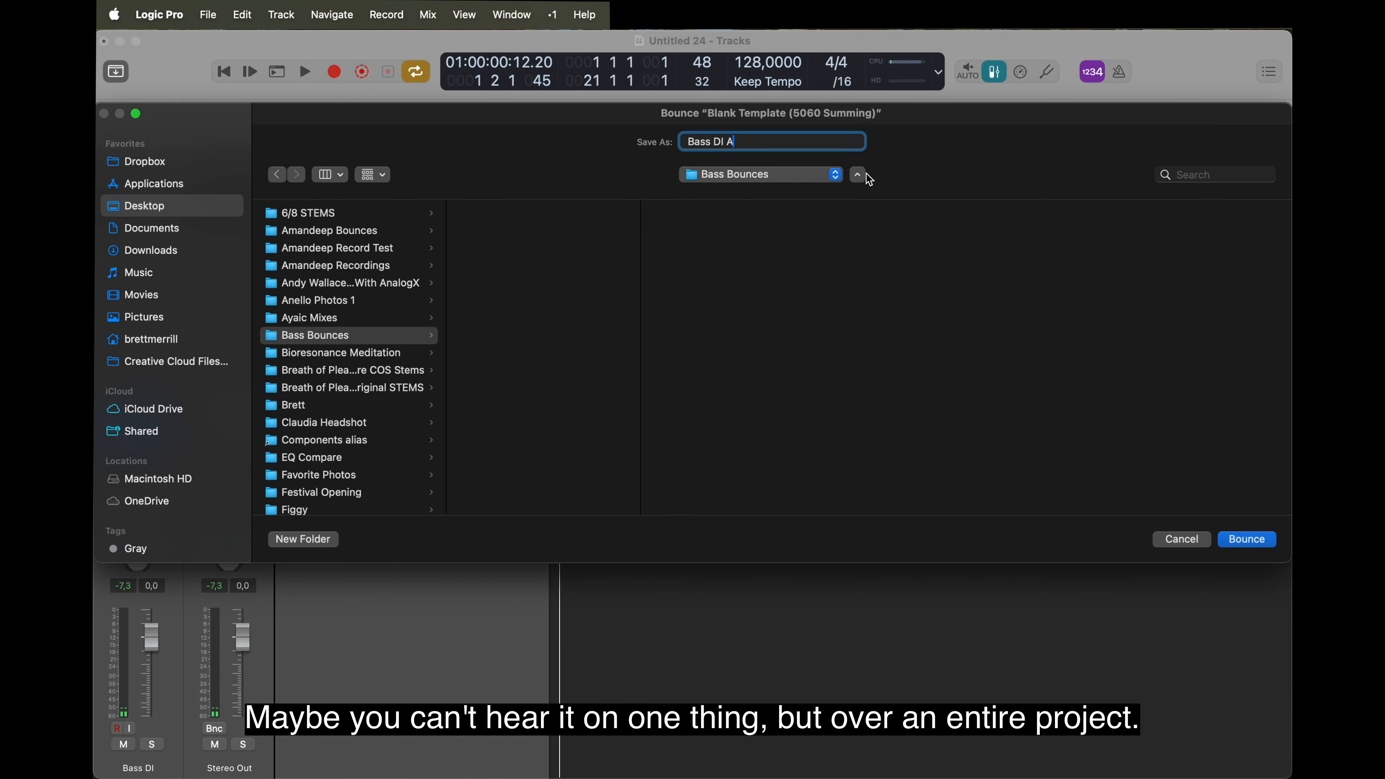
type("PI 3214/")
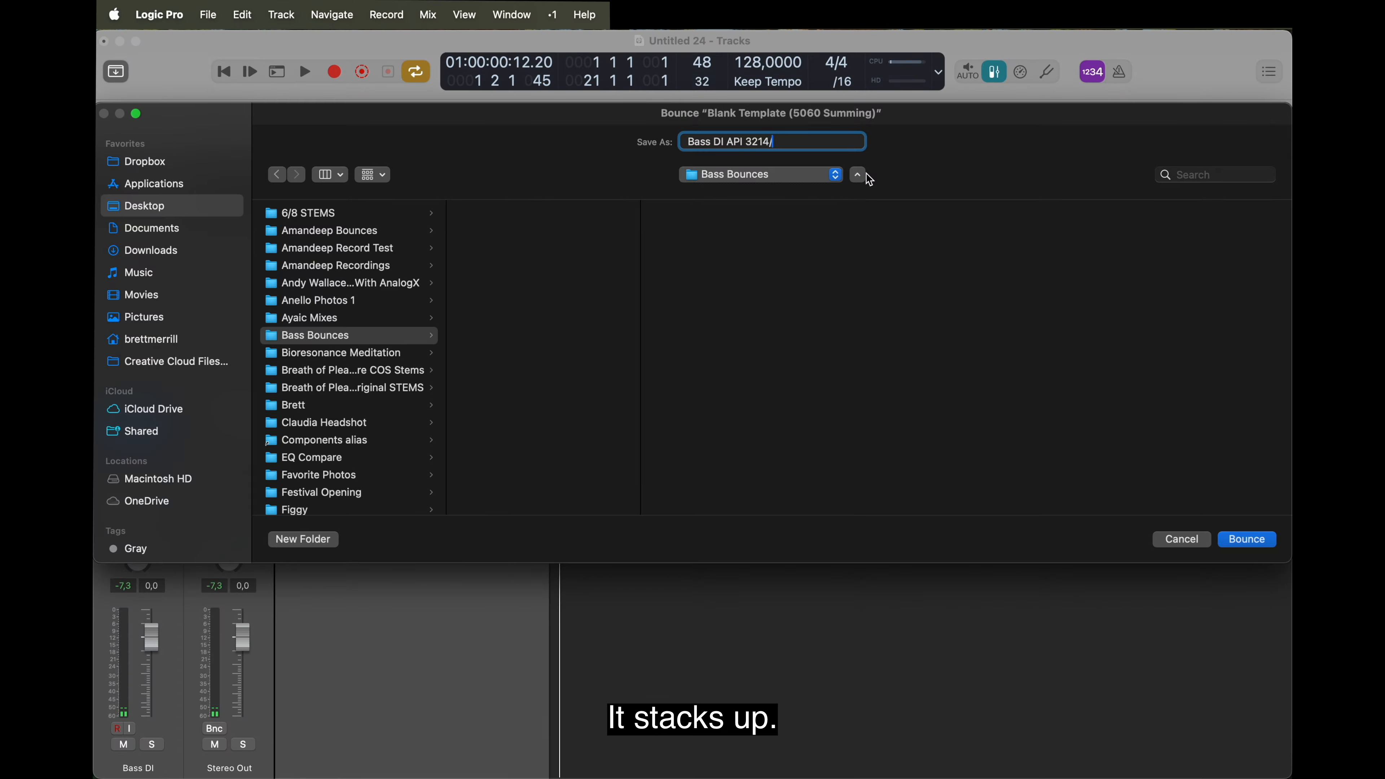
type("SSL Line")
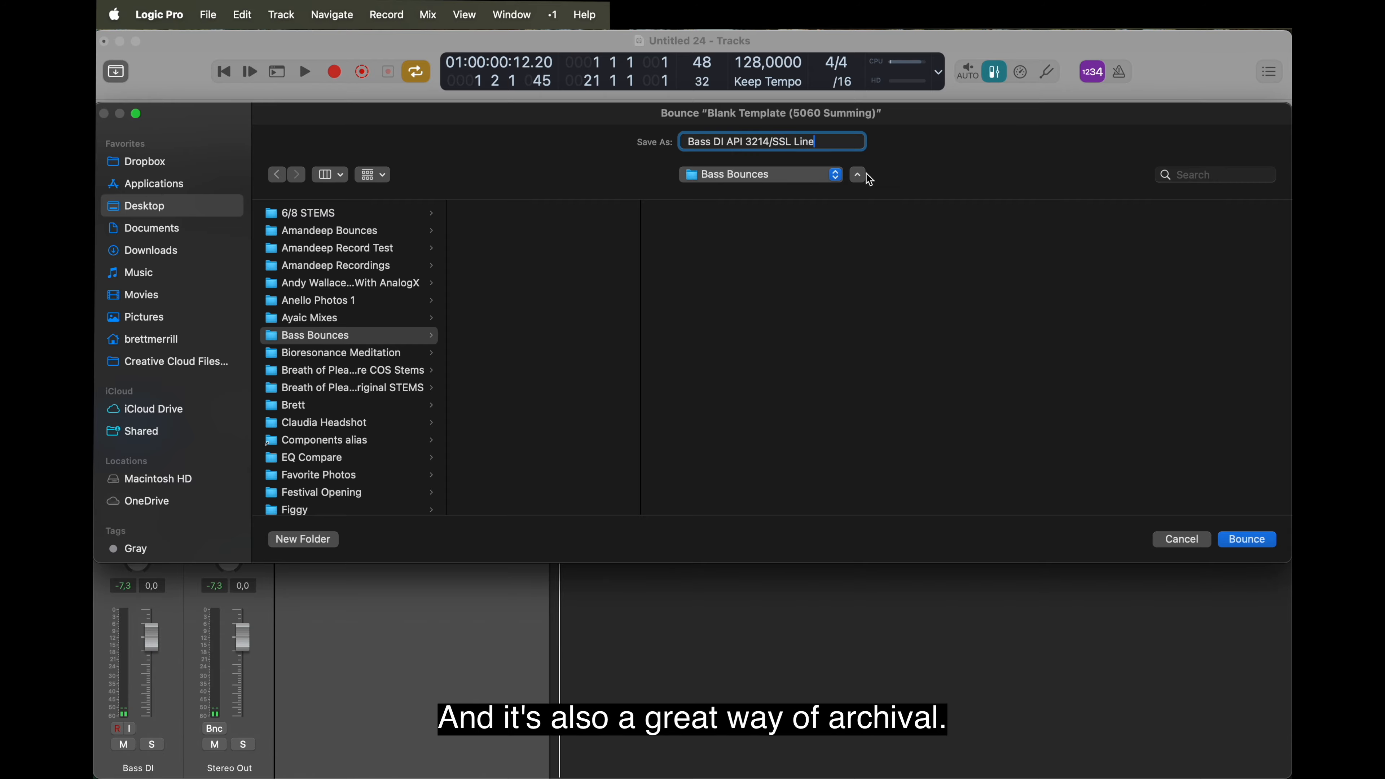
type("/Urei")
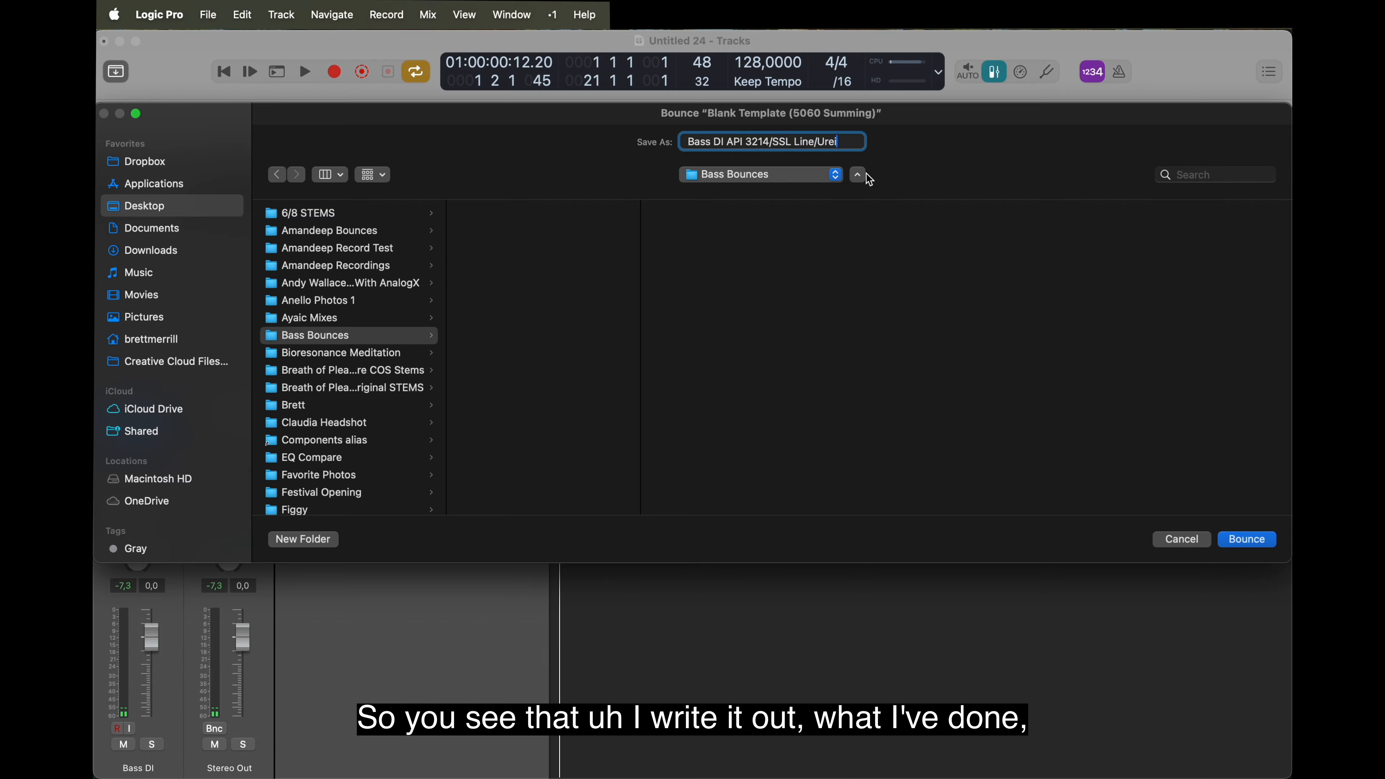
type(" 1176")
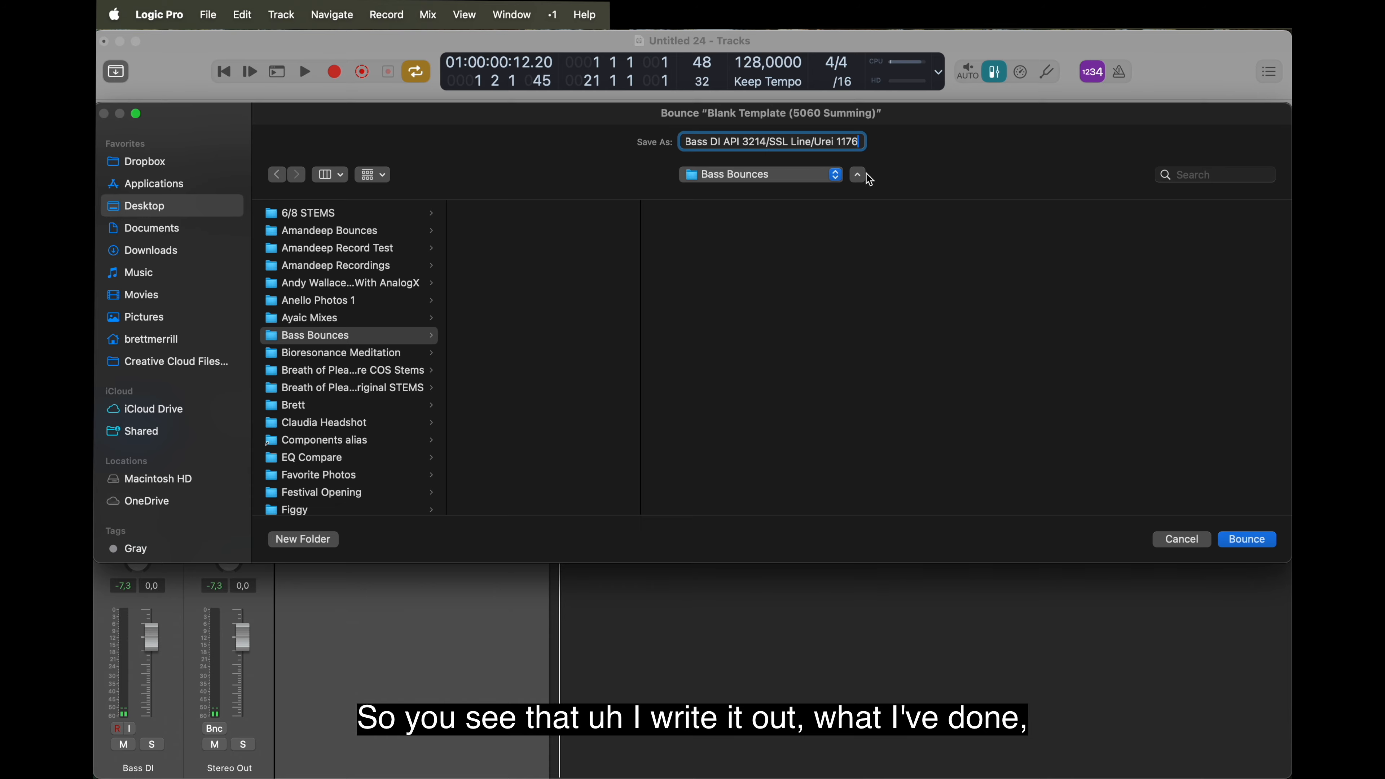
key("Return")
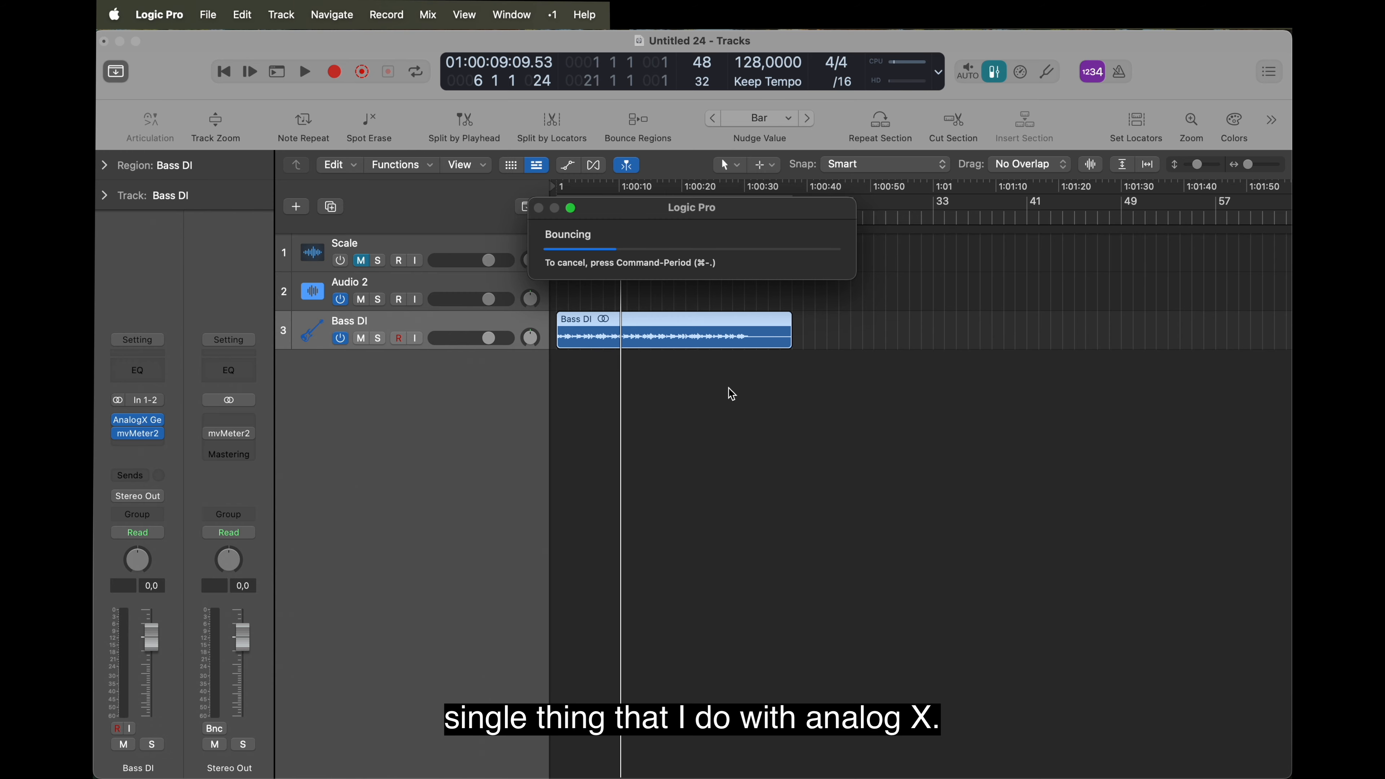
Switch to Finder, open Bass Bounces on the Desktop and import the bounced WAV at bar 1 on a new track below Bass DI
mouse_move(367, 765)
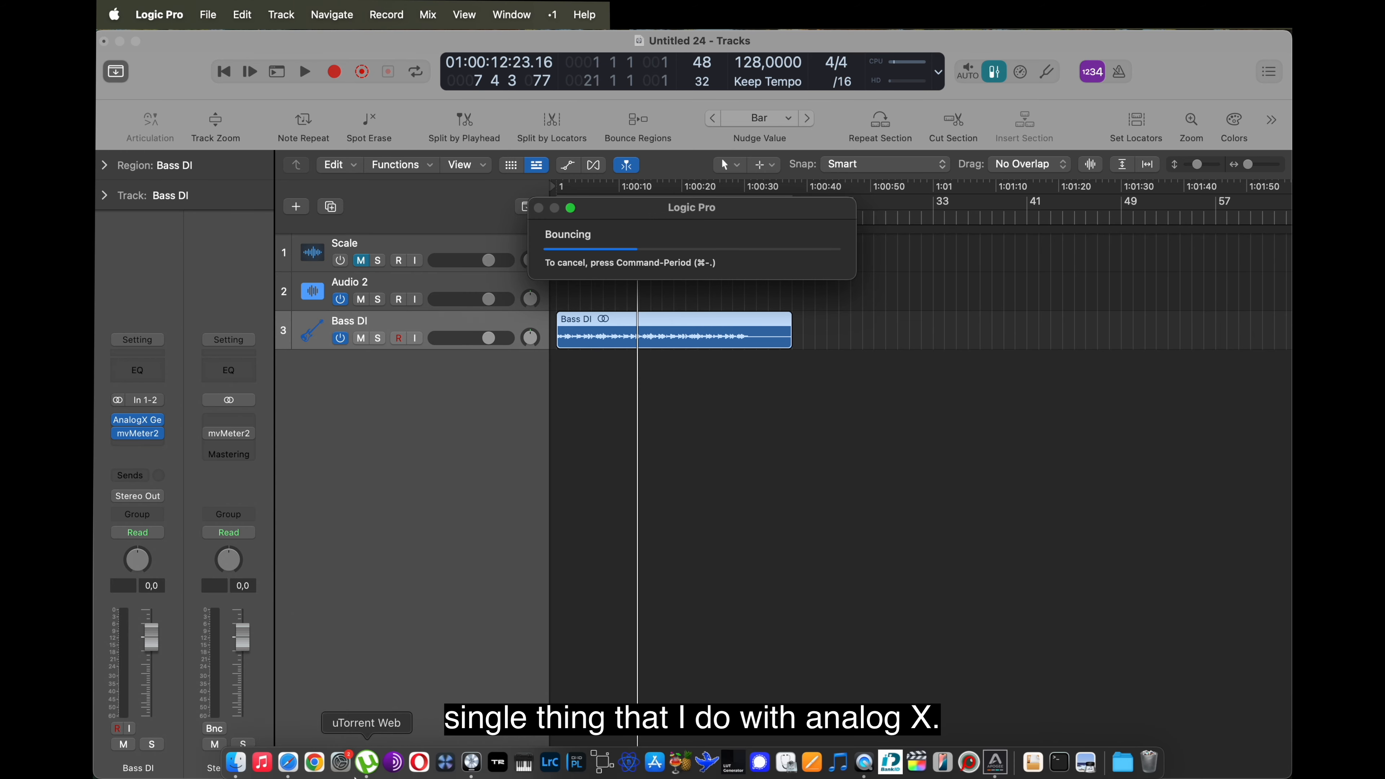
left_click(237, 762)
left_click(289, 301)
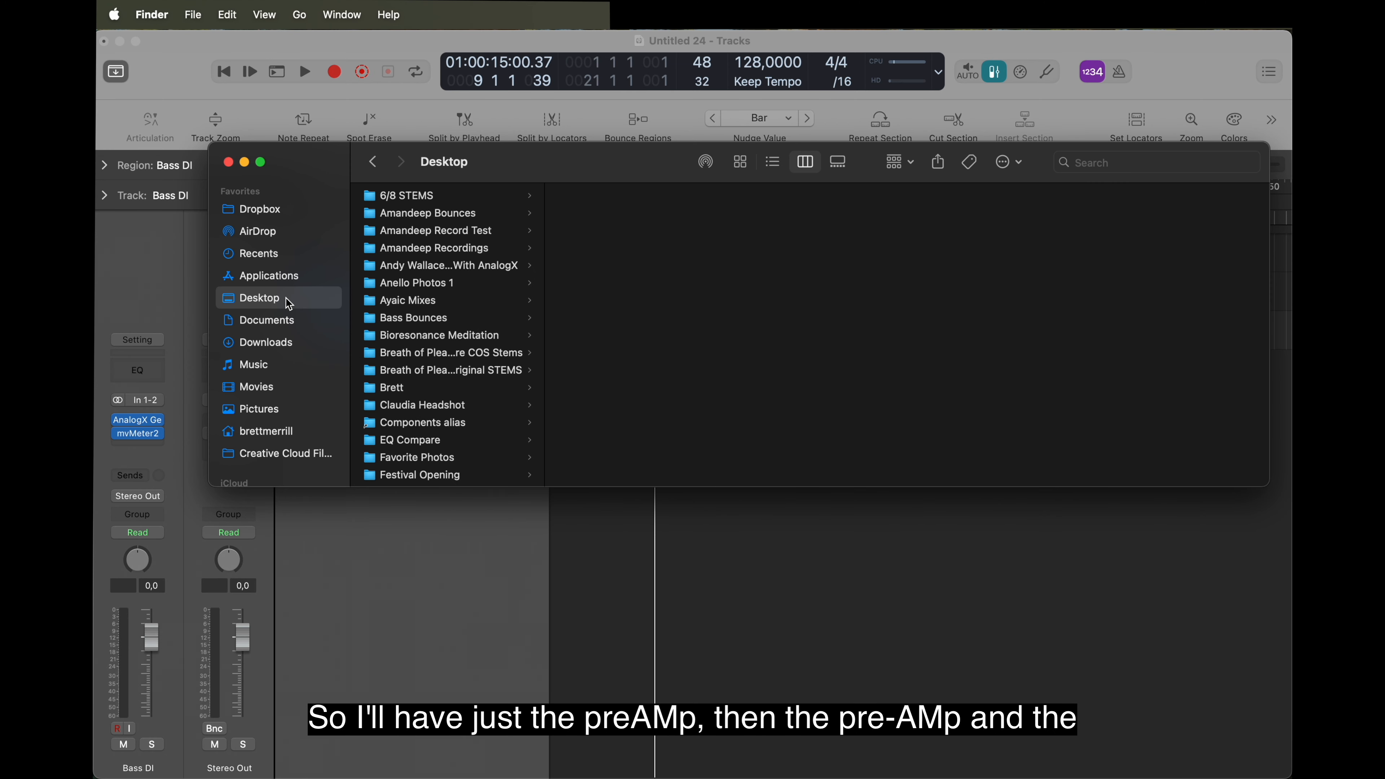
scroll(458, 292, "down", 5)
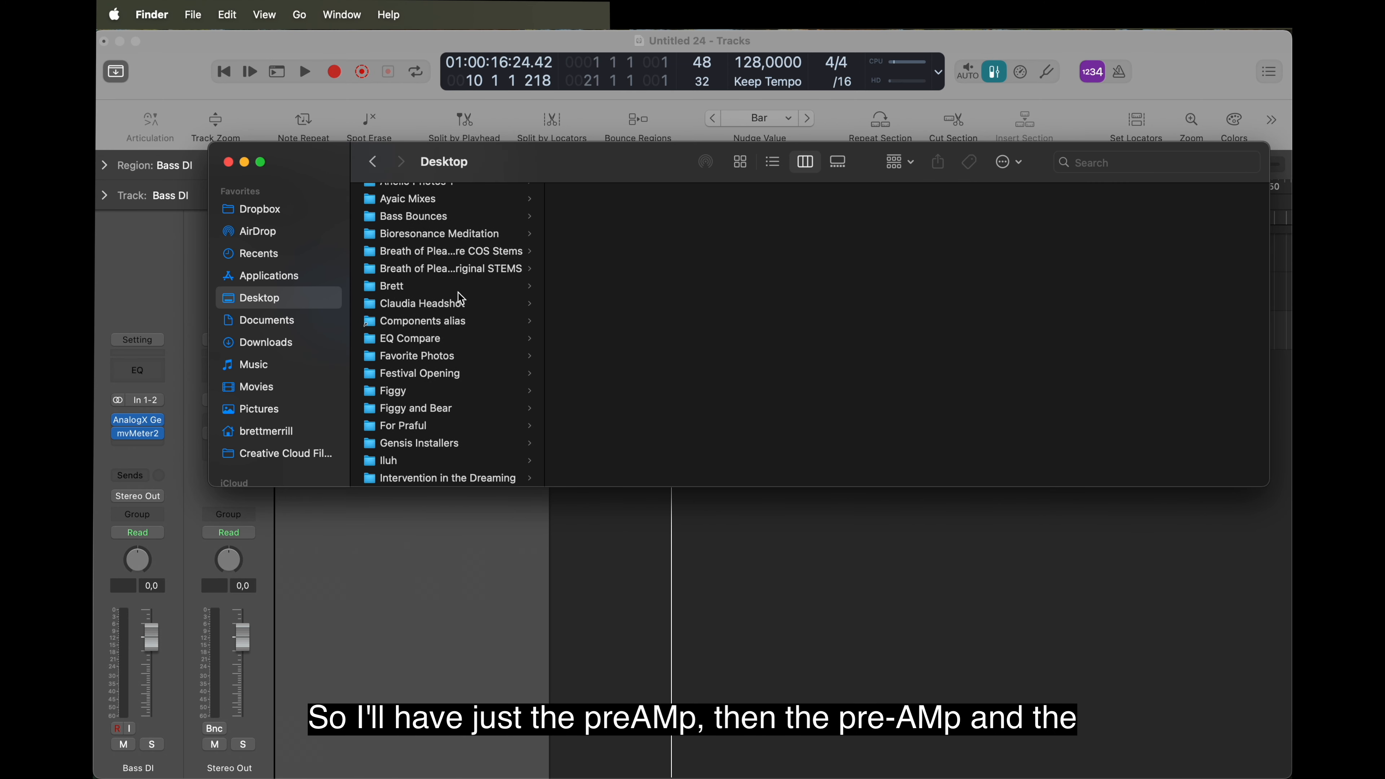
scroll(461, 298, "down", 1)
left_click(437, 190)
left_click(604, 196)
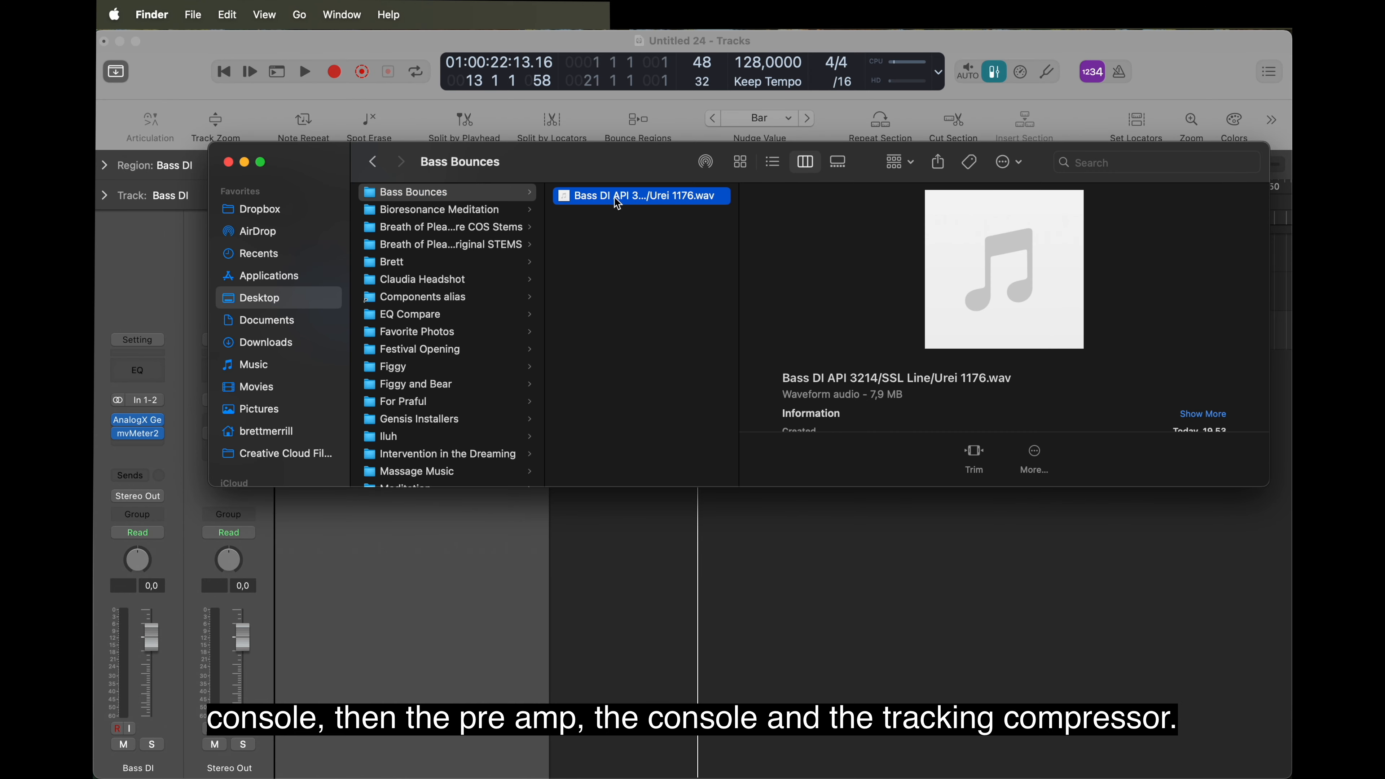
left_click_drag(624, 171, 612, 456)
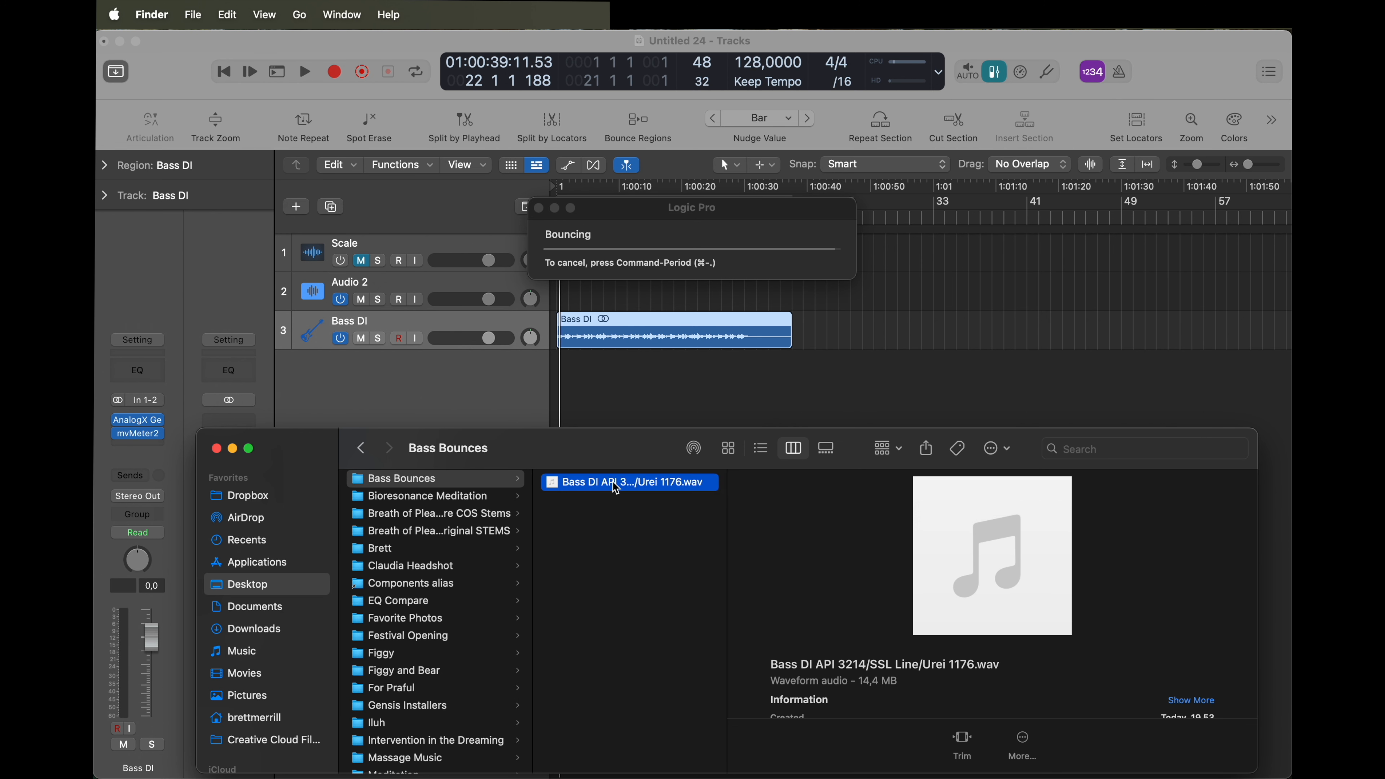
left_click_drag(614, 483, 562, 393)
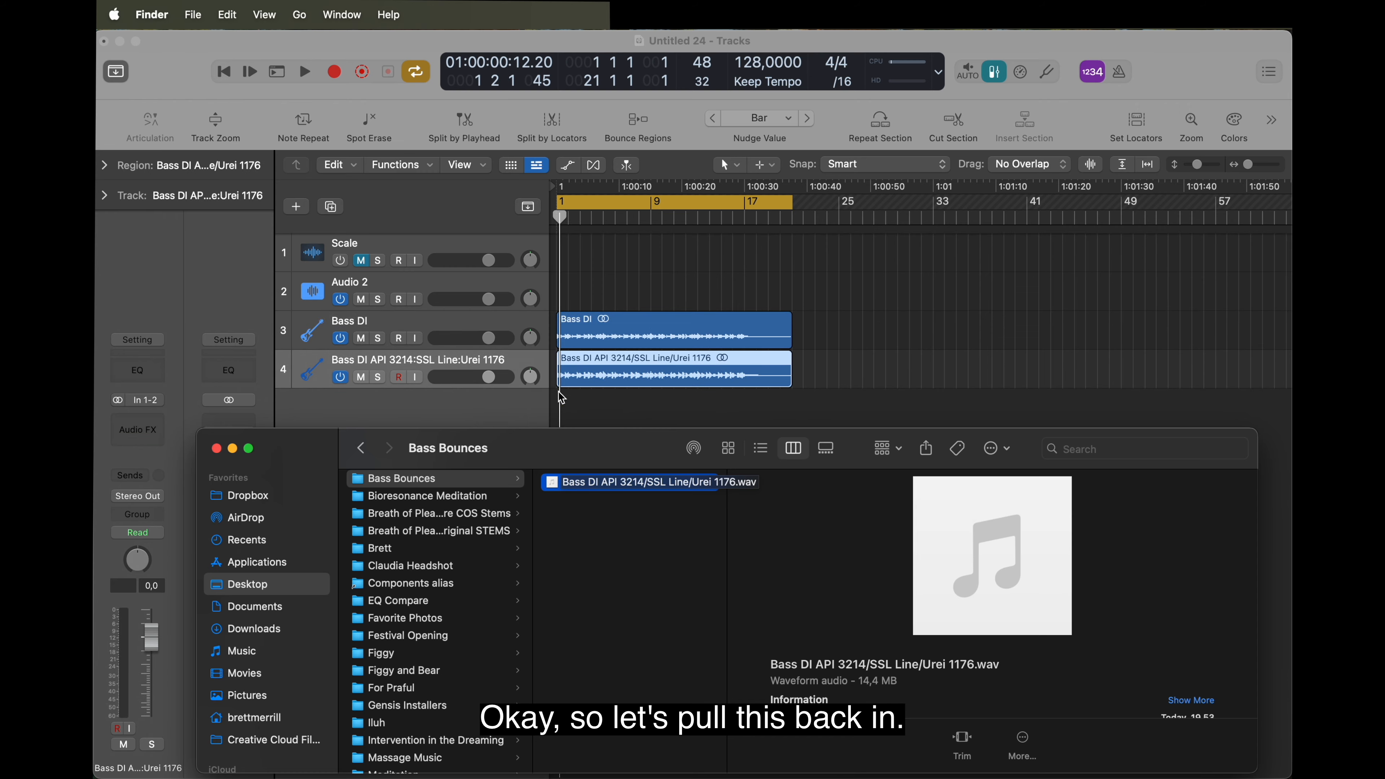
Delete the original Bass DI region and track, and play the bounced bass track soloed
left_click(476, 326)
key("Delete")
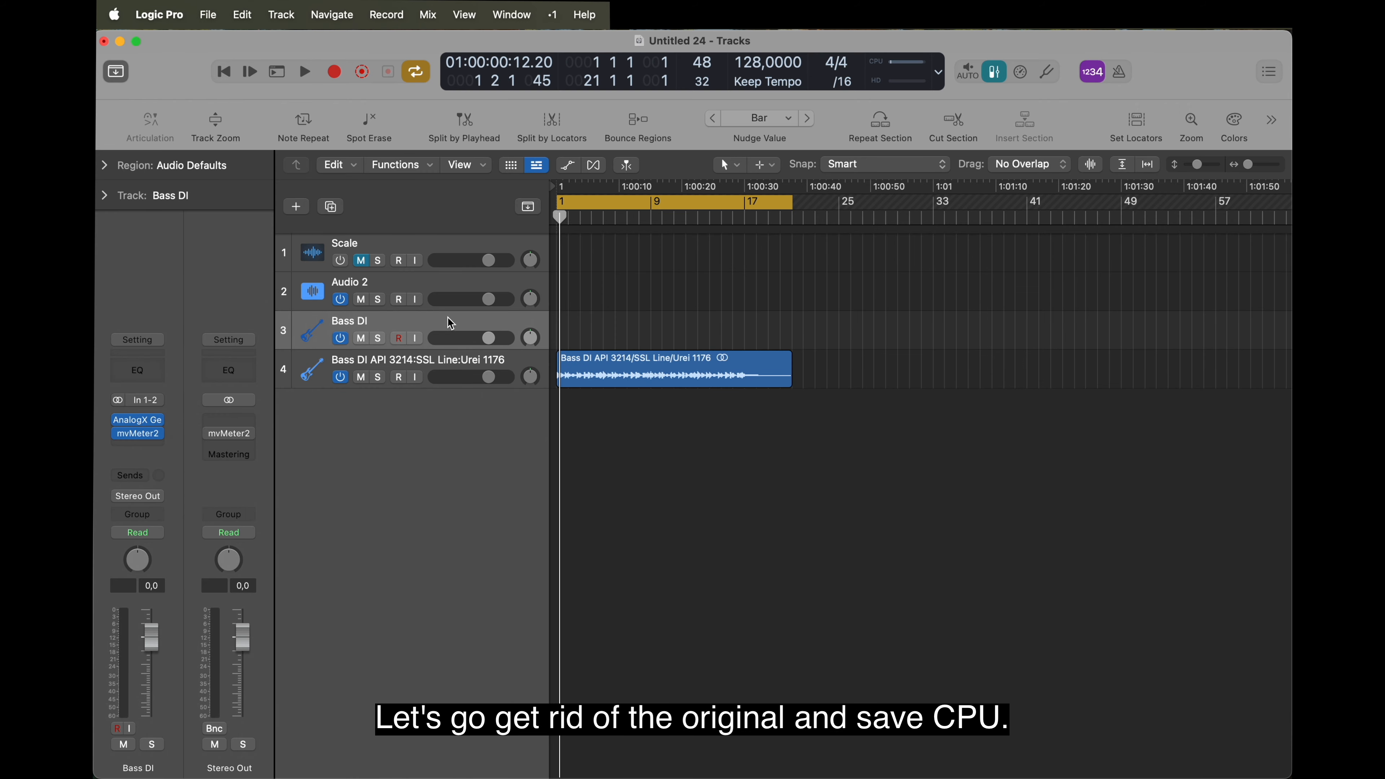
key("super+BackSpace")
left_click(382, 337)
key("space")
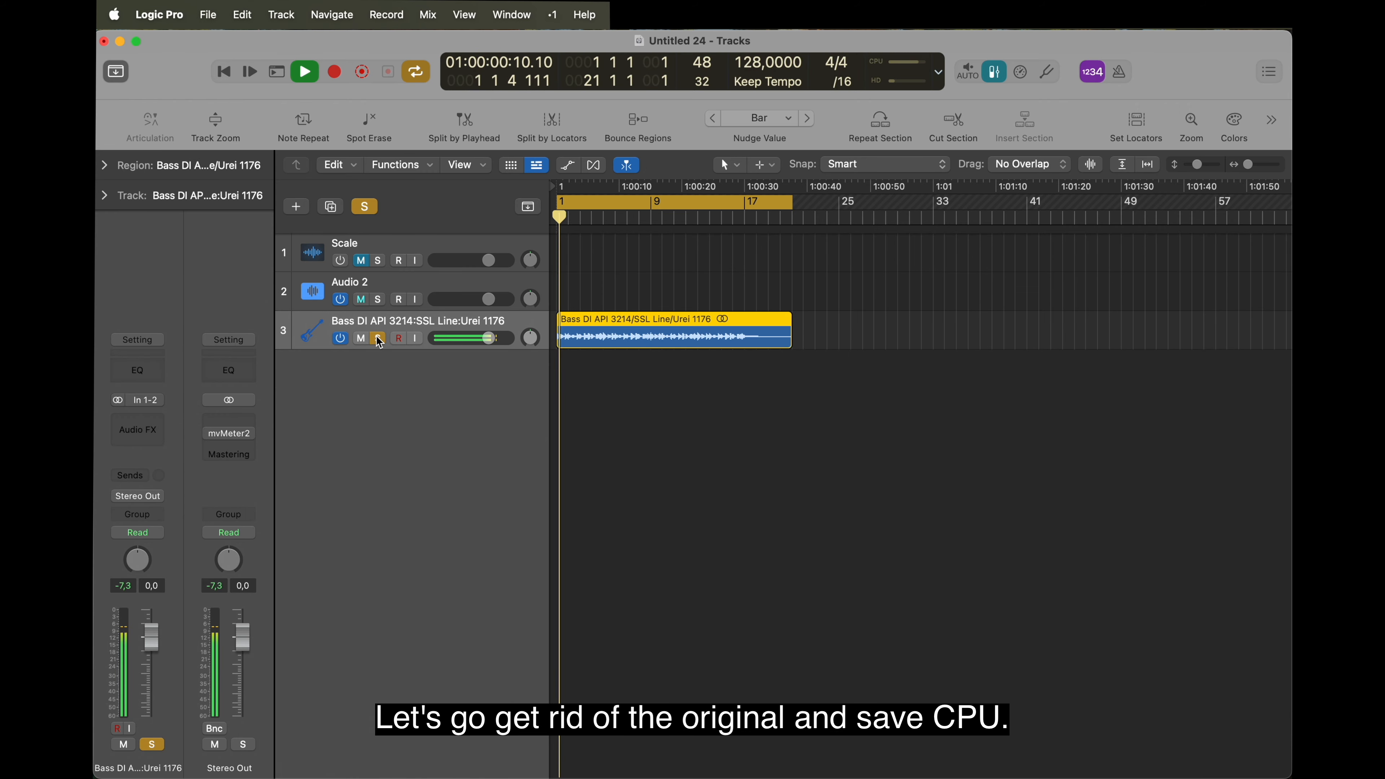
Insert Two notes Audio Engineering's Genome (No MIDI) plug-in on the bounced bass track
left_click(137, 430)
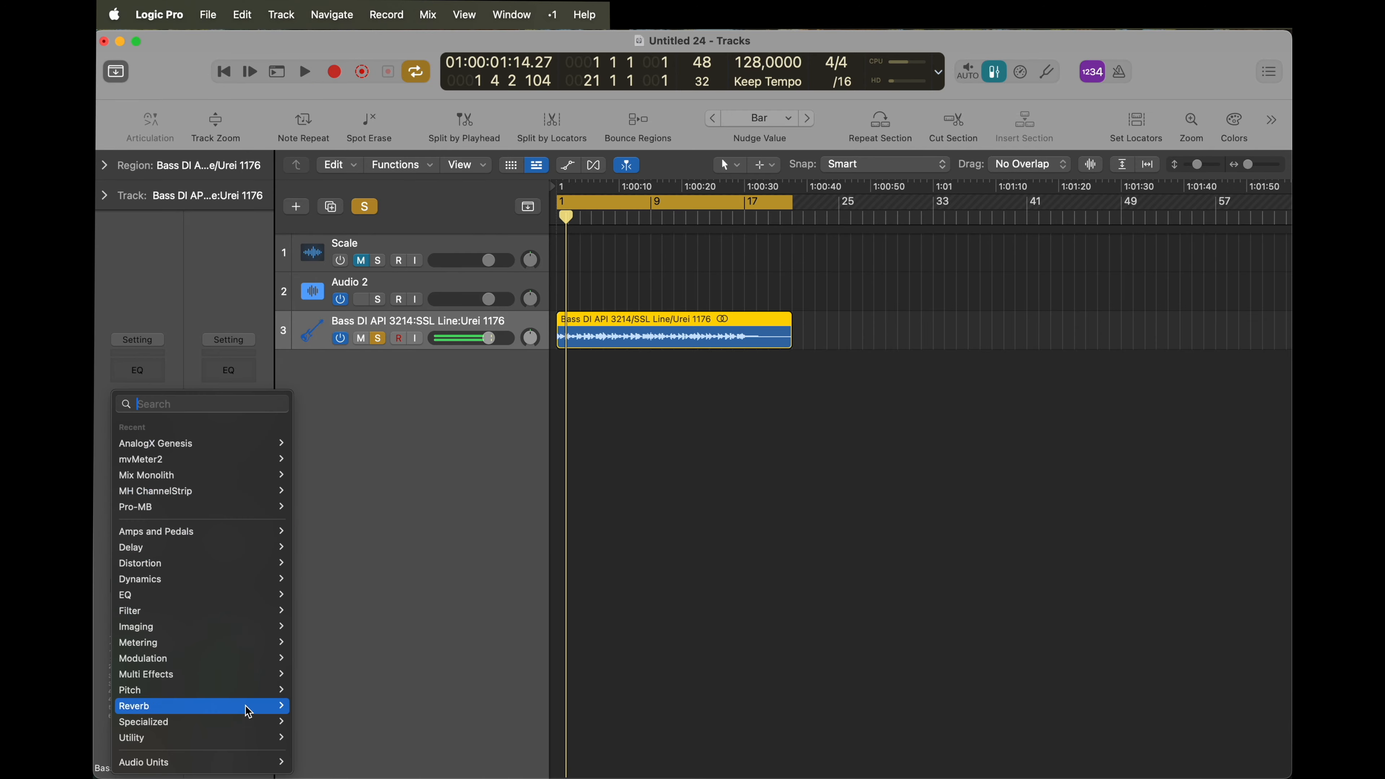
mouse_move(256, 762)
scroll(361, 651, "down", 2)
scroll(361, 651, "down", 5)
mouse_move(370, 578)
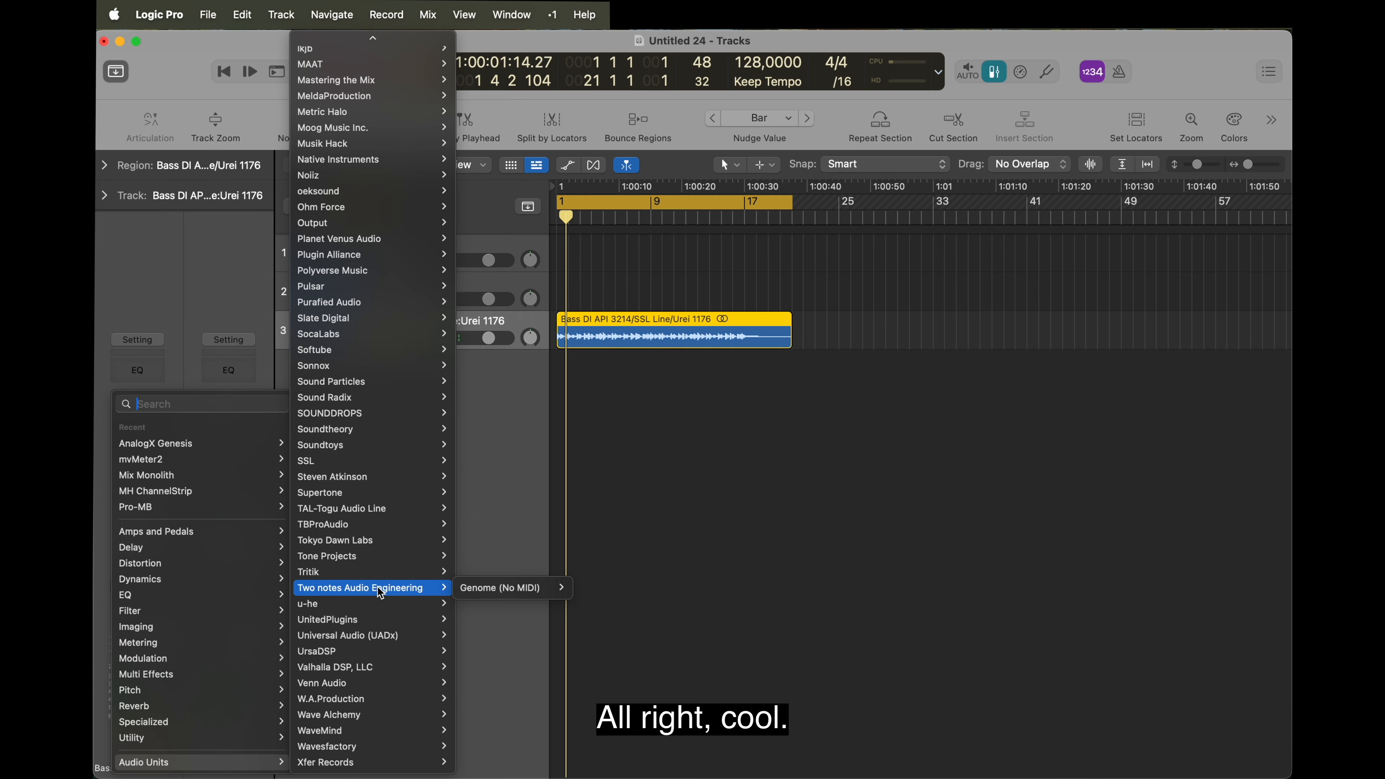
left_click(589, 589)
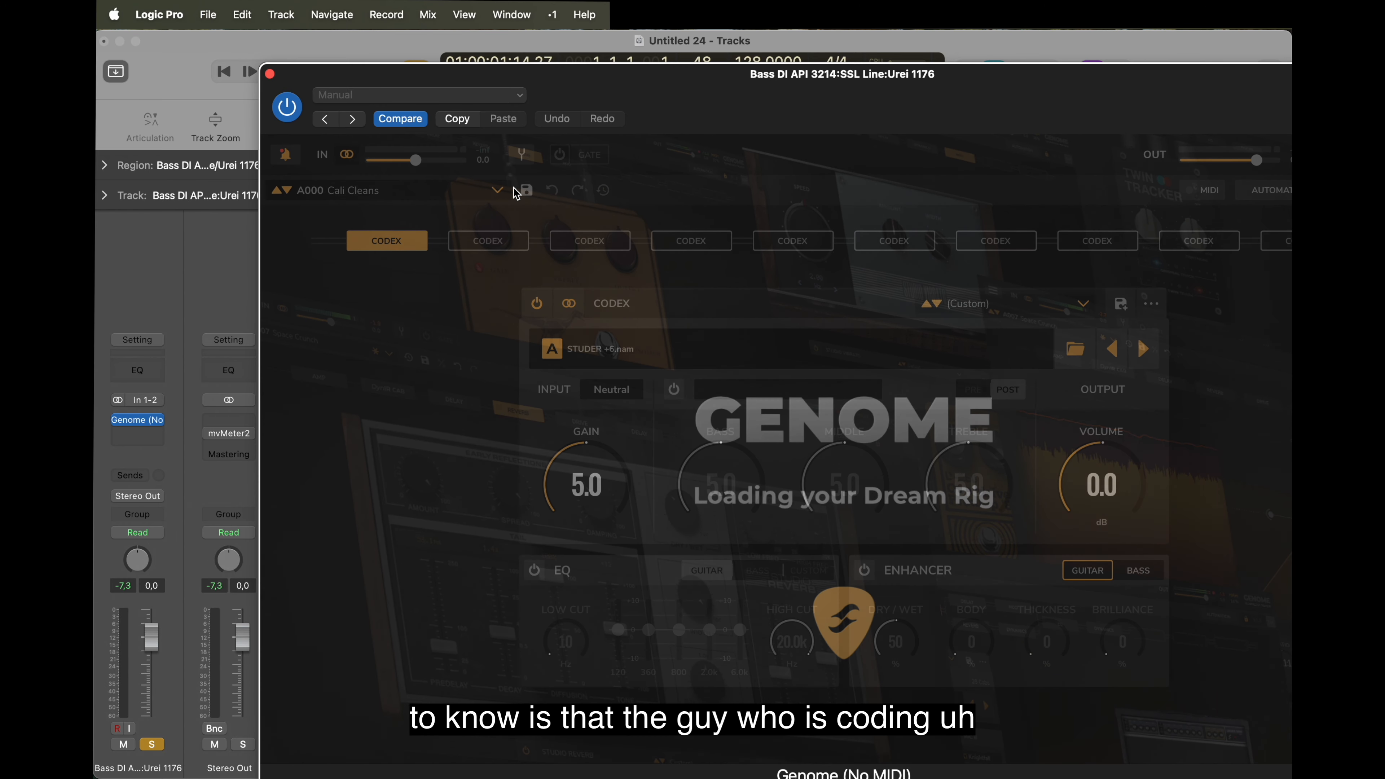
Load the preset A116 BASS Roots Bass from bank A in Genome
left_click(386, 192)
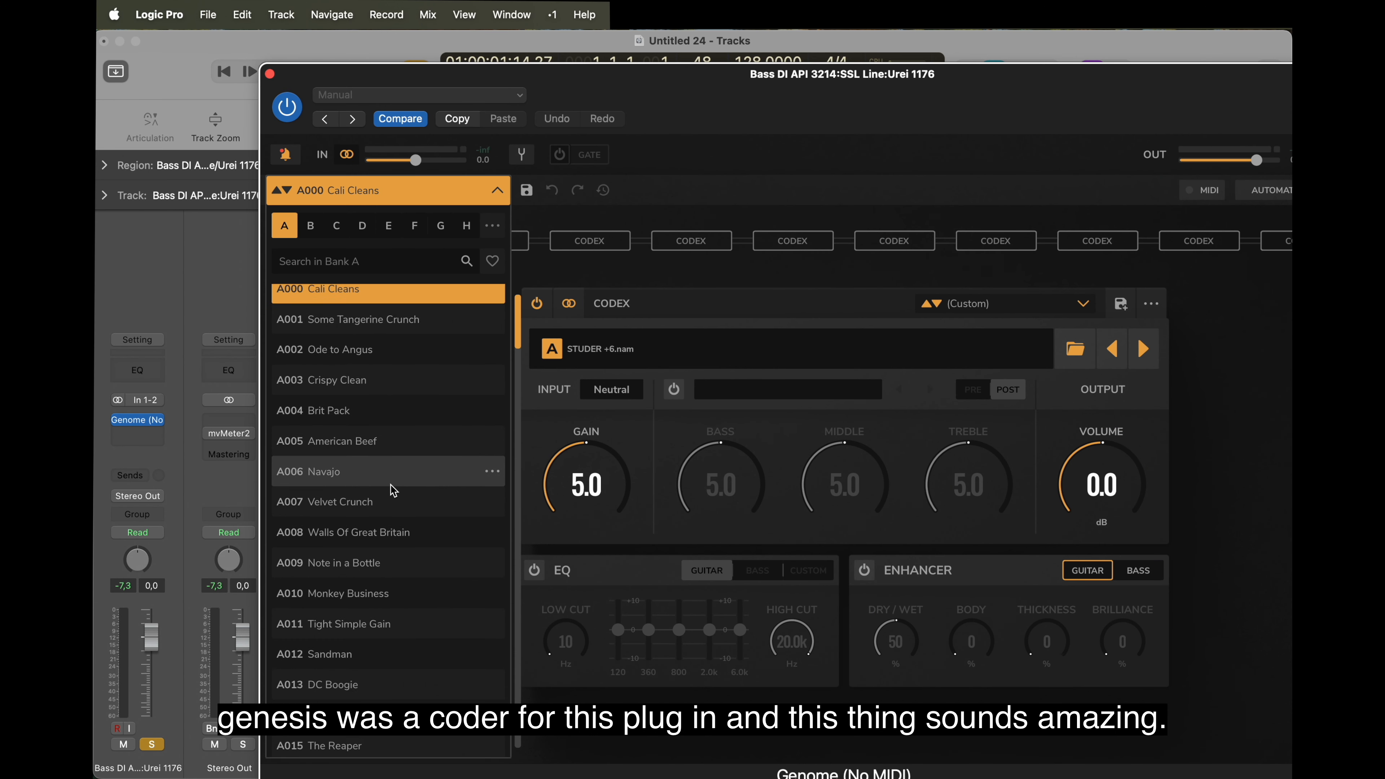
scroll(391, 484, "down", 15)
scroll(390, 484, "up", 1)
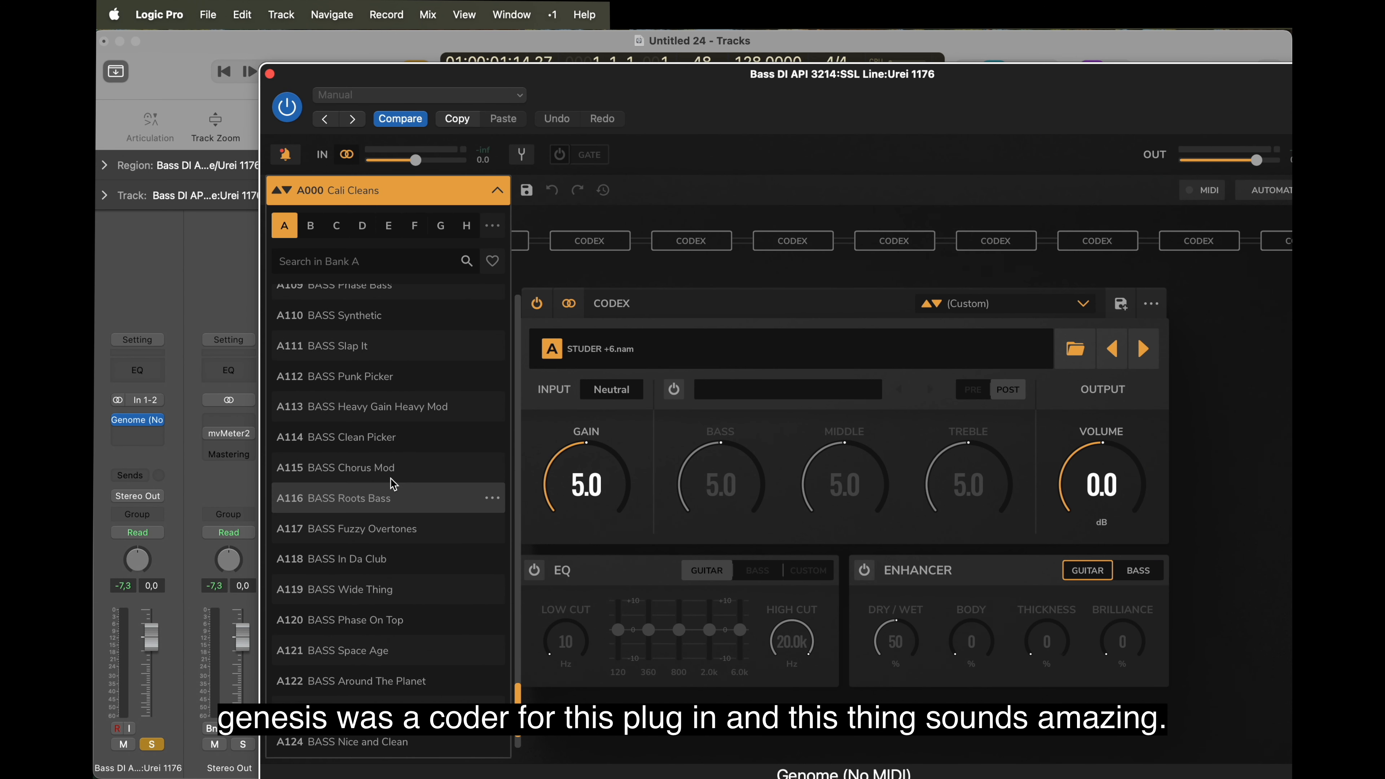
scroll(400, 376, "down", 2)
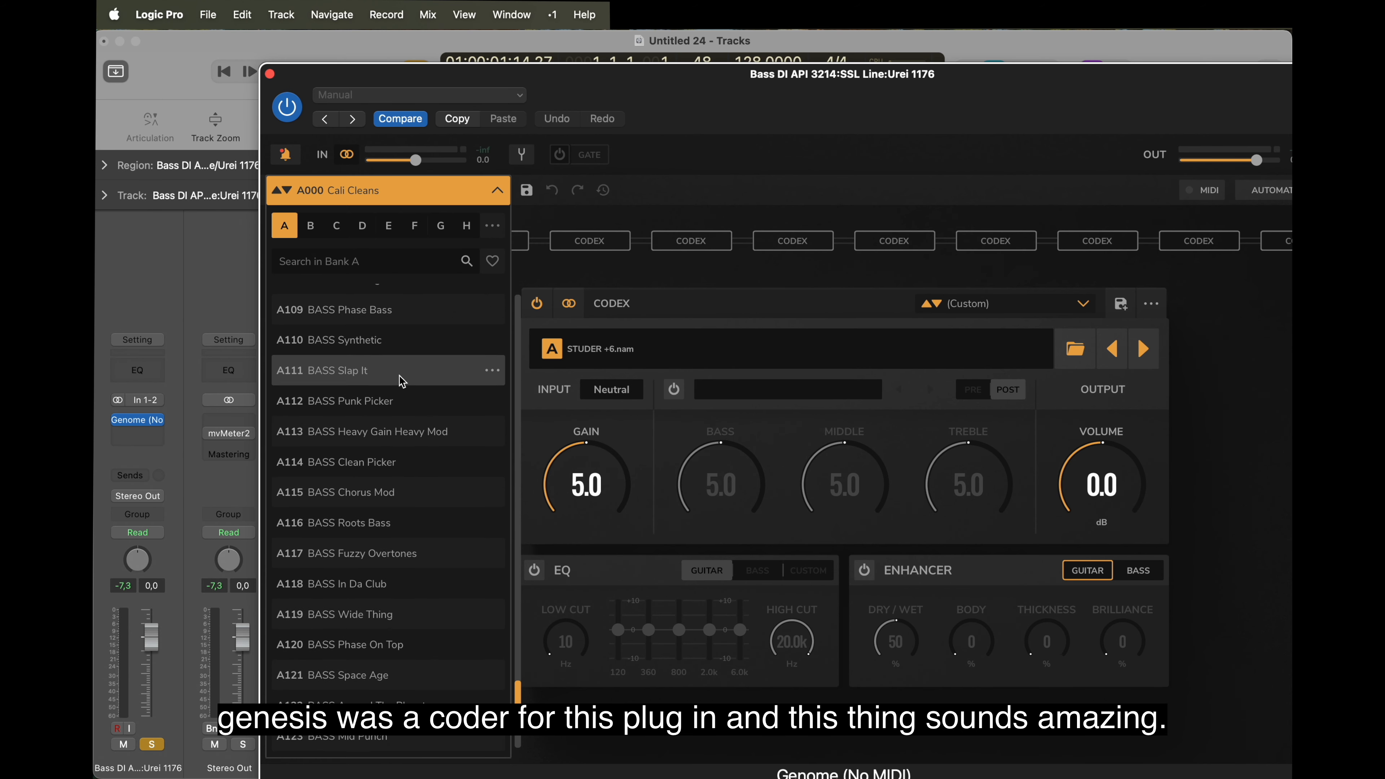
left_click(383, 465)
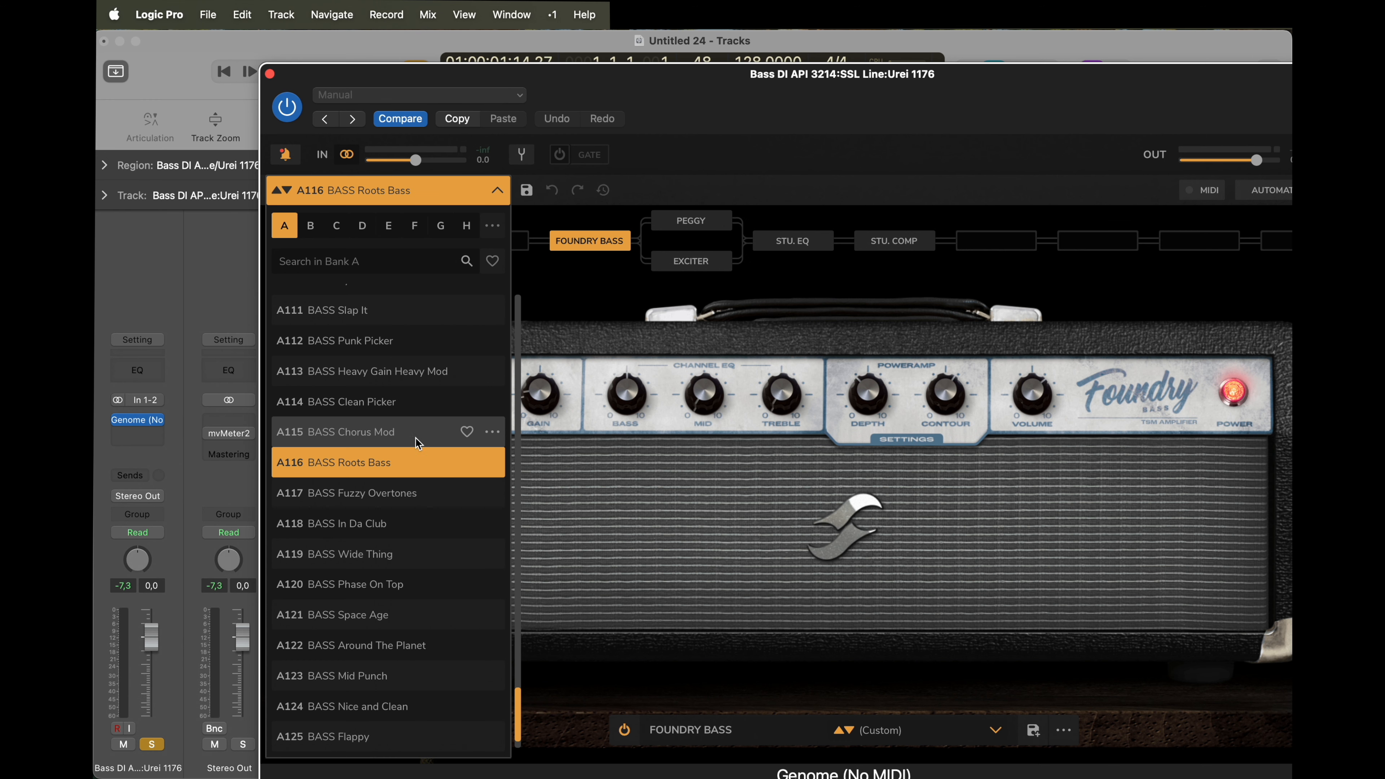
Switch off PEGGY, STU. EQ and STU. COMP in the Genome chain, close the plug-in window and briefly audition the bass
left_click(660, 240)
left_click(761, 261)
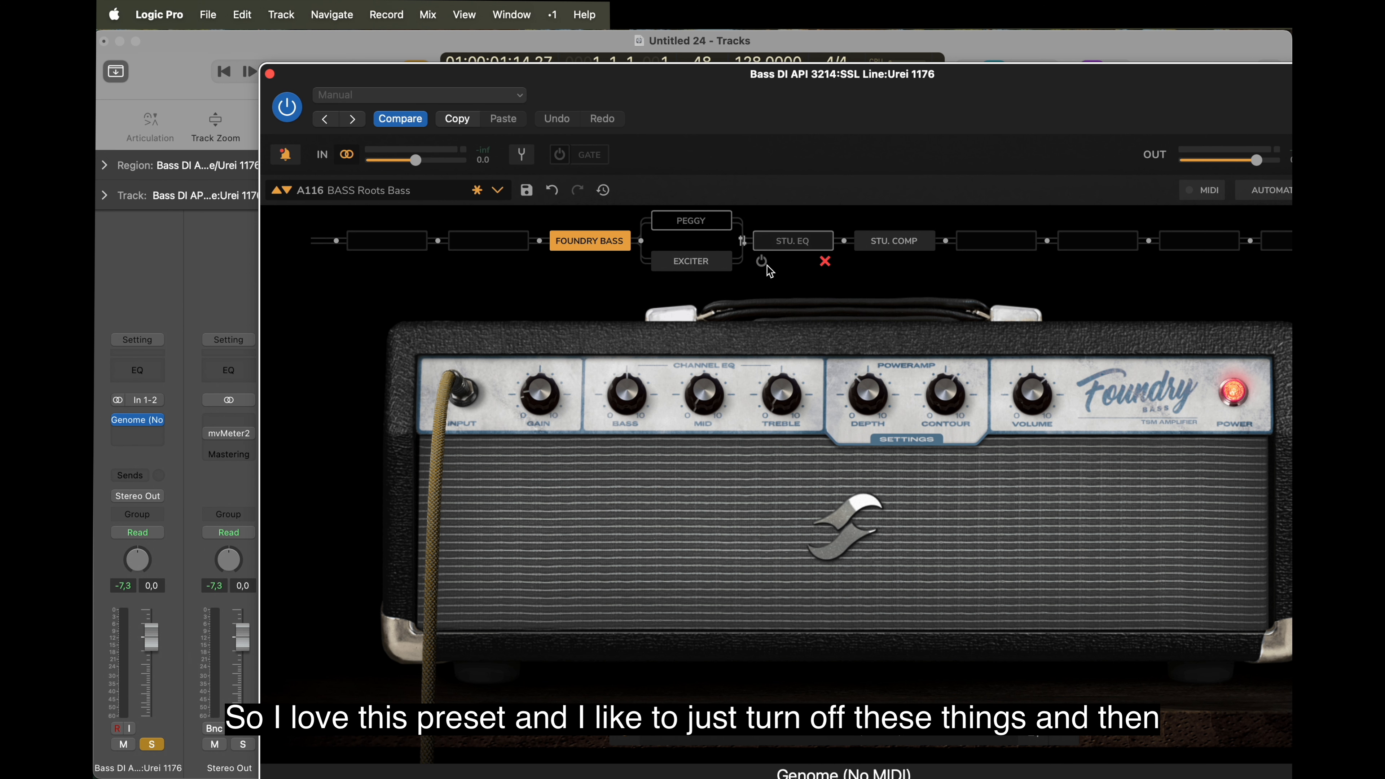
left_click(863, 261)
left_click(269, 73)
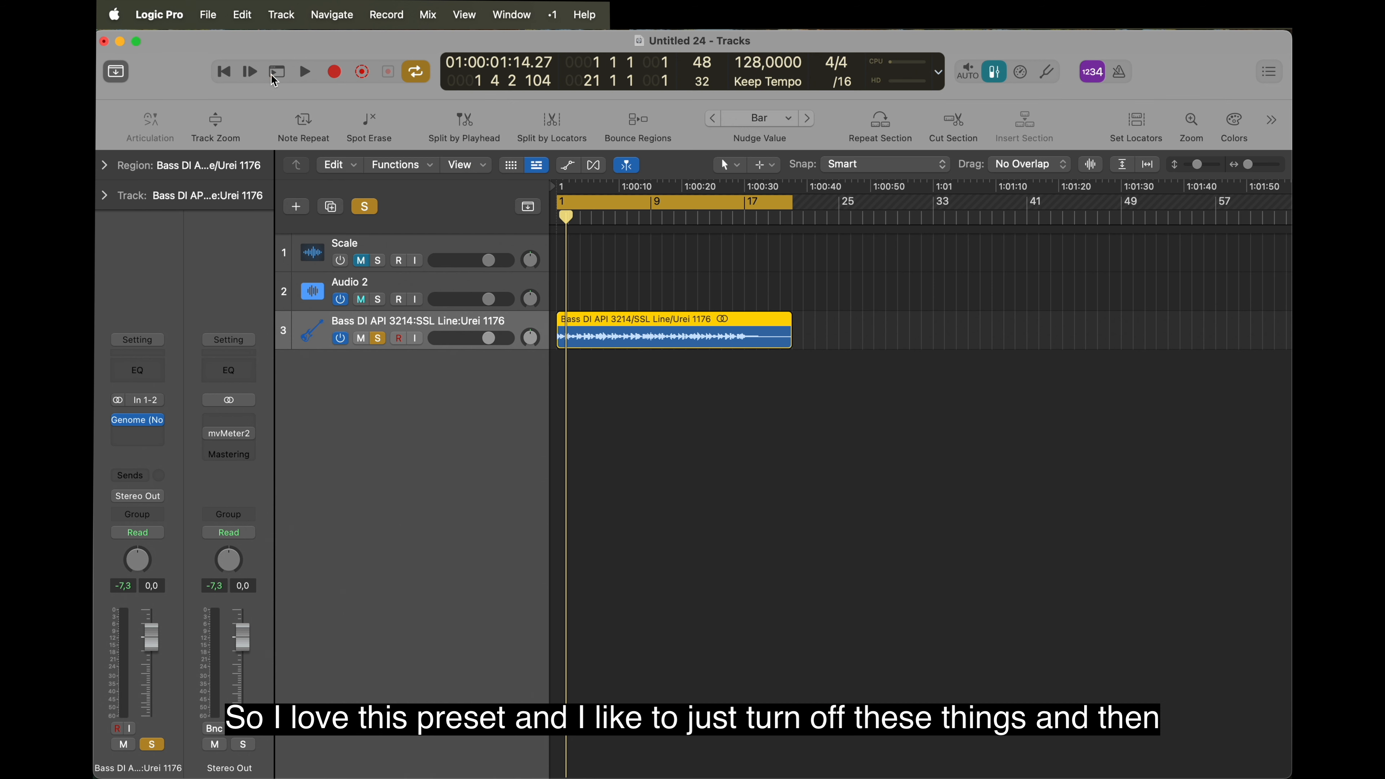
key("space")
key("space")
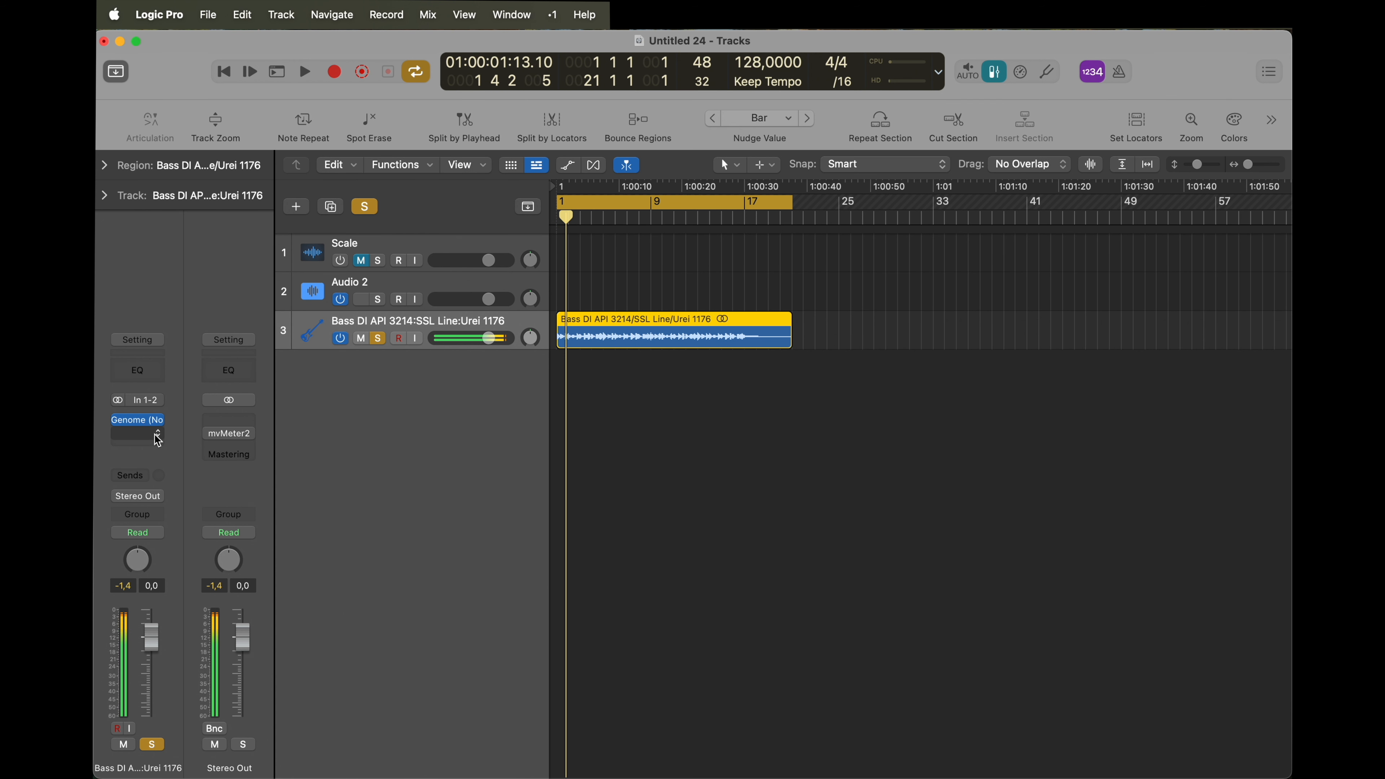
Insert a Gain plug-in after Genome on the bass track, followed by TBProAudio's mvMeter2
left_click(158, 436)
mouse_move(229, 737)
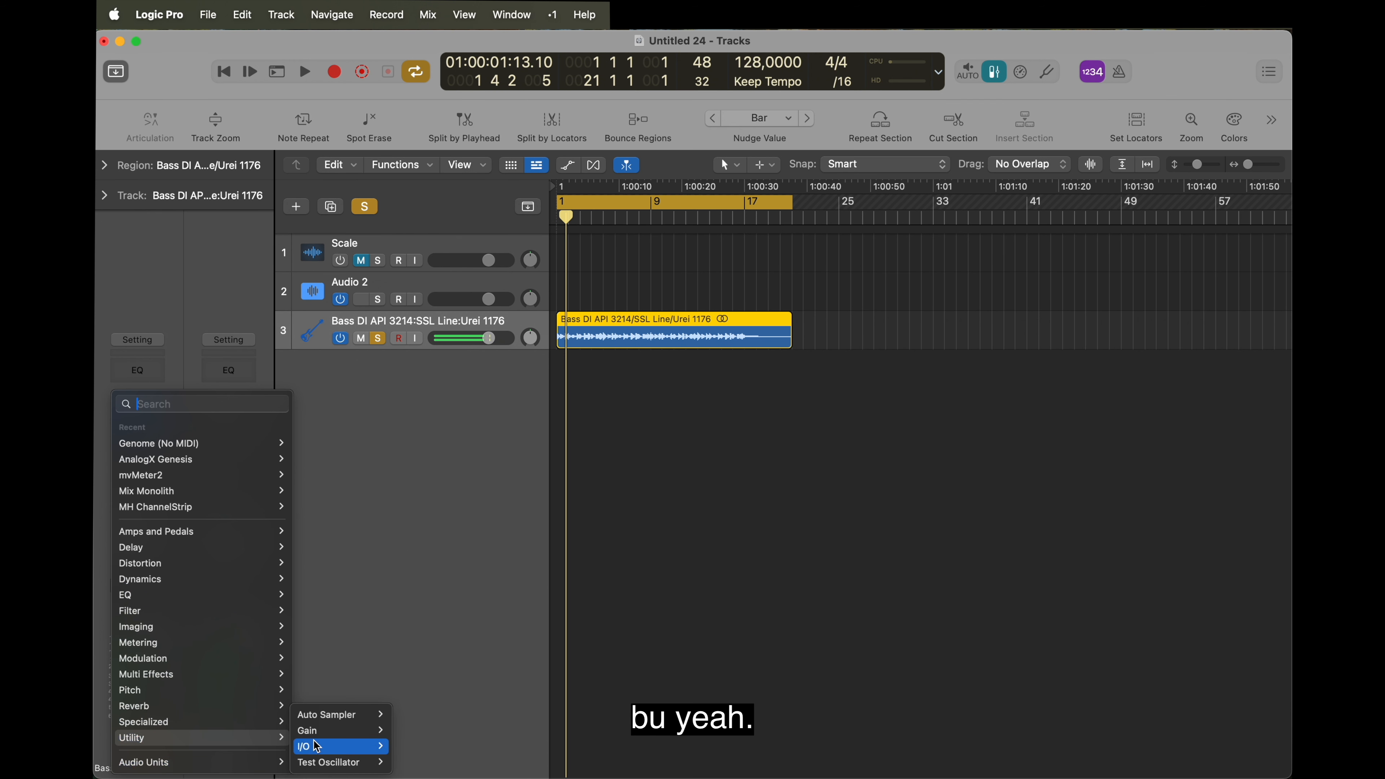
left_click(333, 731)
left_click(150, 447)
mouse_move(213, 759)
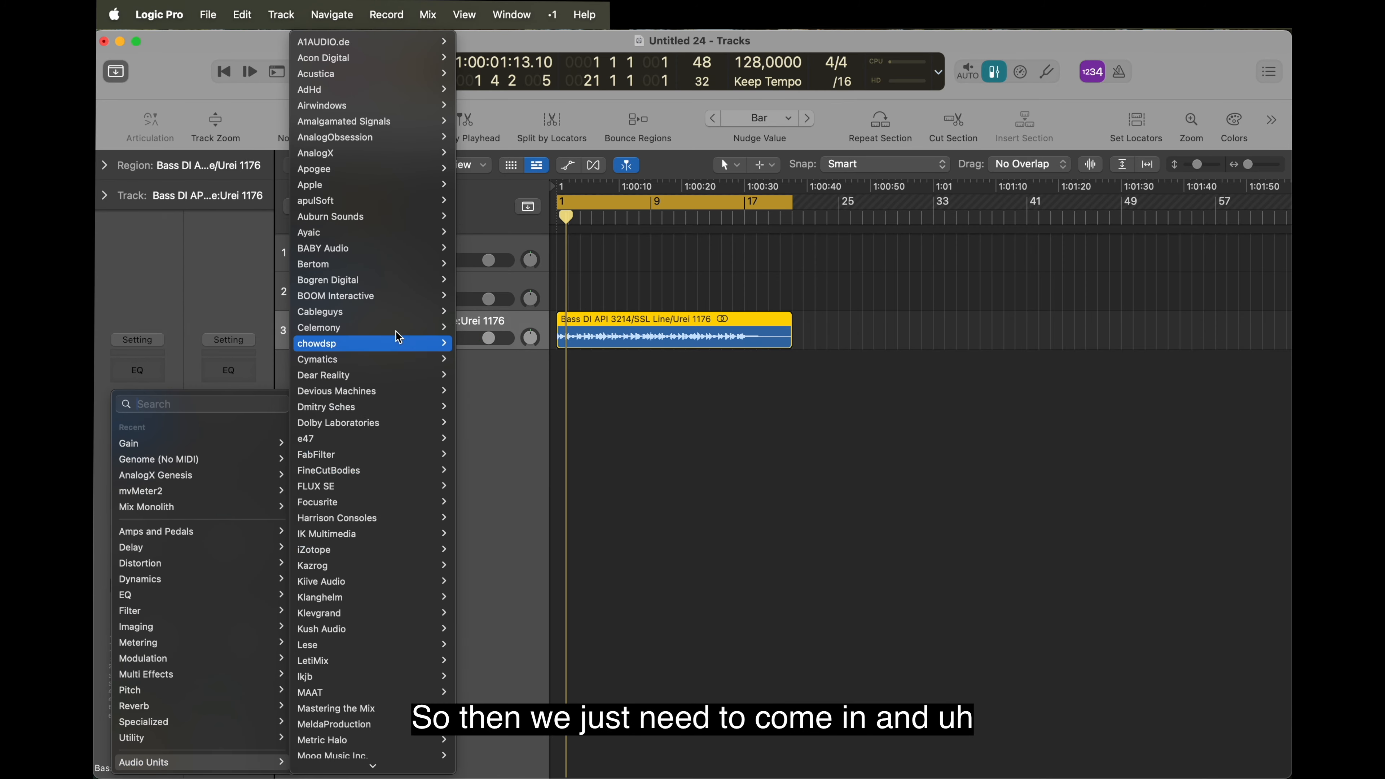
scroll(356, 278, "down", 10)
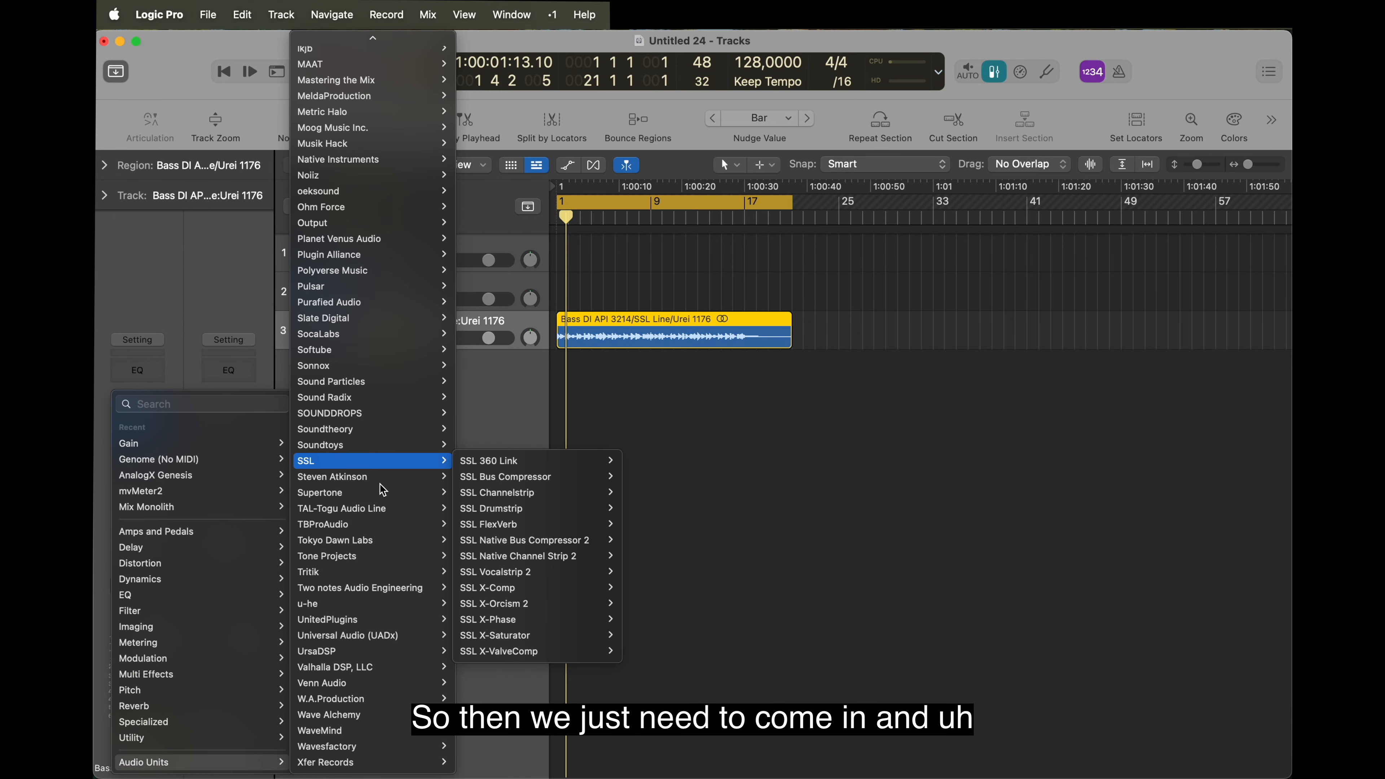
mouse_move(385, 525)
left_click(486, 542)
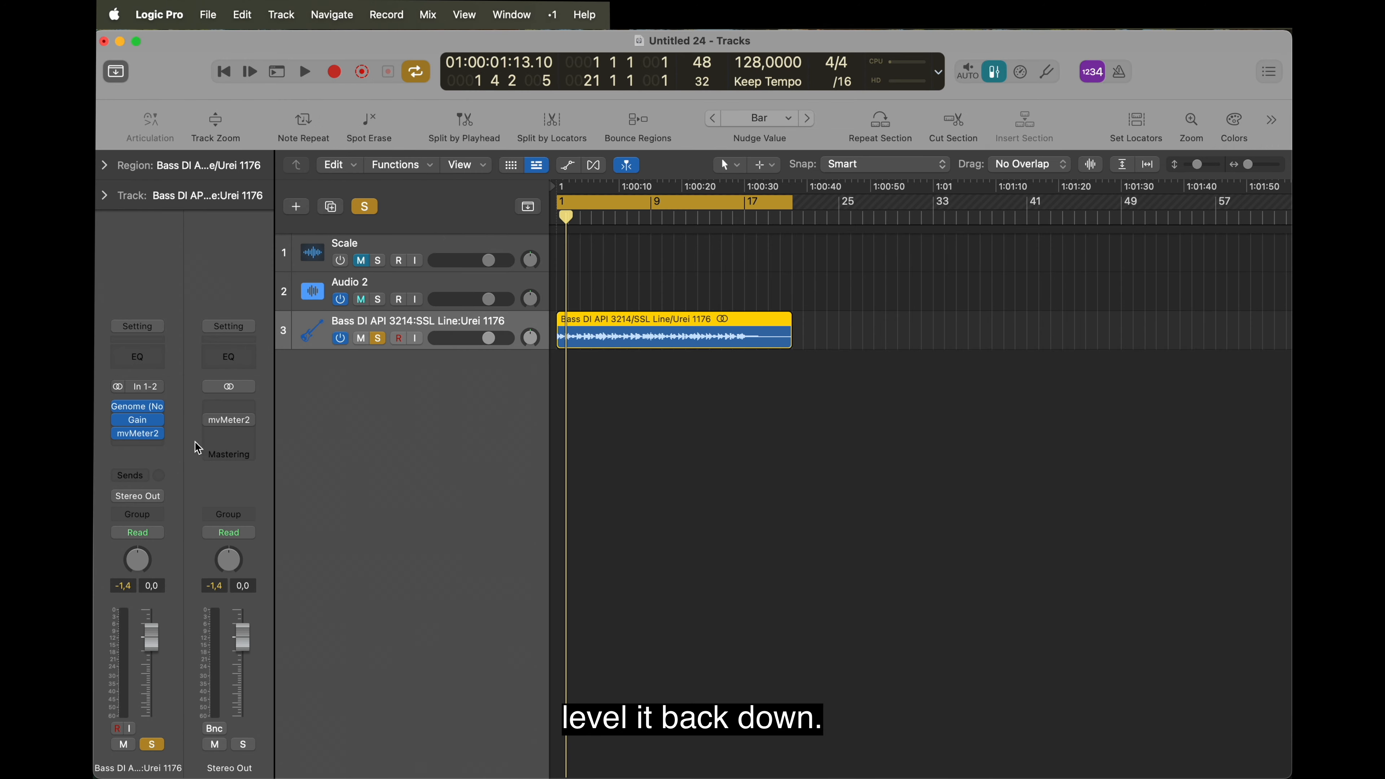
Check the playing bass on mvMeter2 and set the Gain plug-in to -12.1 dB, closing the Gain window to finish
left_click(139, 432)
key("space")
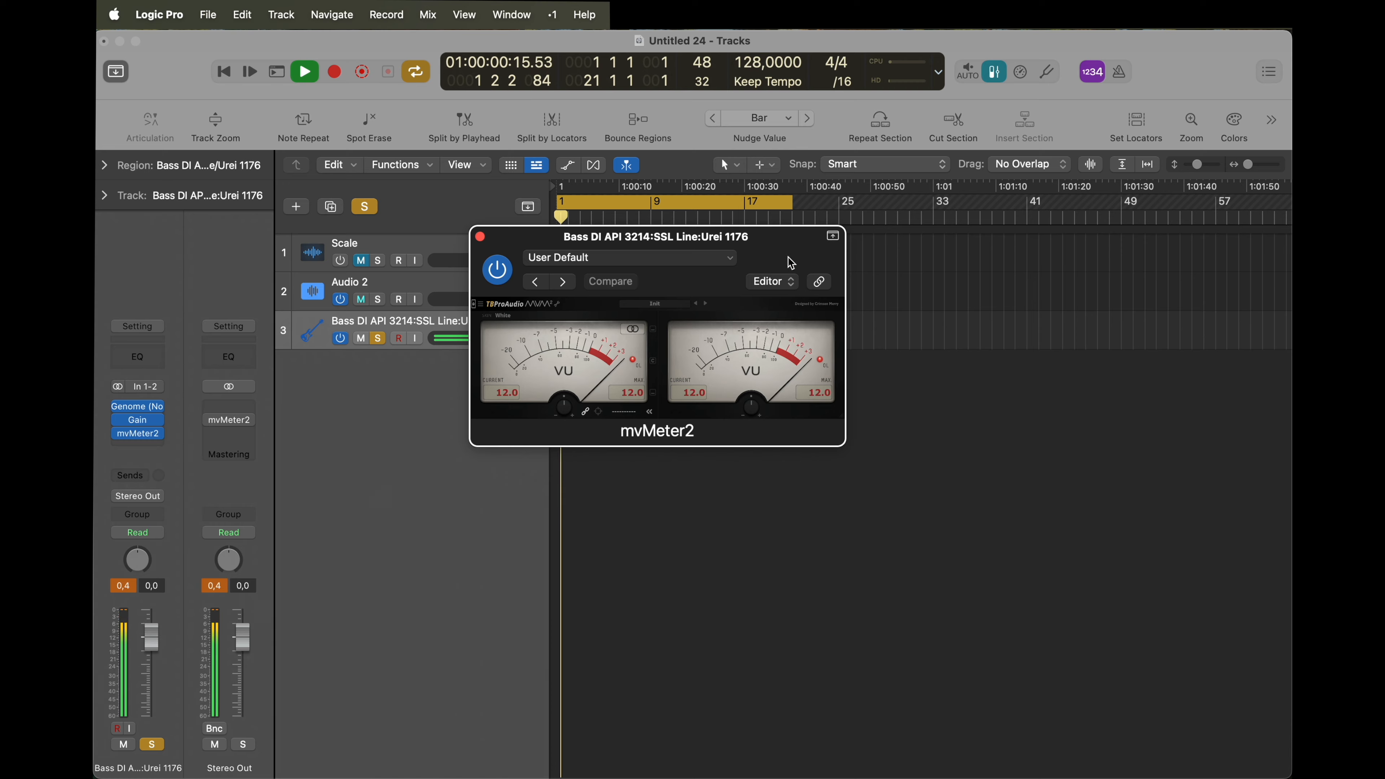
left_click_drag(775, 250, 828, 448)
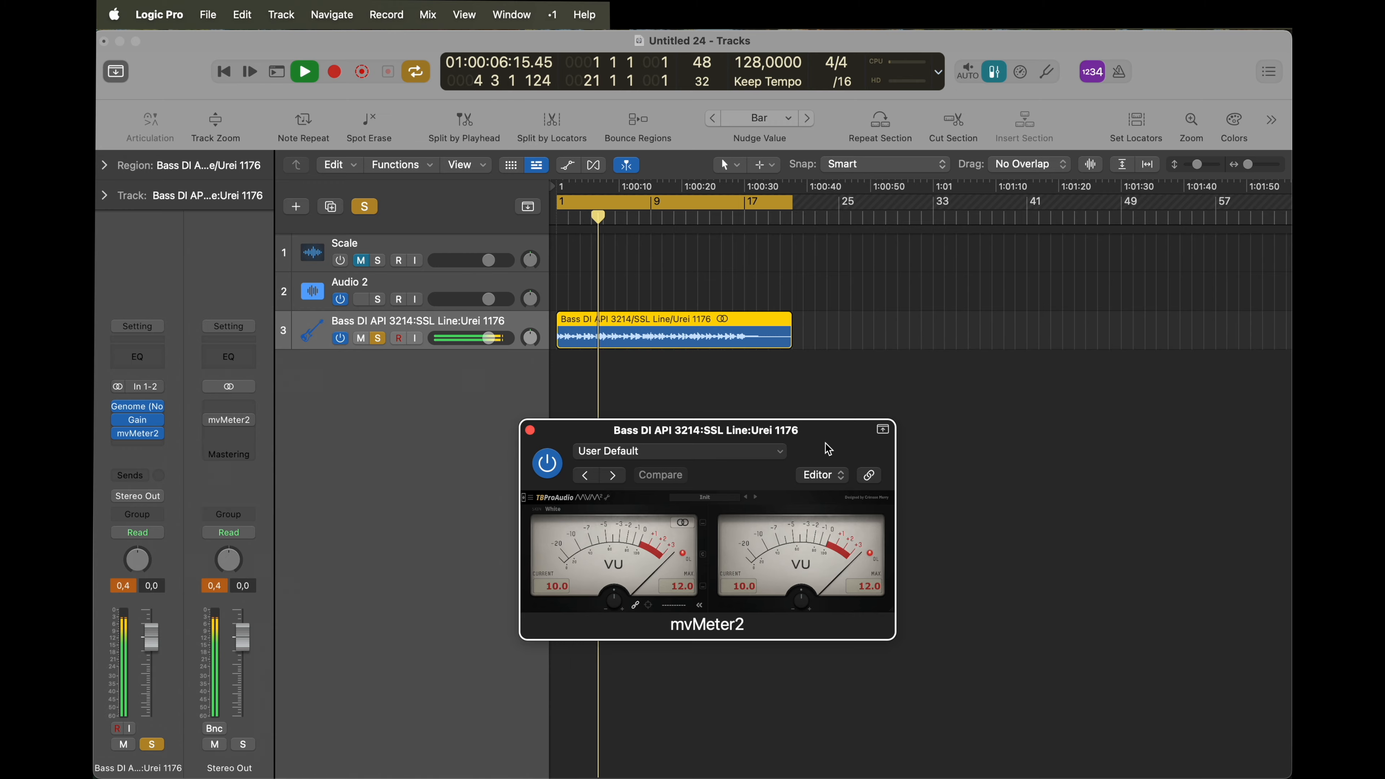
left_click(139, 421)
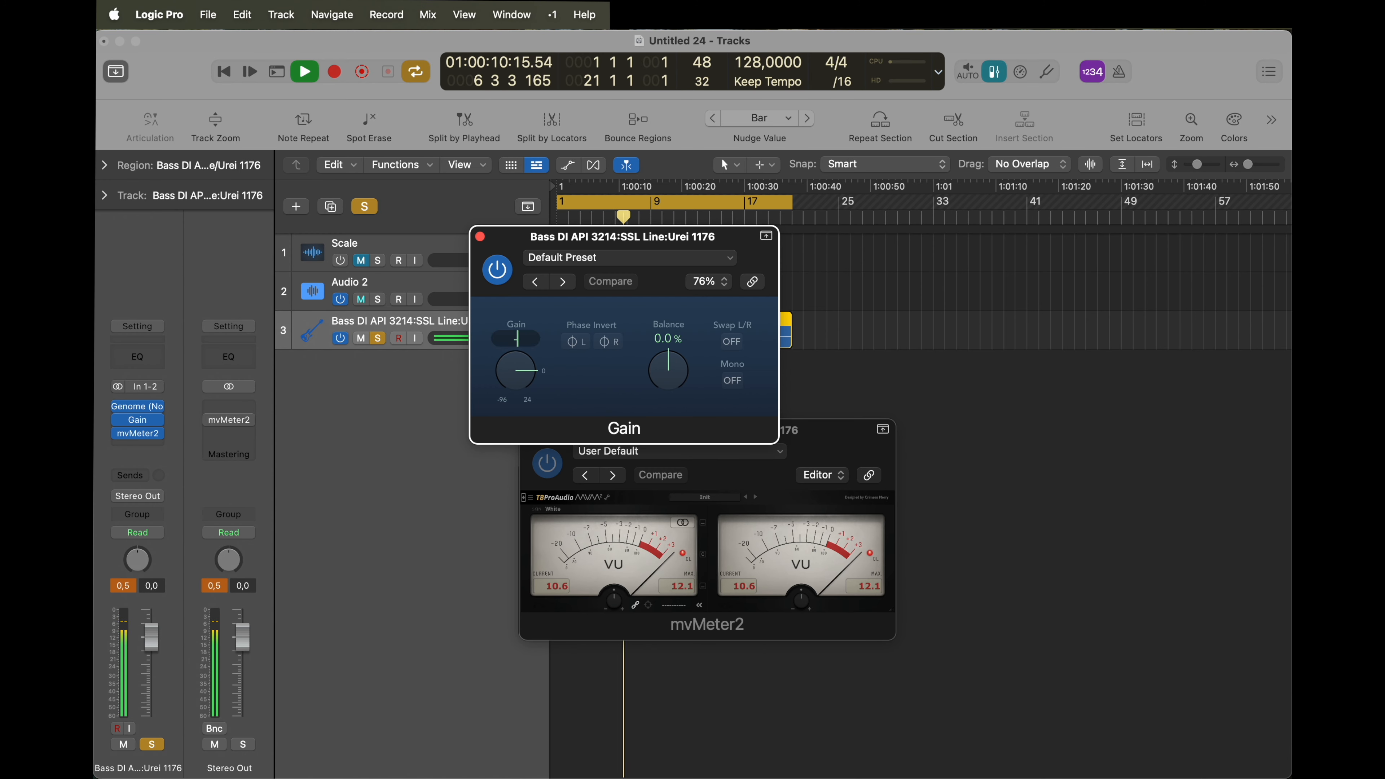
type("-12.1")
key("Return")
left_click(480, 236)
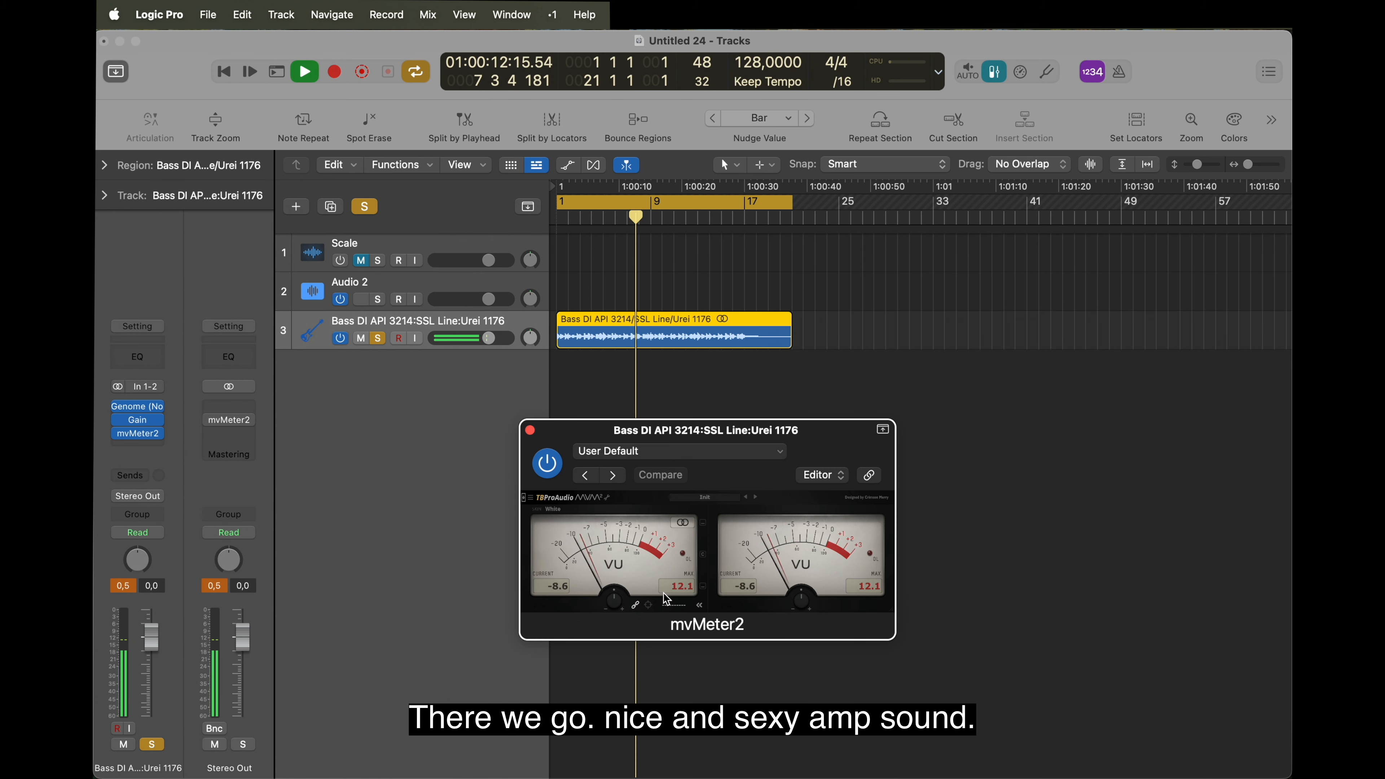
Reset the held maximum reading on mvMeter2 to recheck the bass level, stop playback and close the meter
left_click(685, 604)
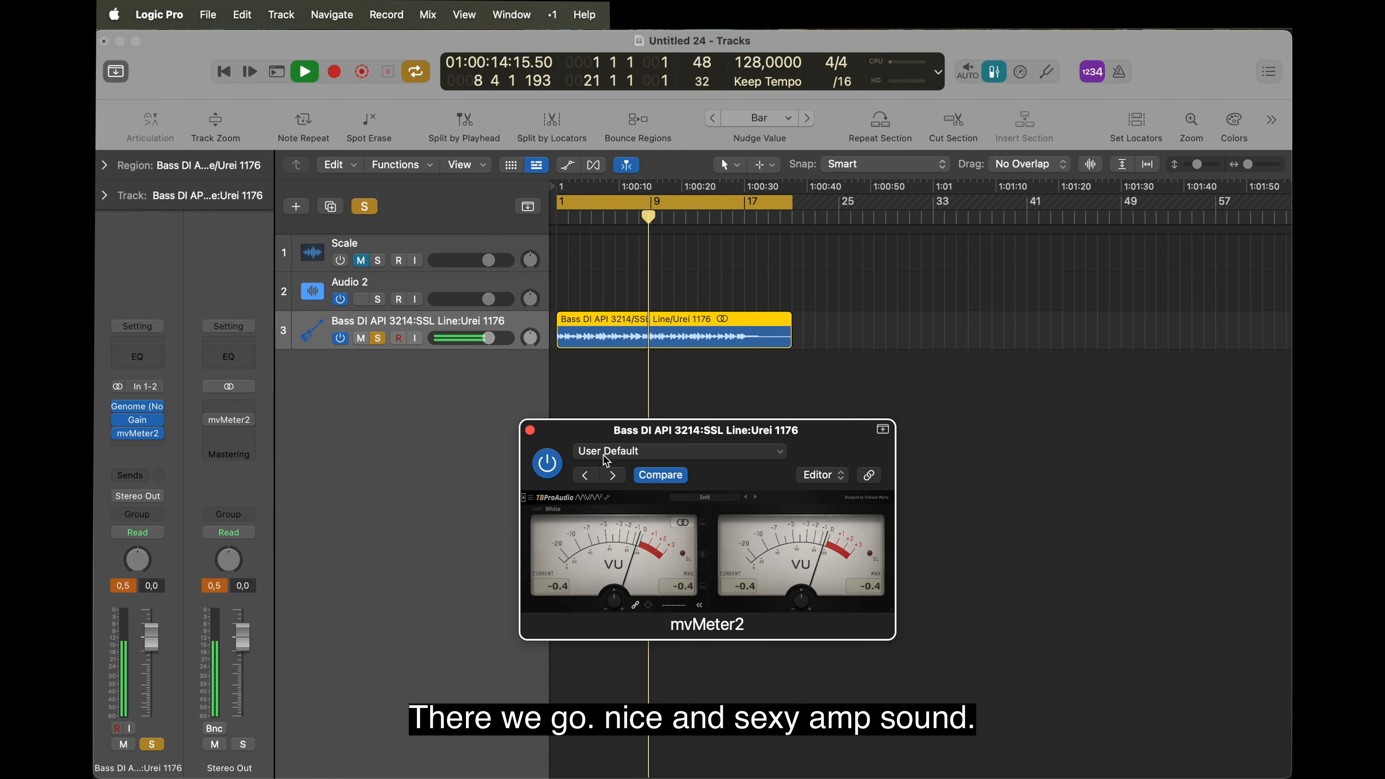
key("space")
left_click(529, 430)
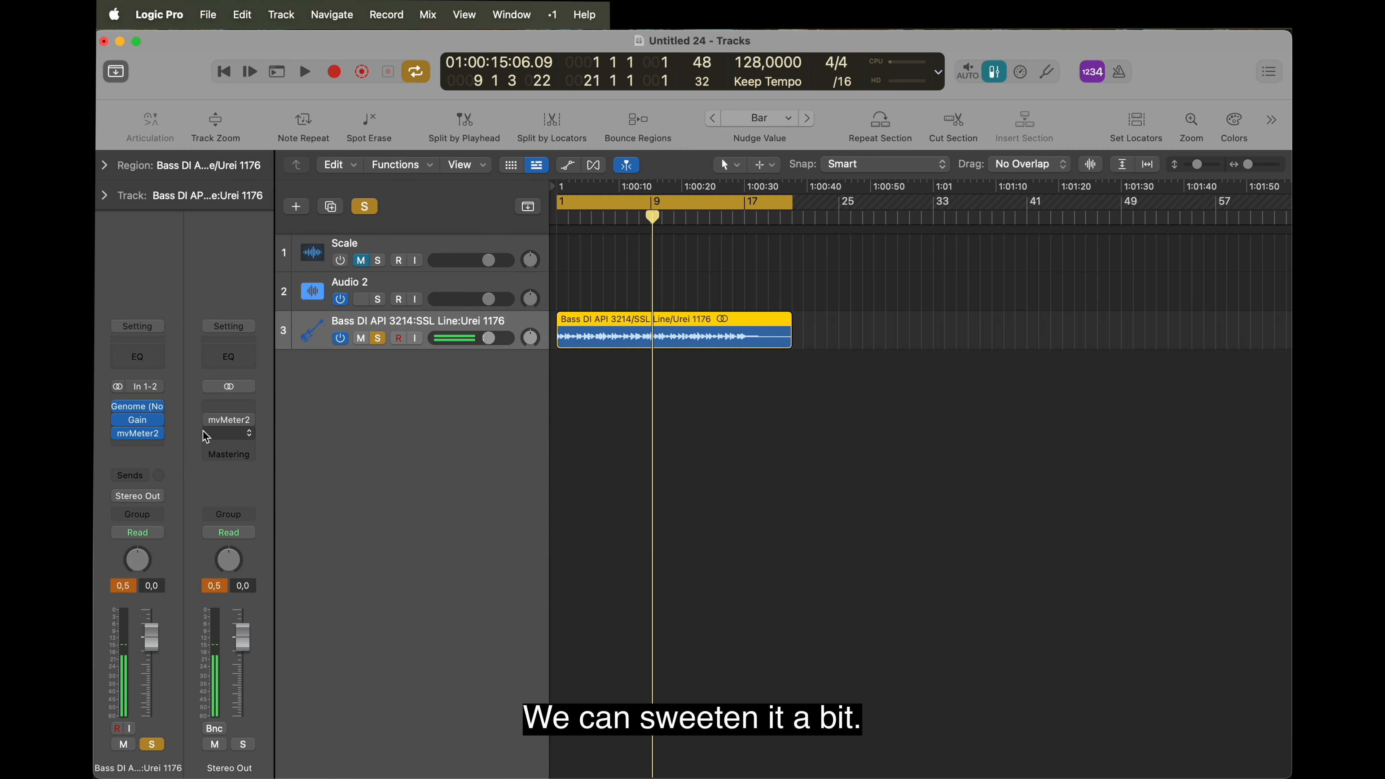
Insert Bogren Digital's IRDX Core between Gain and mvMeter2 on the bass track and continue in its demo mode
left_click(152, 432)
mouse_move(240, 762)
mouse_move(468, 289)
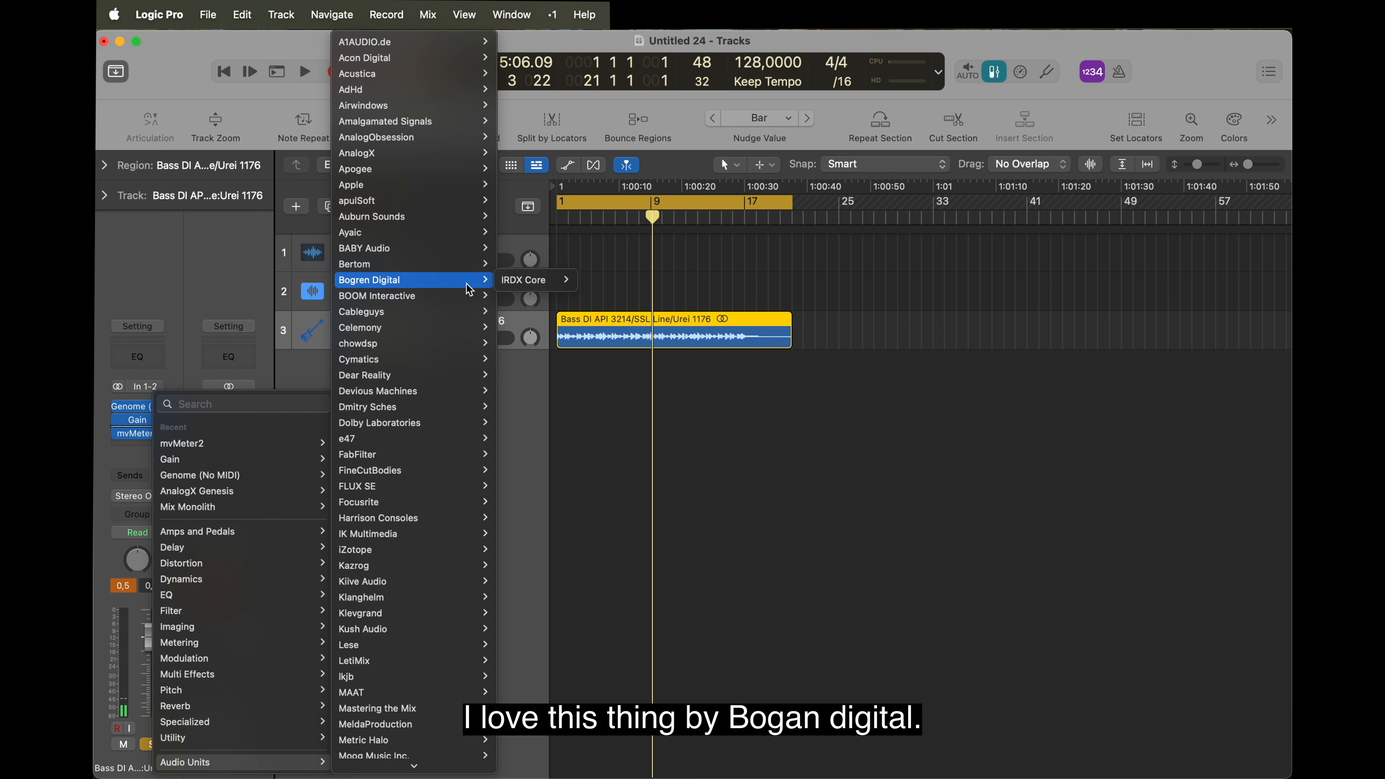
mouse_move(518, 279)
left_click(599, 280)
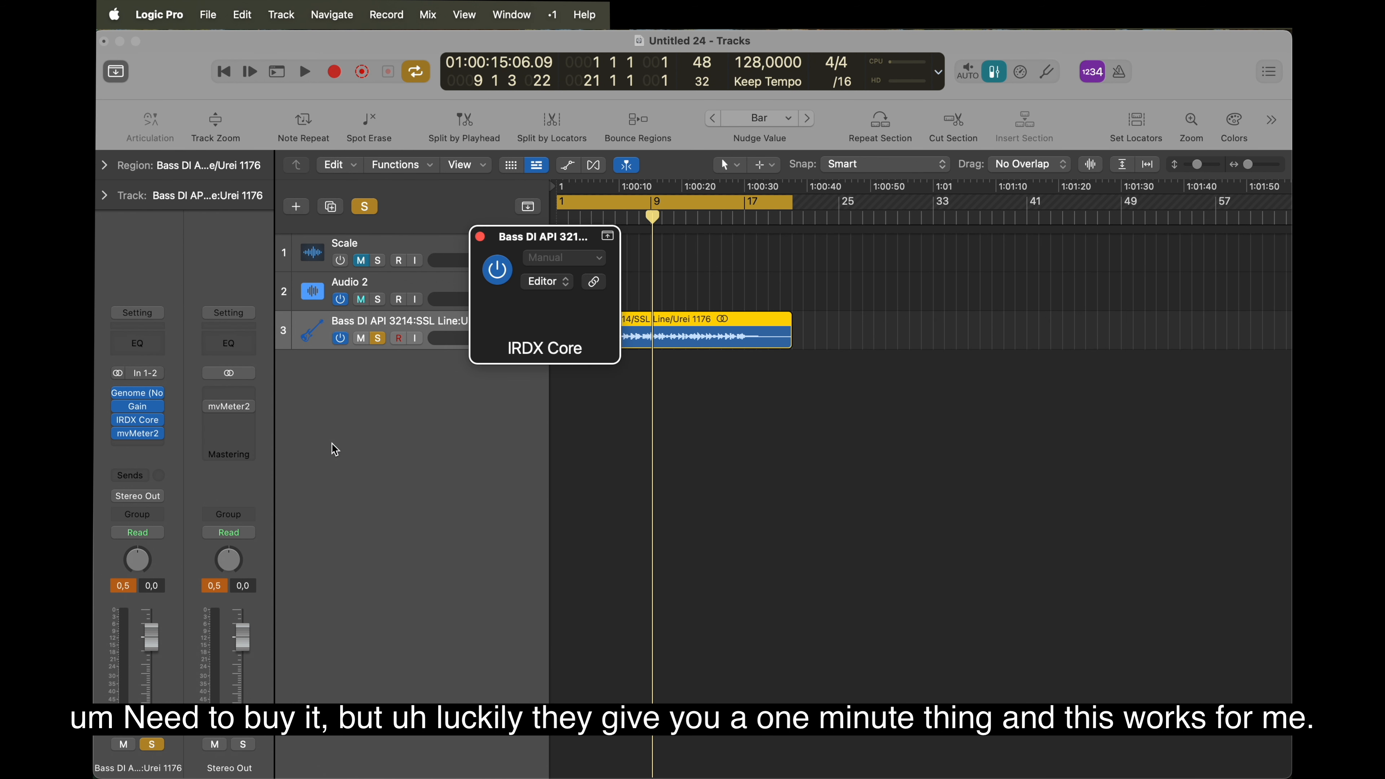
left_click(725, 589)
Play the bass from the start, compare it with IRDX Core bypassed and active, and close the plug-in window
key("Return")
key("space")
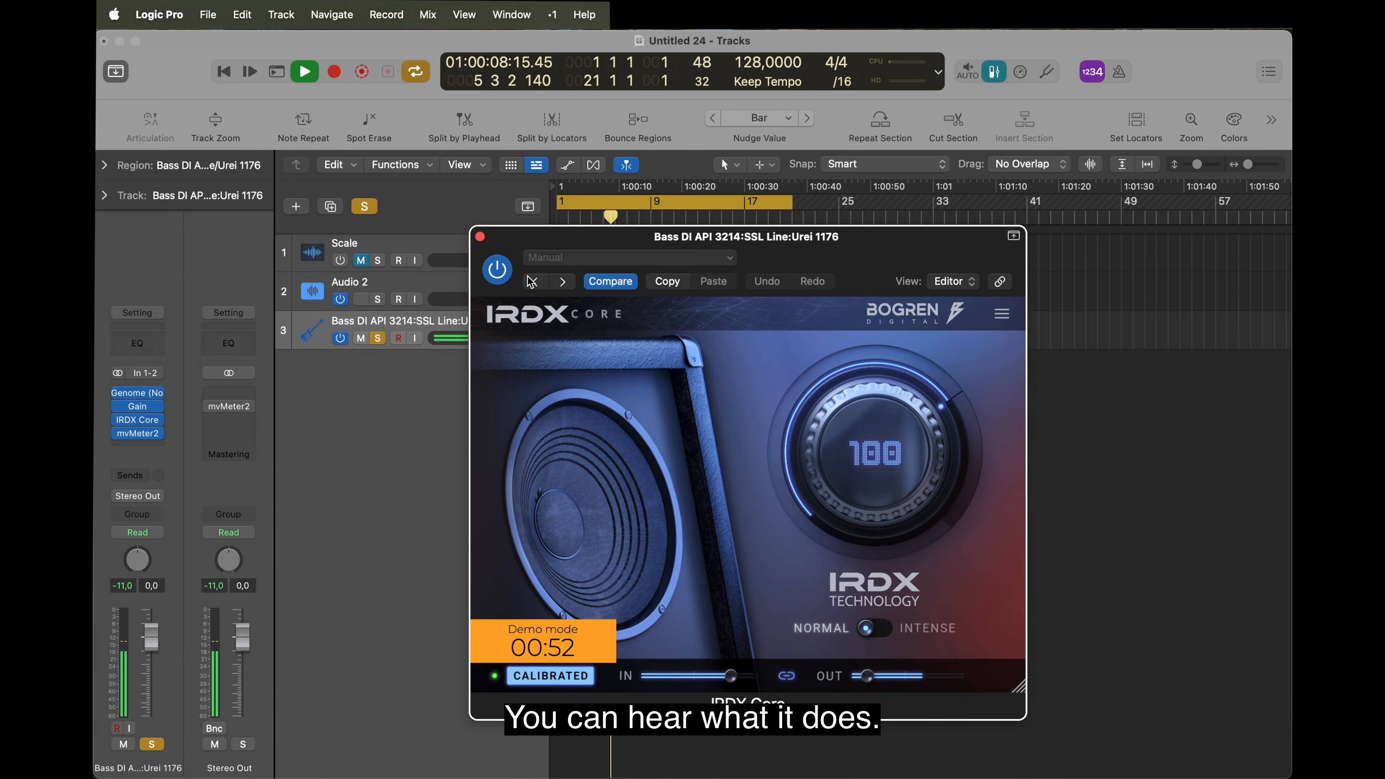
left_click(495, 270)
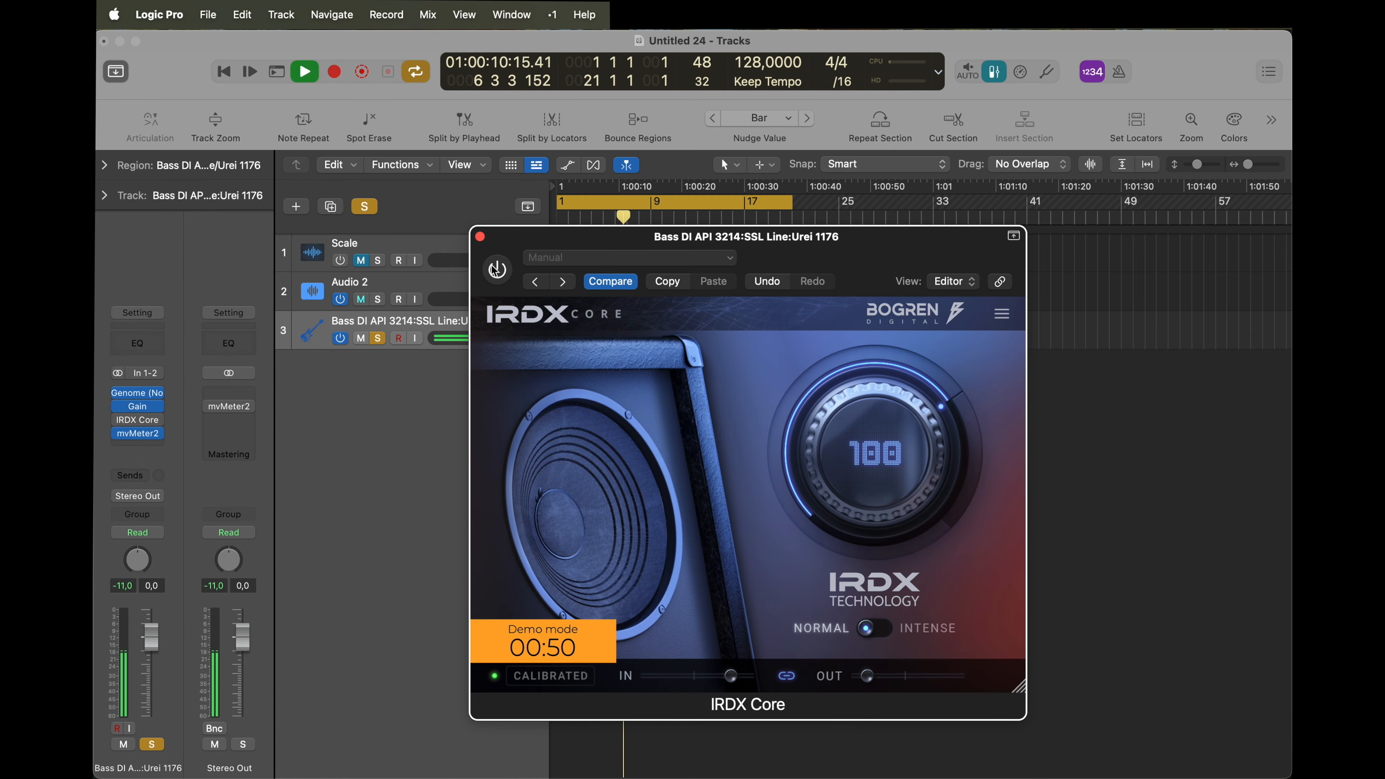
left_click(494, 269)
left_click(480, 236)
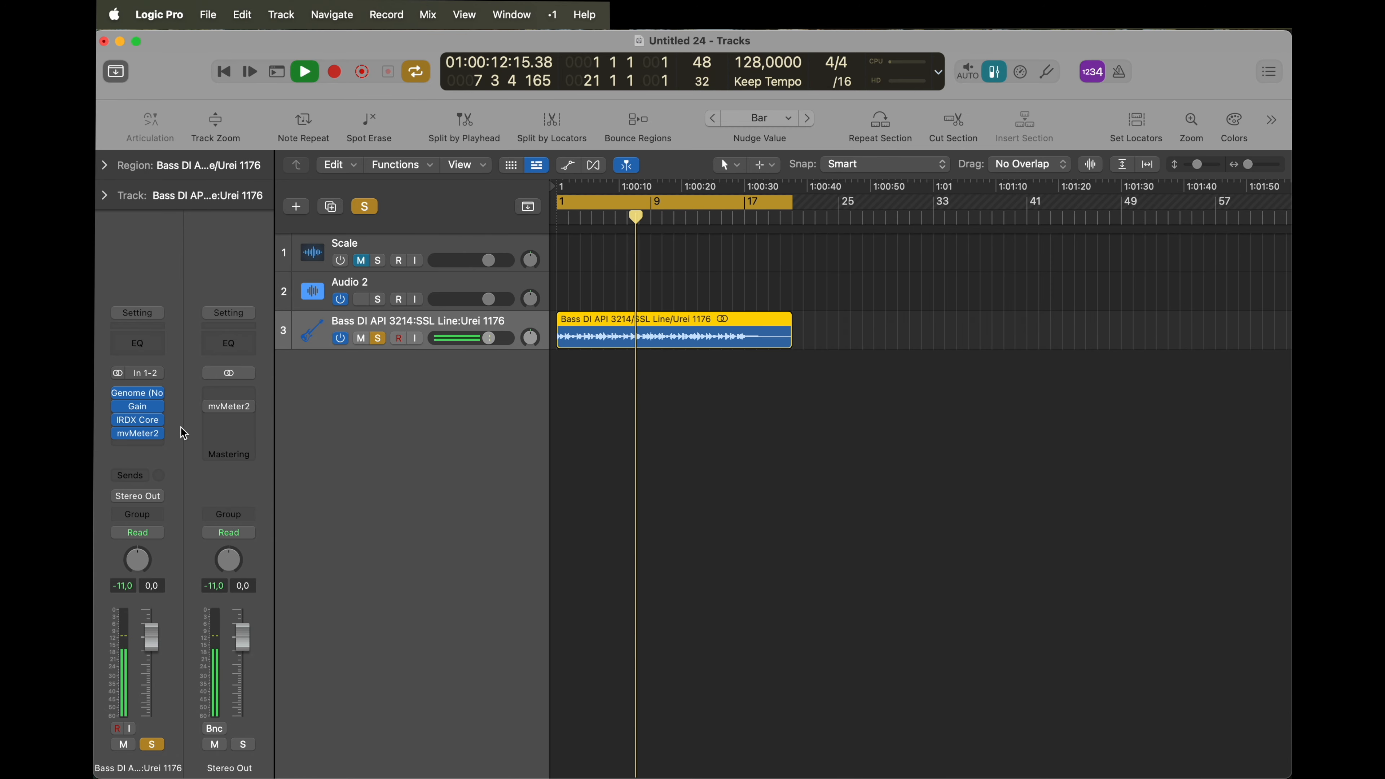
Bounce the processed bass into the Bass Bounces folder under the name Bass Amp
key("super+b")
key("Return")
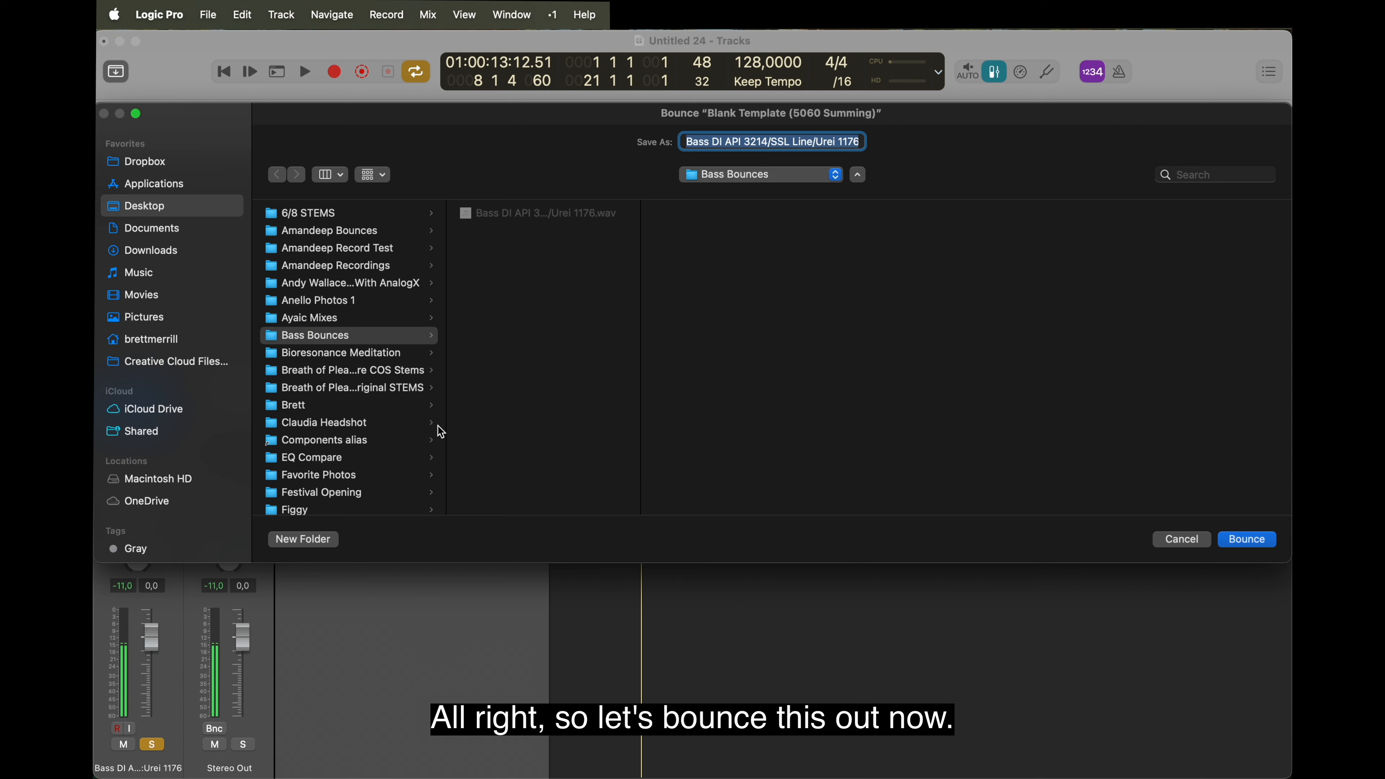
type("Bass Amp")
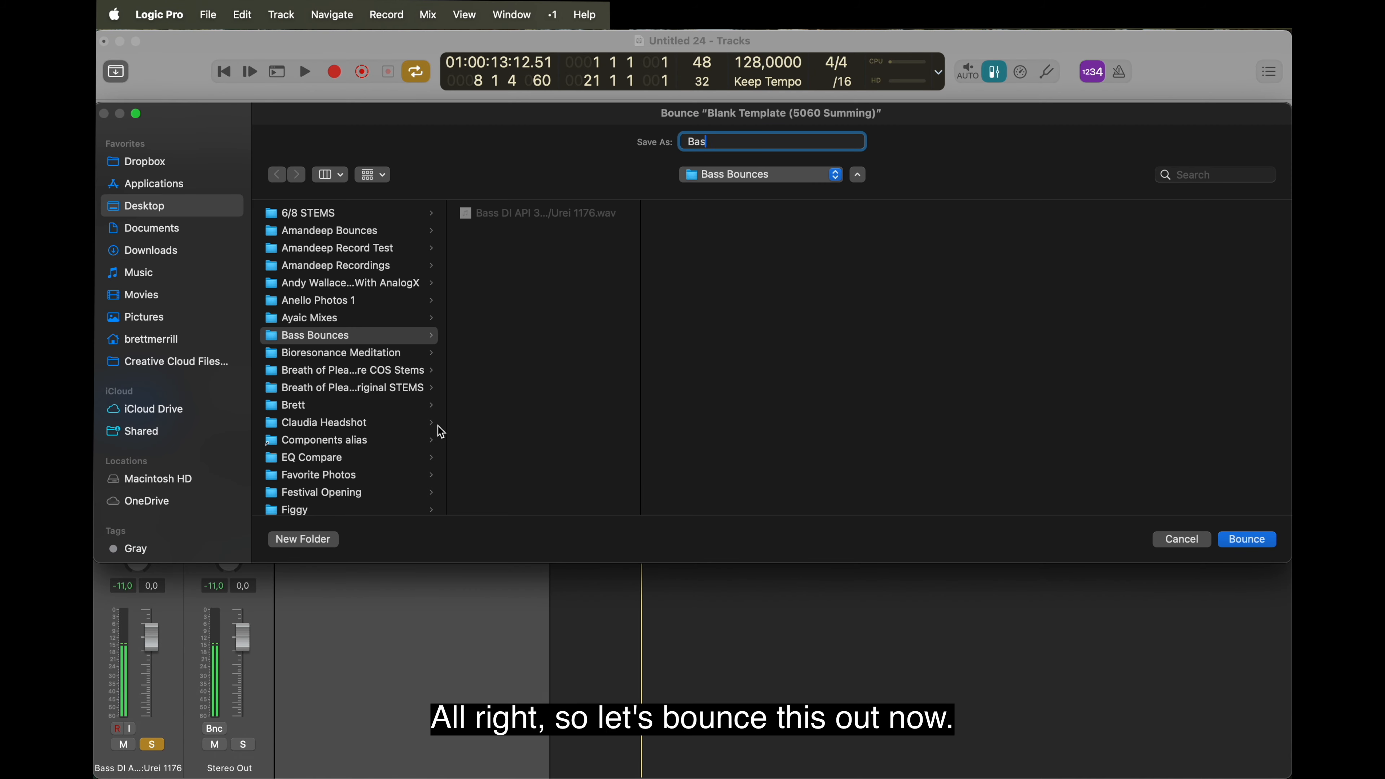
key("Return")
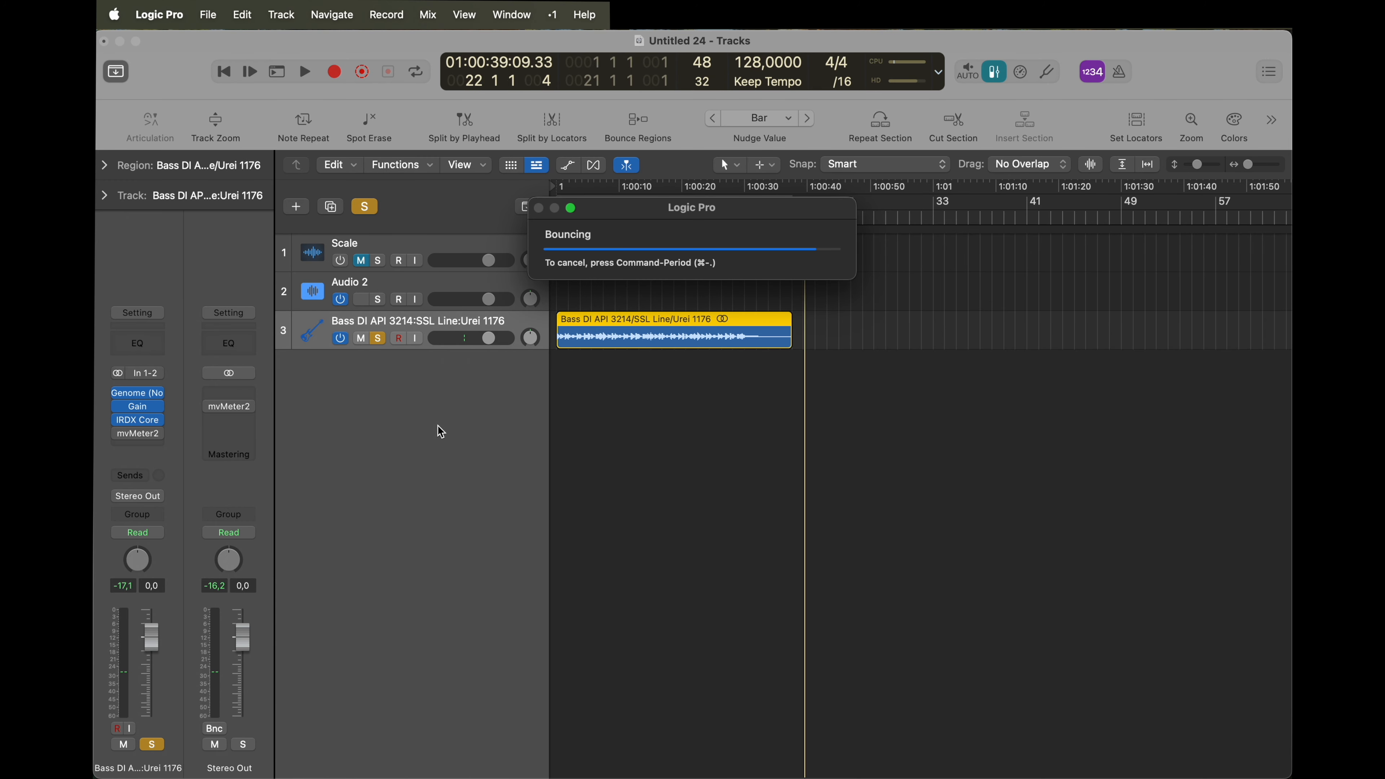
Import Bass Amp.wav from Finder onto a new track below the Bass DI, and unsolo and mute the Bass DI track
left_click(235, 758)
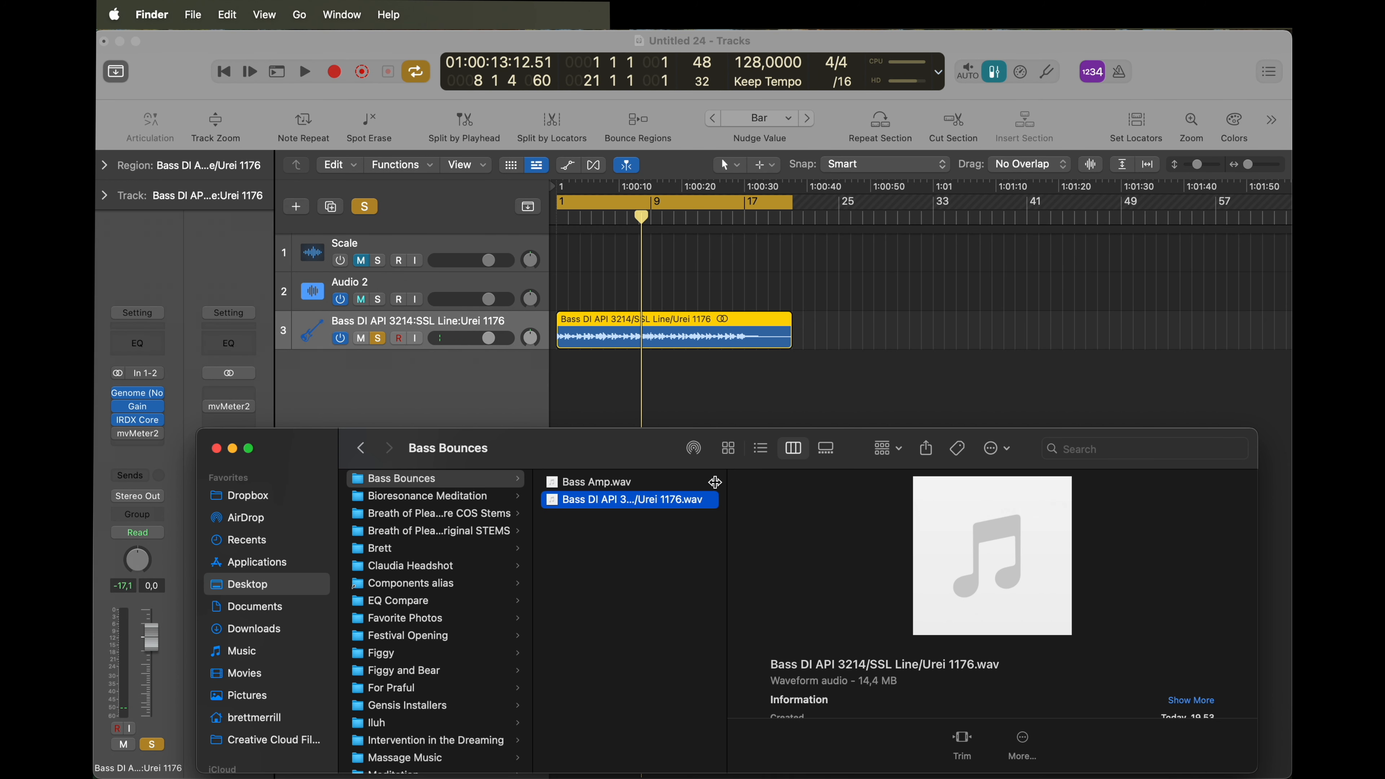
left_click_drag(591, 481, 565, 404)
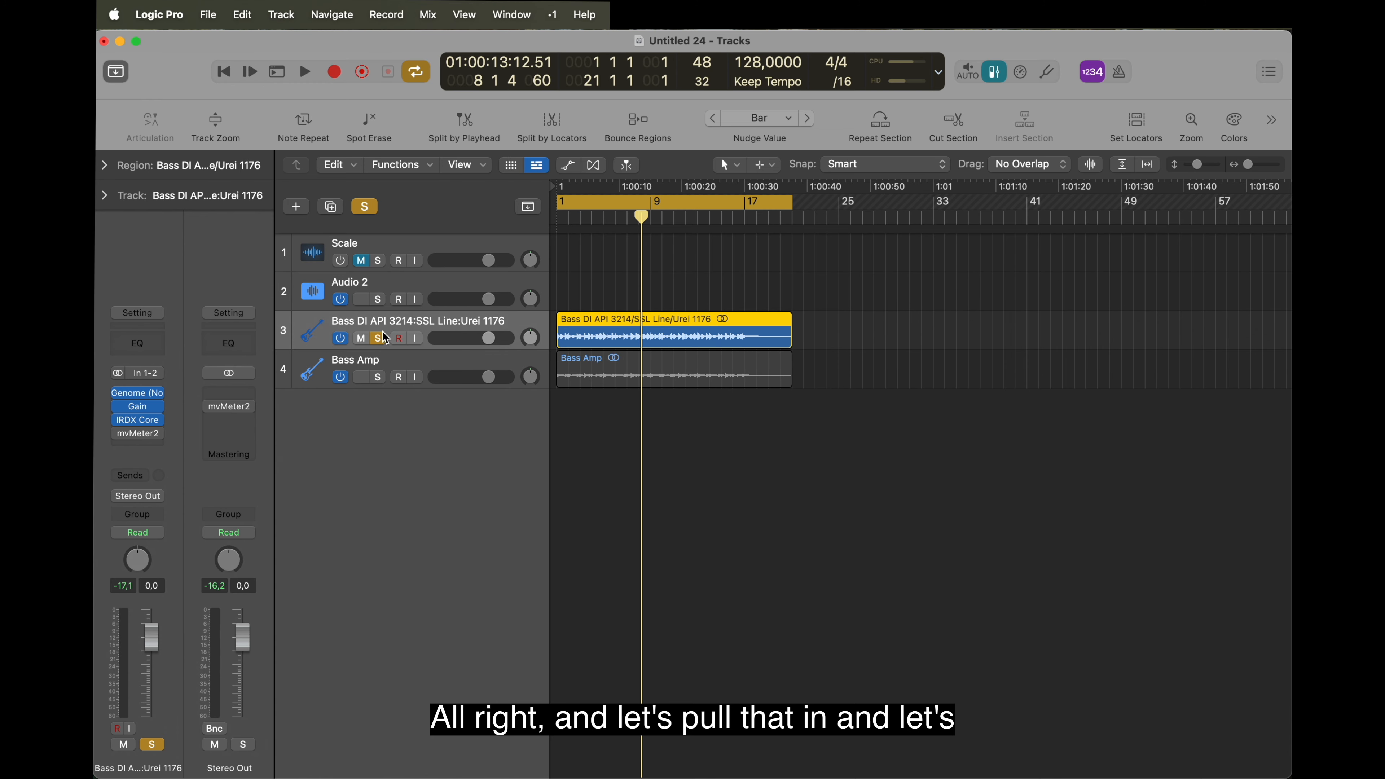
left_click(376, 338)
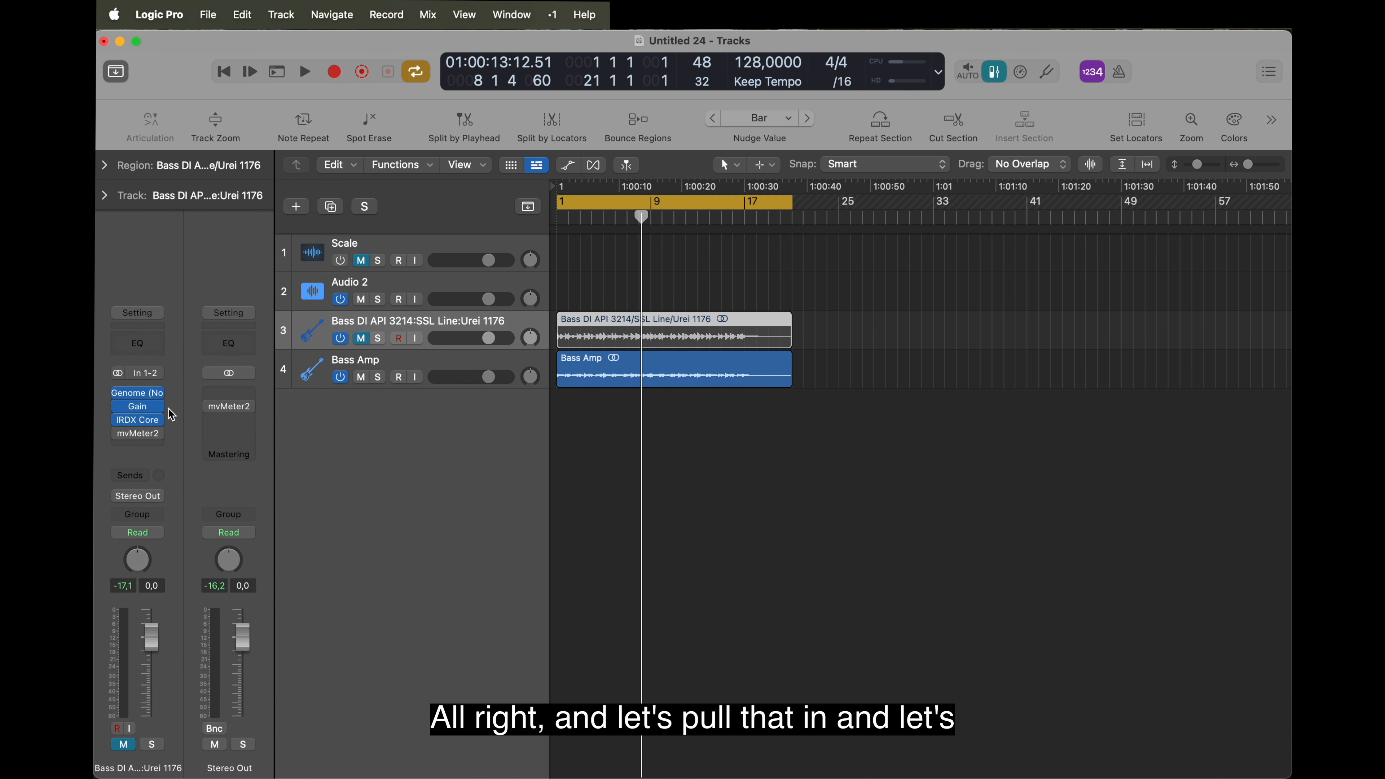
Remove IRDX Core, mvMeter2, Gain and Genome from the Bass DI track
left_click(163, 419)
left_click(213, 404)
left_click(162, 419)
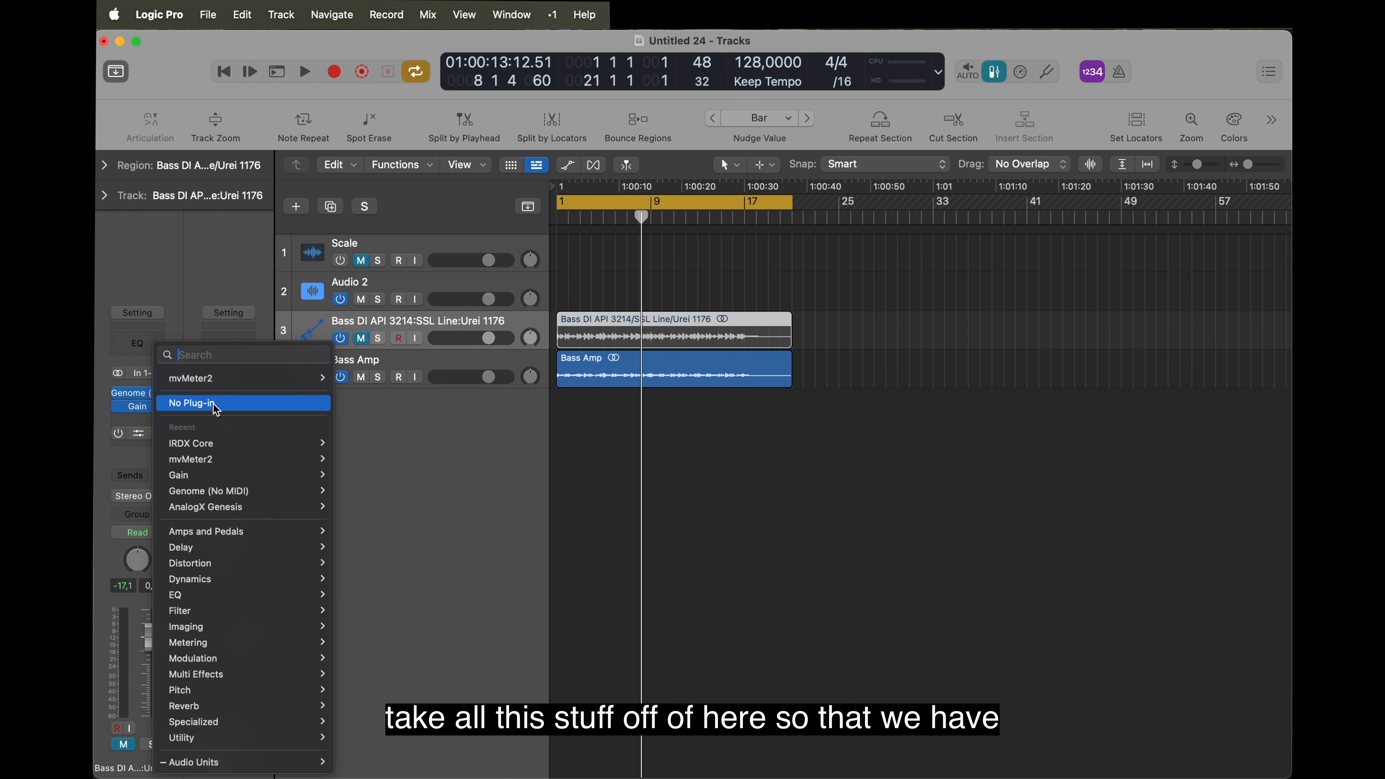
left_click(217, 410)
left_click(163, 430)
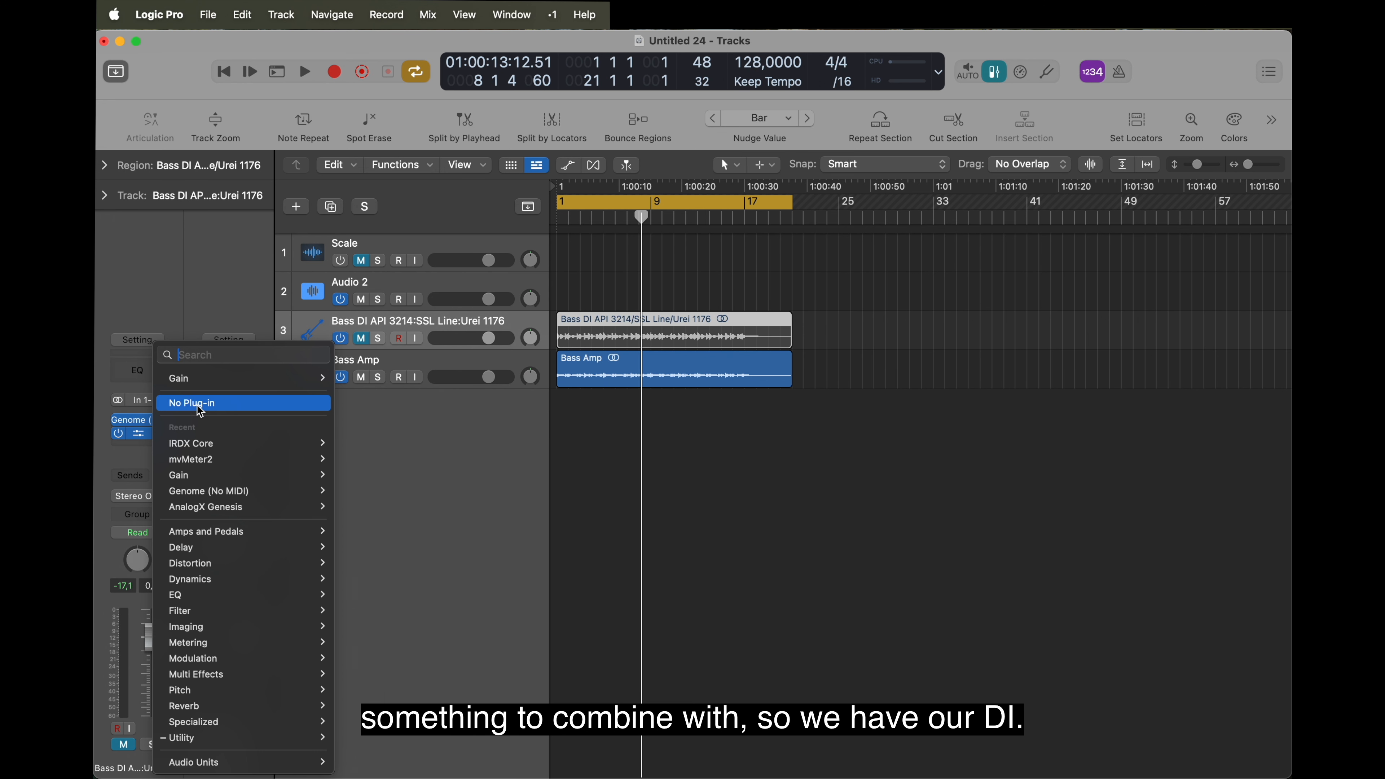
left_click(201, 407)
left_click(163, 428)
left_click(221, 405)
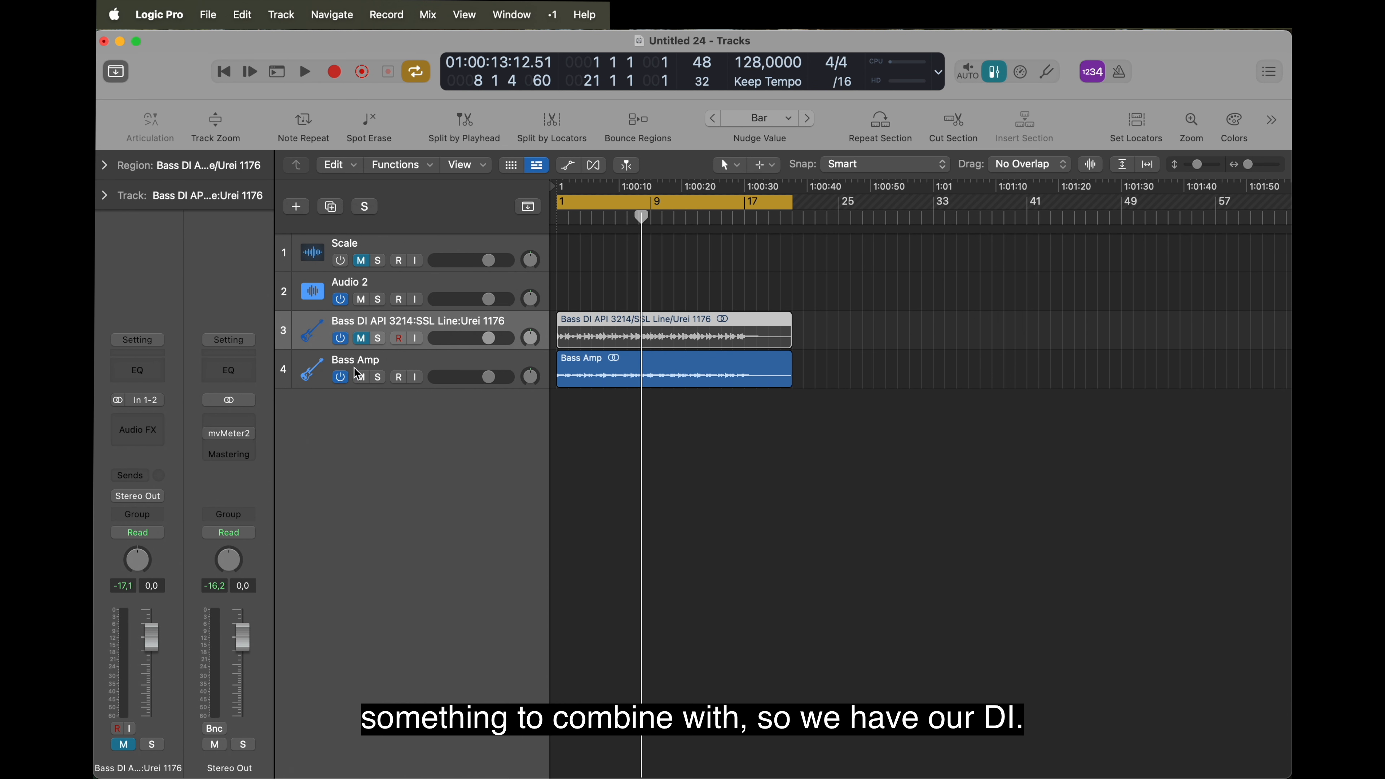
Insert a stereo AnalogX Genesis on the Bass Amp track
left_click(389, 367)
left_click(138, 429)
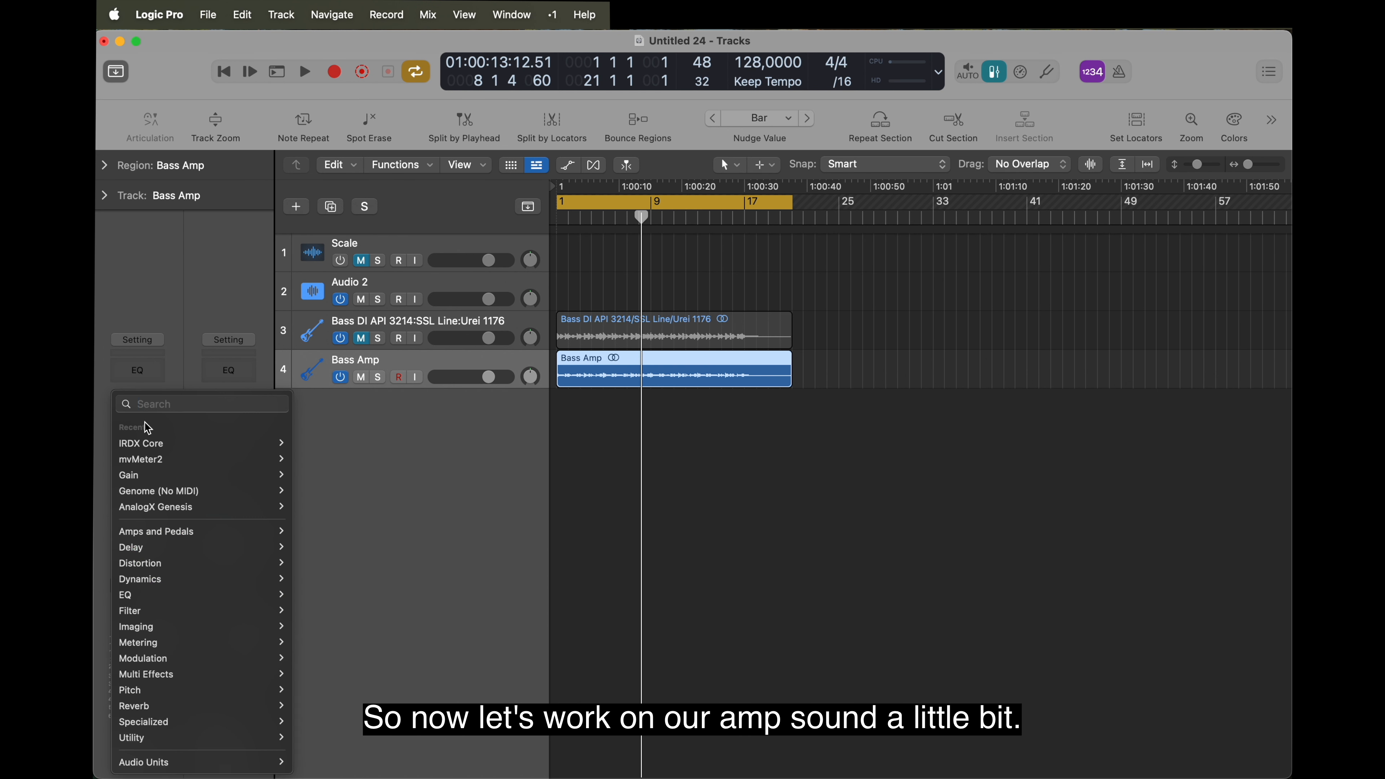
mouse_move(224, 507)
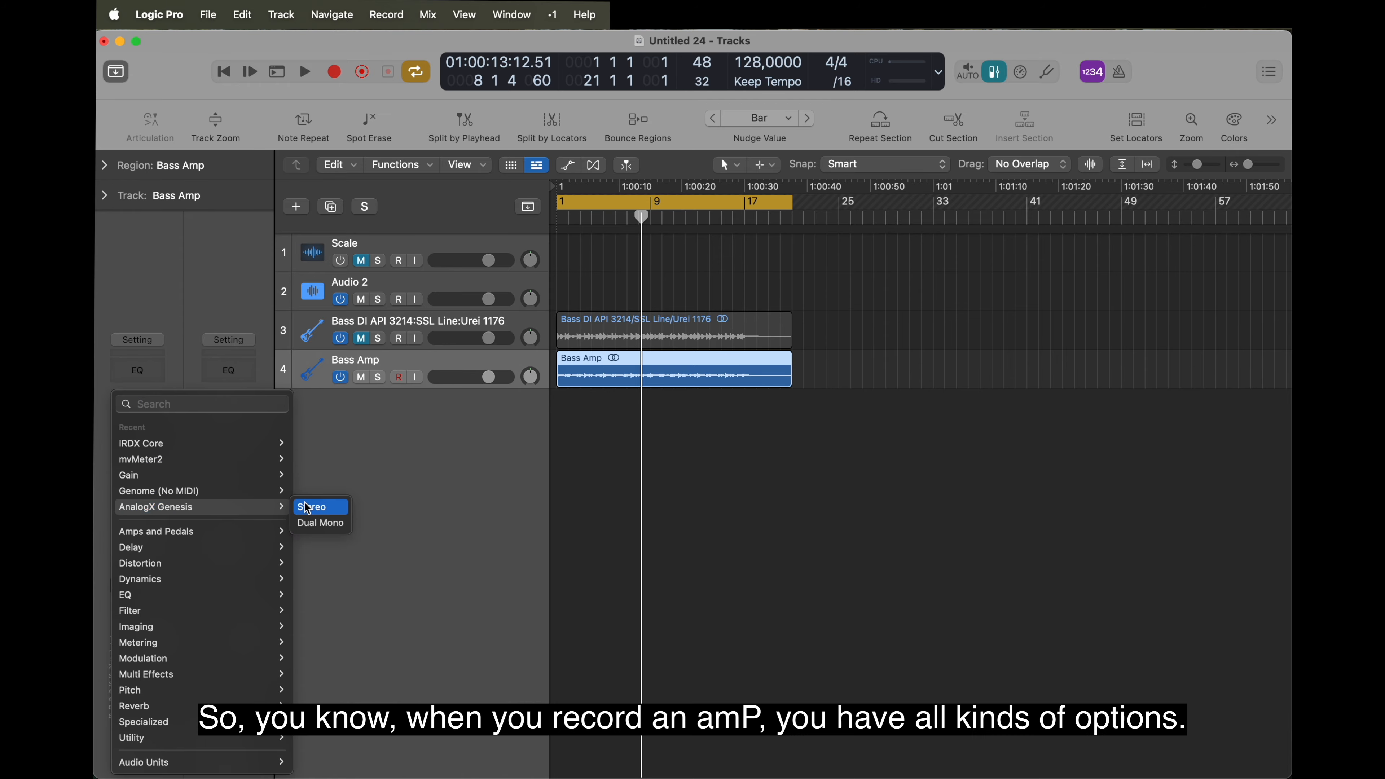
left_click(306, 504)
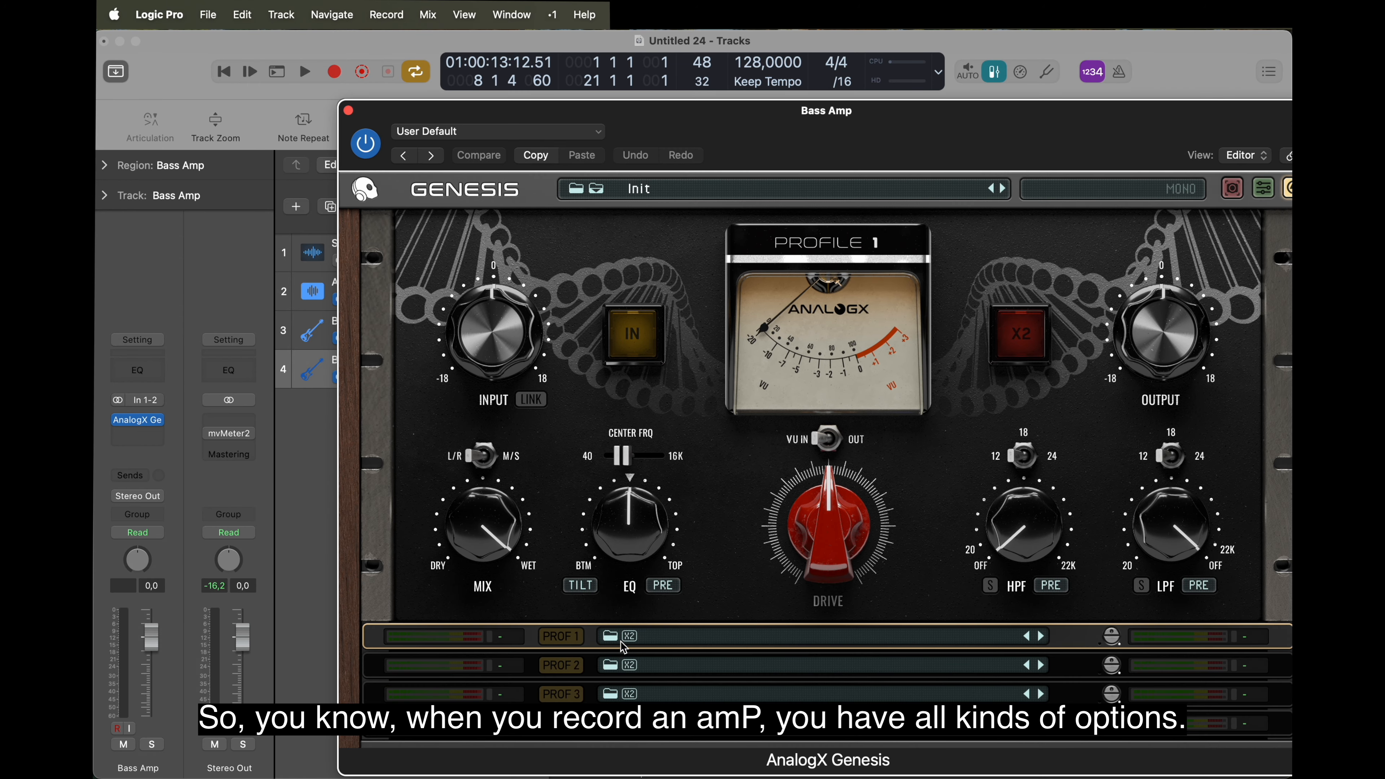
Load API 3214_Pre_HQ_d1 from the API 3214 Ethereum ++ folder into Genesis profile 1
left_click(614, 637)
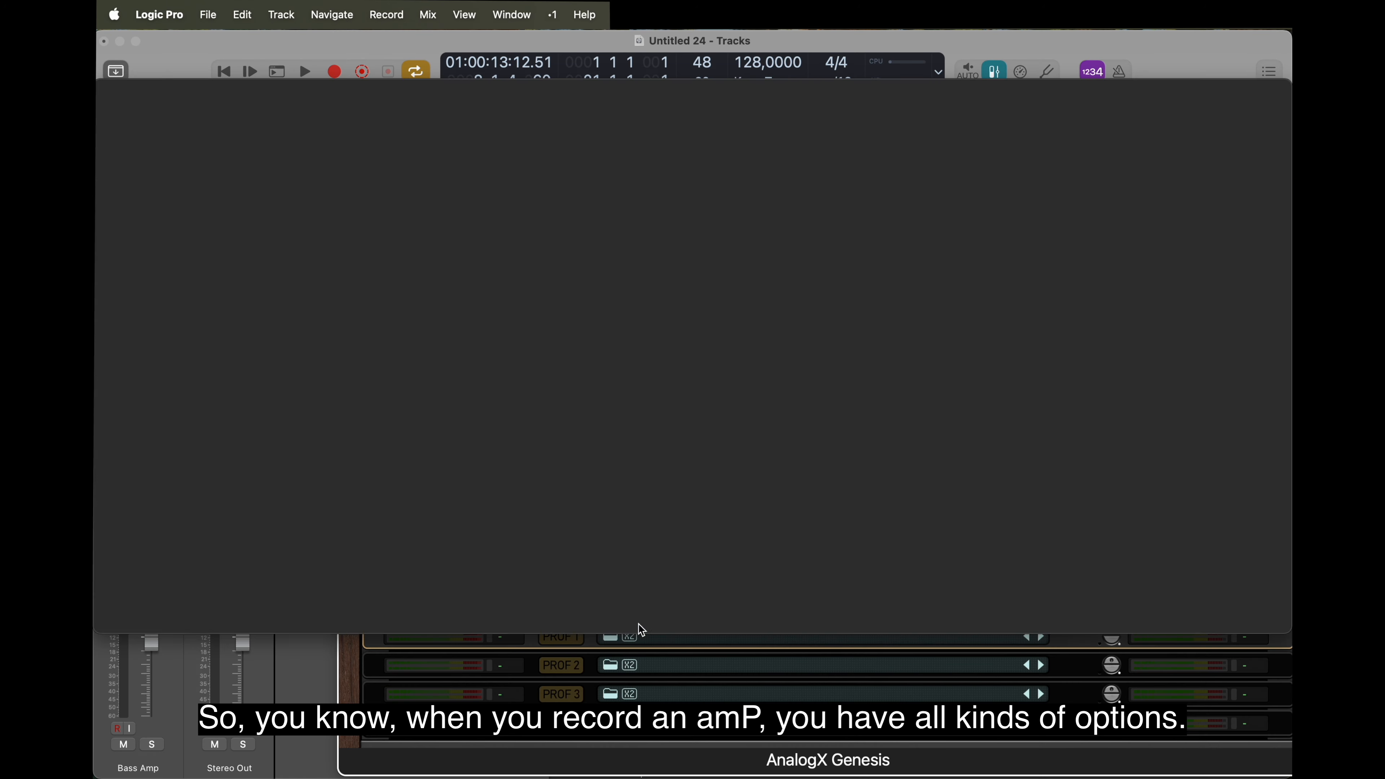
scroll(725, 327, "up", 3)
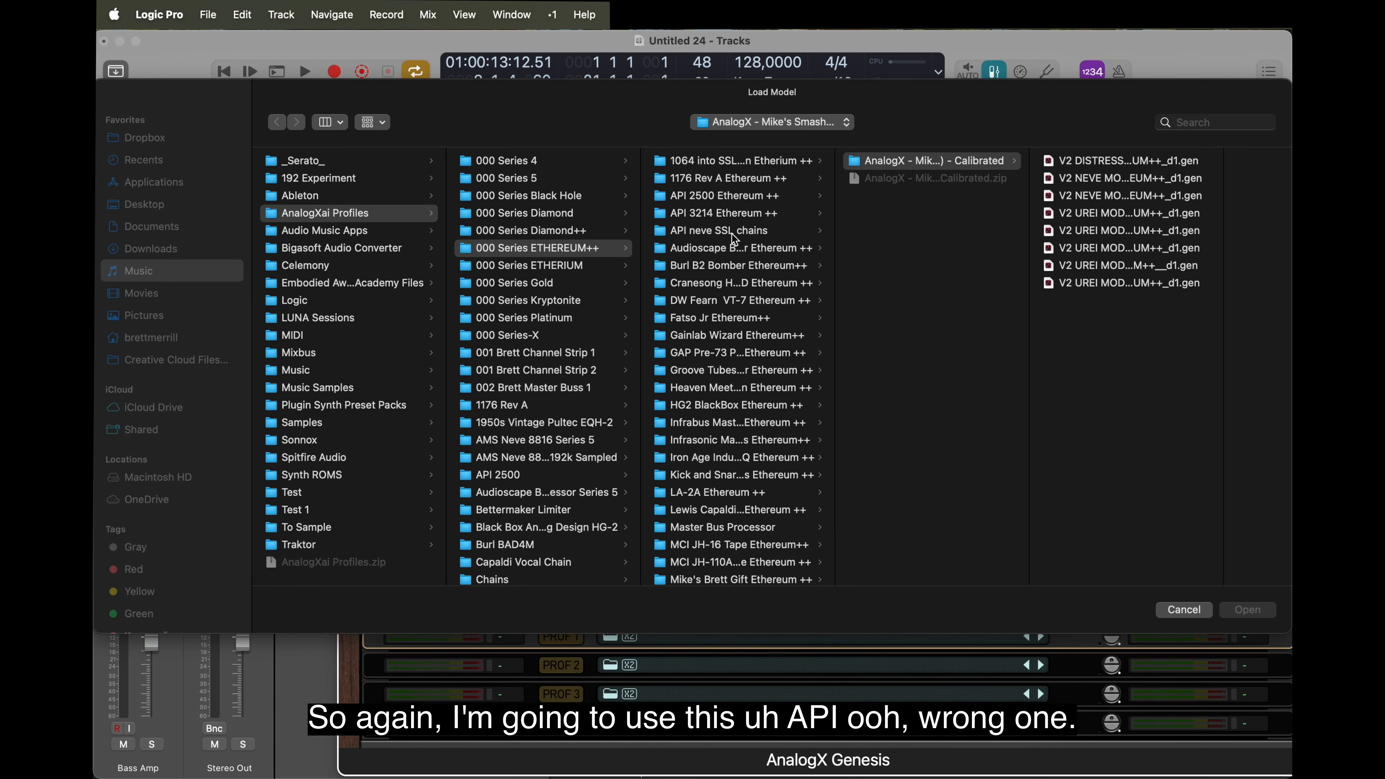
left_click(761, 198)
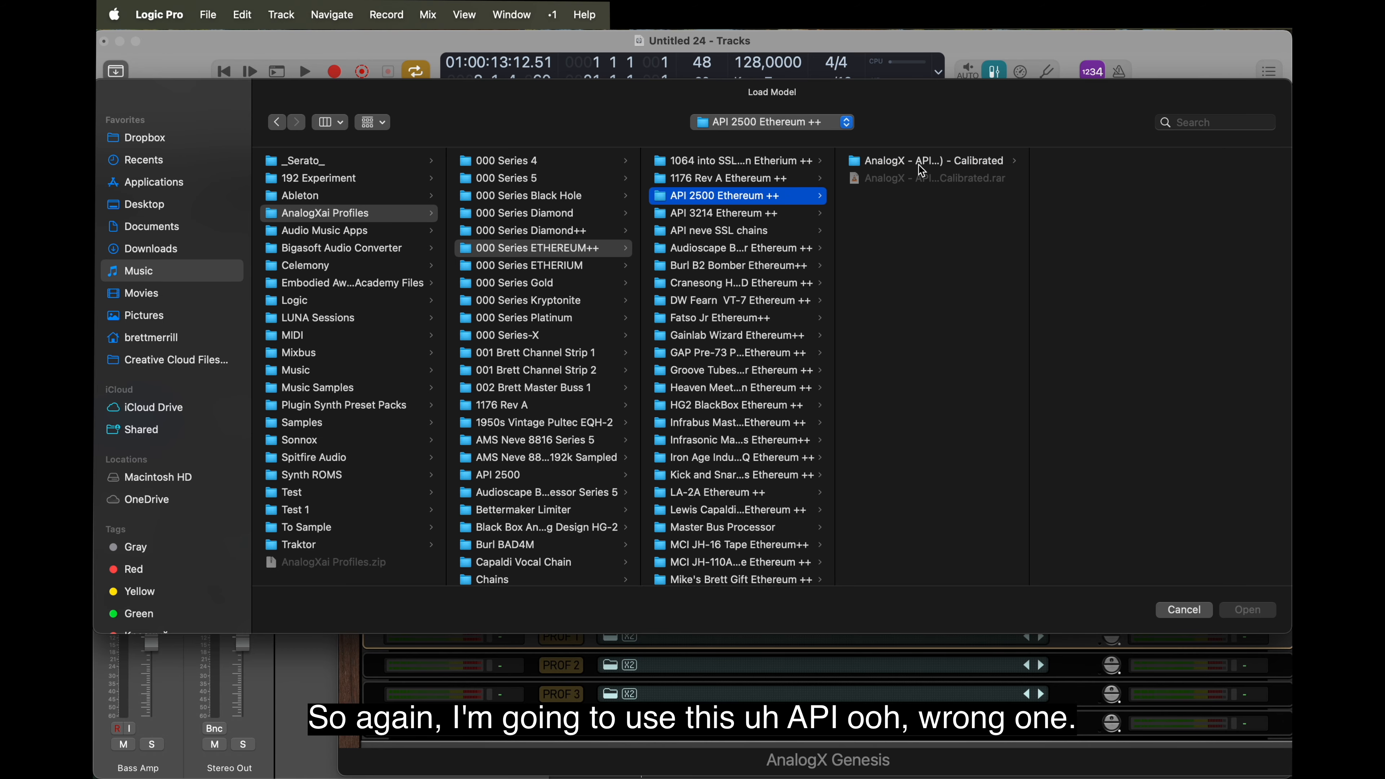
left_click(922, 164)
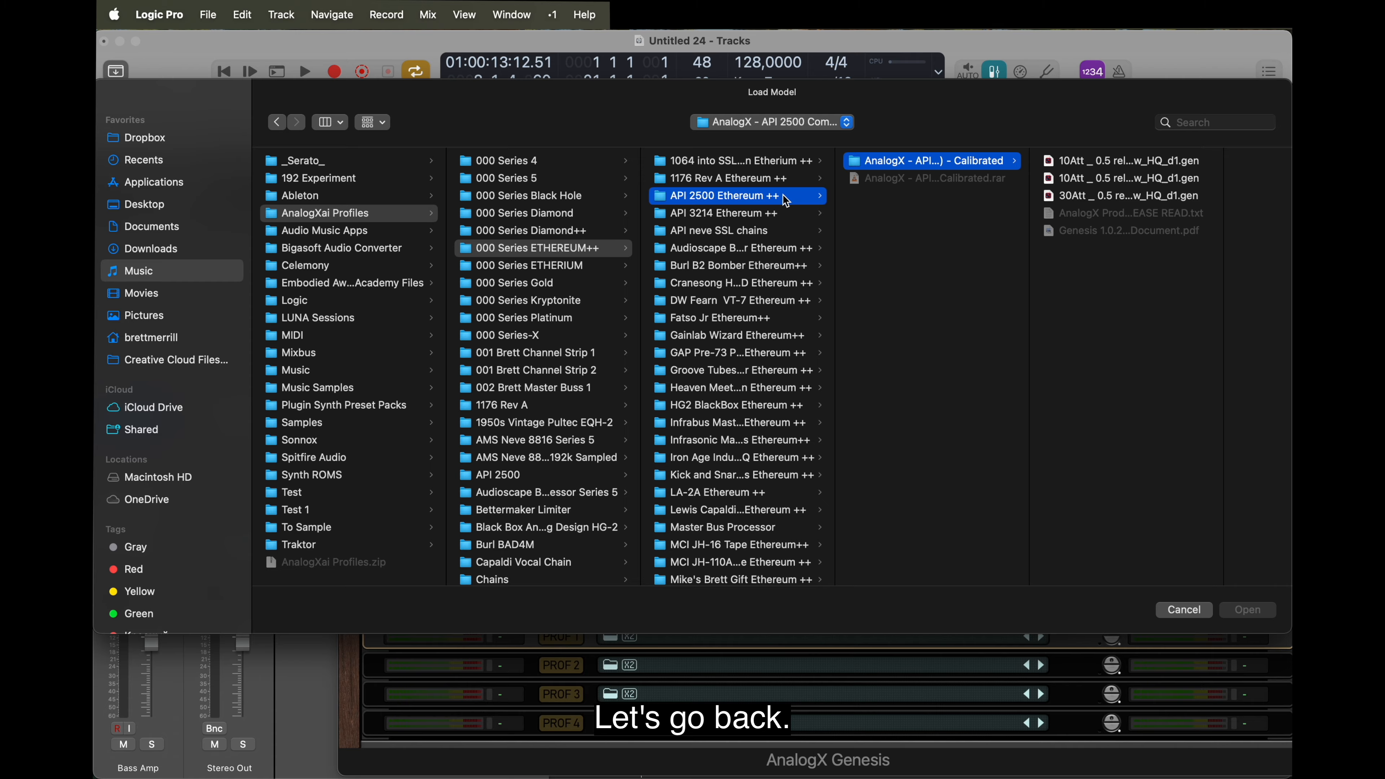
left_click(776, 214)
double_click(890, 180)
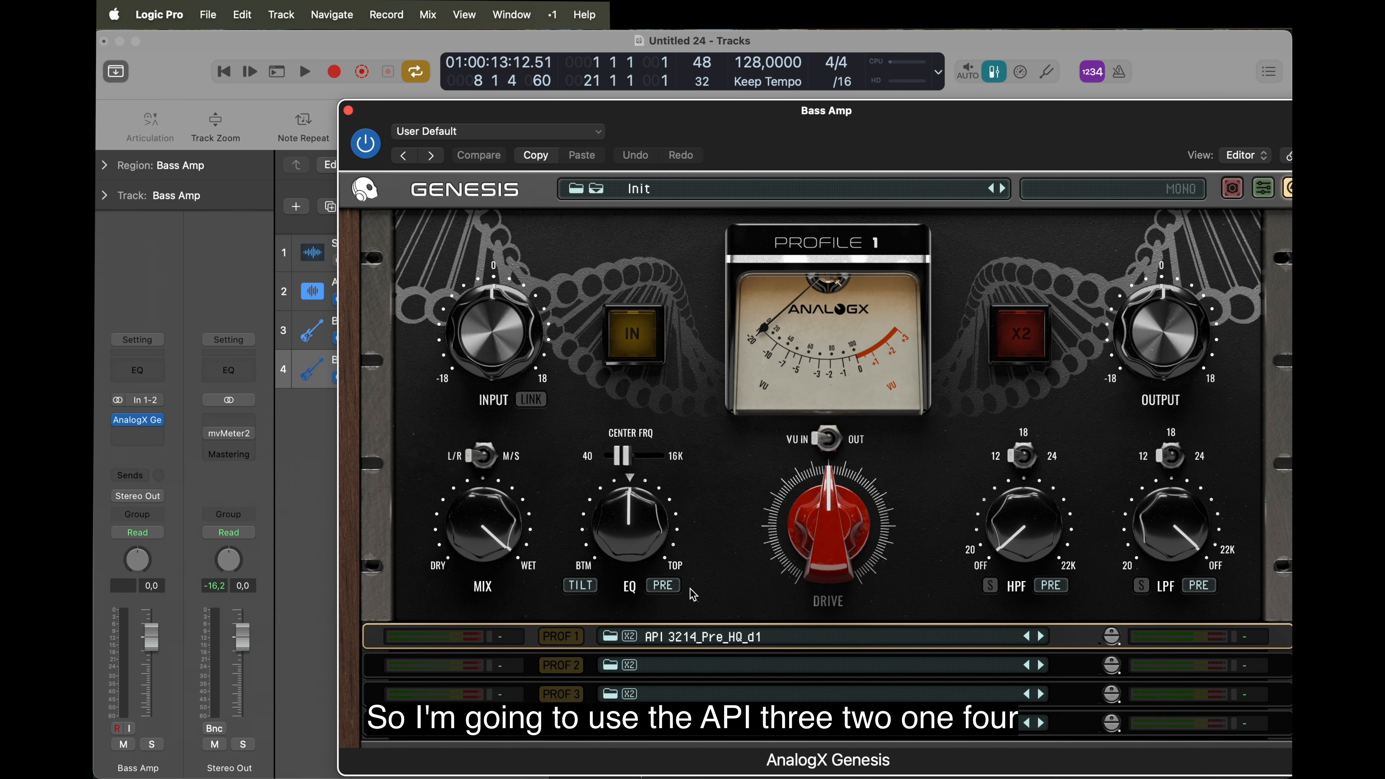
Raise profile 1's drive to about 6.1 dB while playing, compare with Genesis processing off and on, and stop playback
key("space")
left_click_drag(828, 524, 828, 489)
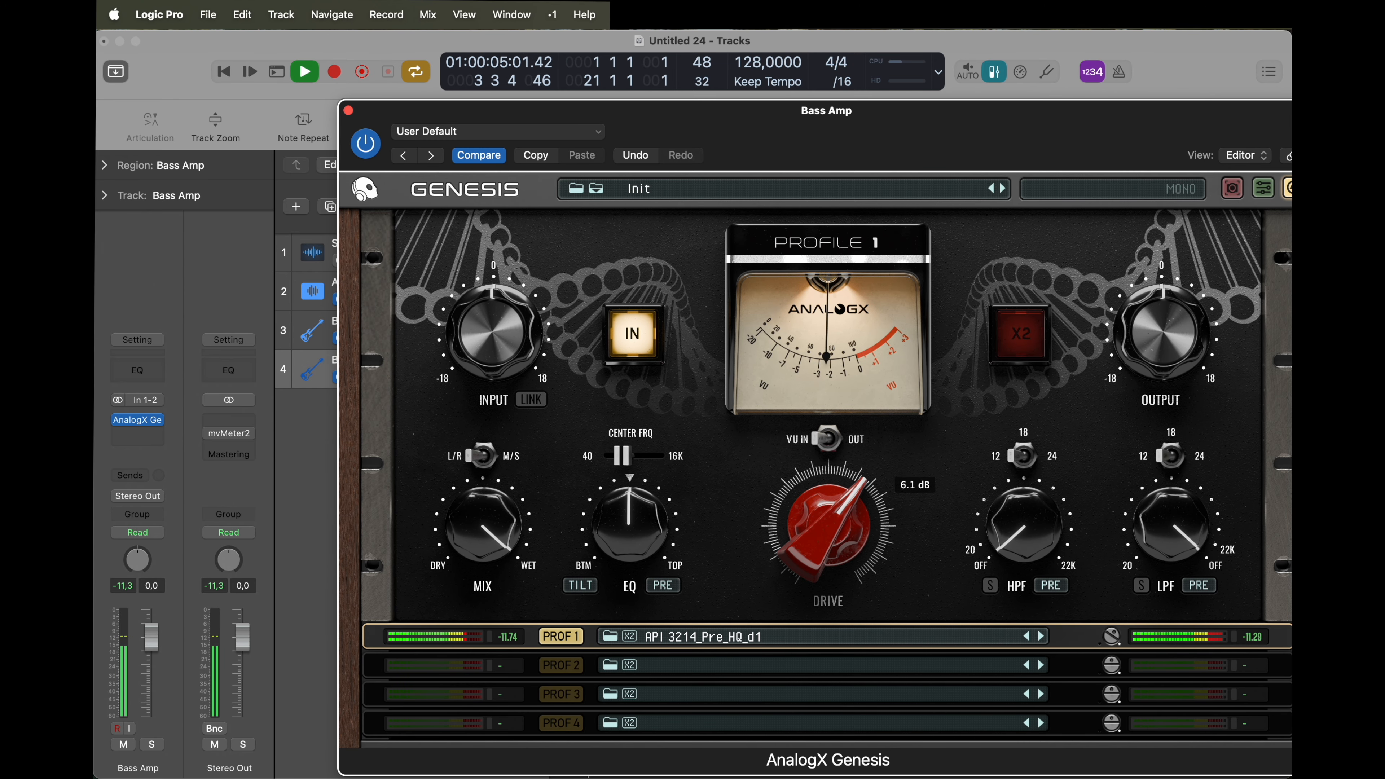
left_click_drag(1215, 133, 1122, 119)
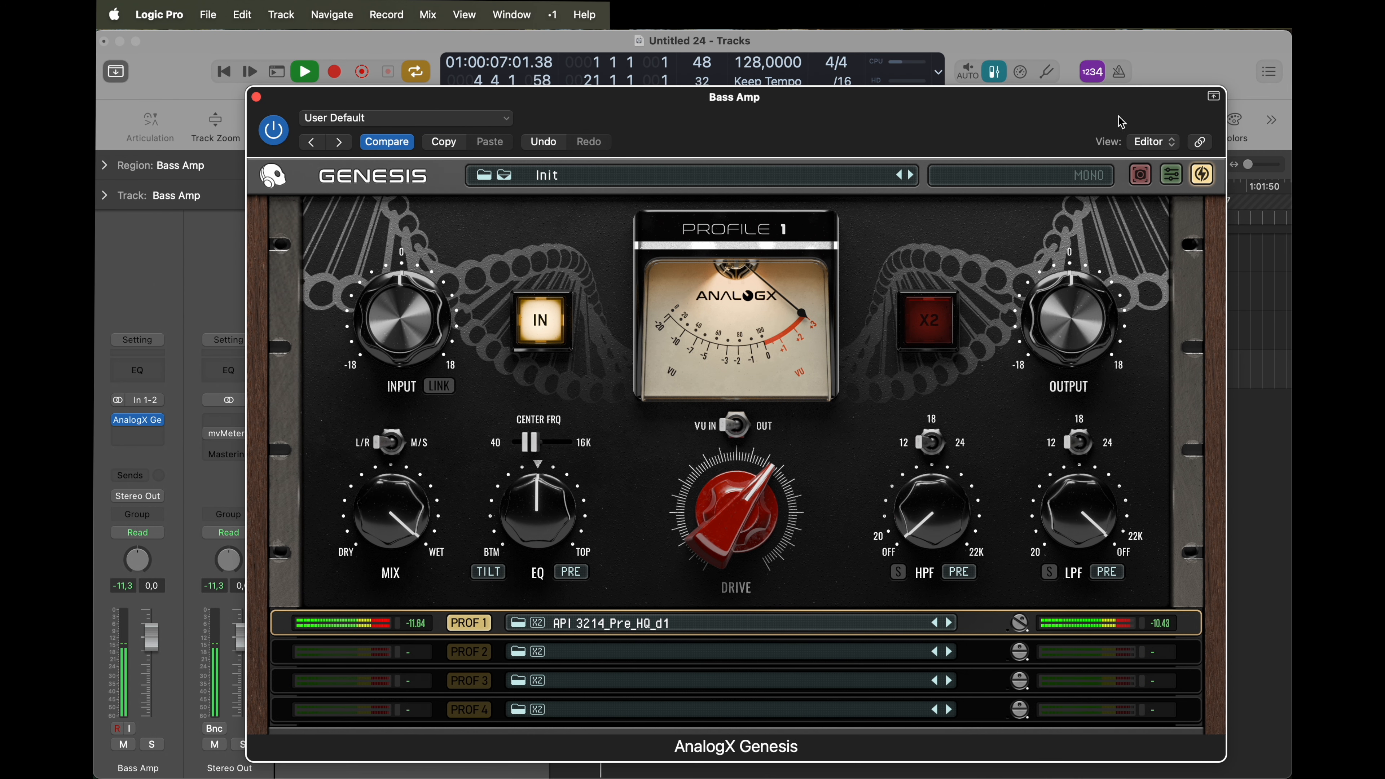
left_click(1204, 176)
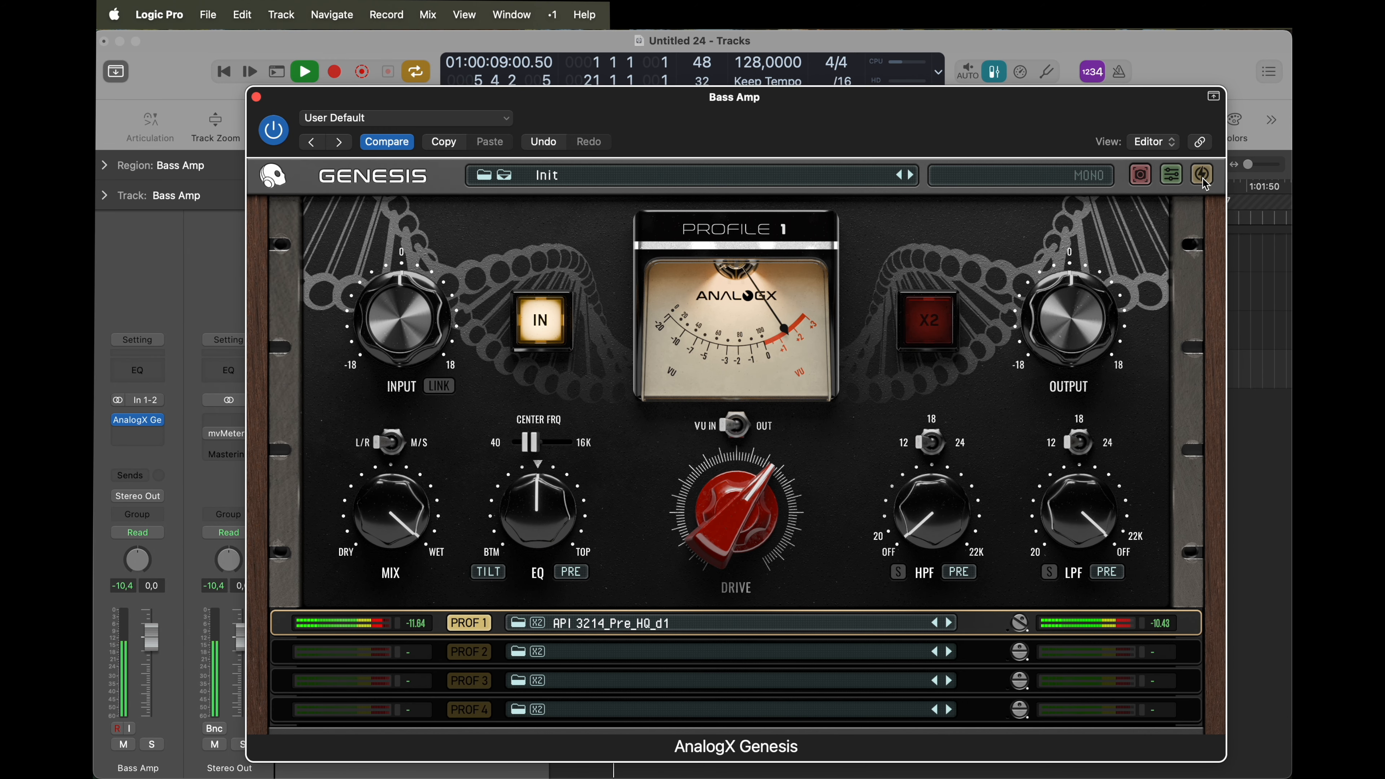
left_click(1203, 180)
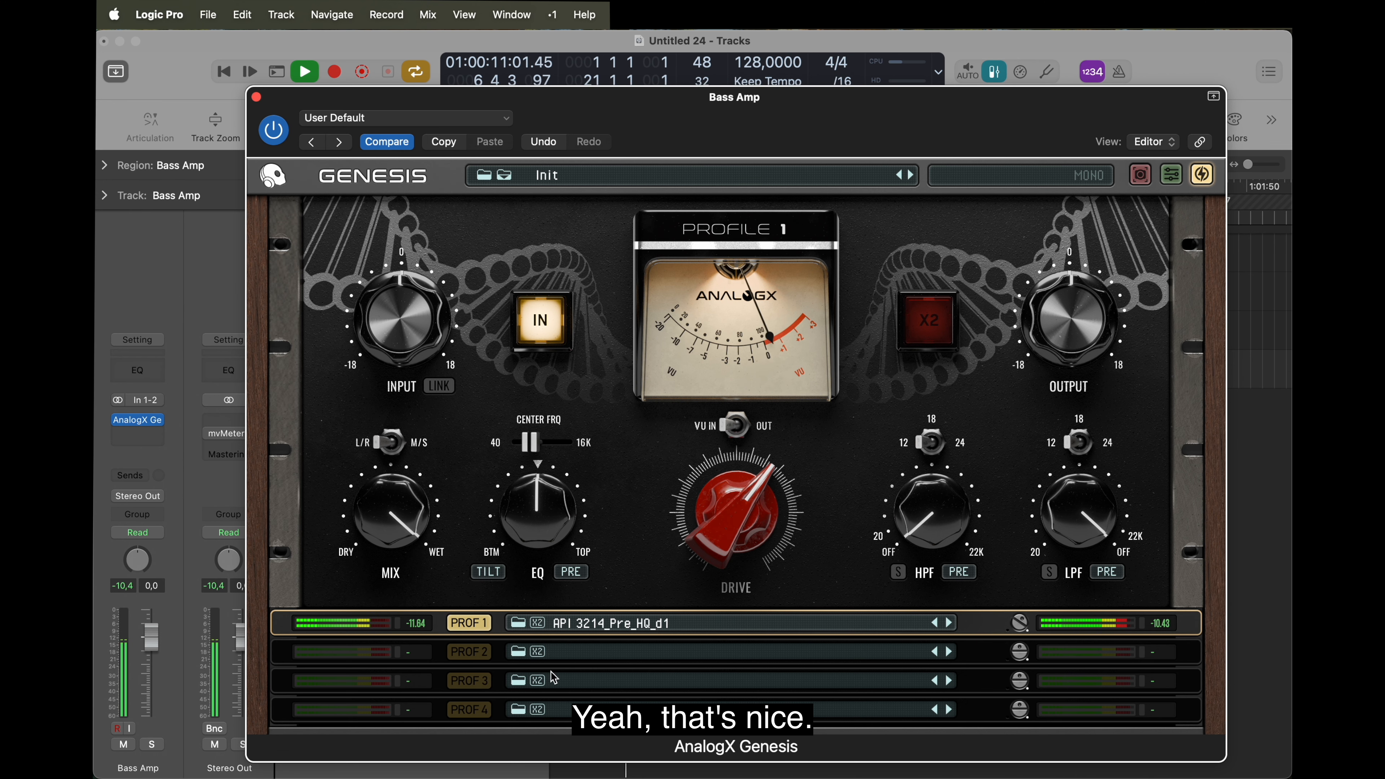
key("space")
Load SSL Line Unity_ETHEREUM+_d1 from the SSL 4K Ethereum++ folder into profile 2 and raise its drive slightly during playback
left_click(517, 651)
scroll(731, 511, "down", 10)
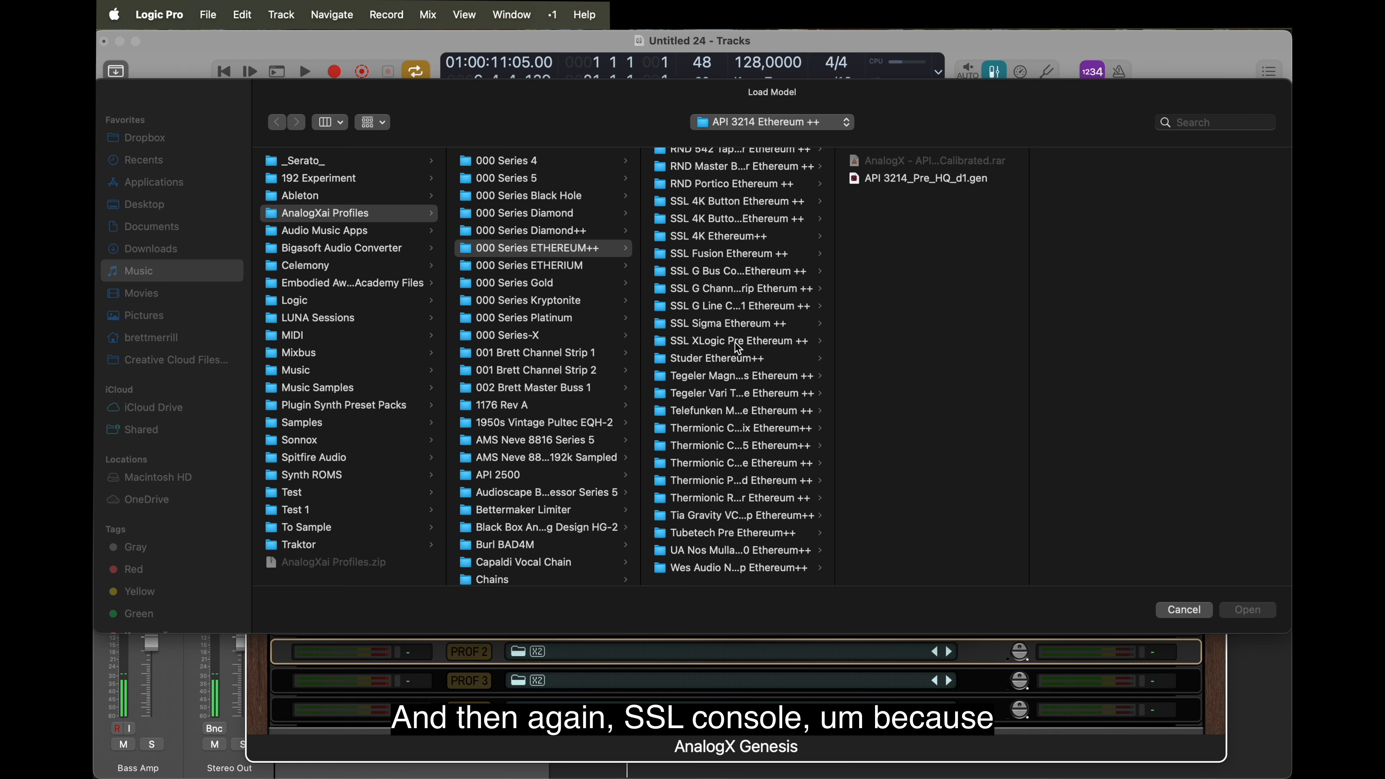
scroll(736, 344, "up", 2)
left_click(737, 276)
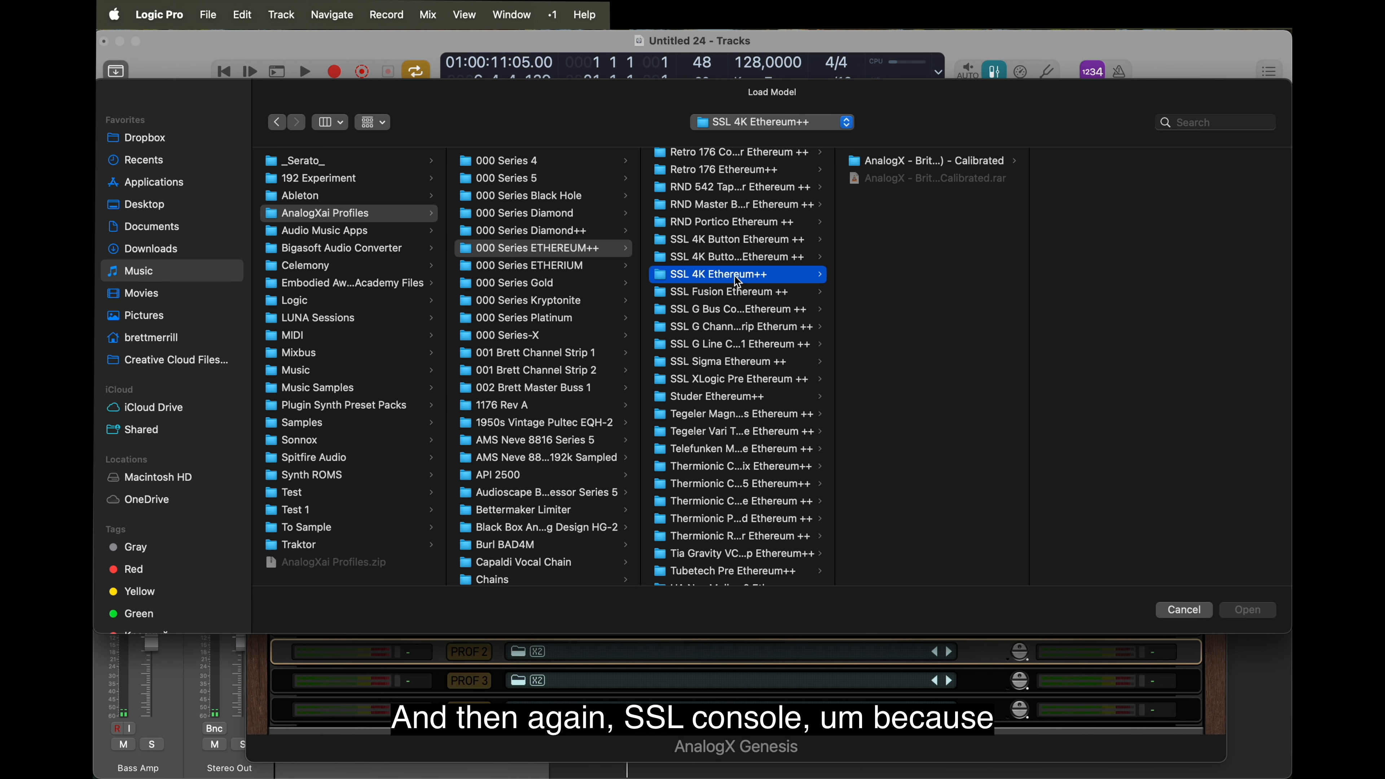
left_click(908, 161)
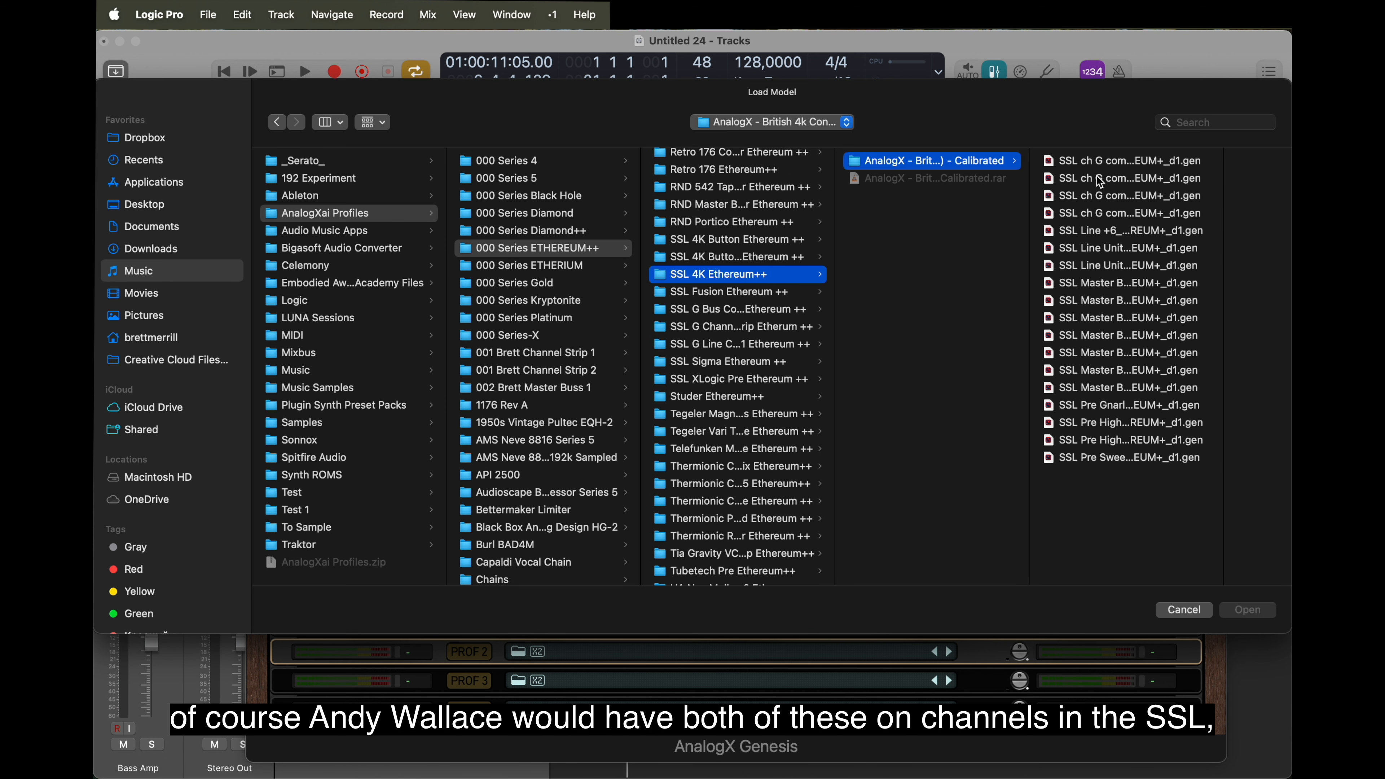
double_click(1096, 265)
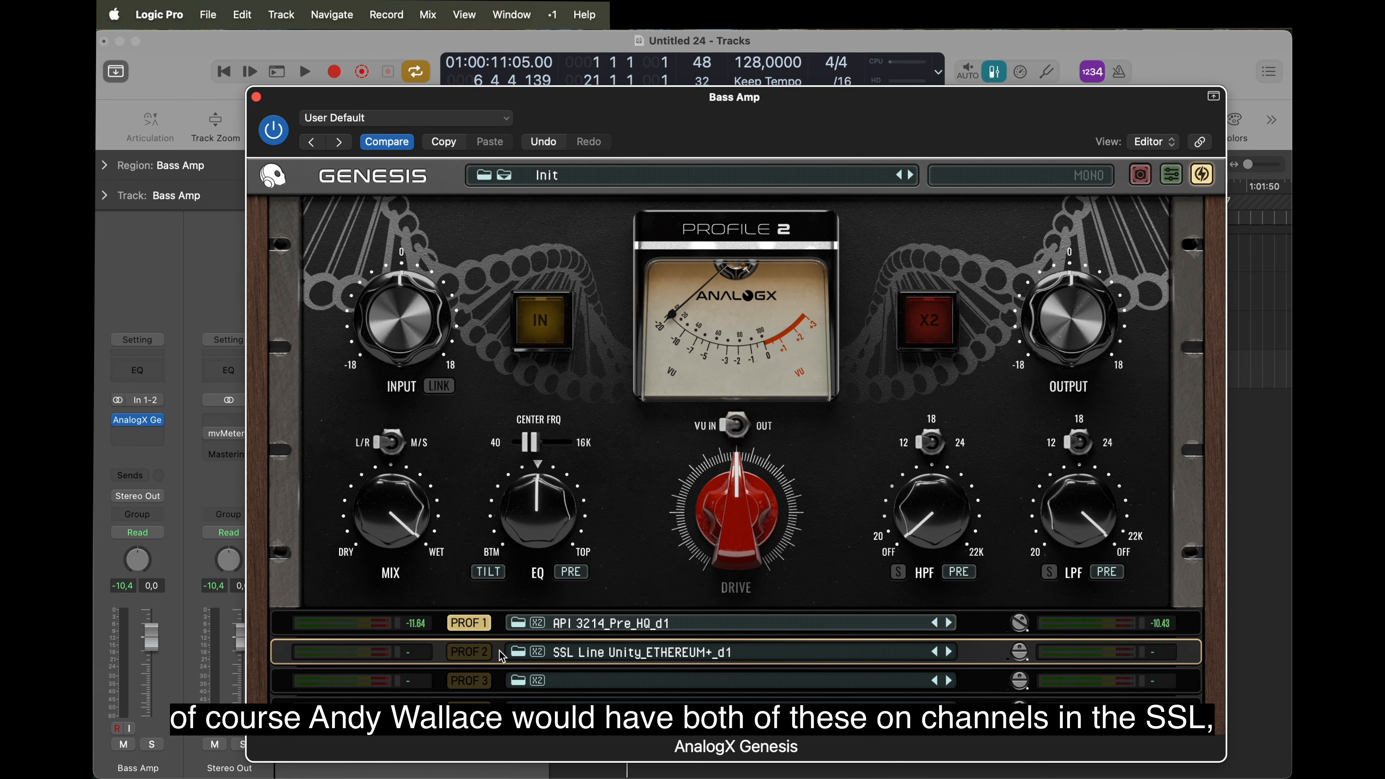
key("space")
mouse_move(726, 535)
left_mouse_down()
mouse_move(727, 481)
mouse_move(726, 512)
left_mouse_up()
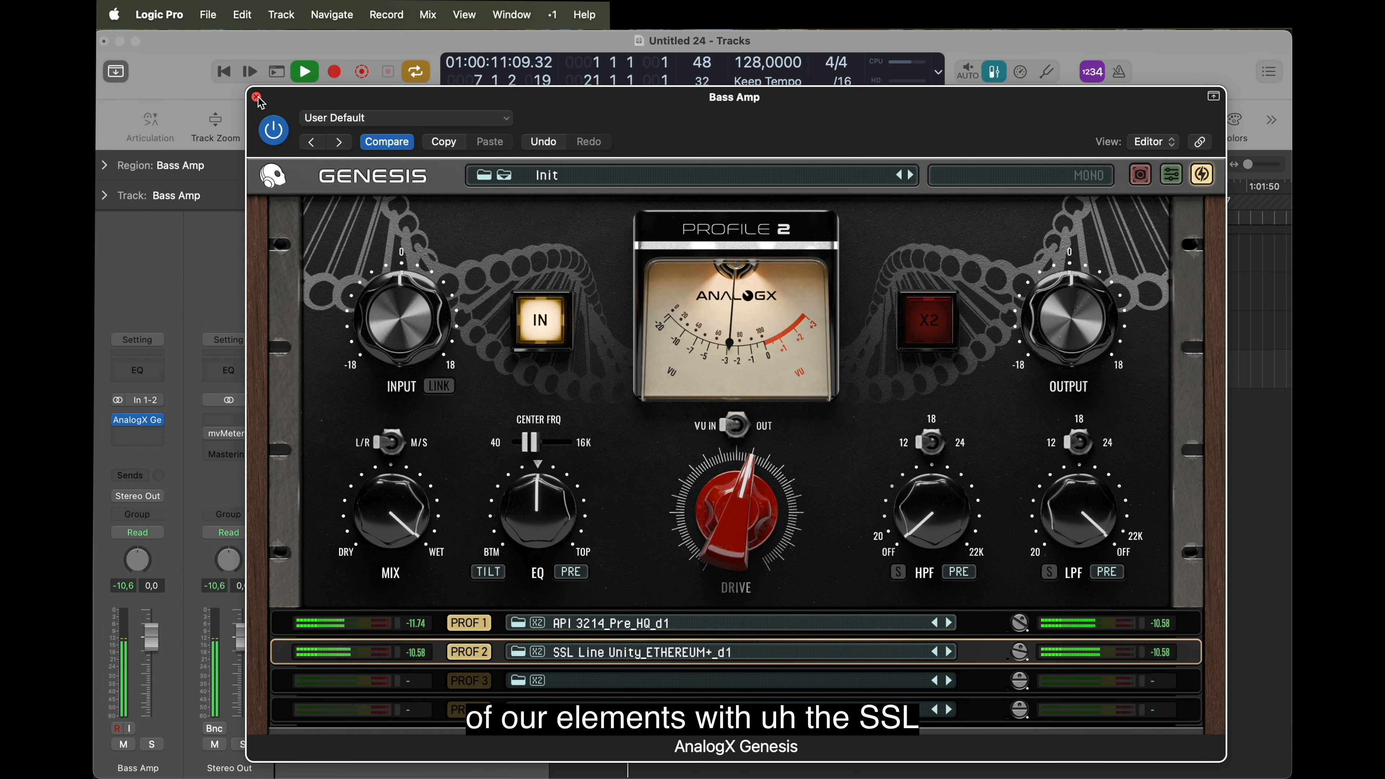
Load V2 UREI MOD1176 SAFR_ETHEREUM++__d1 from the second Mike's Smash Ethereum++ folder into Genesis profile 3
left_click(517, 680)
scroll(781, 382, "down", 5)
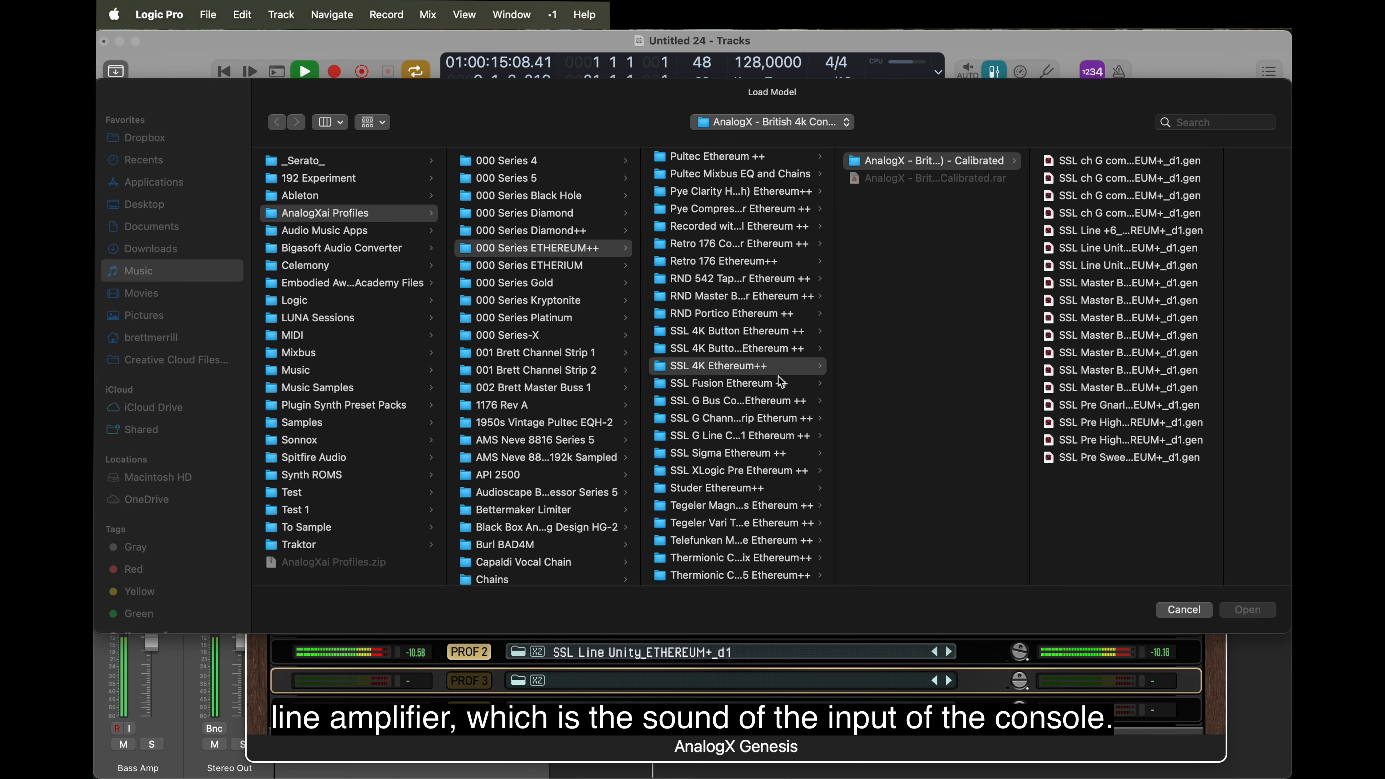
scroll(781, 382, "up", 2)
scroll(781, 382, "up", 5)
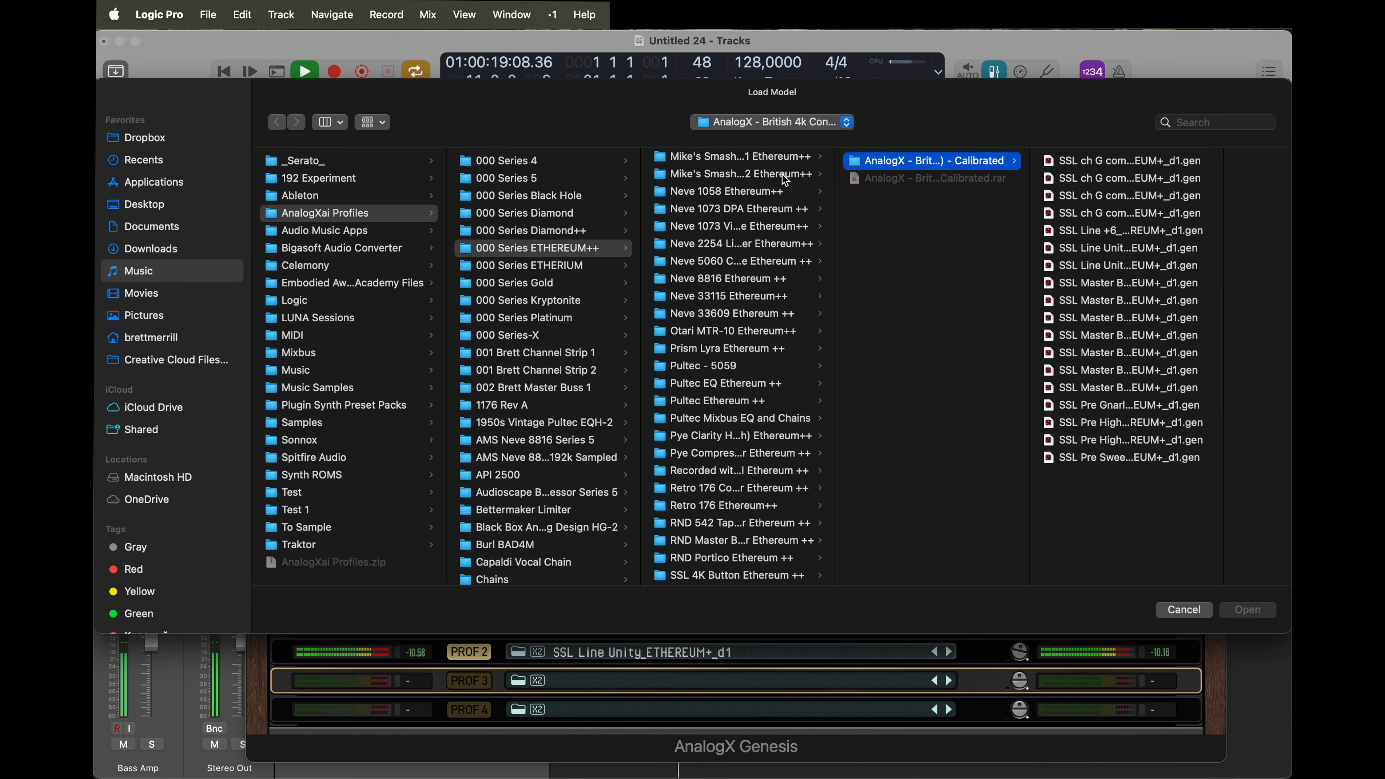
left_click(786, 173)
left_click(967, 164)
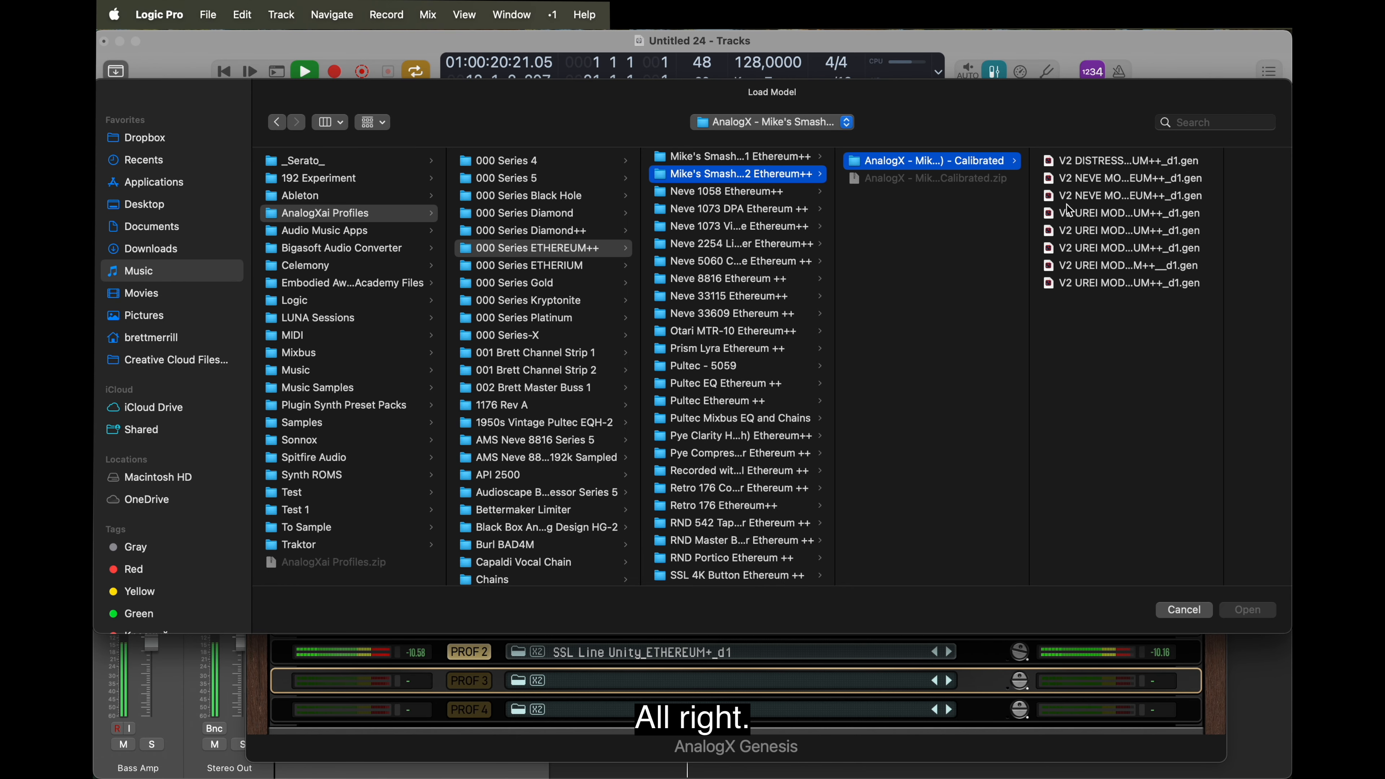
left_click(1102, 250)
key("Down")
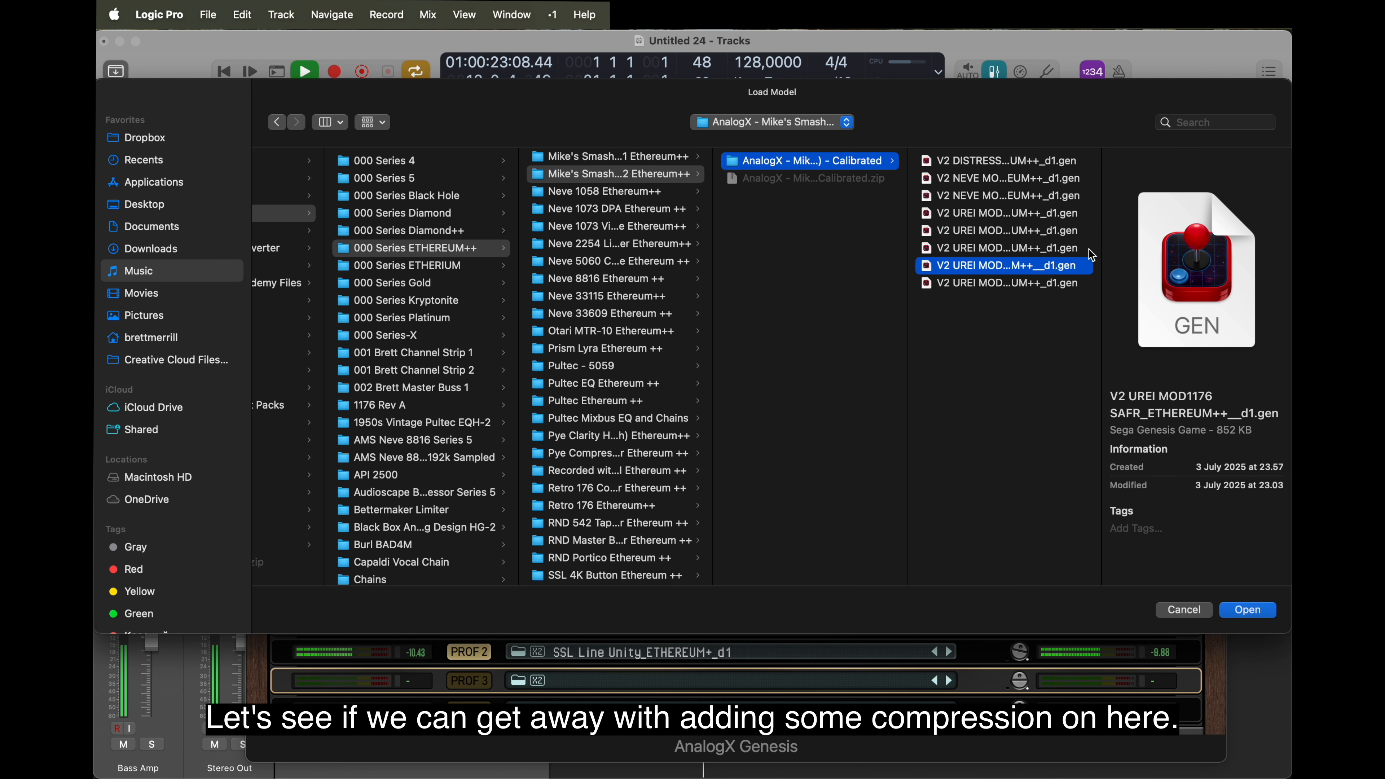
double_click(964, 266)
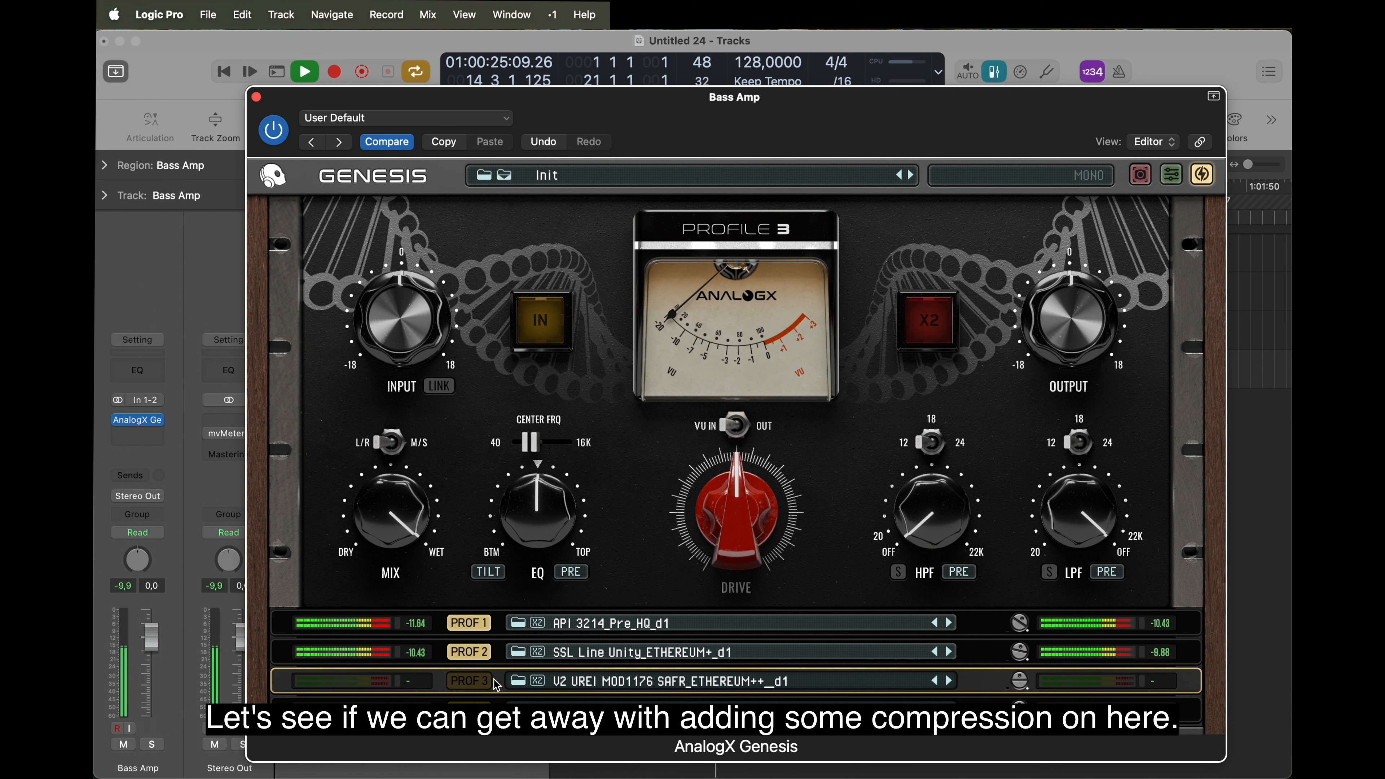
Switch profile 3 in, turn its drive down, link its input and output gain, and lower the input to -16.0 dB
left_click(480, 682)
left_click_drag(730, 538, 729, 600)
left_click(445, 386)
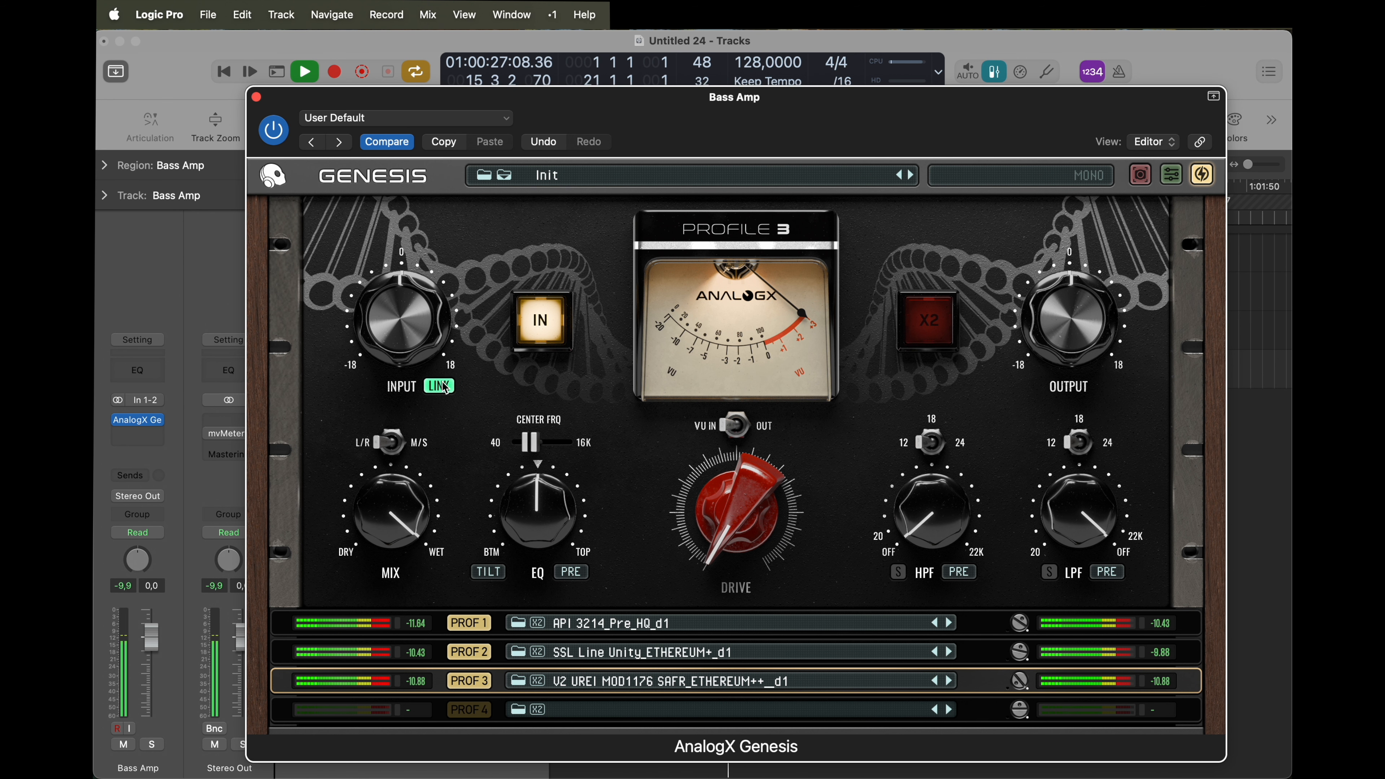
left_click_drag(406, 325, 406, 400)
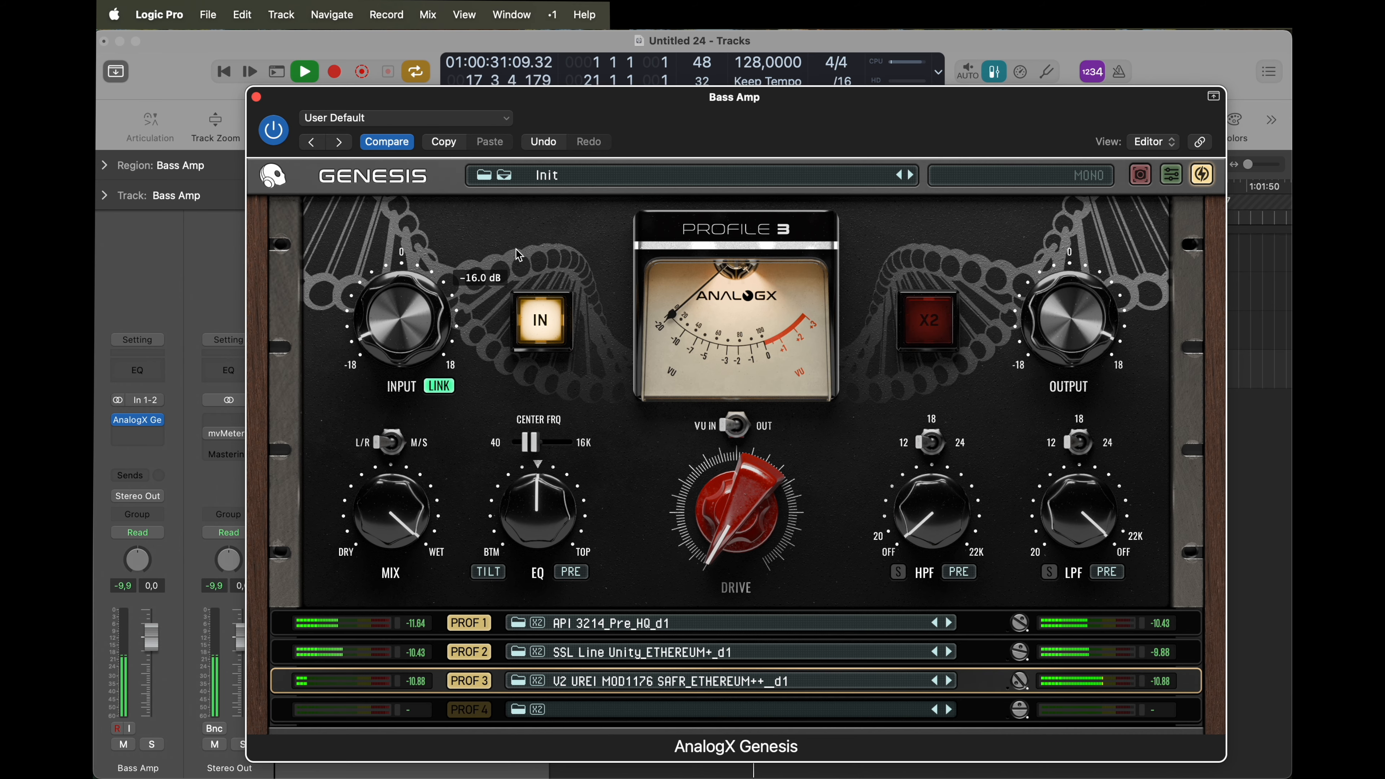
Compare the bass amp with profile 3 on and off during playback, leaving it switched off and its gain link disabled
left_click_drag(676, 119, 675, 80)
left_click(469, 642)
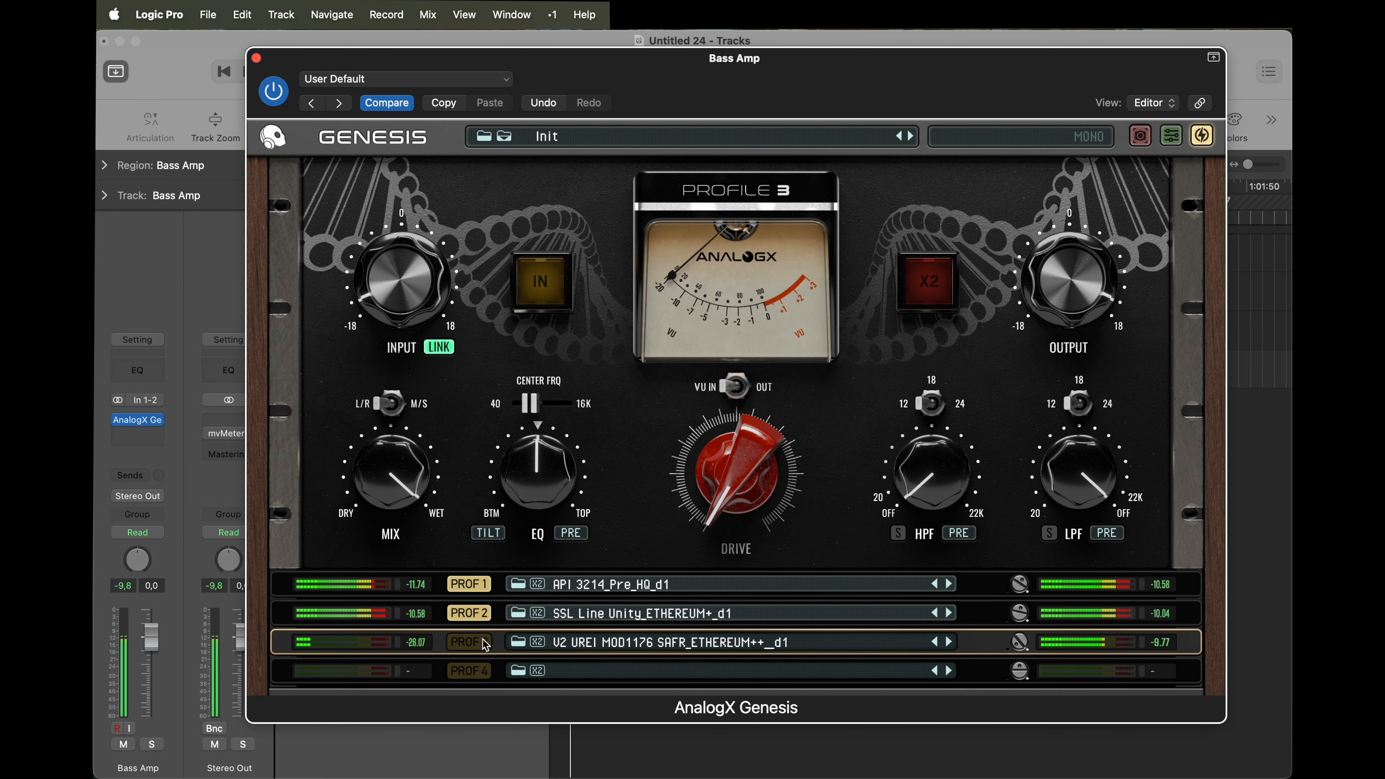
left_click(484, 644)
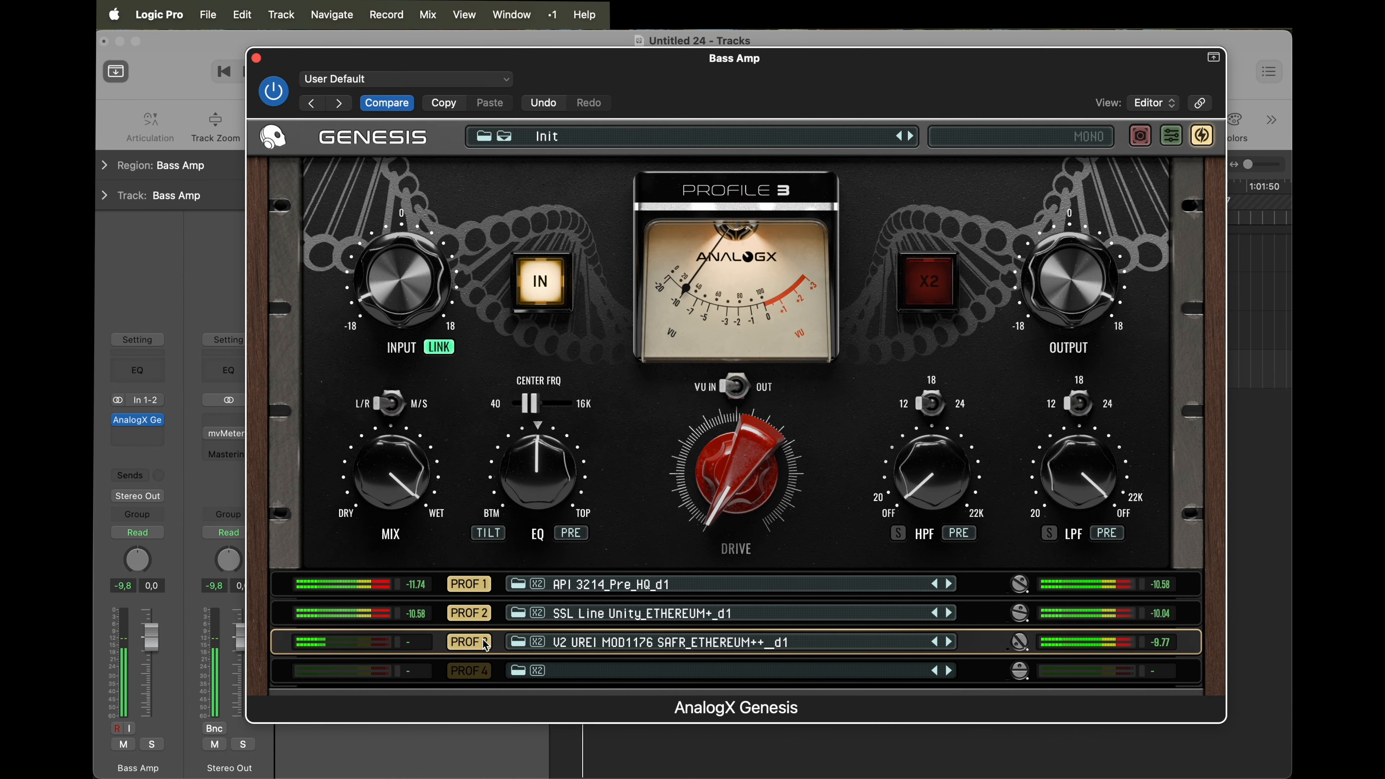
left_click(485, 644)
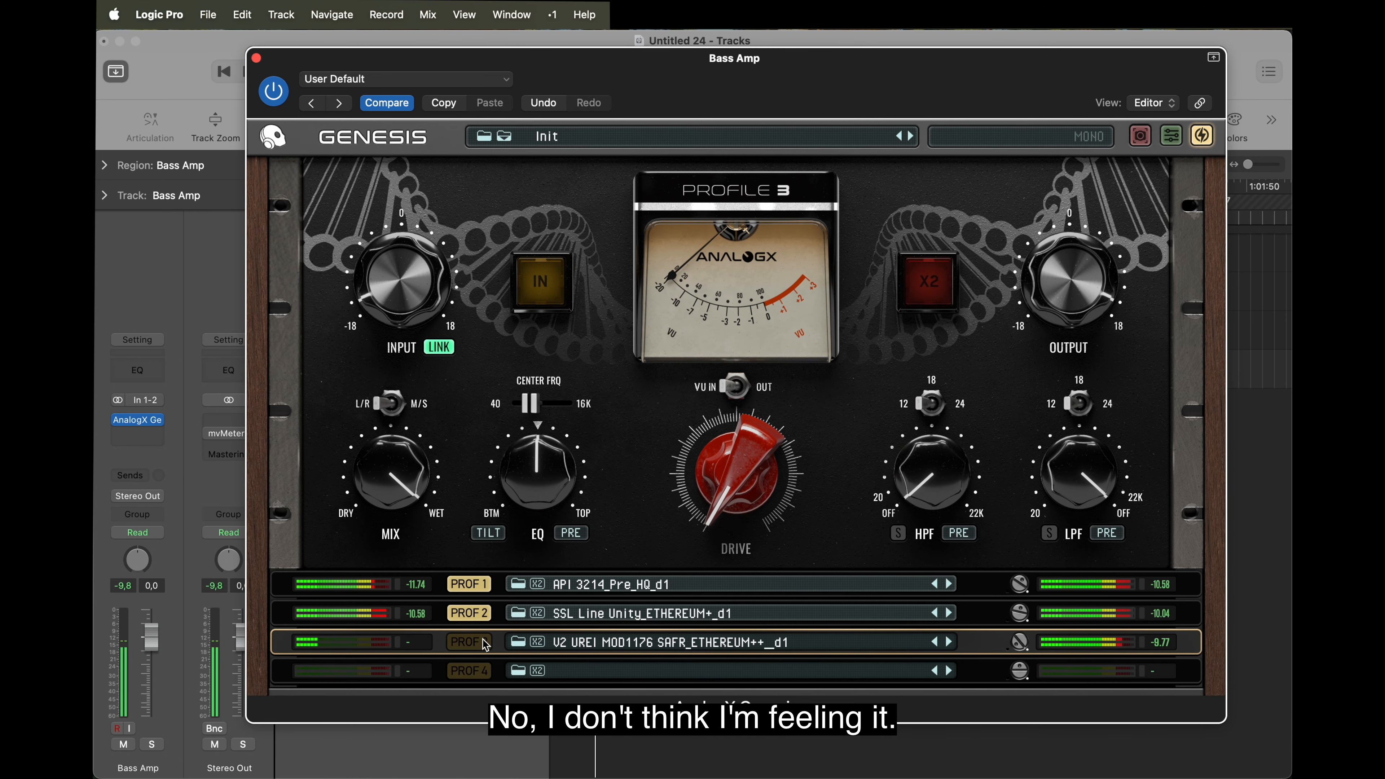
left_click(441, 348)
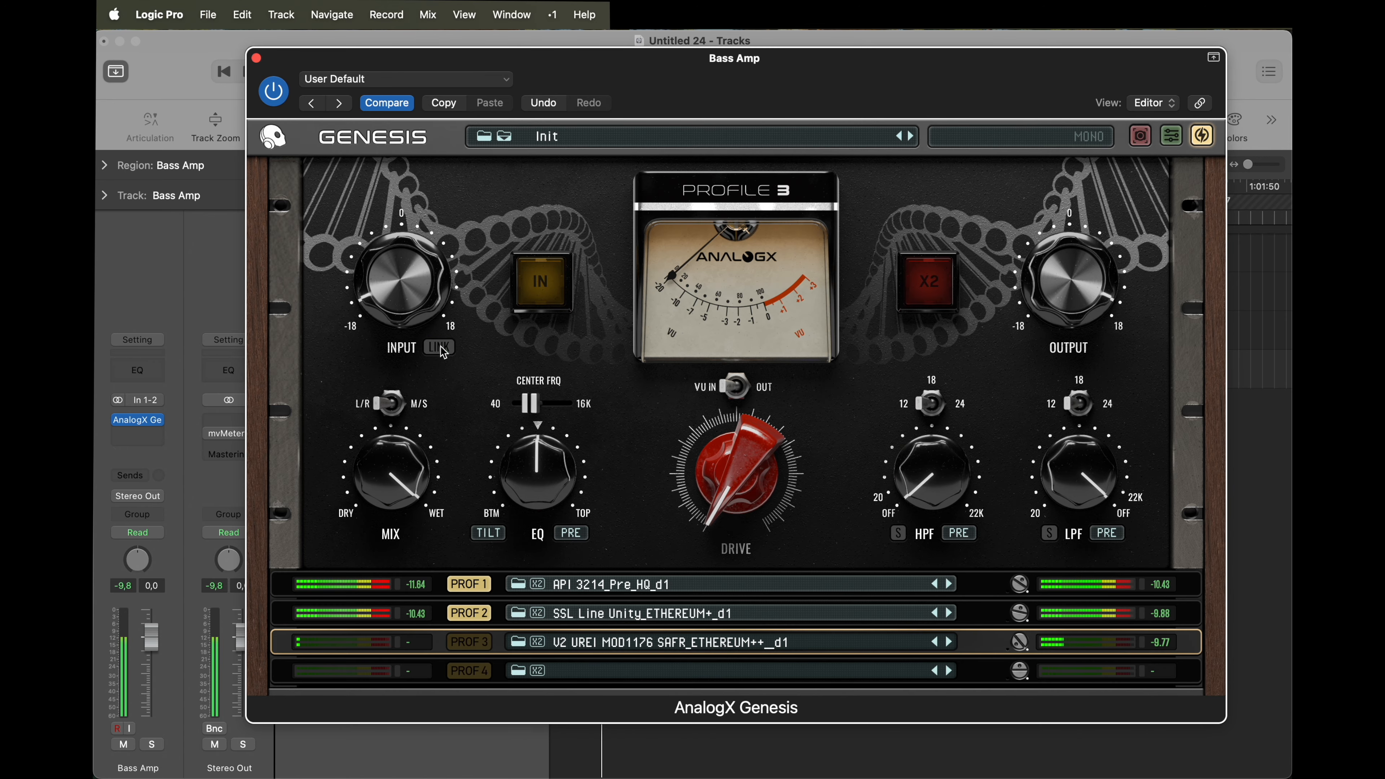
Close the Genesis window and bounce the Bass Amp track to the Bass Bounces folder as "Bass Amp API 3214/SSL Line"
left_click(257, 58)
key("super+b")
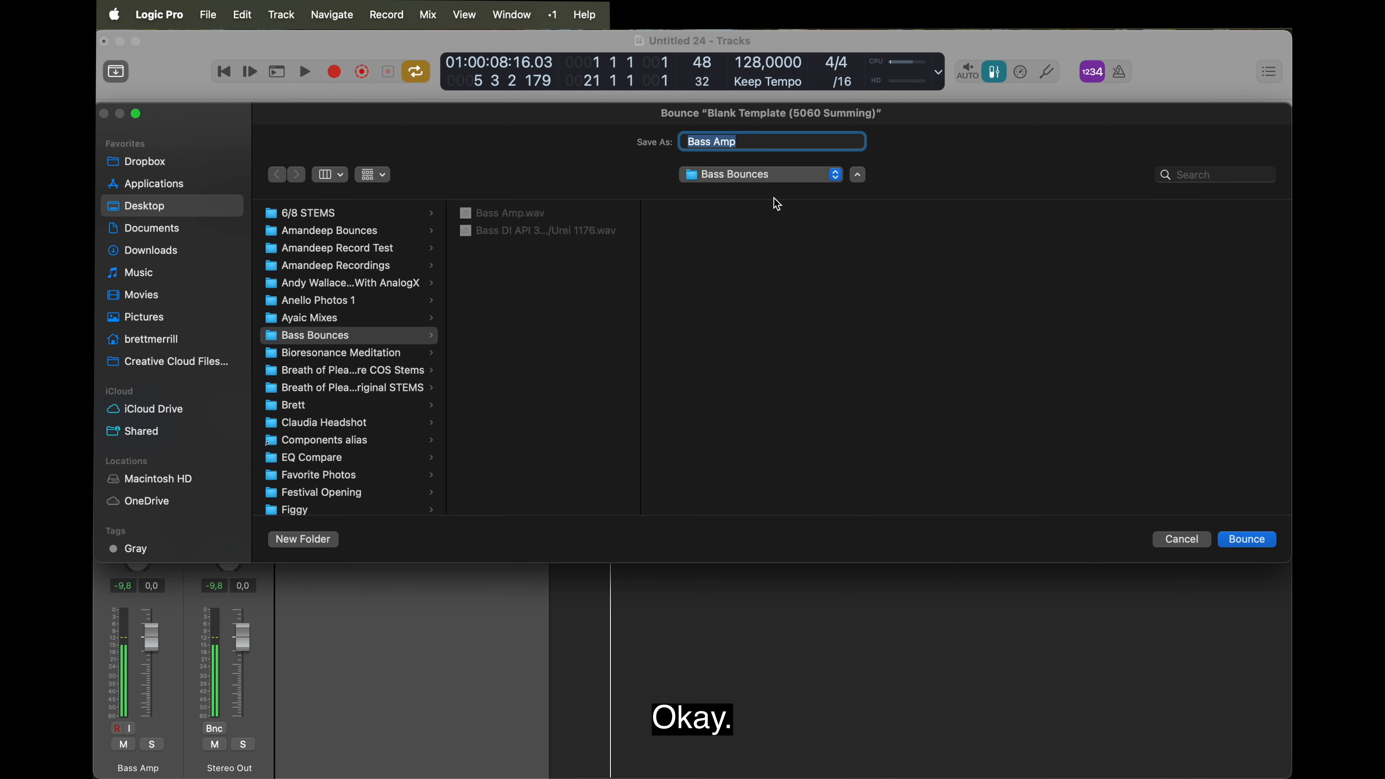
type("API")
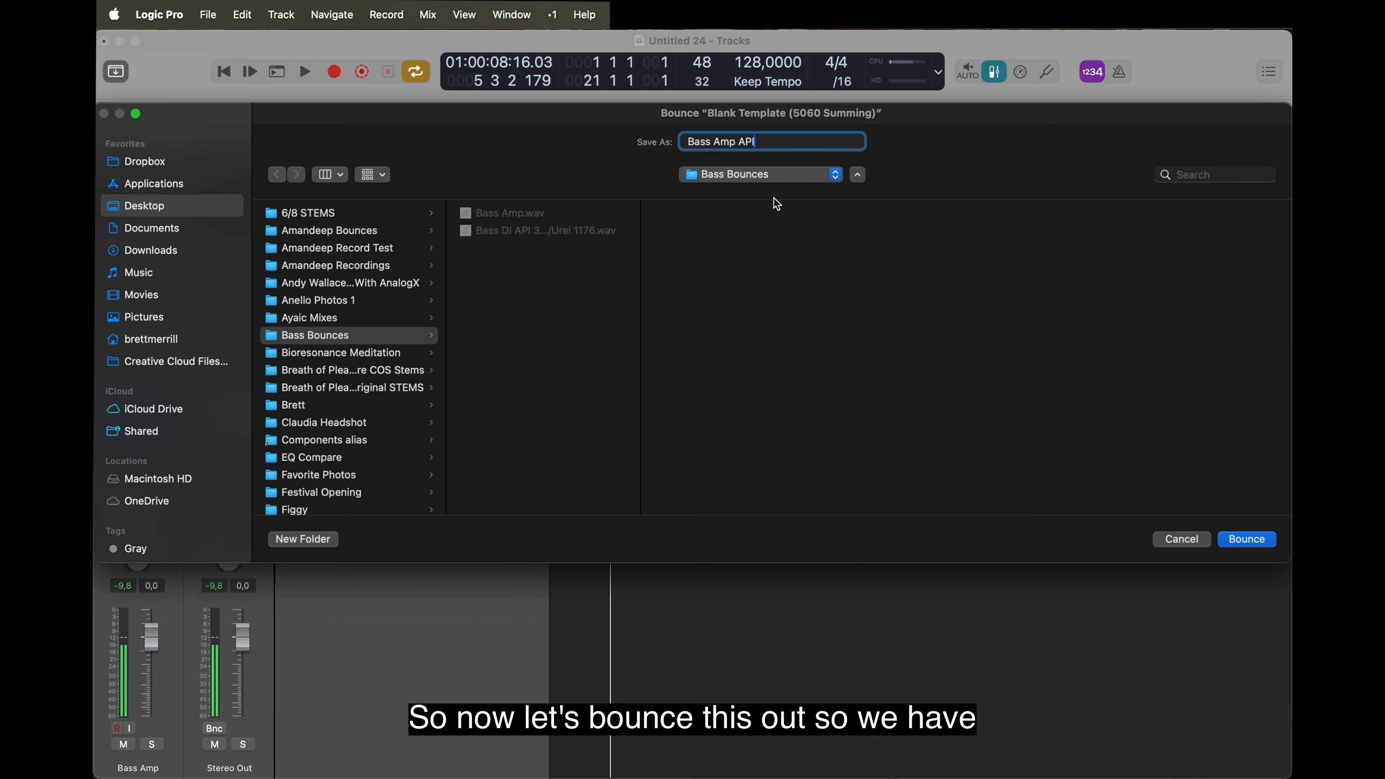
type(" 3214/SSL Line")
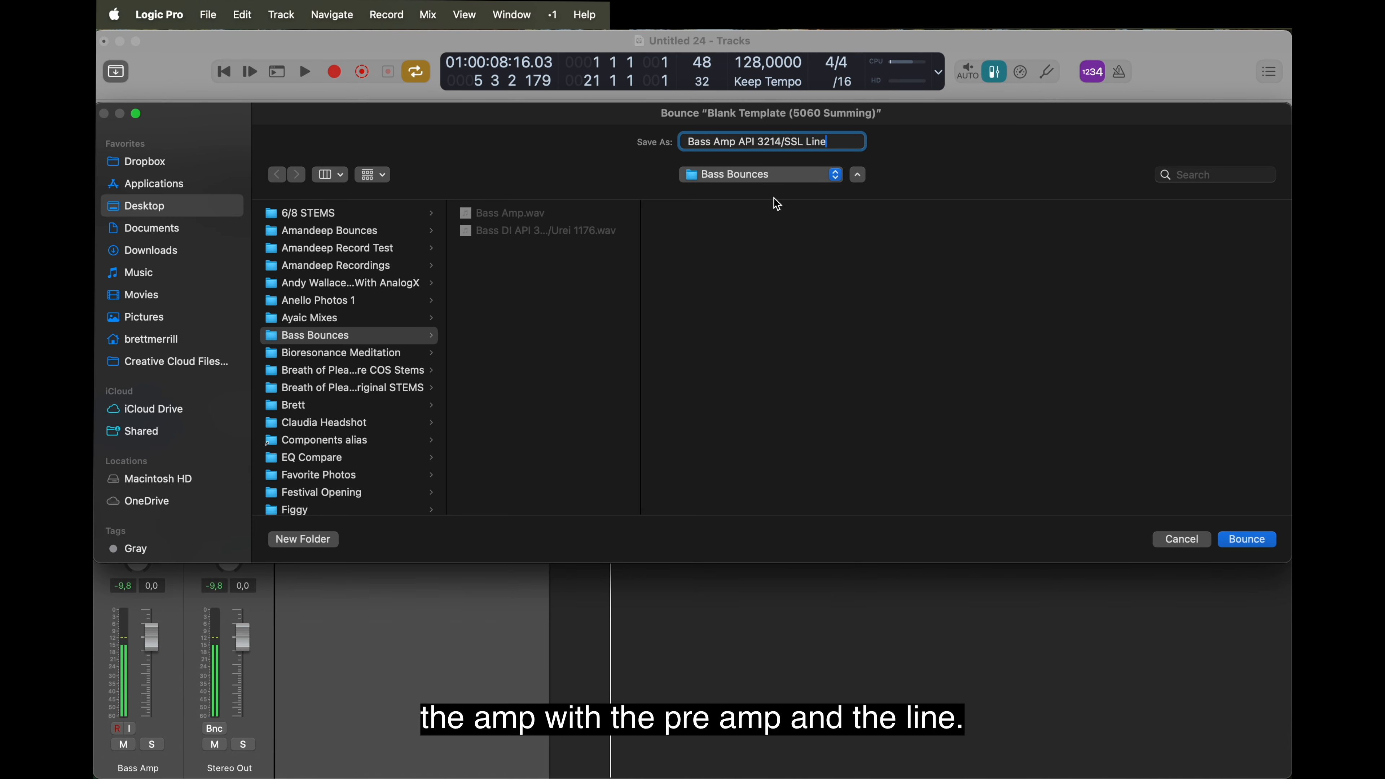
key("Return")
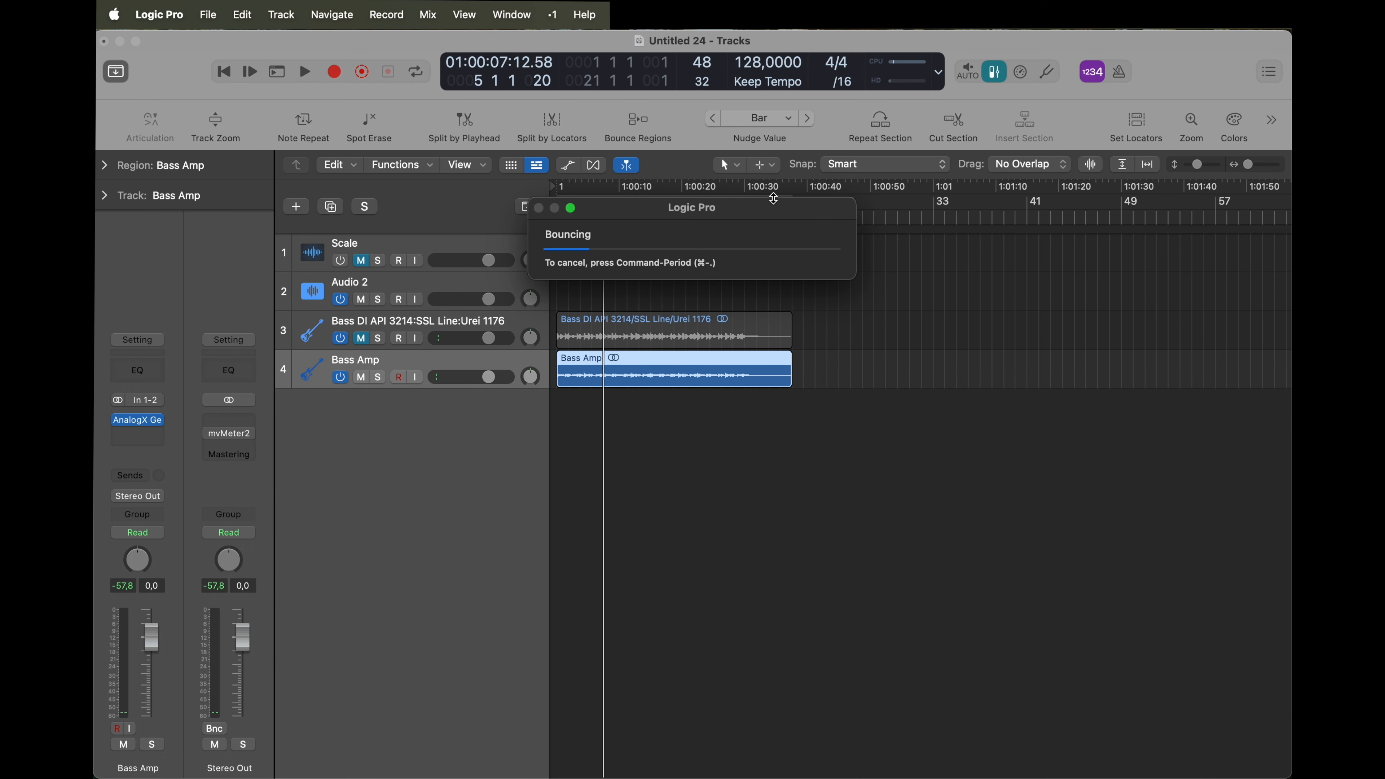
Import Bass Amp API 3214/SSL Line.wav from the Bass Bounces folder in Finder onto a new track at bar 1
mouse_move(653, 771)
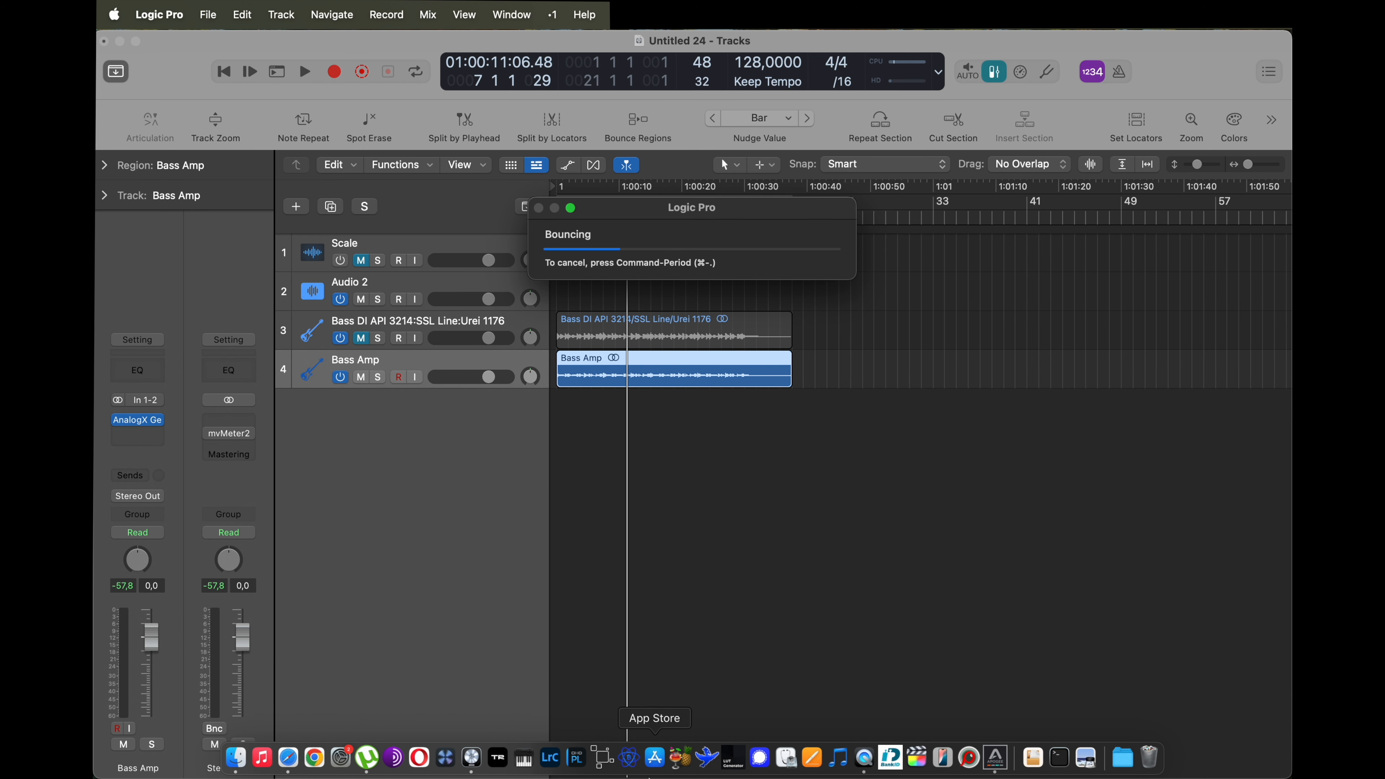
left_click(240, 759)
left_click_drag(605, 450, 608, 542)
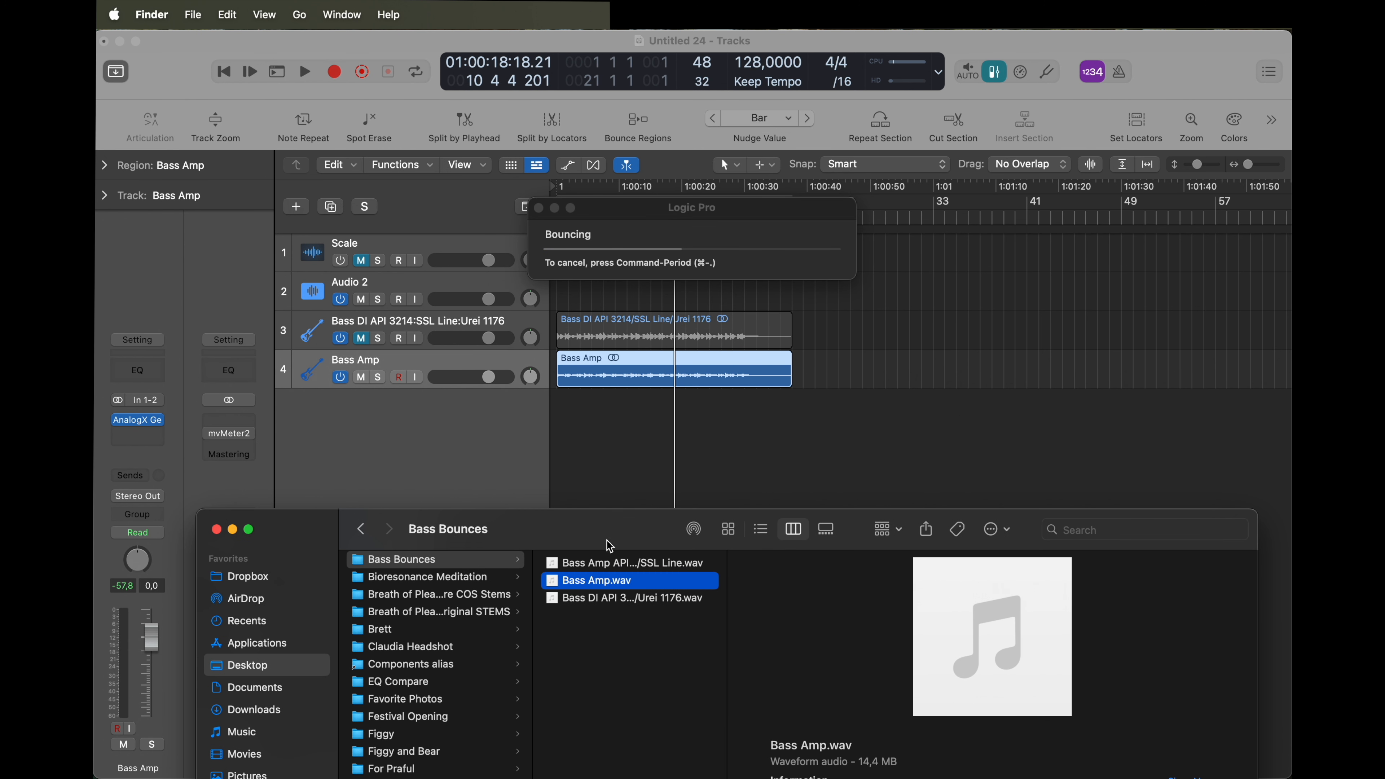
left_click(614, 598)
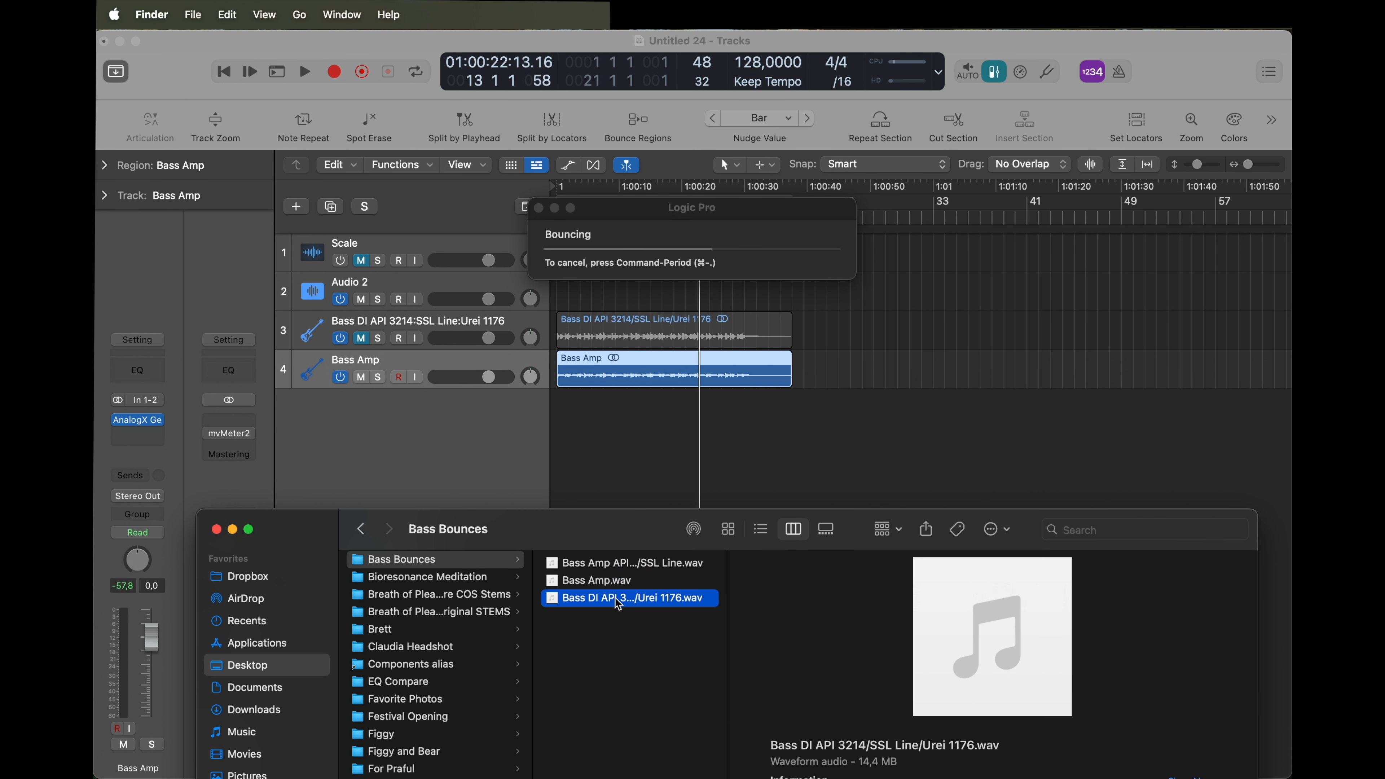
left_click(608, 564)
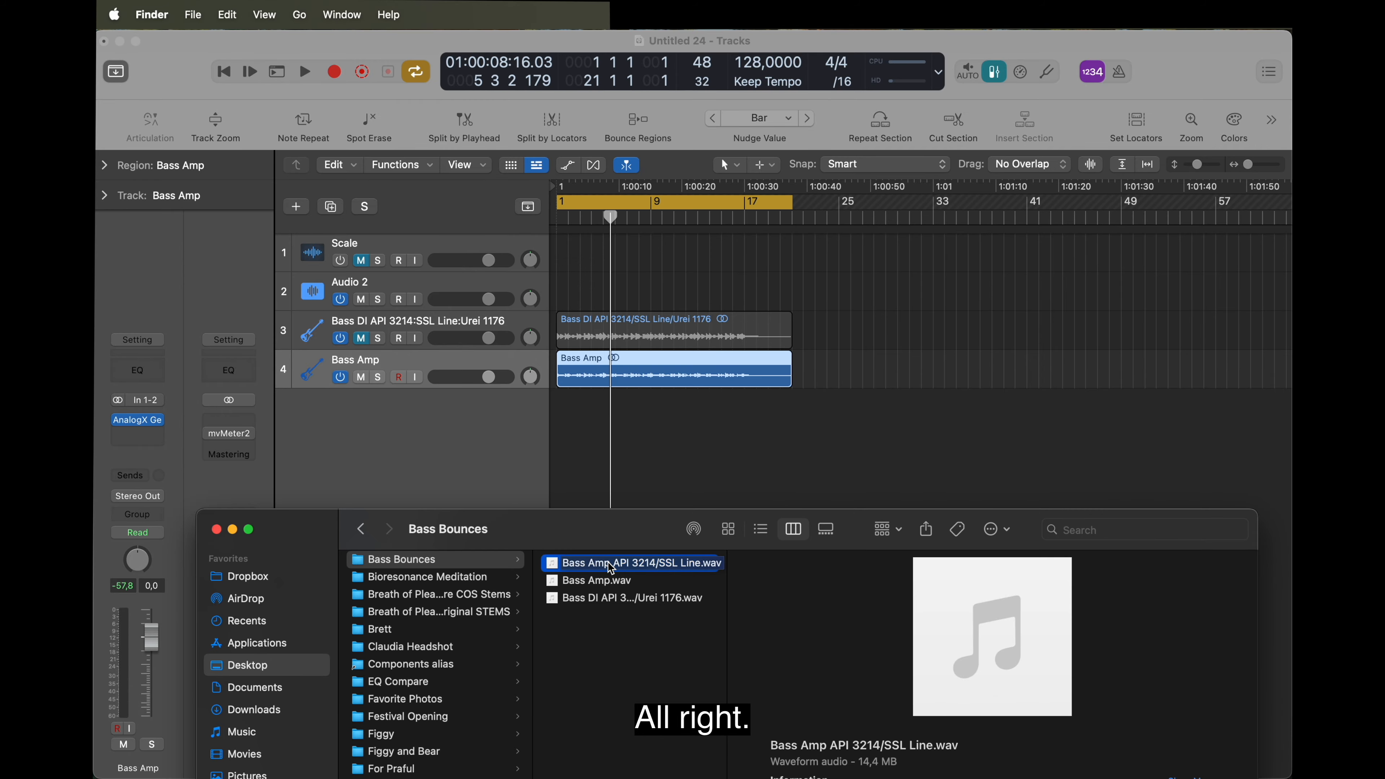
left_click_drag(611, 568, 564, 467)
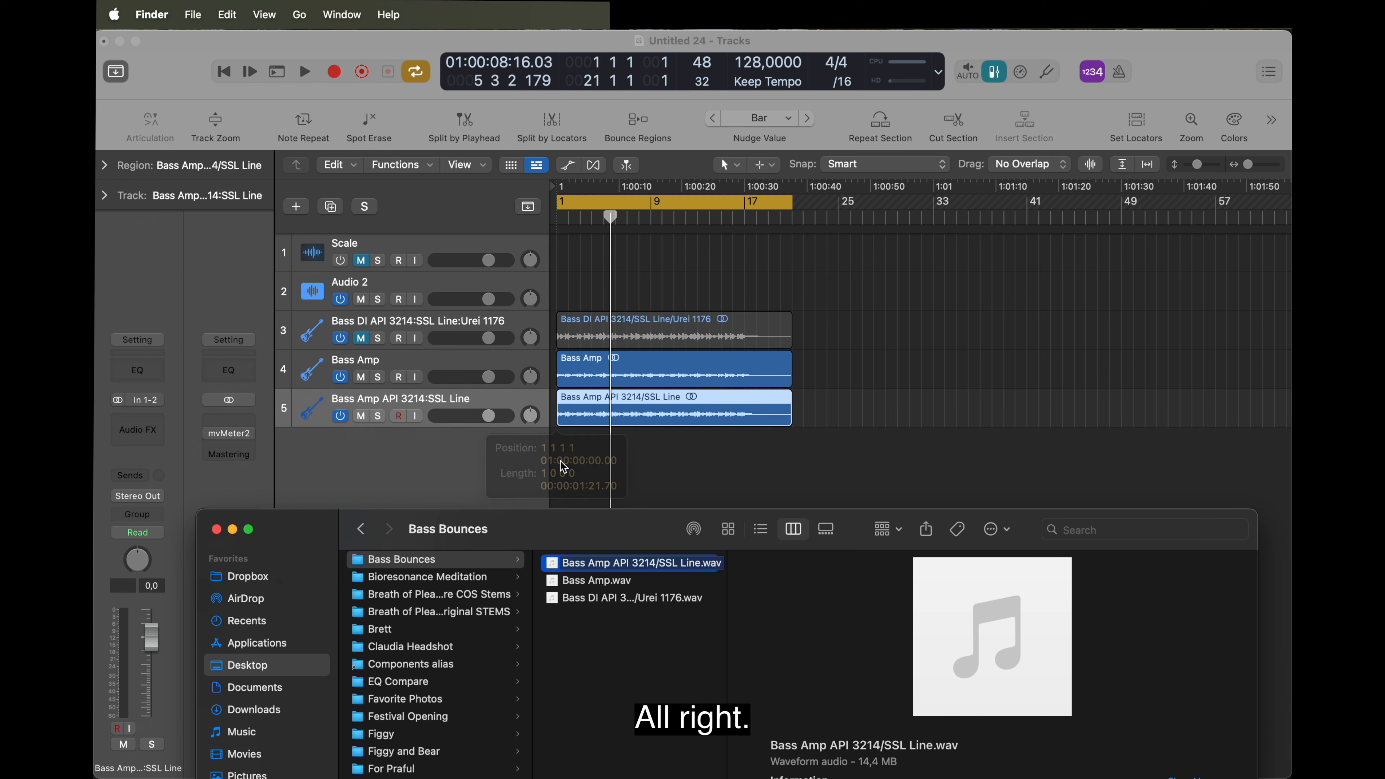
Delete the old Bass Amp track and unmute the Bass DI track
left_click(460, 358)
key("super+BackSpace")
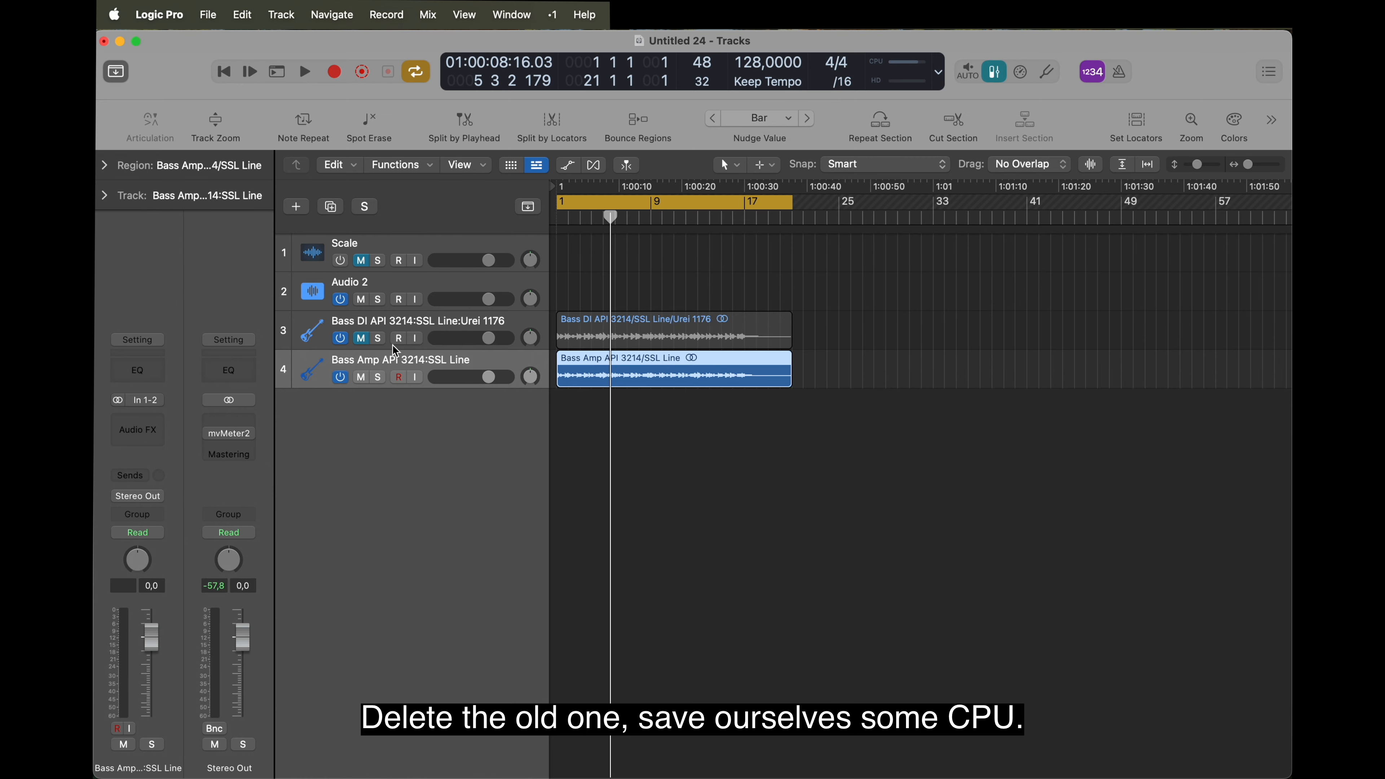
left_click(365, 341)
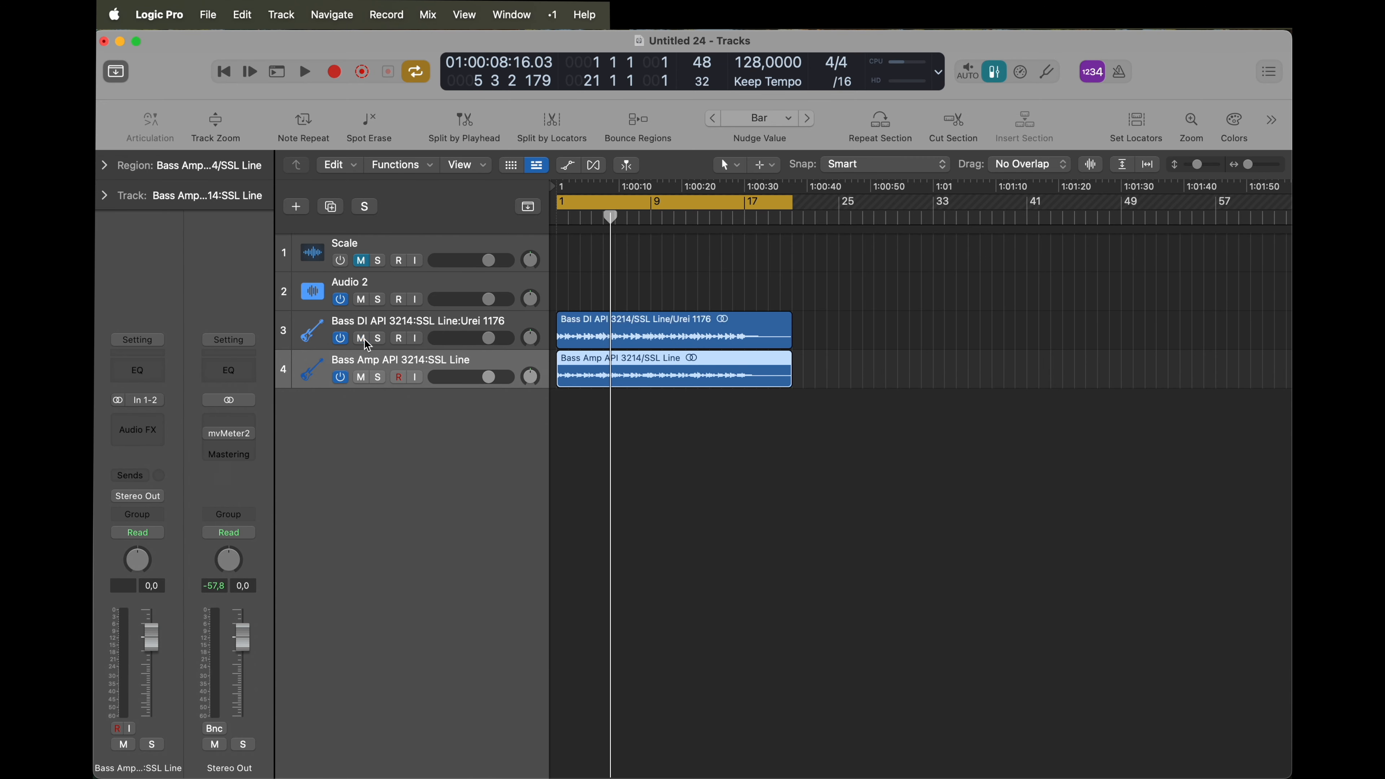
Combine the Bass DI and Bass Amp tracks into a summing stack and name it "Bass Group"
left_click(393, 328, "shift")
key("super+shift+d")
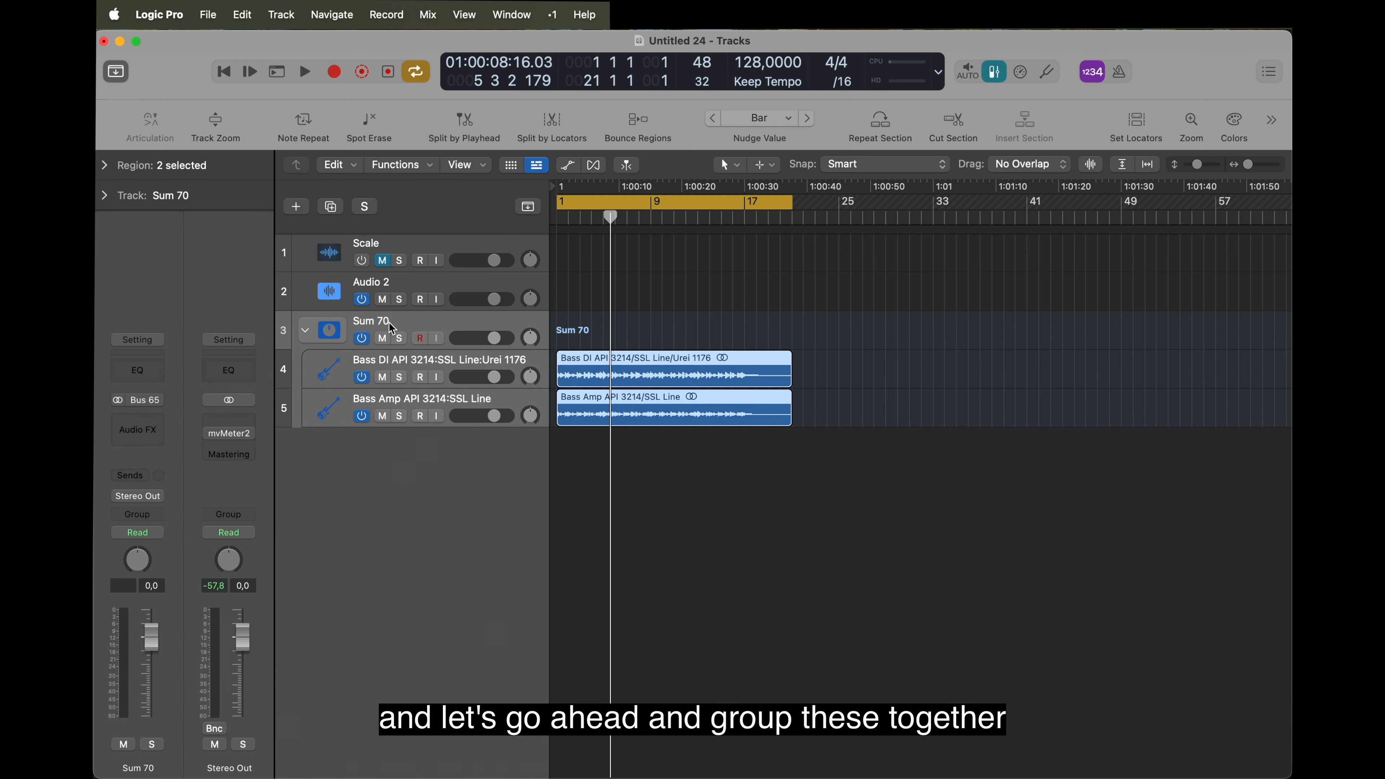
double_click(392, 330)
type("Ba")
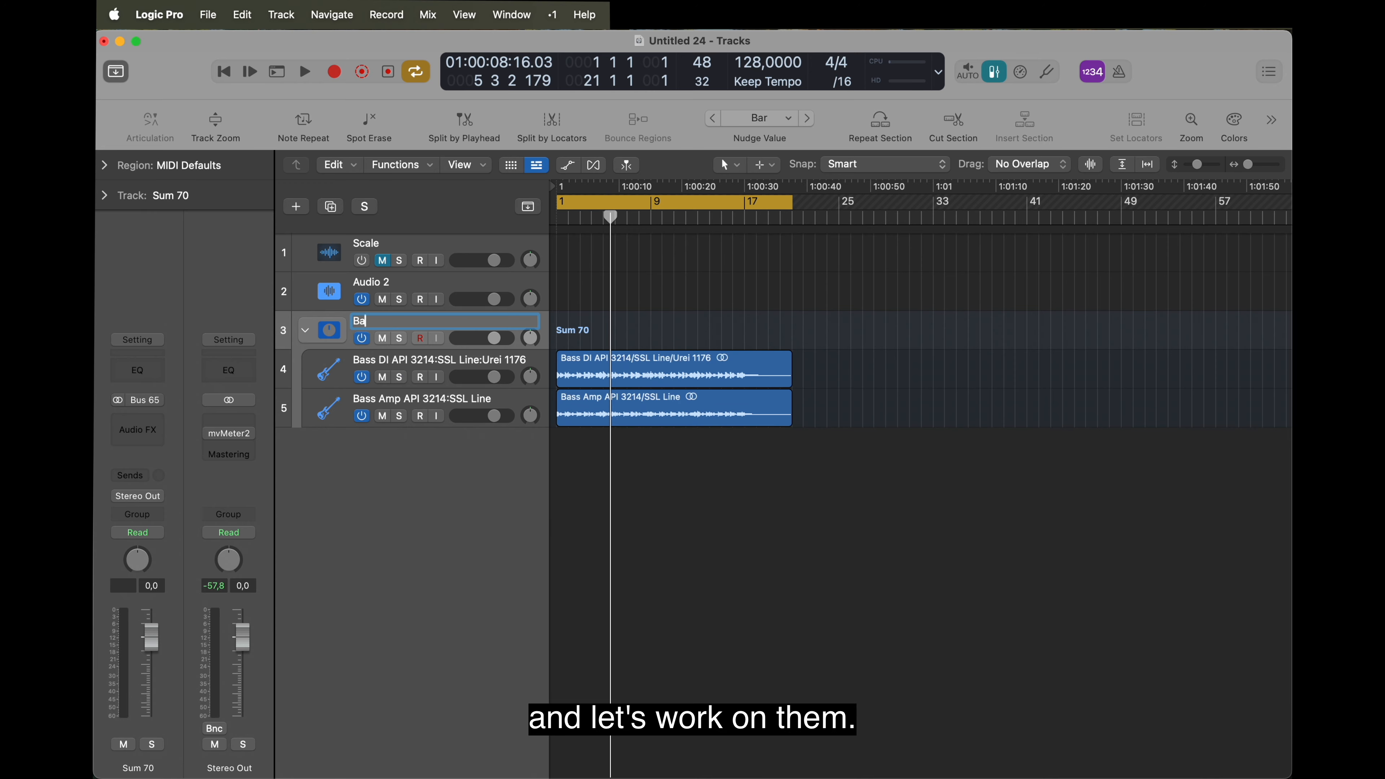
type("ss Group")
key("Return")
Insert MeldaProduction's MAutoAlign on the Bass DI track
left_click(386, 364)
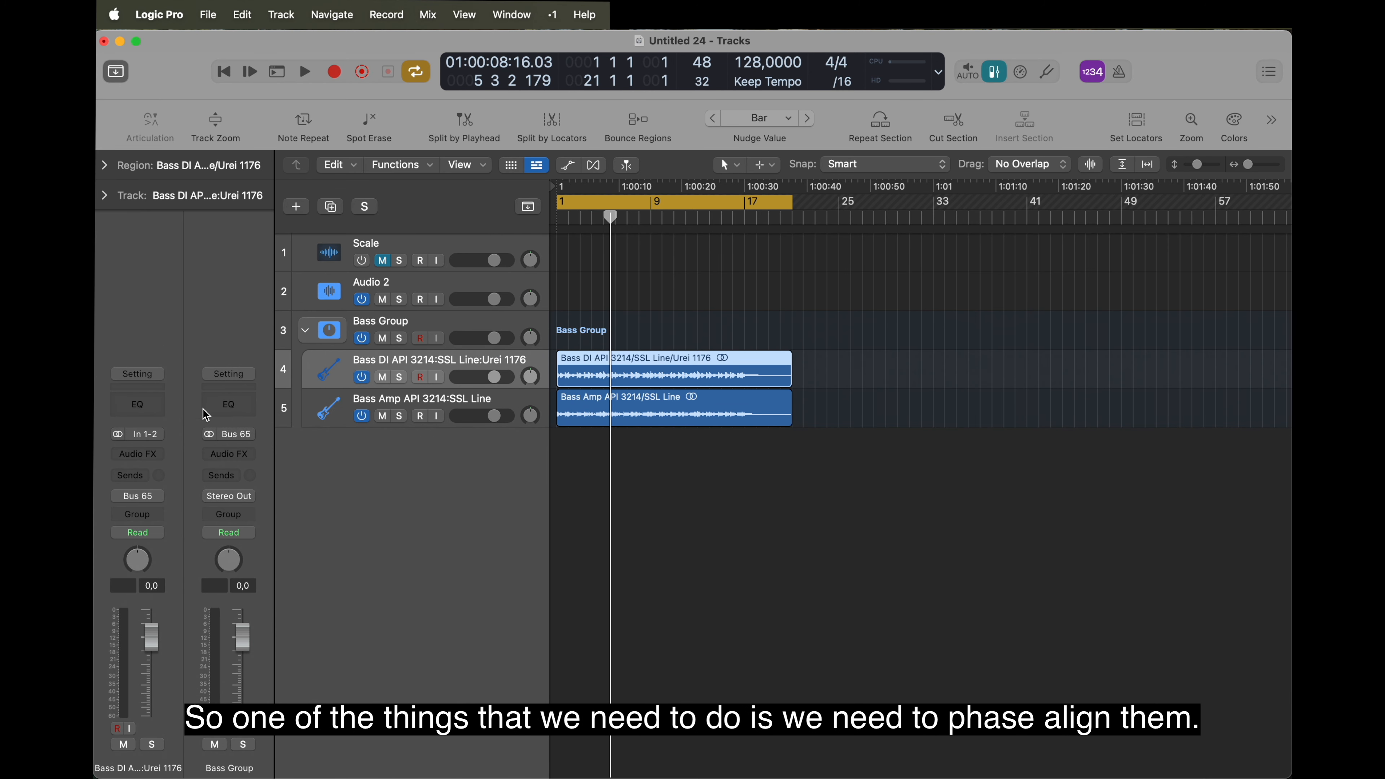
left_click(152, 457)
mouse_move(240, 761)
mouse_move(400, 517)
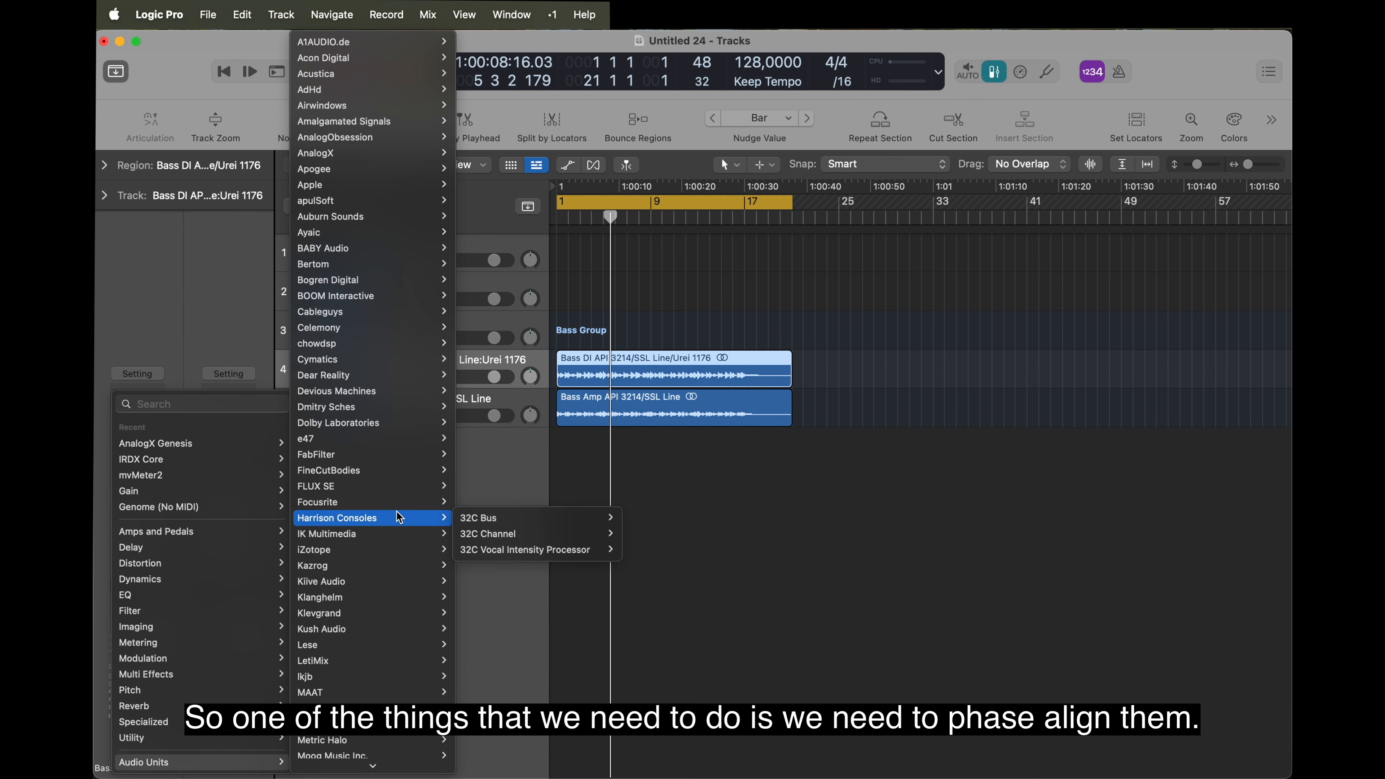
mouse_move(396, 725)
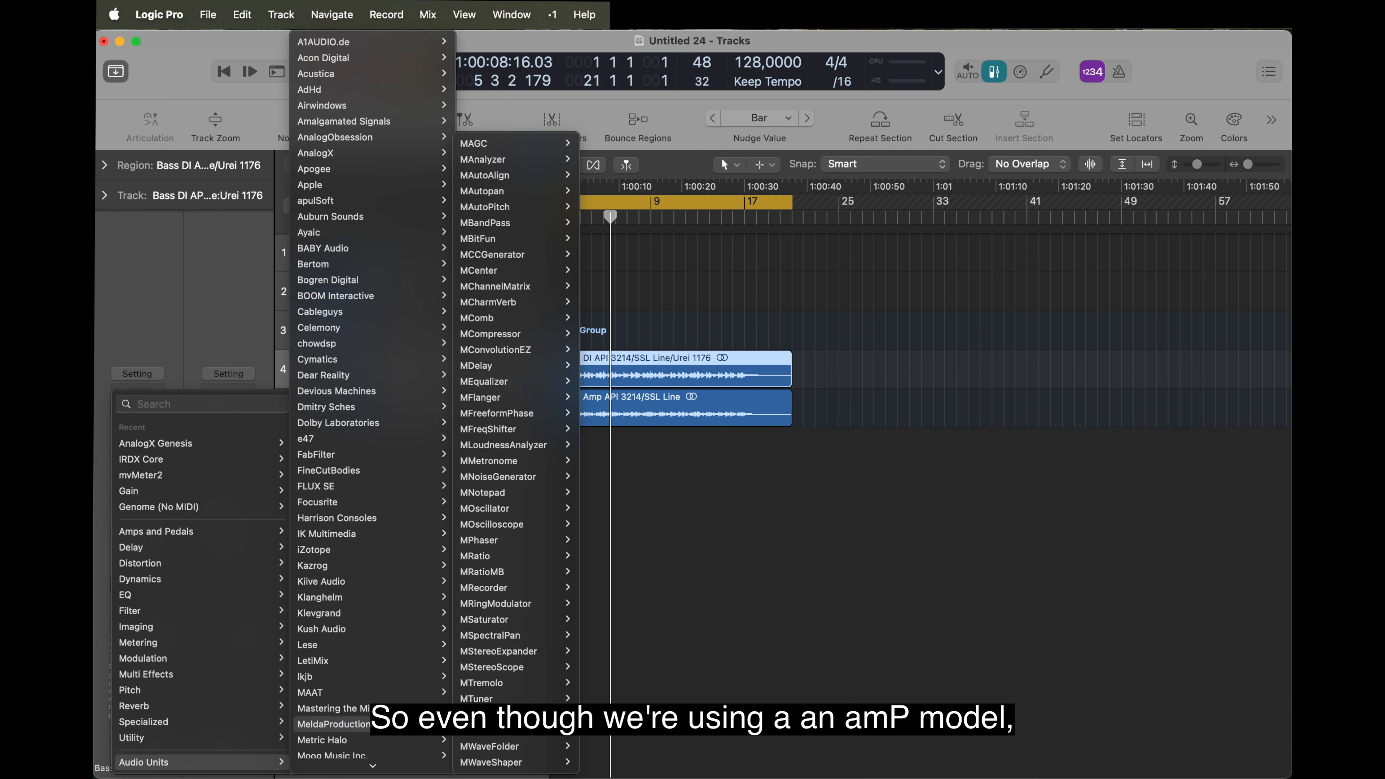
mouse_move(510, 175)
left_click(605, 175)
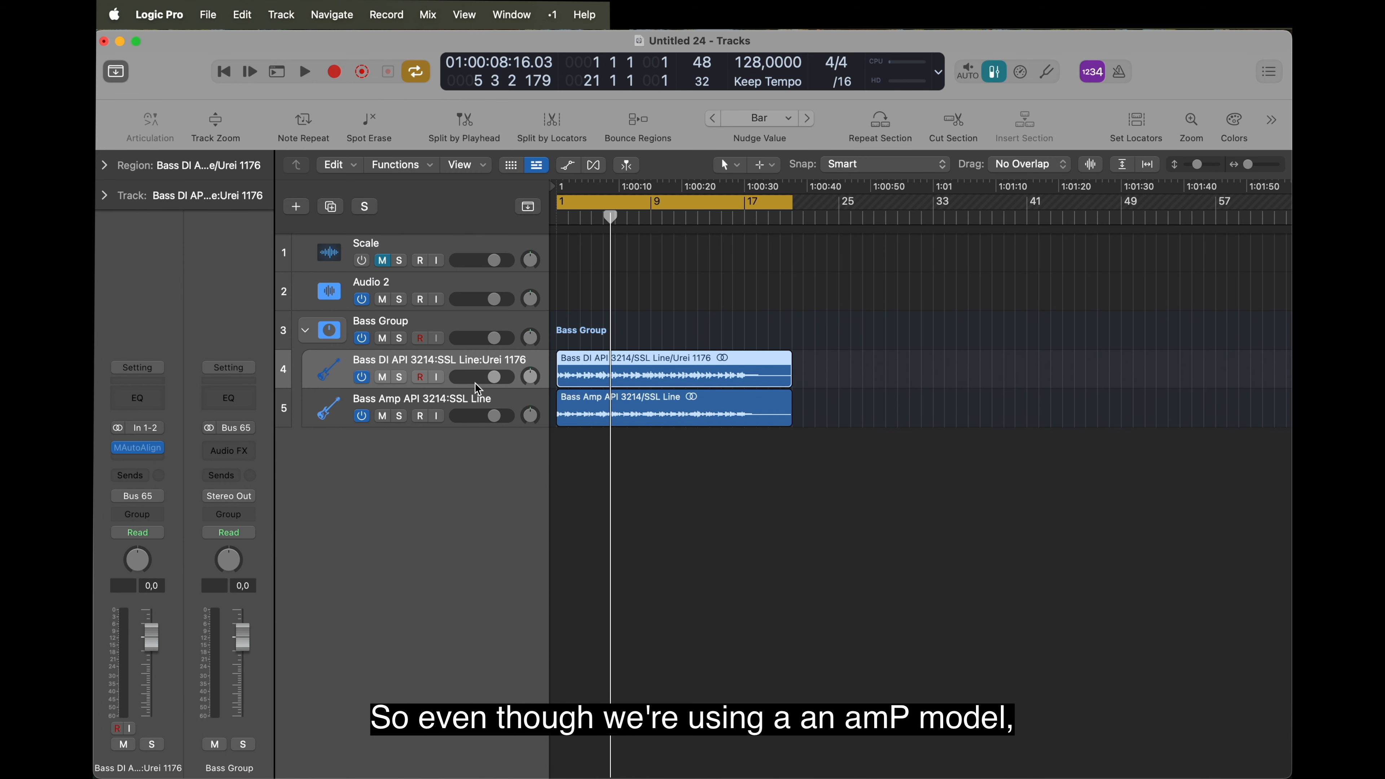
Insert a stereo MAutoAlign on the Bass Amp track
left_click(418, 402)
left_click(160, 451)
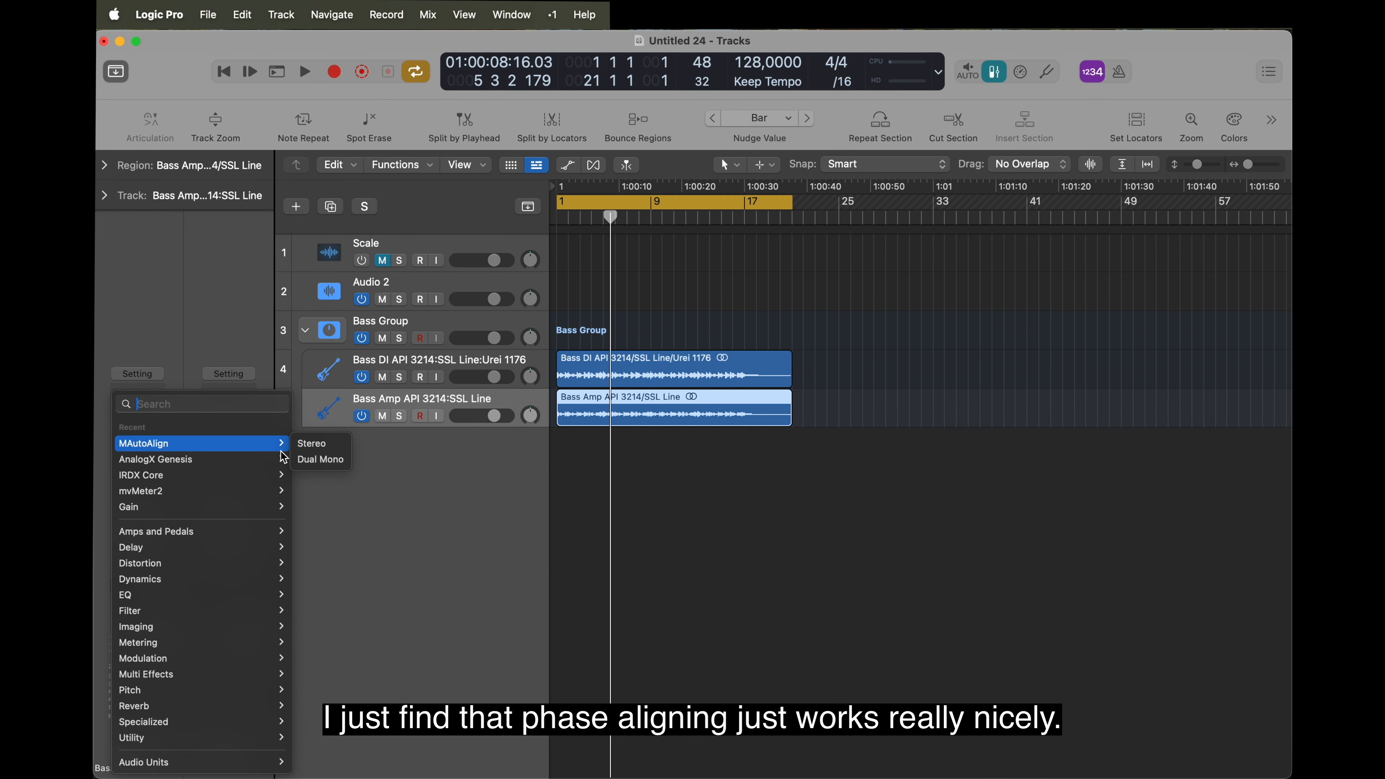
left_click(307, 450)
Run MAutoAlign's analysis from the Bass DI track during playback with spectral phase compensation enabled, close the plug-in, and stop playback
left_click(397, 363)
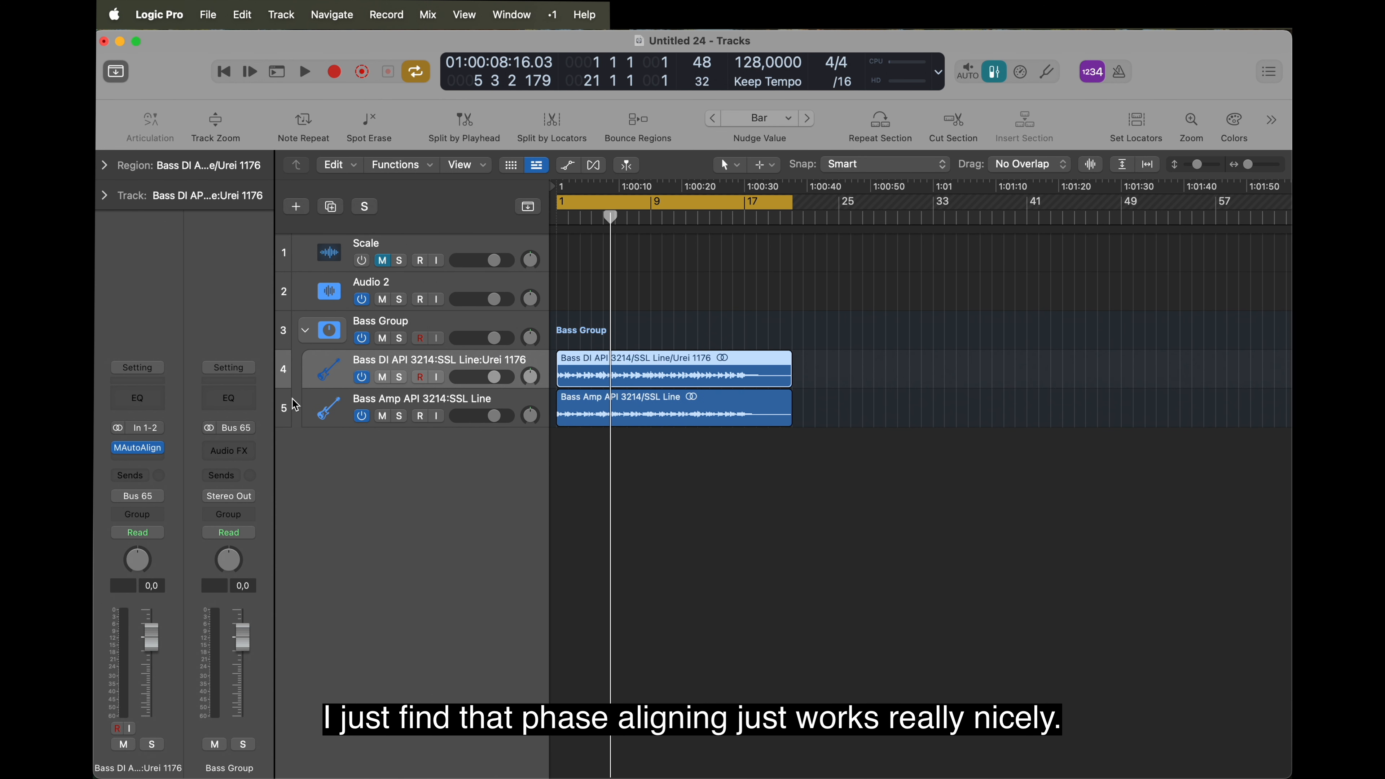
left_click(139, 448)
key("Return")
key("space")
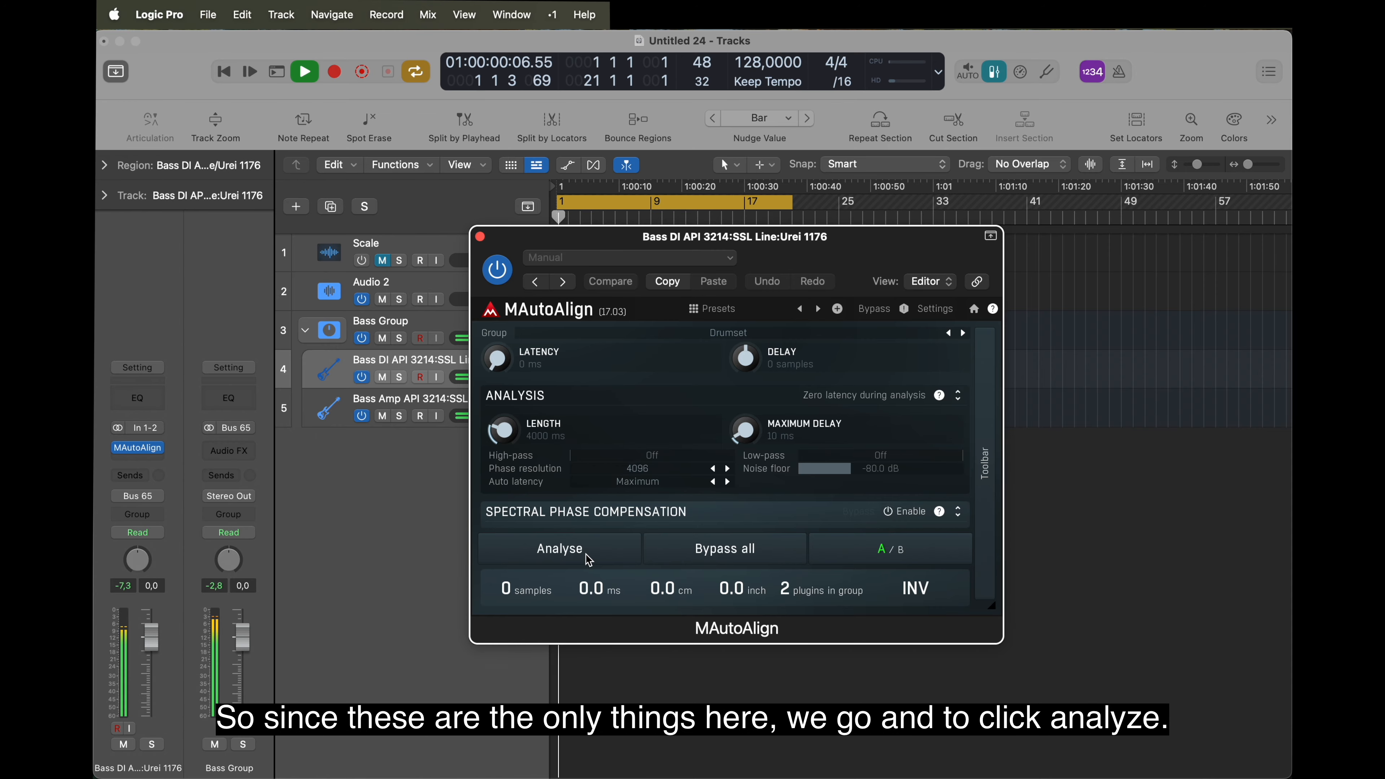
left_click(585, 553)
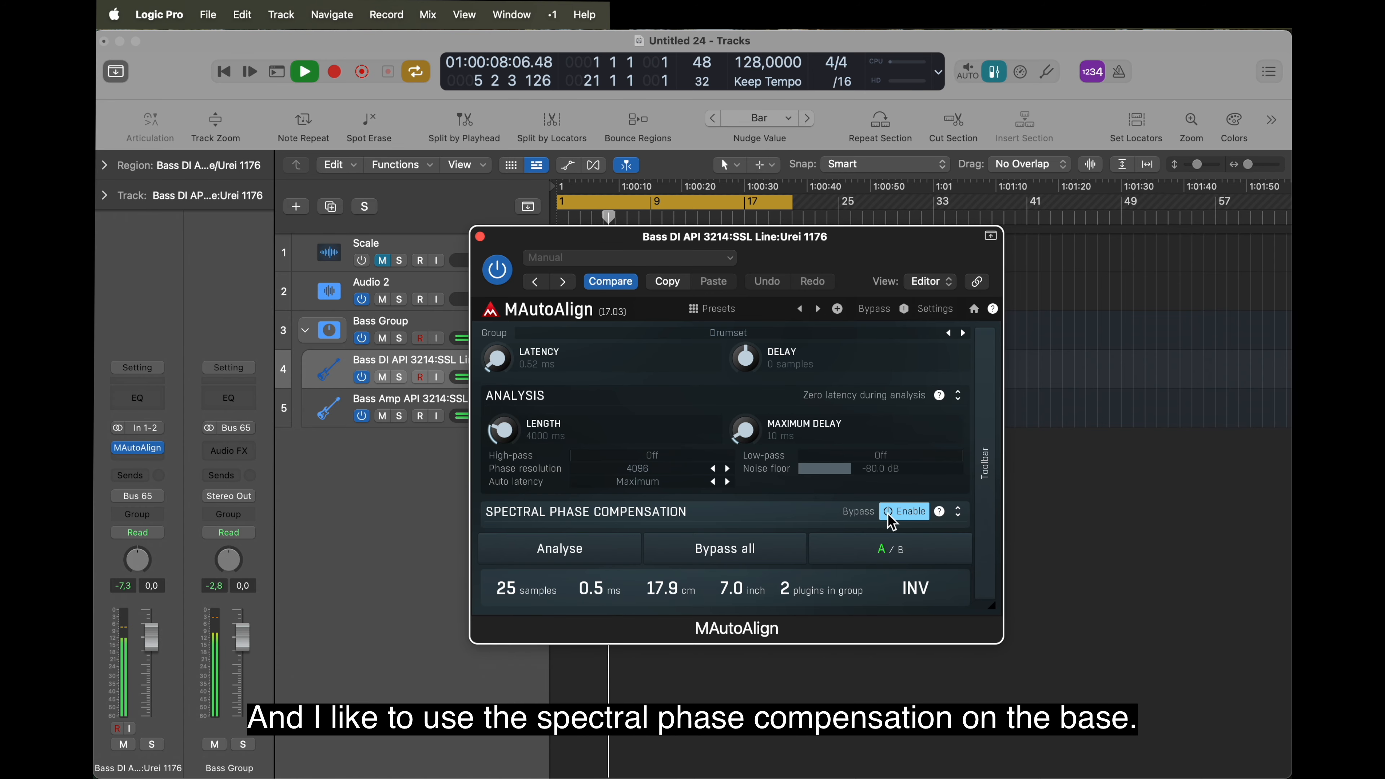
left_click(480, 236)
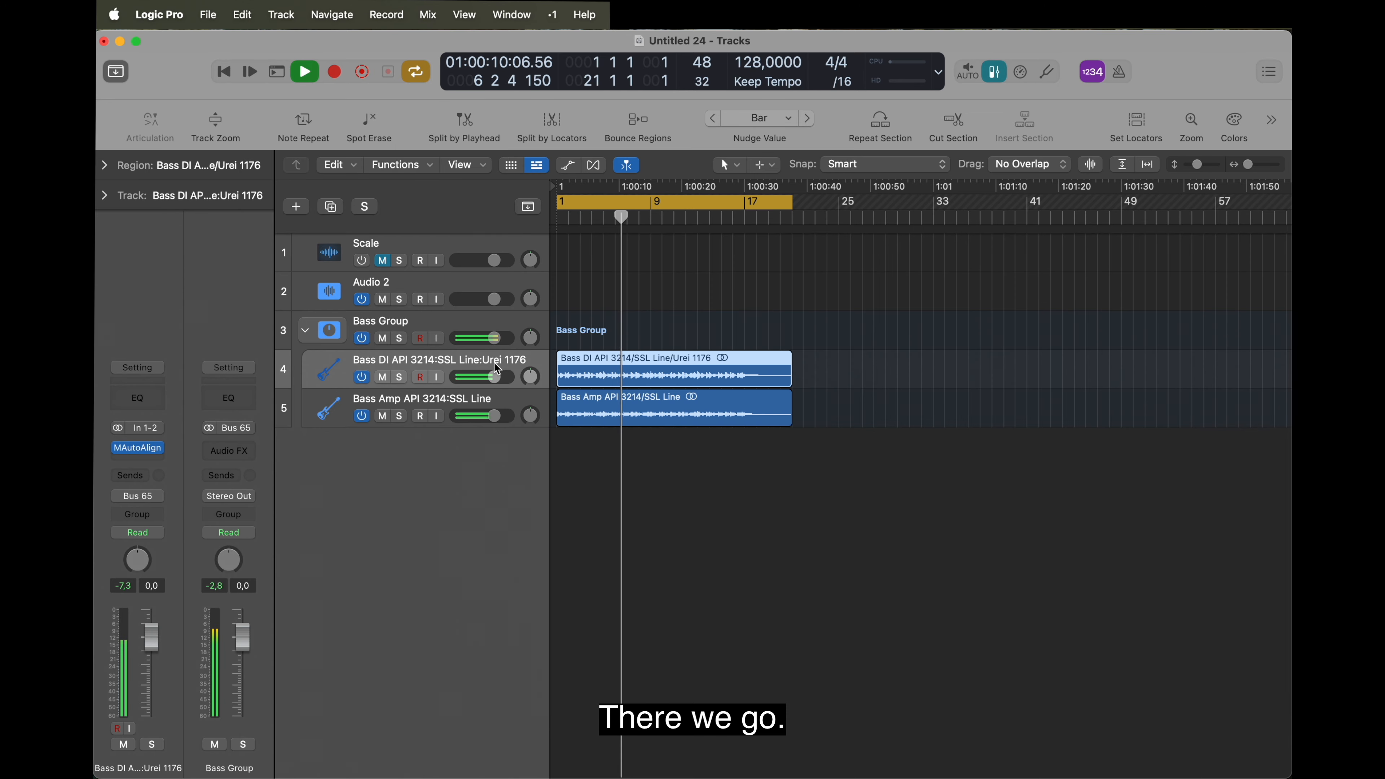
key("space")
Stop playback and insert Ayaic's Mix Monolith after MAutoAlign on the Bass DI track
left_click(163, 455)
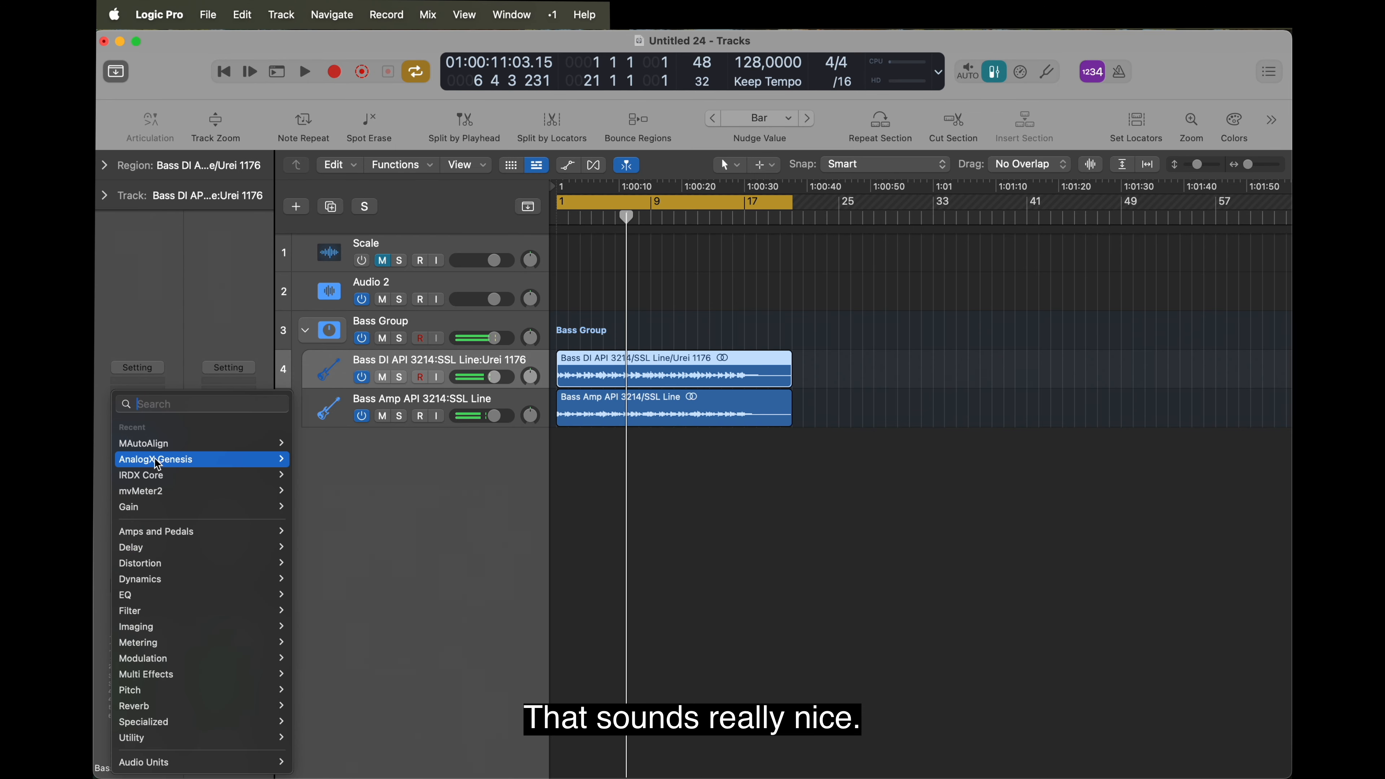
mouse_move(245, 762)
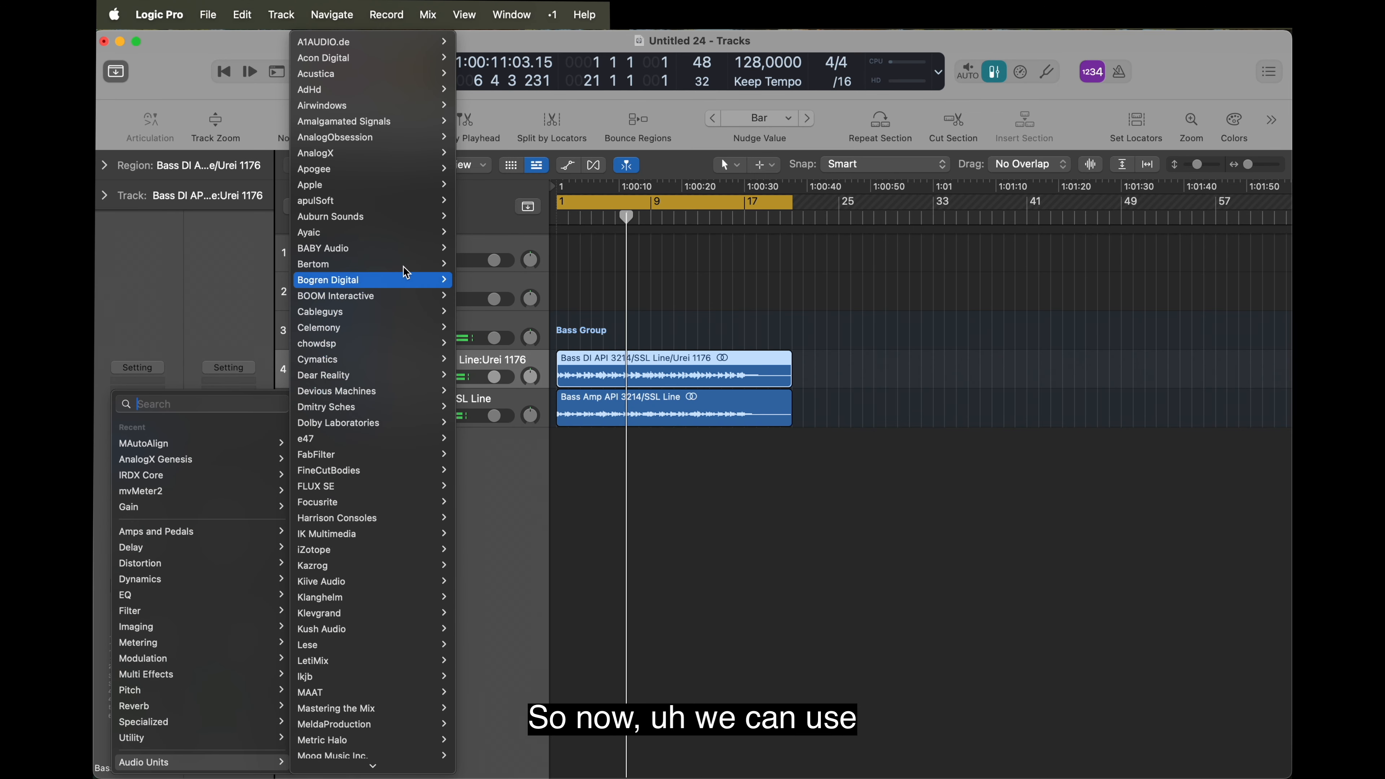
mouse_move(381, 233)
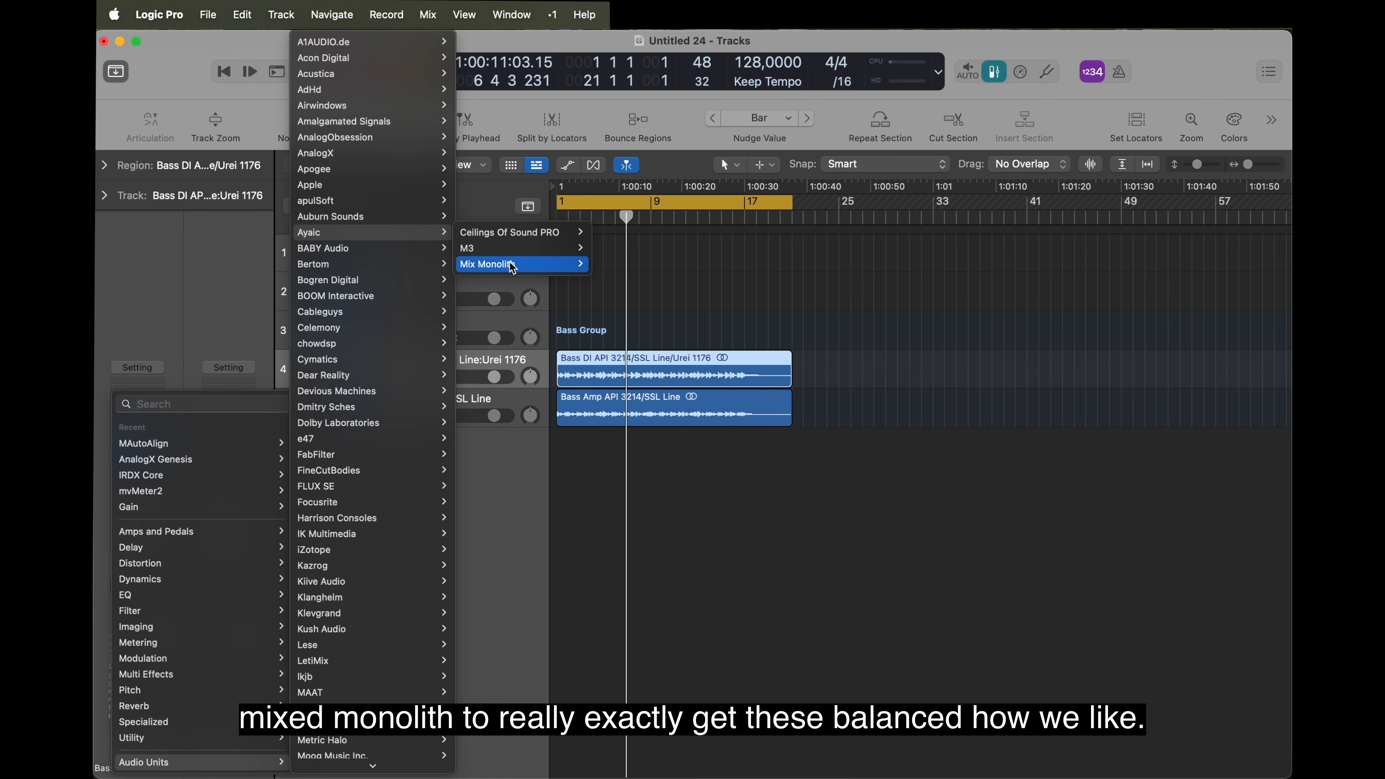
mouse_move(491, 264)
left_click(615, 264)
Insert Mix Monolith after MAutoAlign on the Bass Amp track
left_click(418, 399)
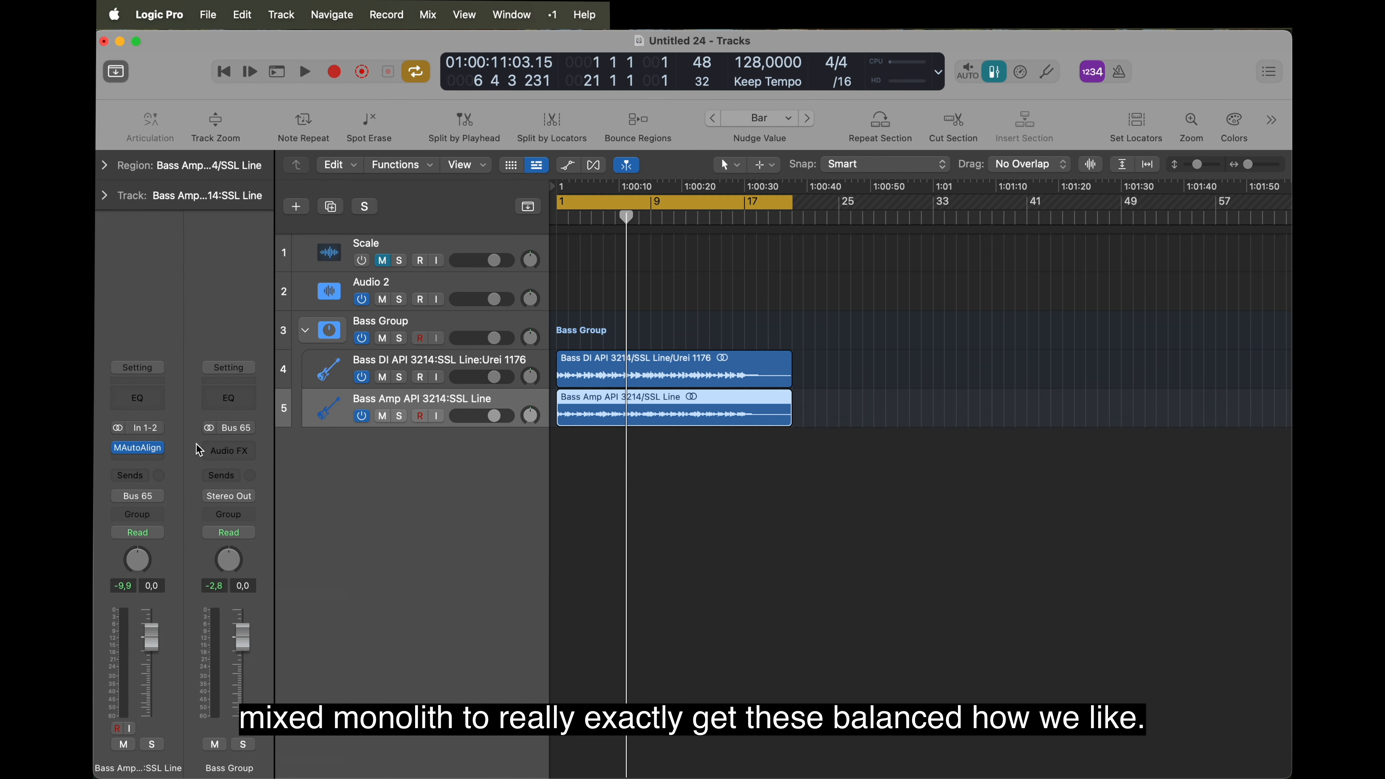
left_click(156, 463)
left_click(145, 443)
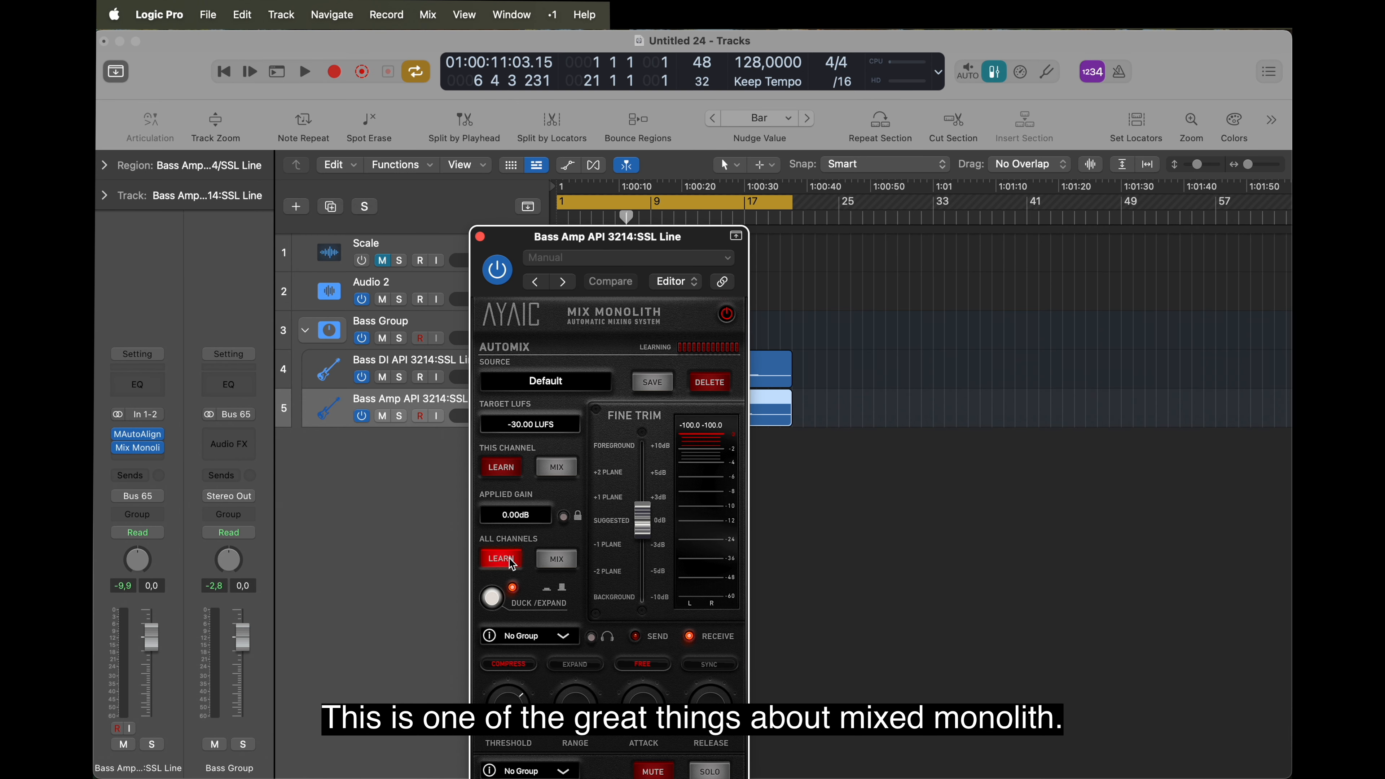
Run Mix Monolith's learning for all channels over the looped playback, and apply the mix to all channels
key("space")
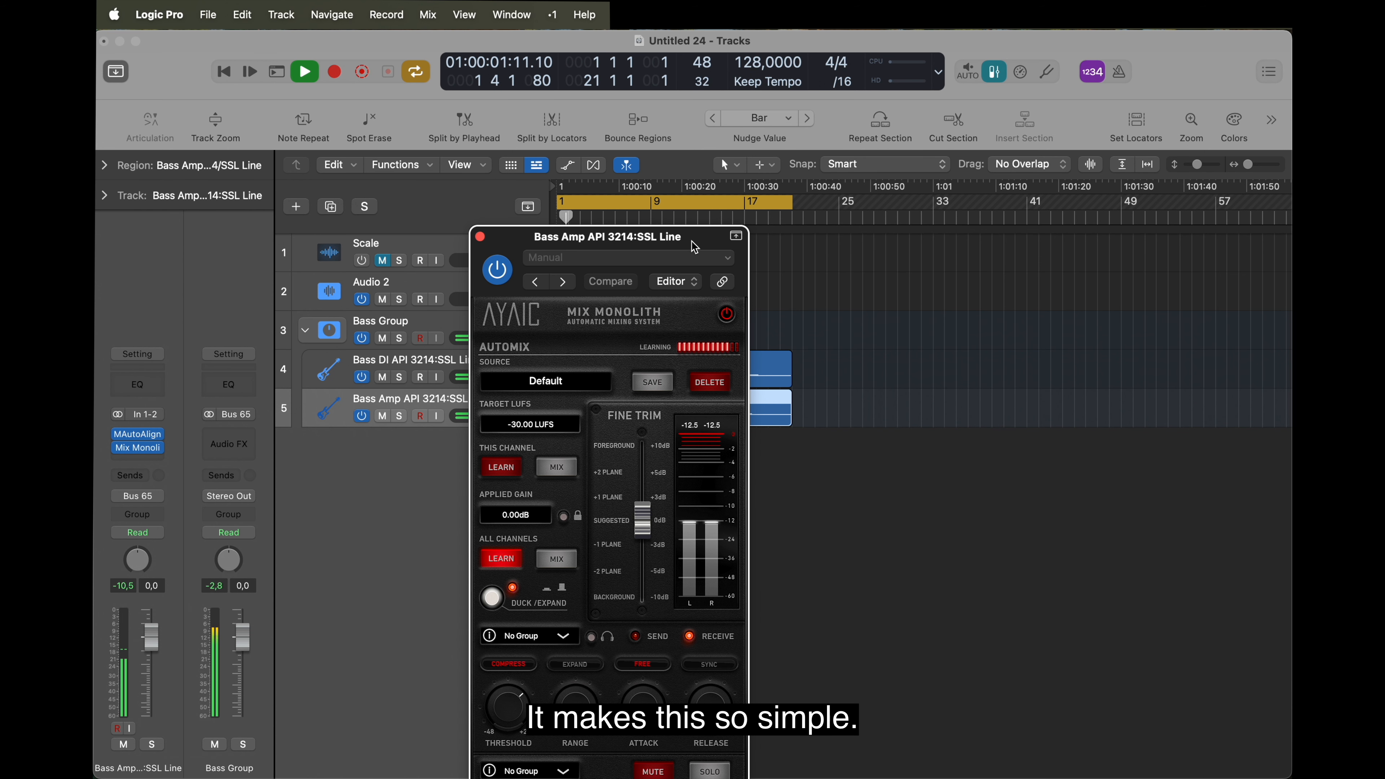
left_click_drag(694, 247, 1037, 173)
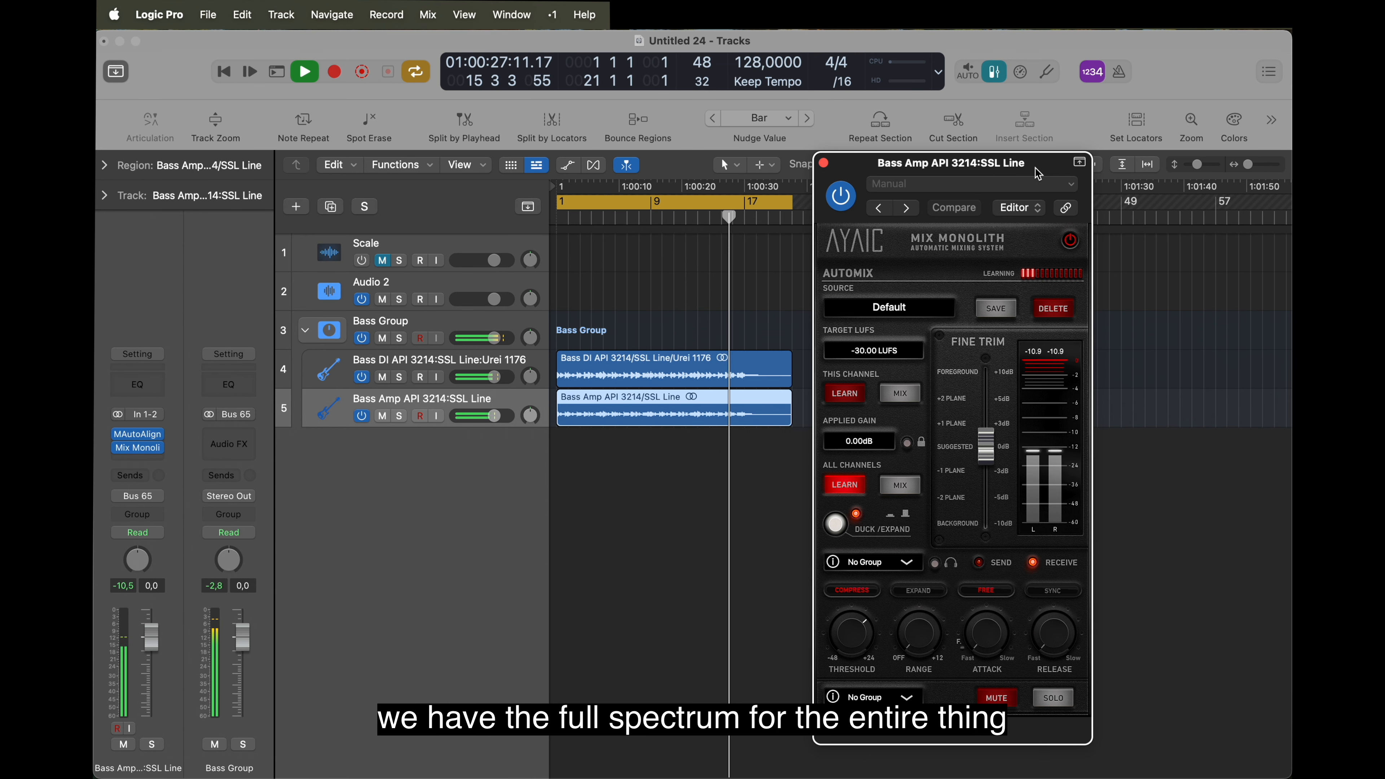
left_click(911, 489)
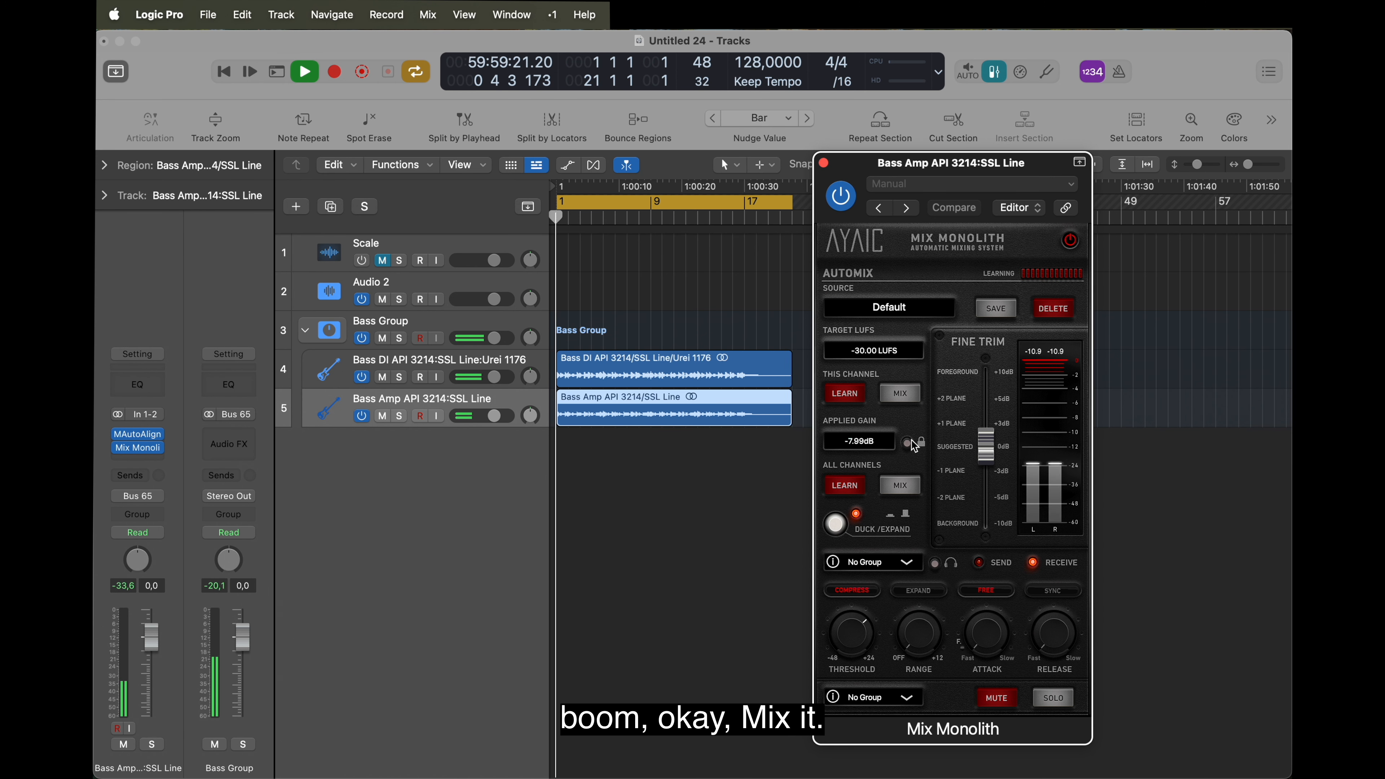
left_click_drag(967, 166, 956, 159)
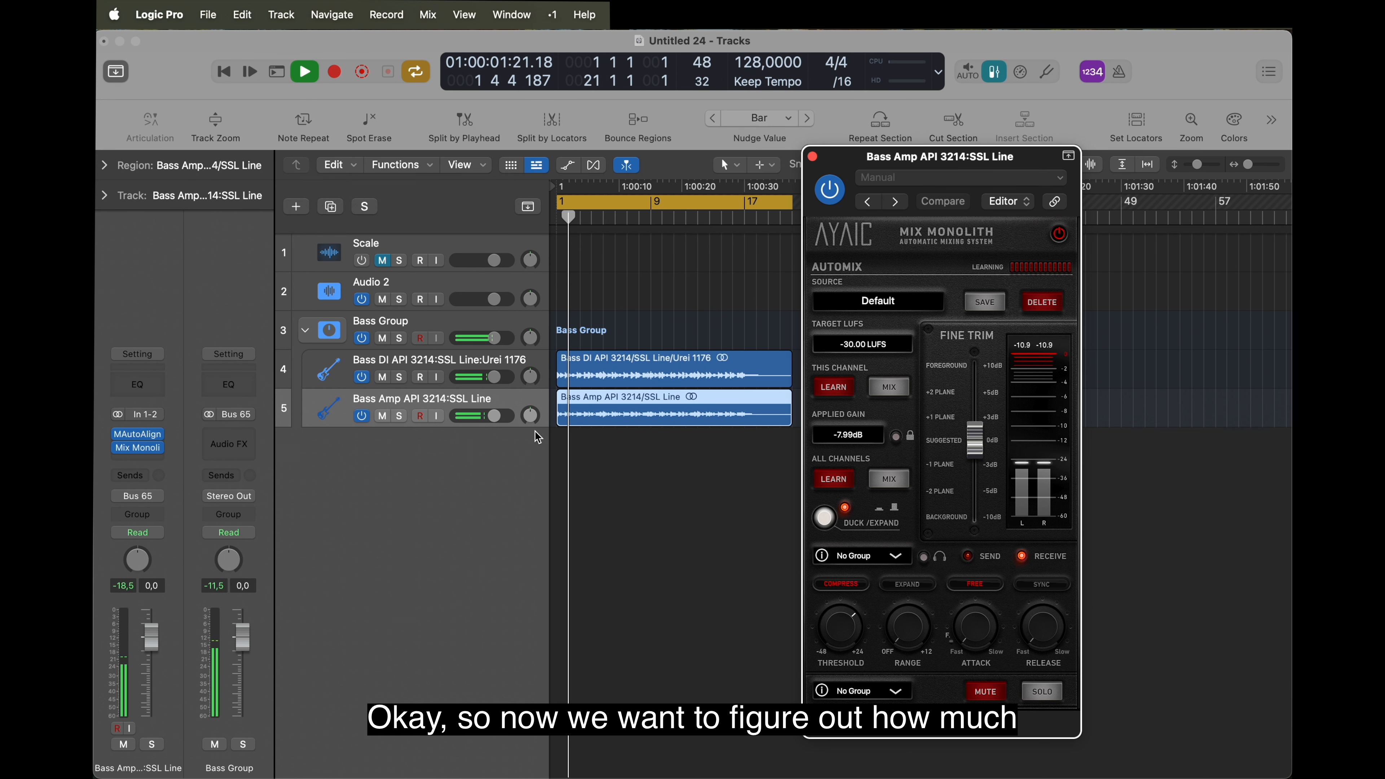
Lower the Bass DI's Mix Monolith fine trim to about -5 dB, comparing with the track muted, and select the Bass Group track
left_click(469, 365)
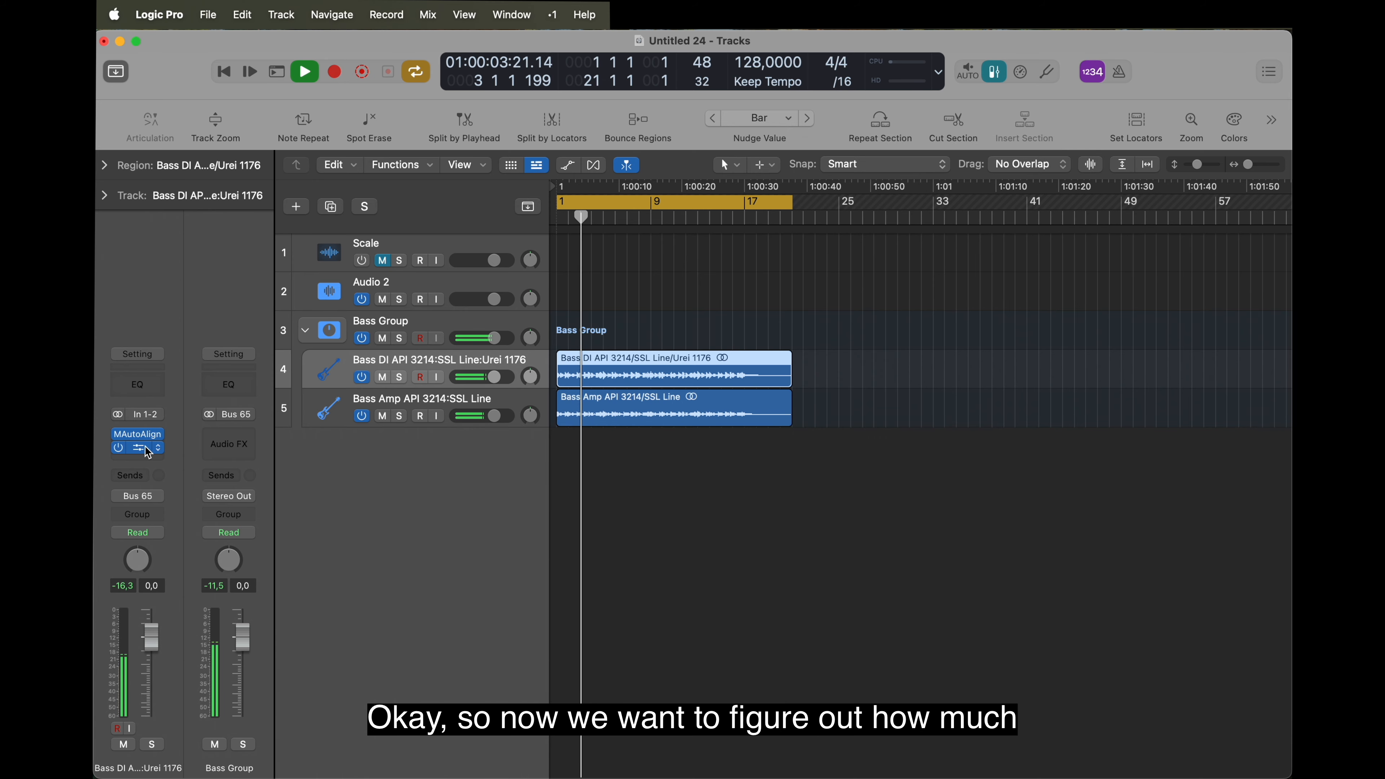
left_click_drag(579, 236, 763, 203)
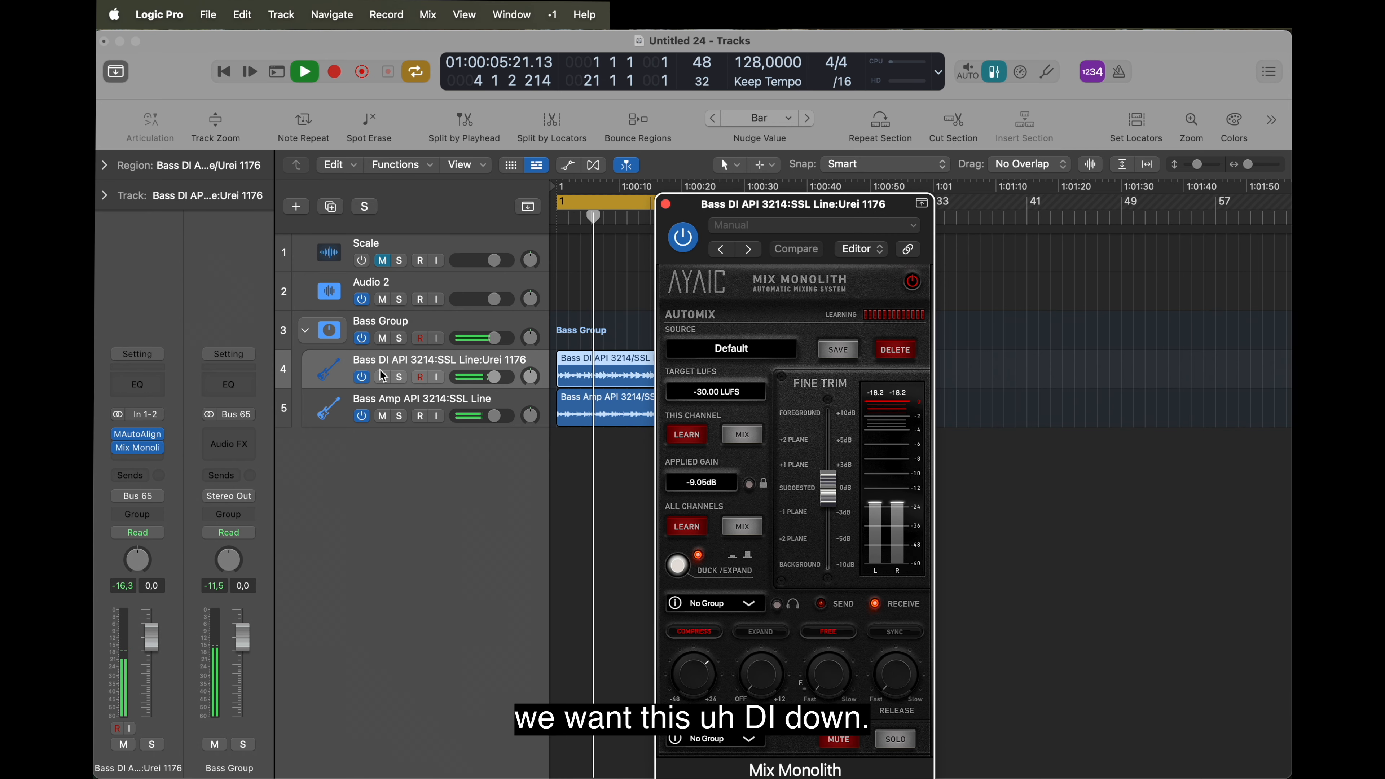
left_click(384, 377)
left_click(383, 377)
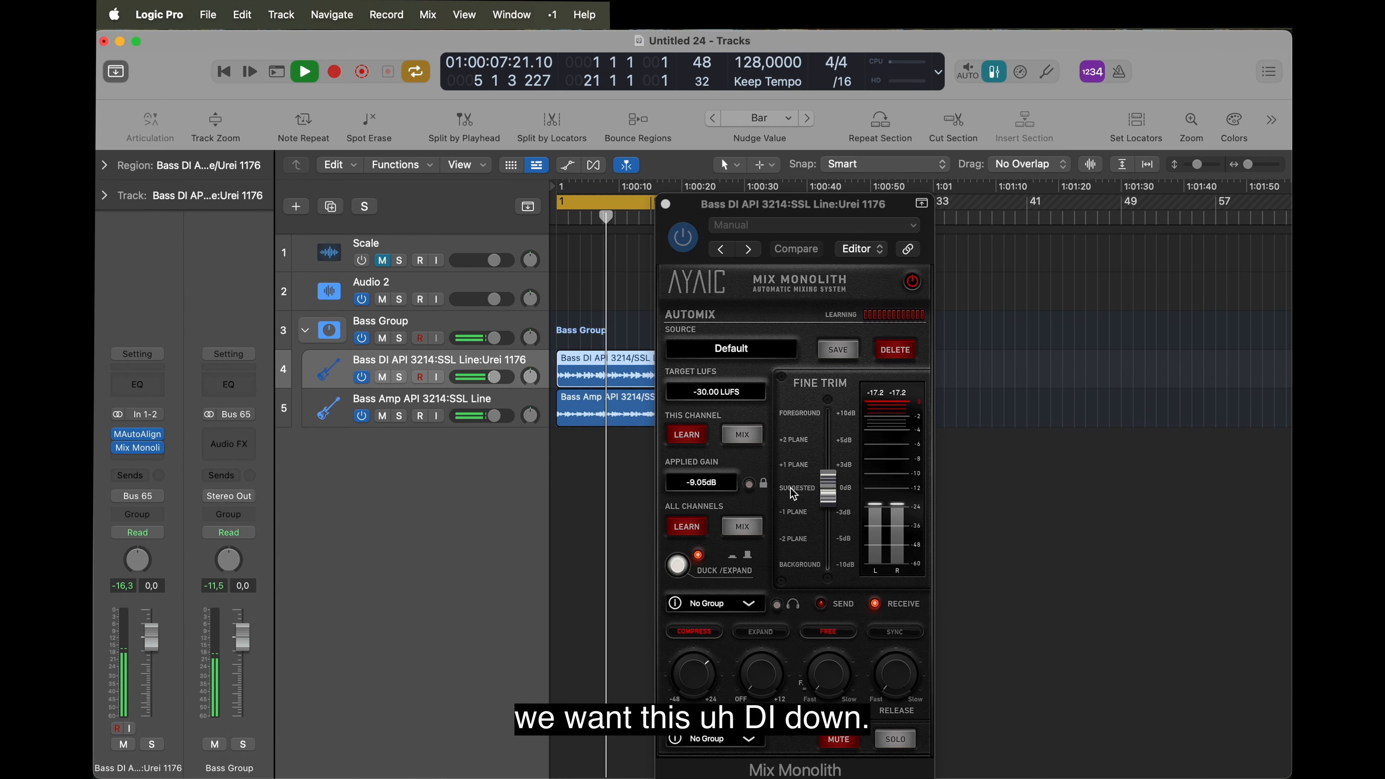
mouse_move(827, 495)
left_click_drag(826, 495, 826, 545)
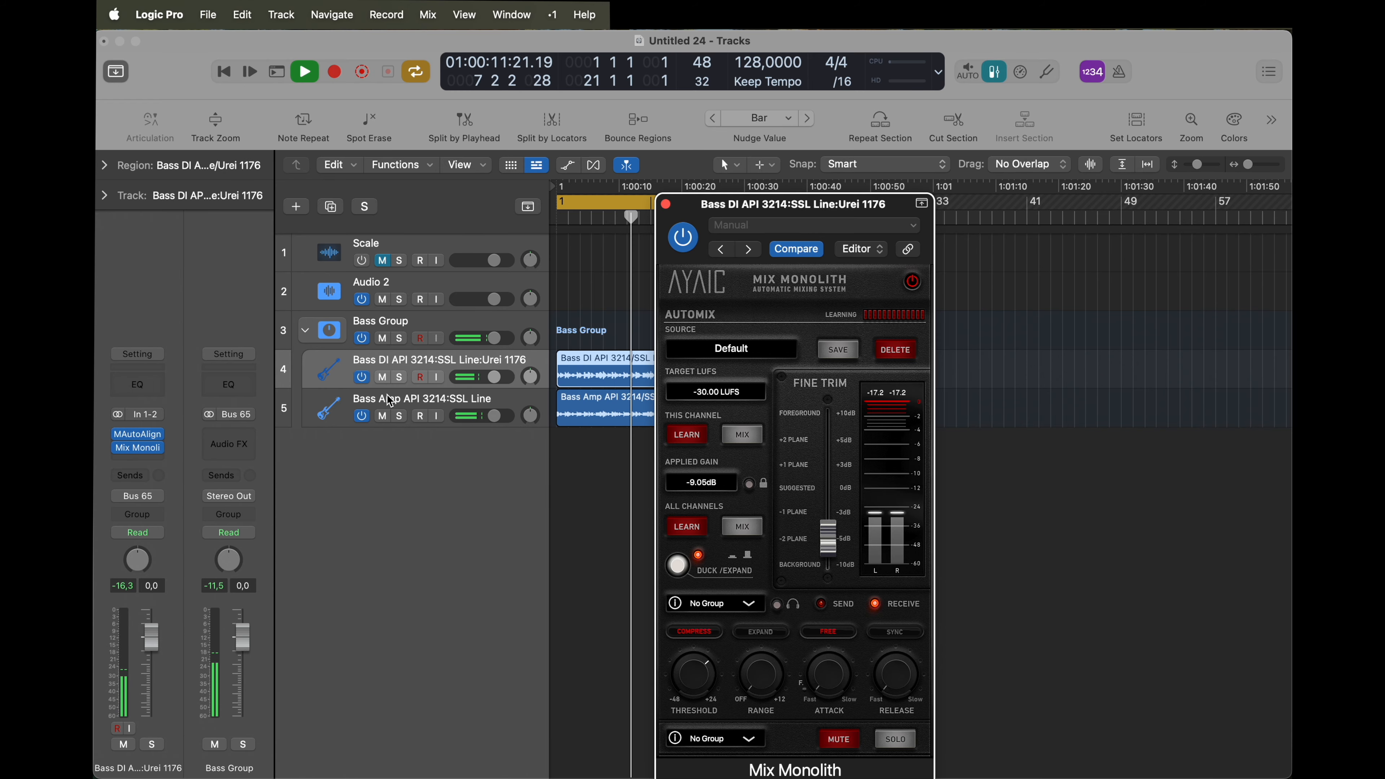
left_click(383, 377)
left_click(383, 376)
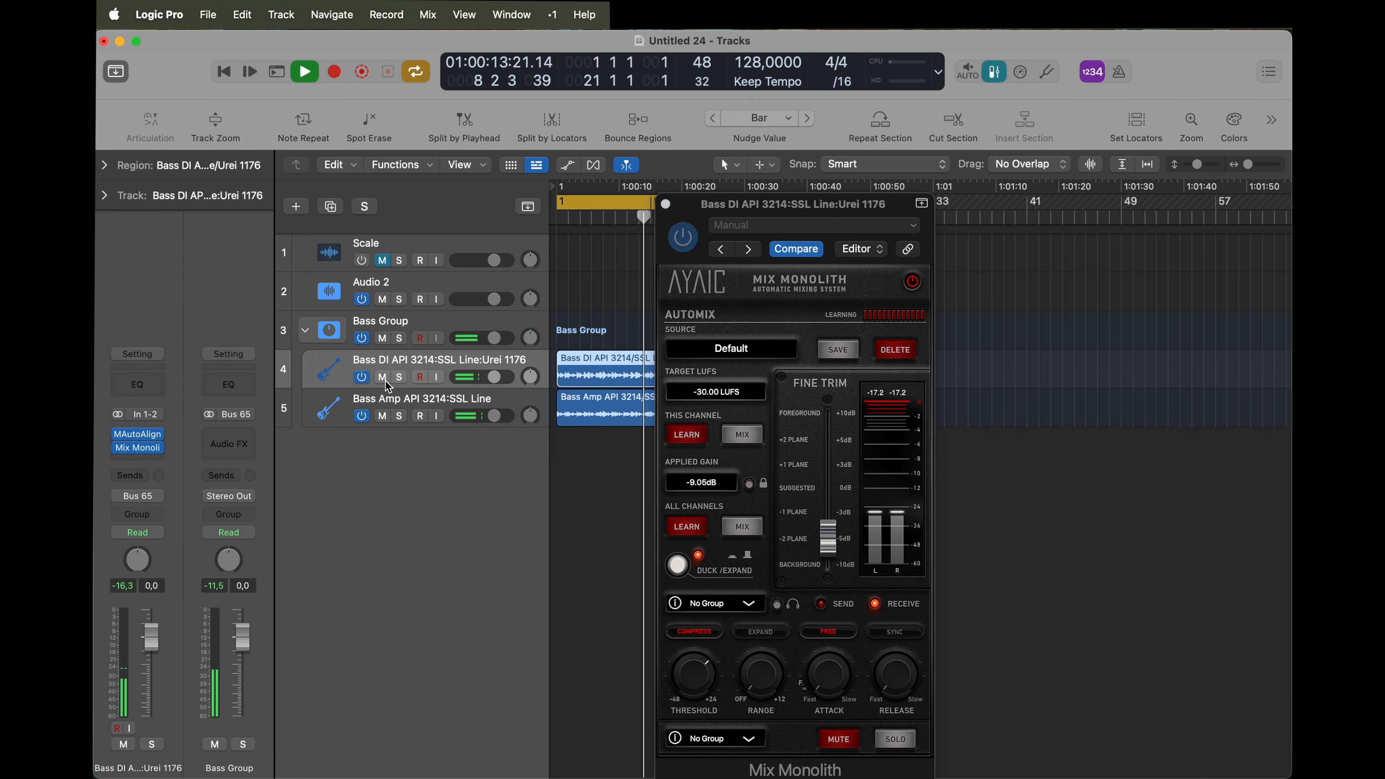
left_click(665, 204)
key("space")
left_click(423, 325)
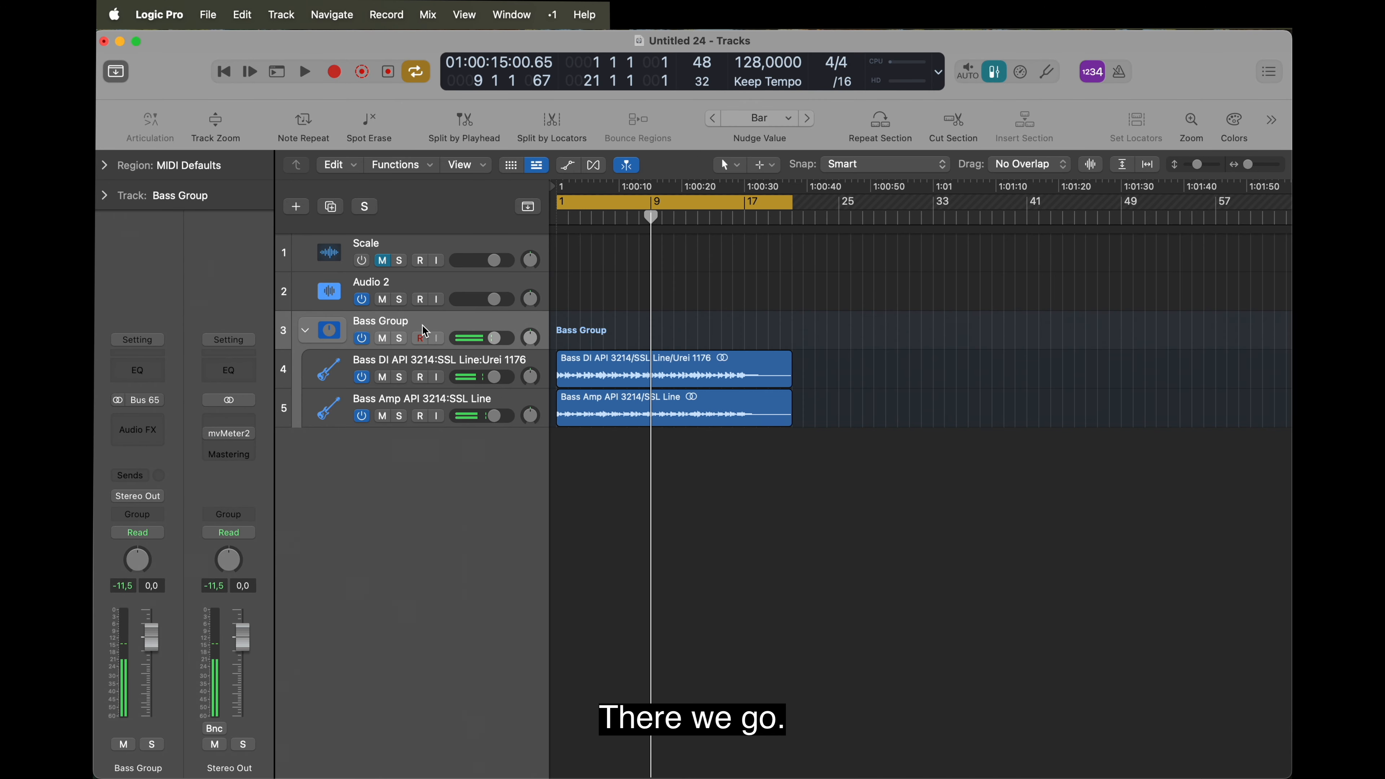
left_click(140, 434)
left_click(162, 444)
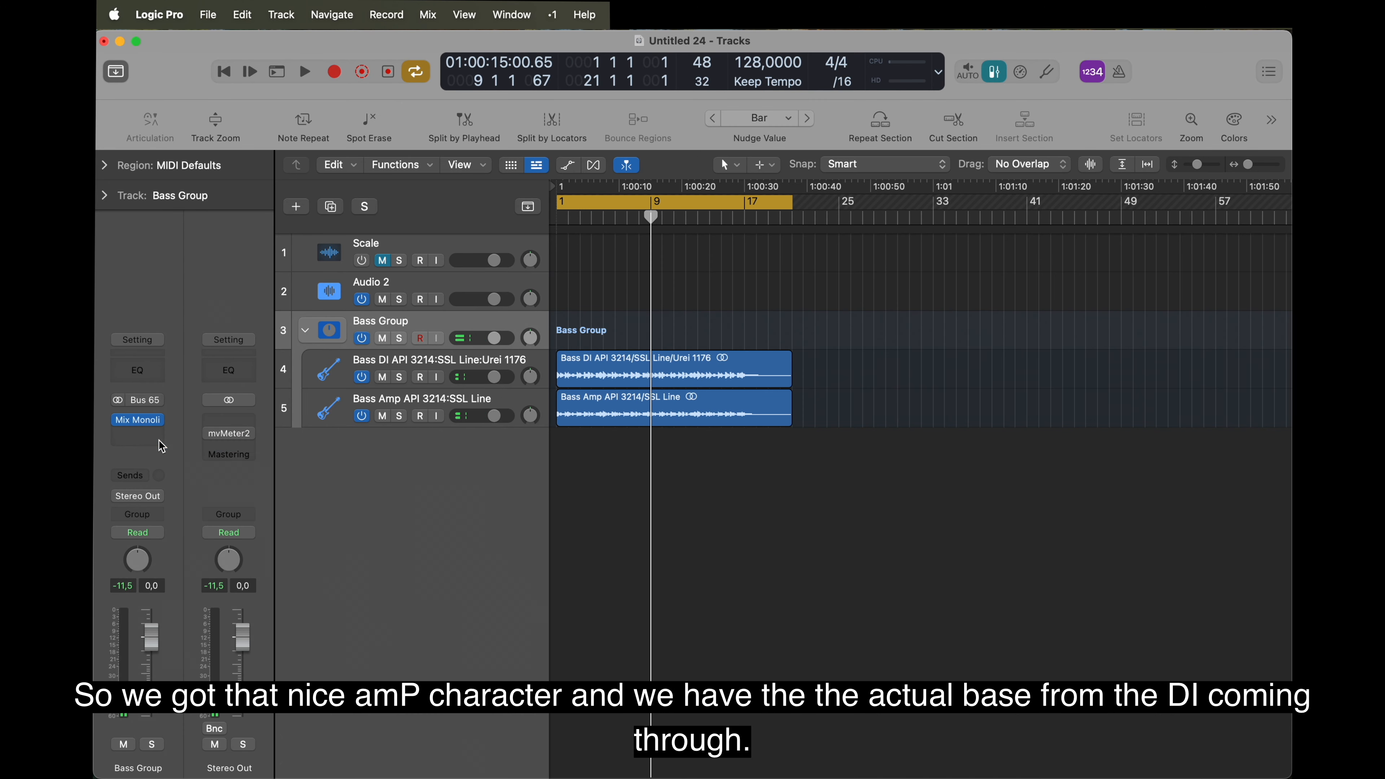
left_click(159, 422)
left_click(217, 401)
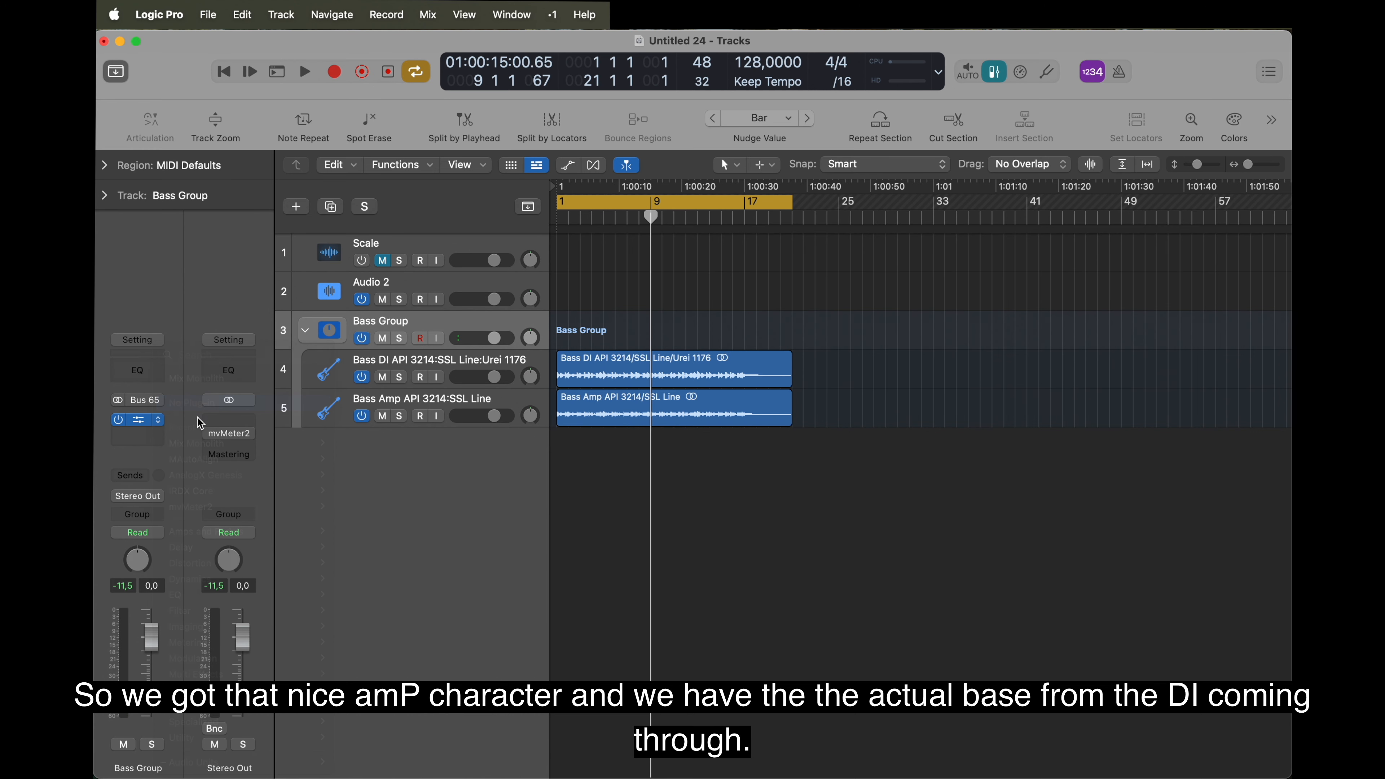
Place mvMeter2 on the Bass Group and play from the start to meter its VU level
left_click(151, 428)
left_click(174, 508)
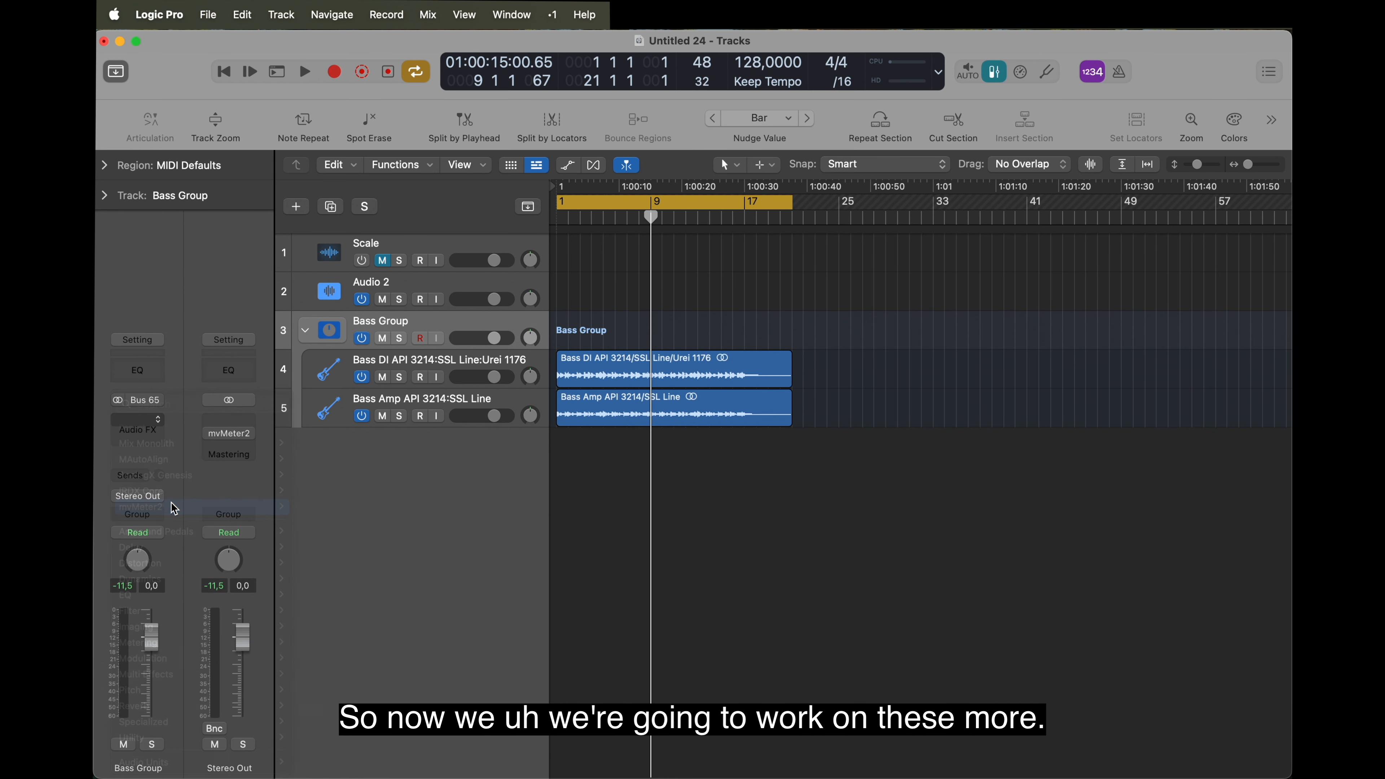
key("Return")
key("space")
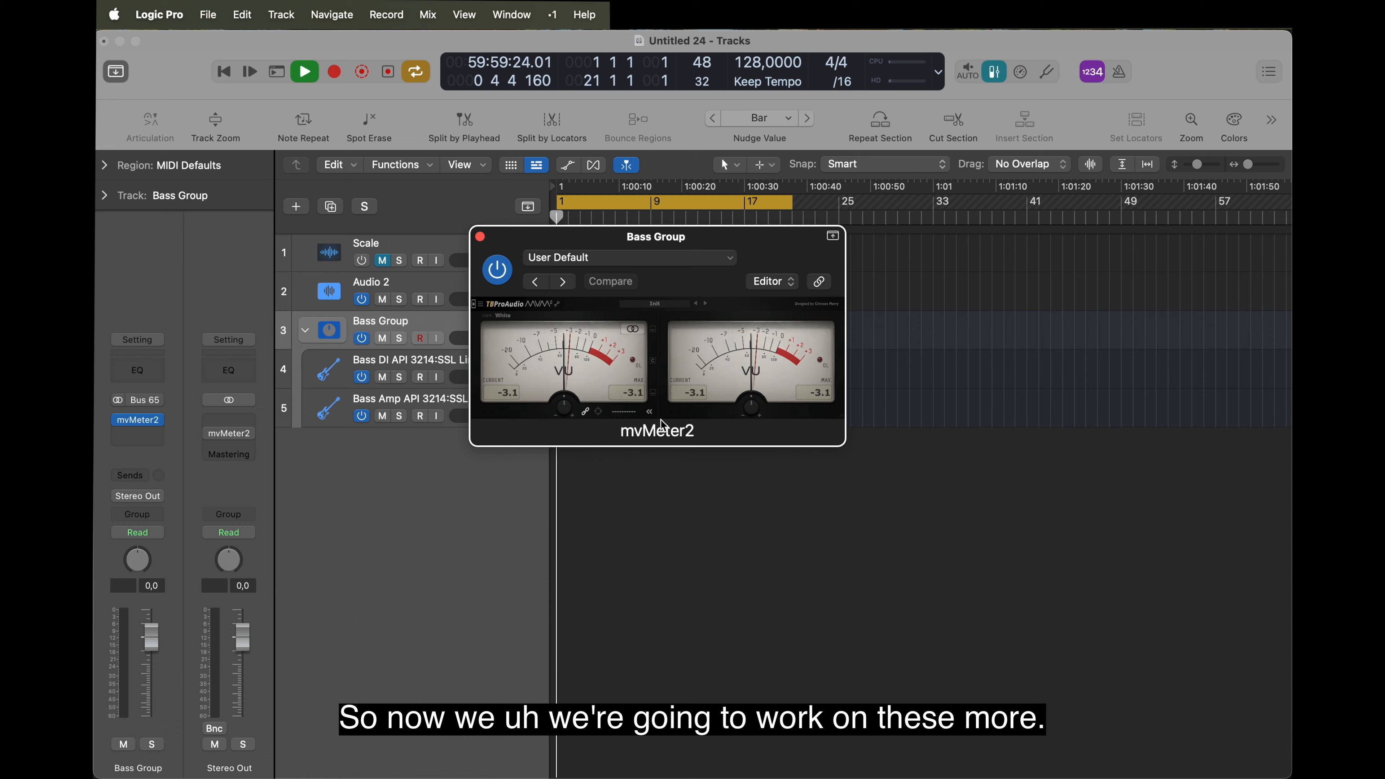
left_click_drag(752, 243, 948, 356)
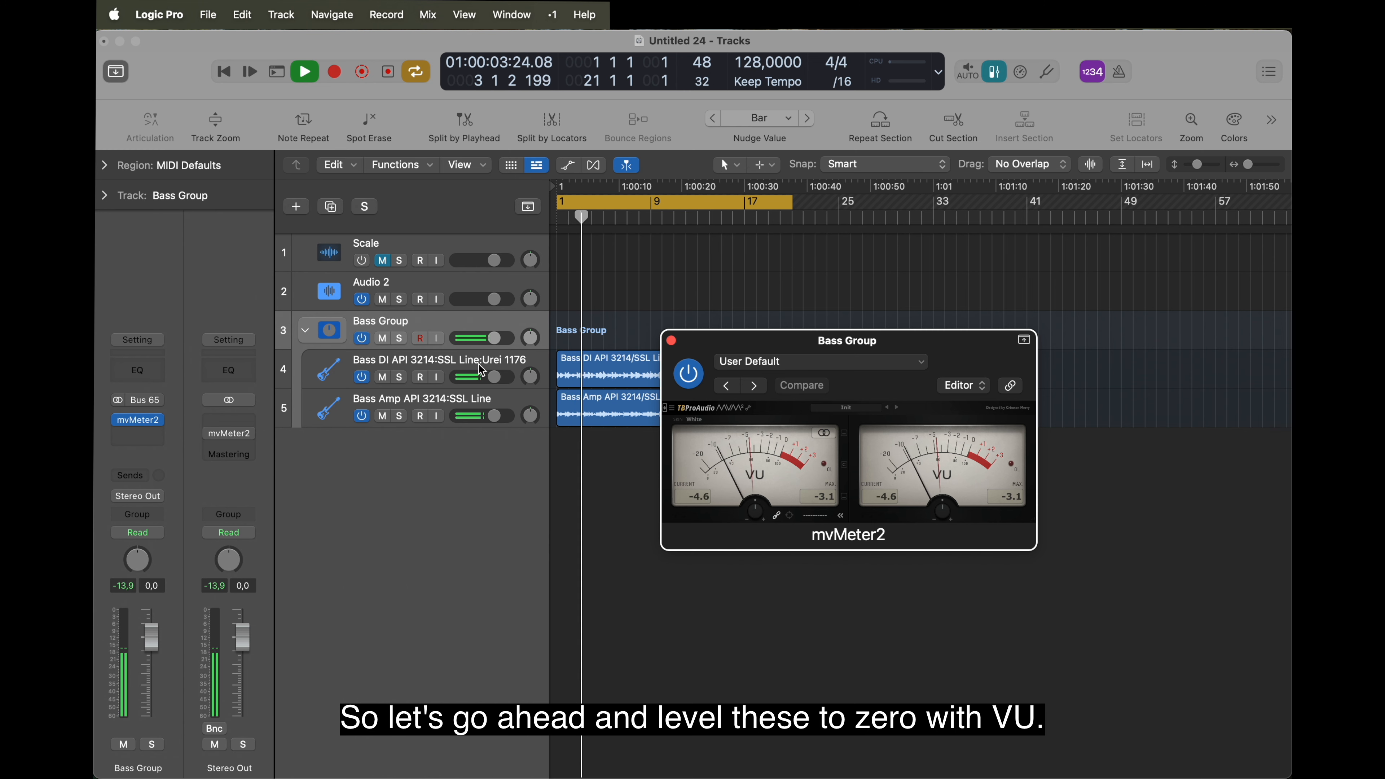
Insert the Gain plug-in ahead of mvMeter2 on the Bass Group and set its gain to 3 dB
left_click(138, 434)
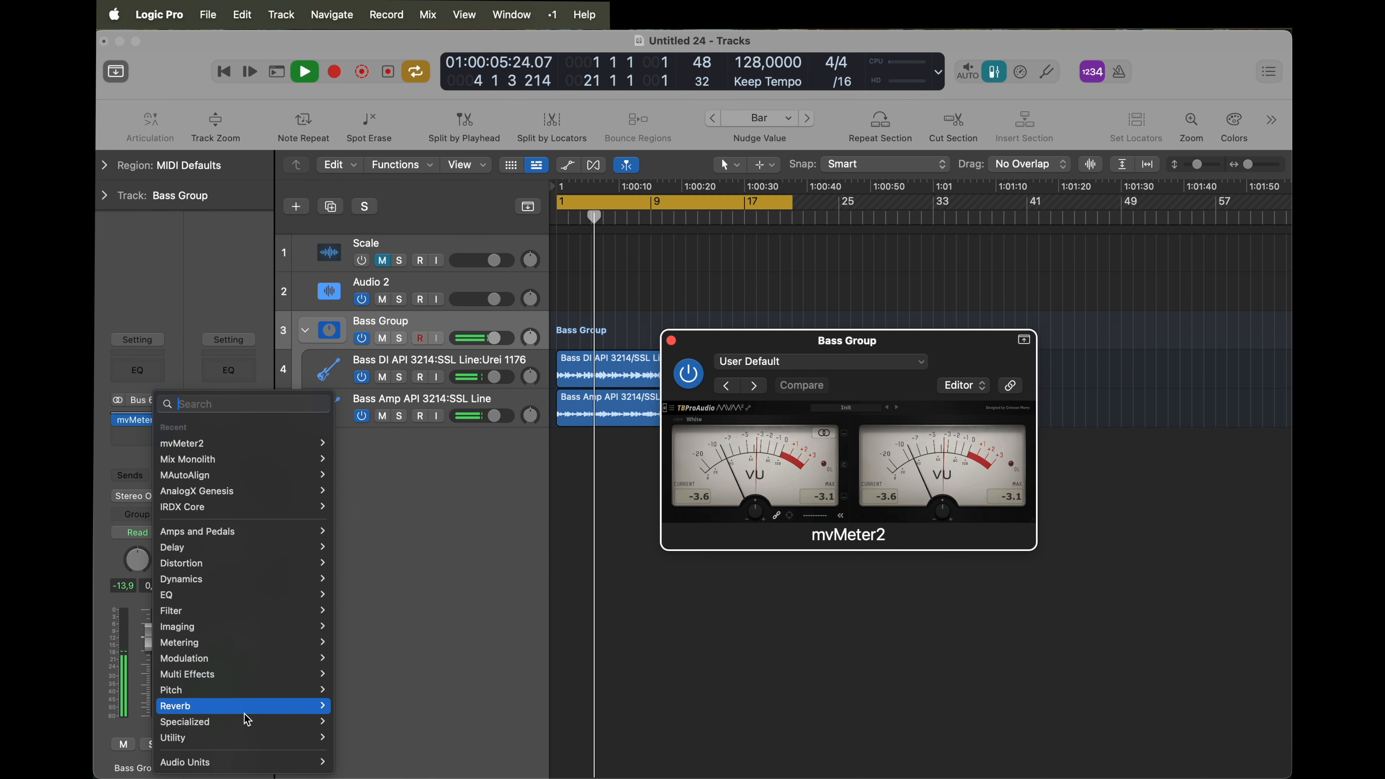
mouse_move(287, 737)
mouse_move(373, 734)
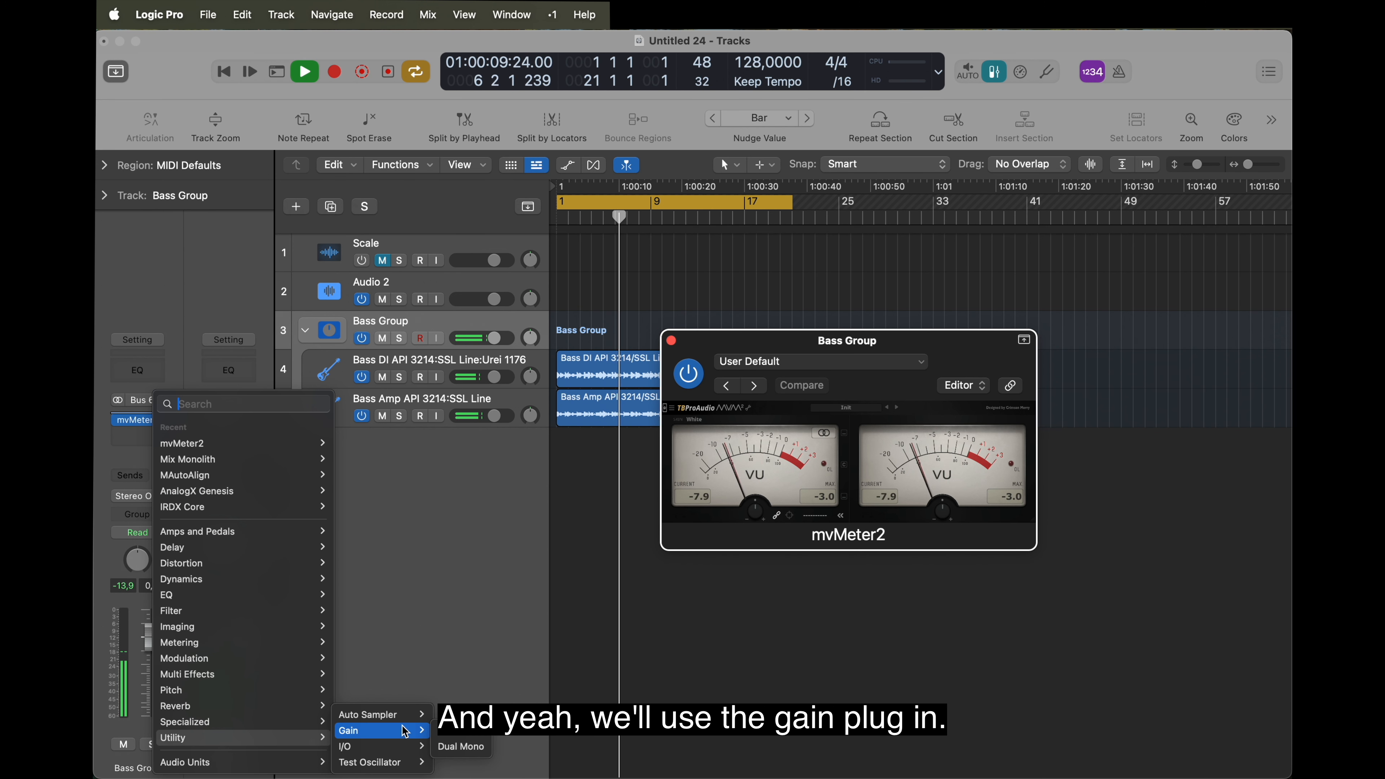
left_click(449, 730)
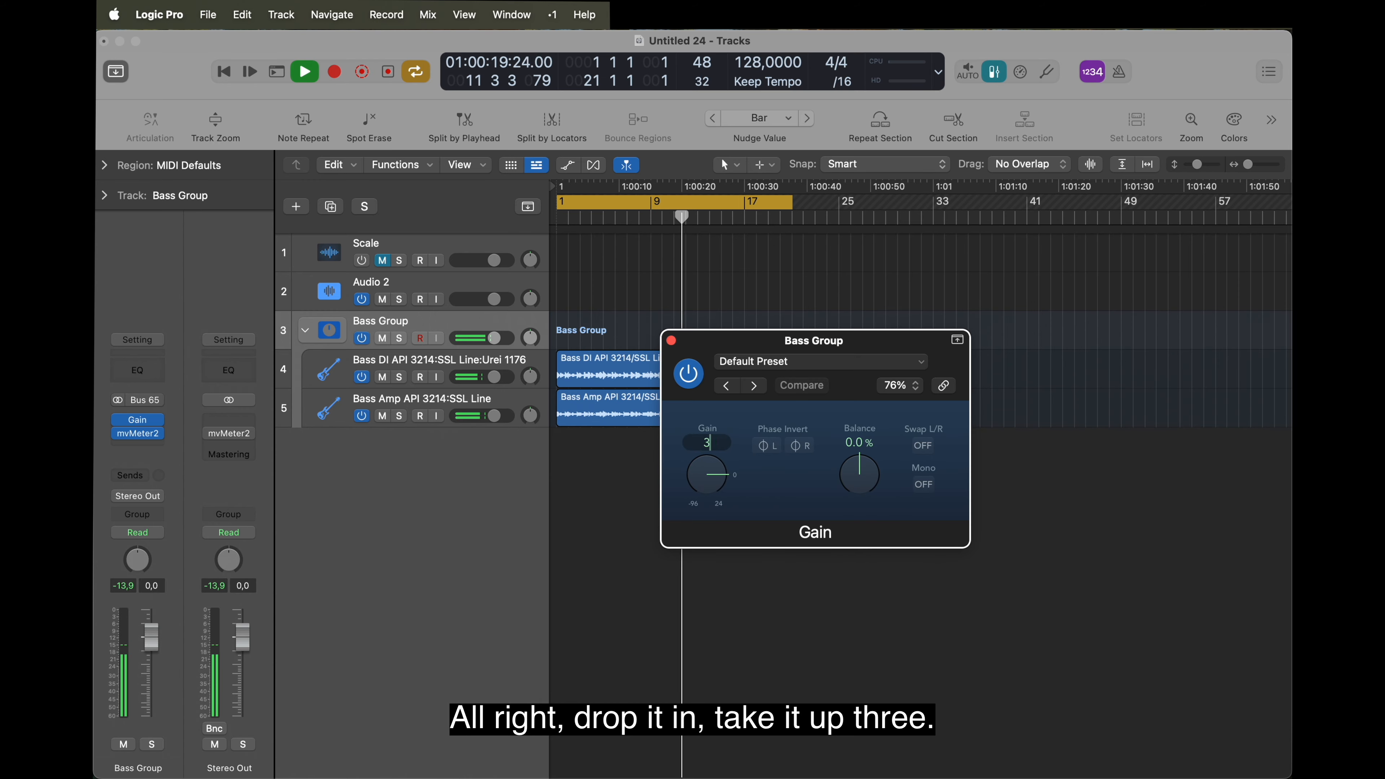
key("Return")
left_click(672, 341)
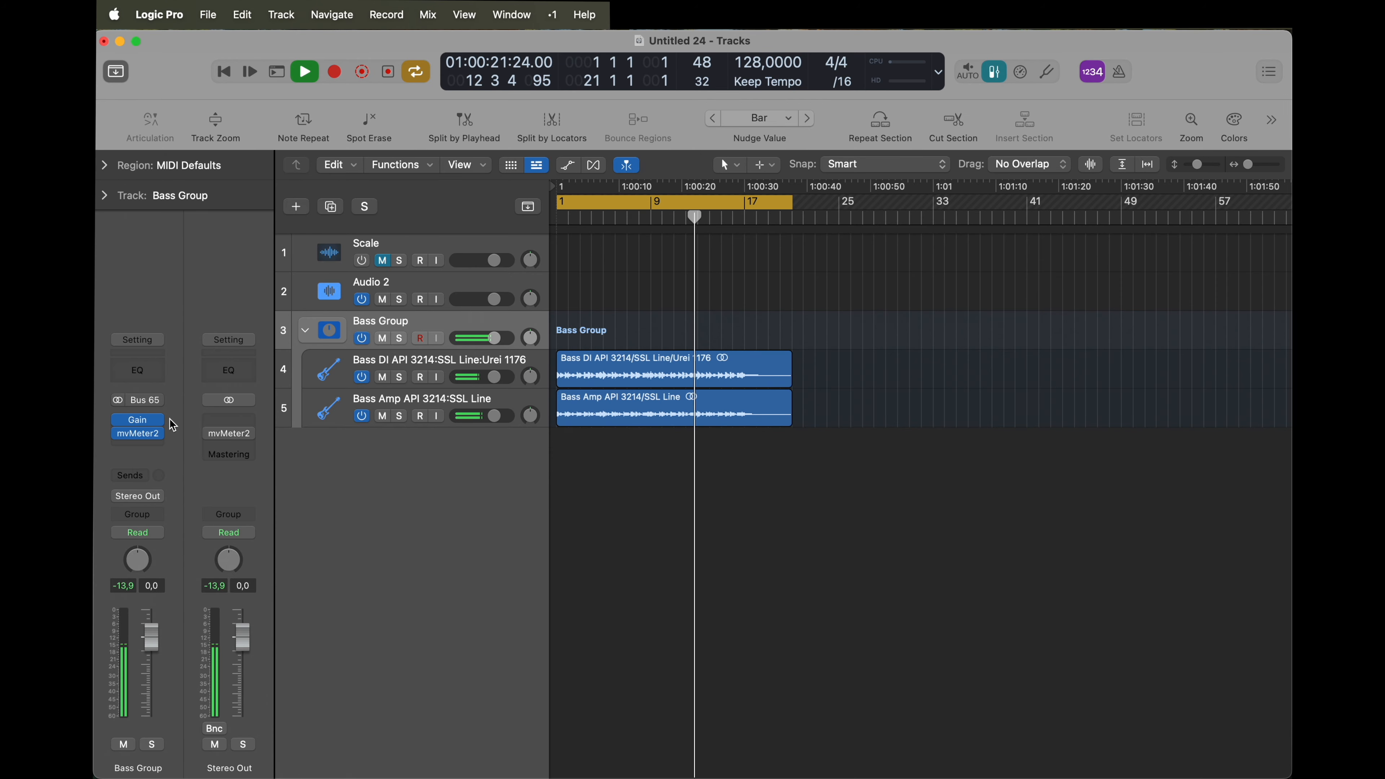
Check the Bass Group's level in mvMeter2, bypass the meter, and collapse the track stack
left_click(137, 433)
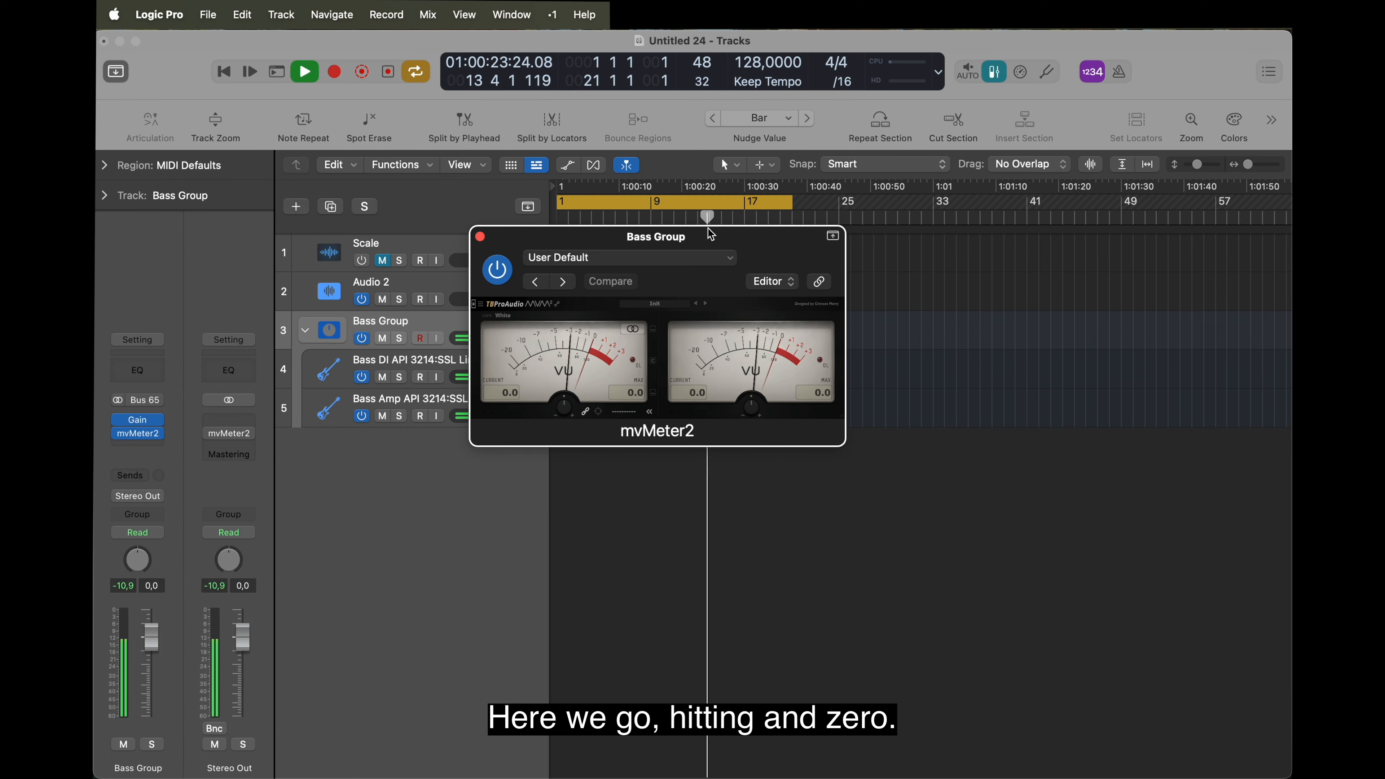
left_click_drag(708, 232, 799, 362)
left_click(572, 367)
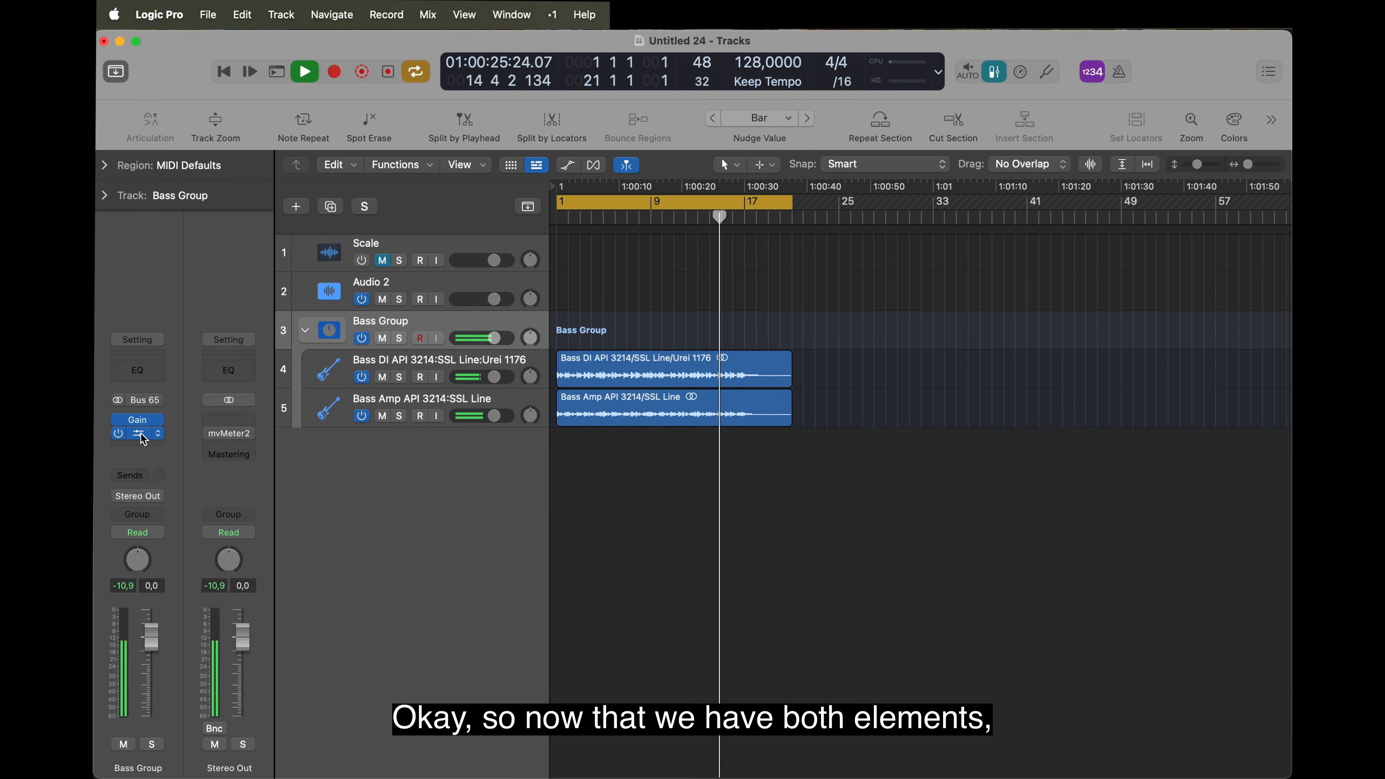
left_click(142, 435, "alt")
left_click(305, 330)
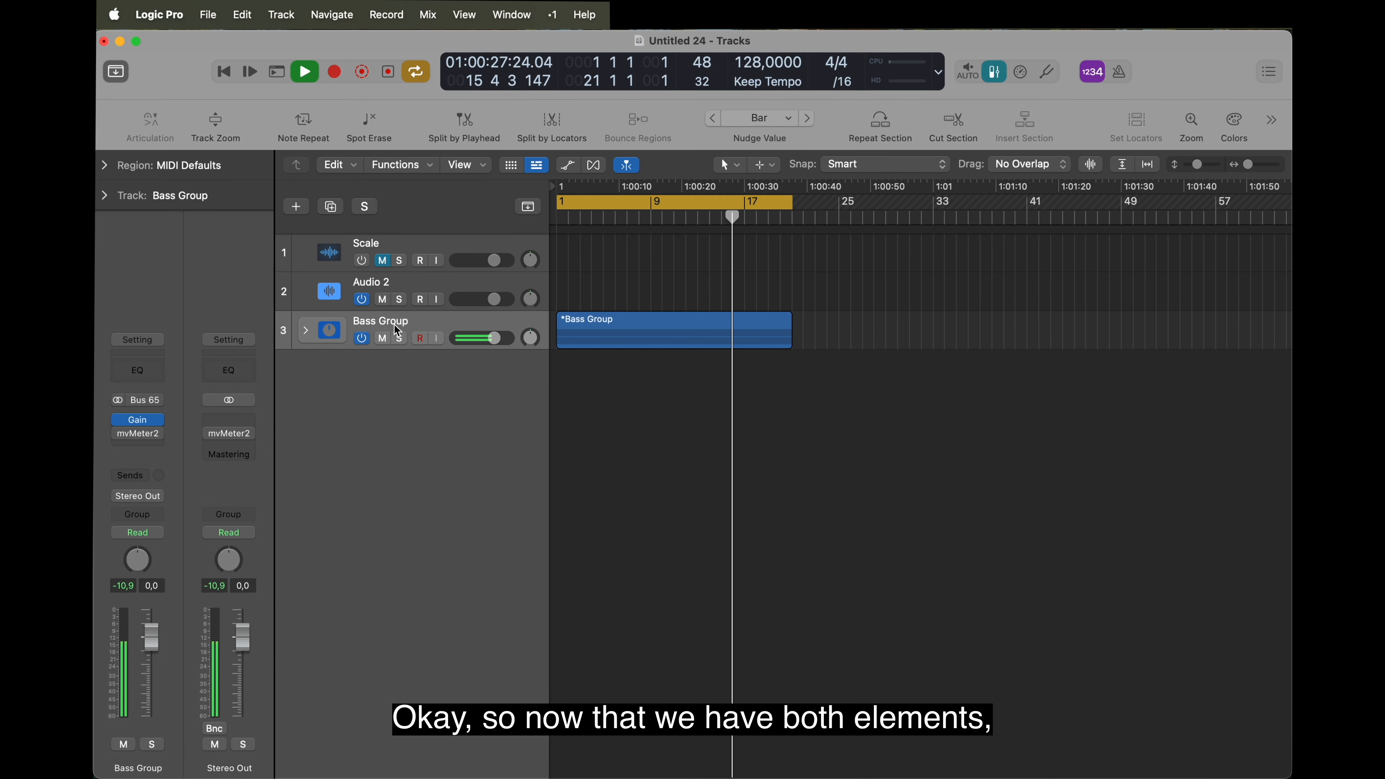
Stop playback and insert AnalogX Genesis between Gain and mvMeter2 on the Bass Group
left_click(156, 435)
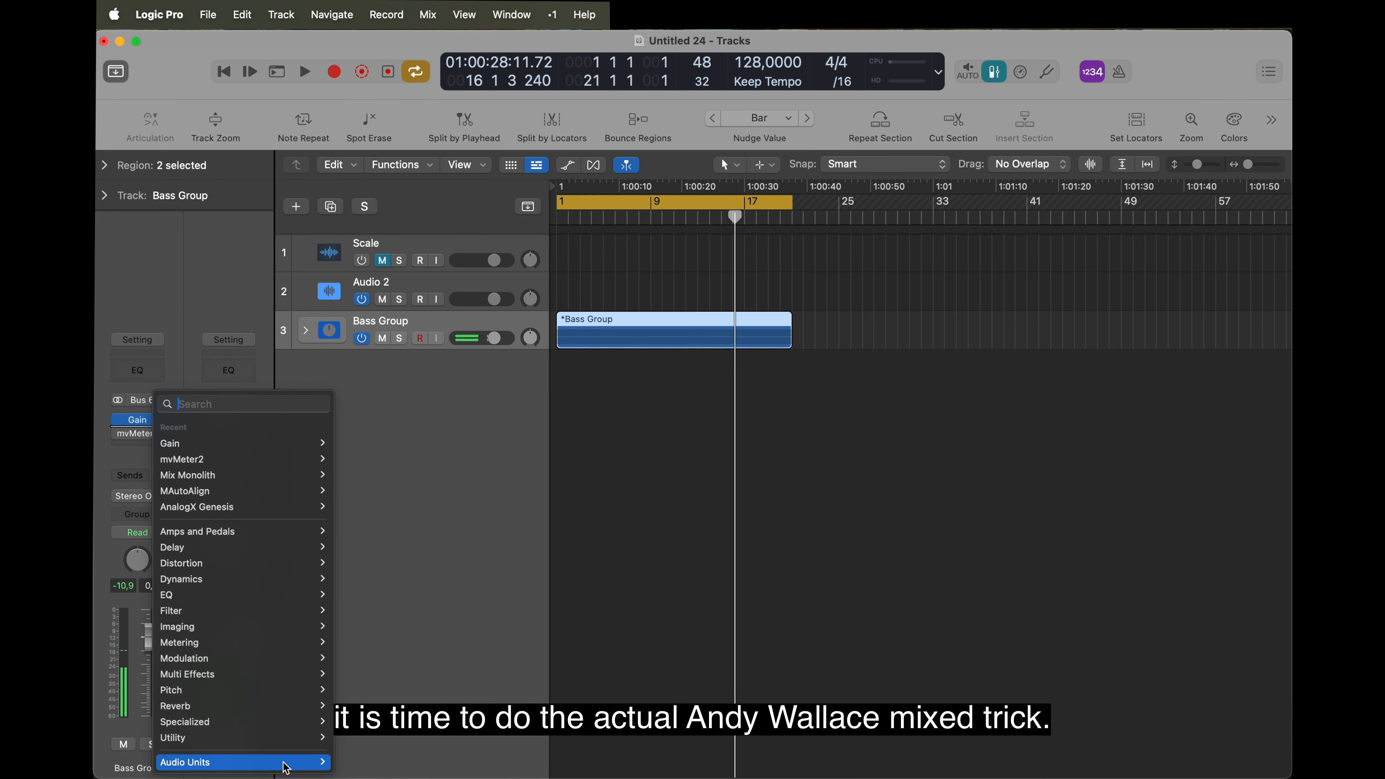
mouse_move(284, 762)
mouse_move(436, 155)
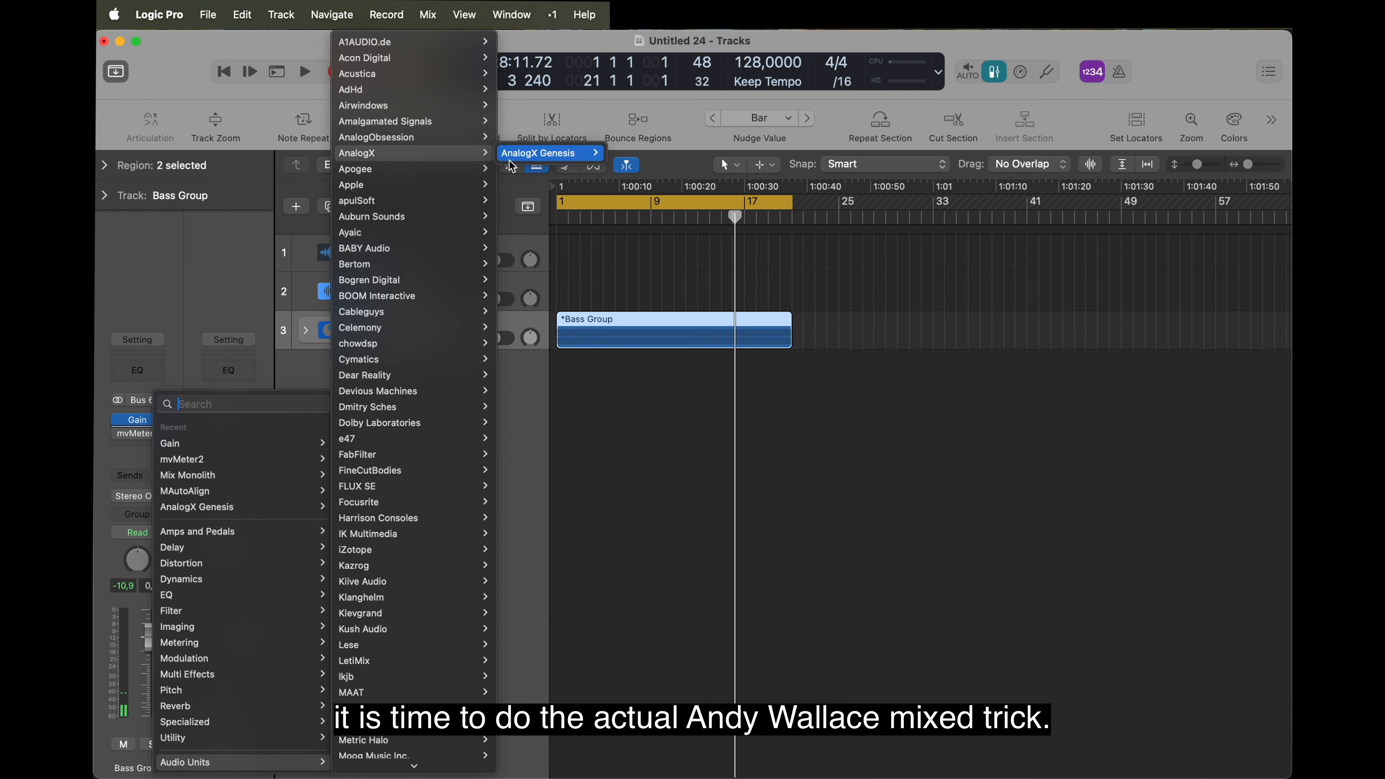
left_click(630, 154)
left_click(144, 421)
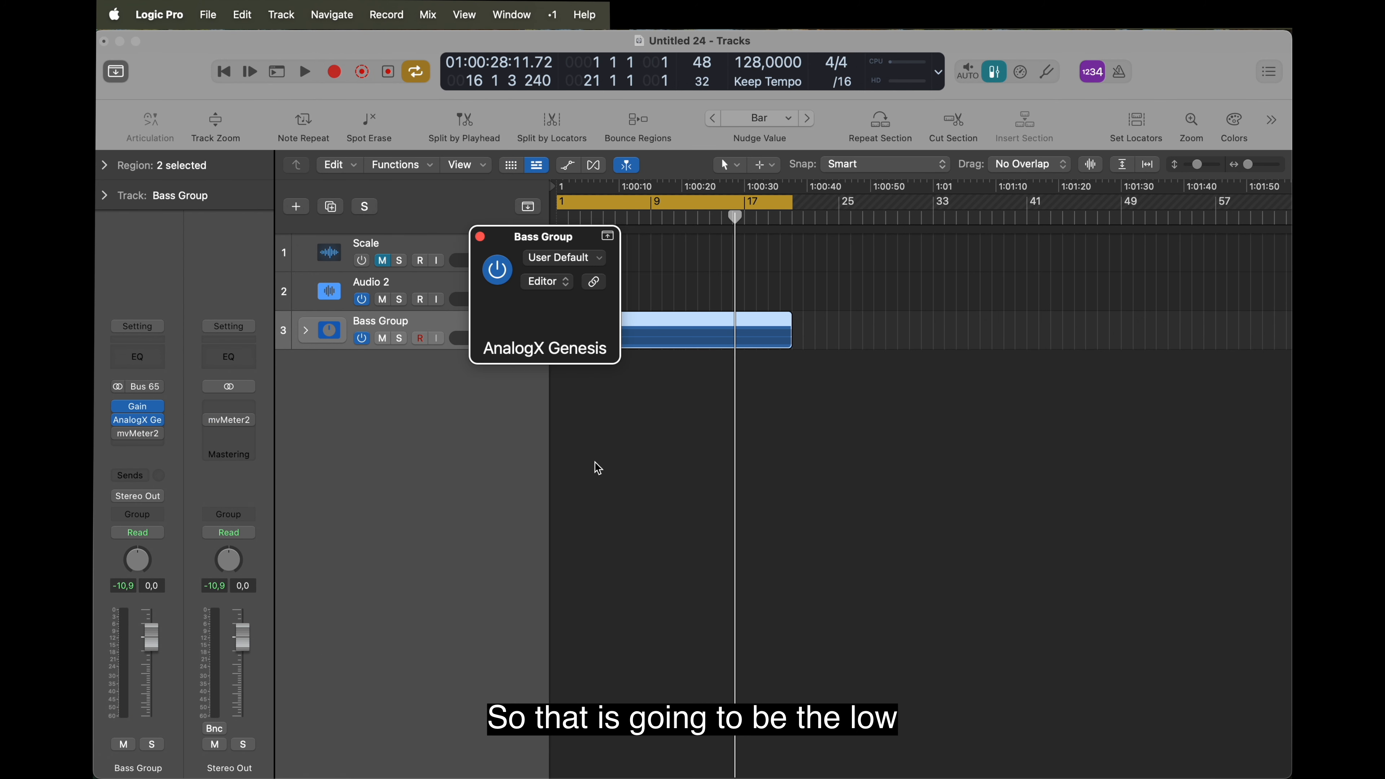
left_click_drag(842, 233, 660, 76)
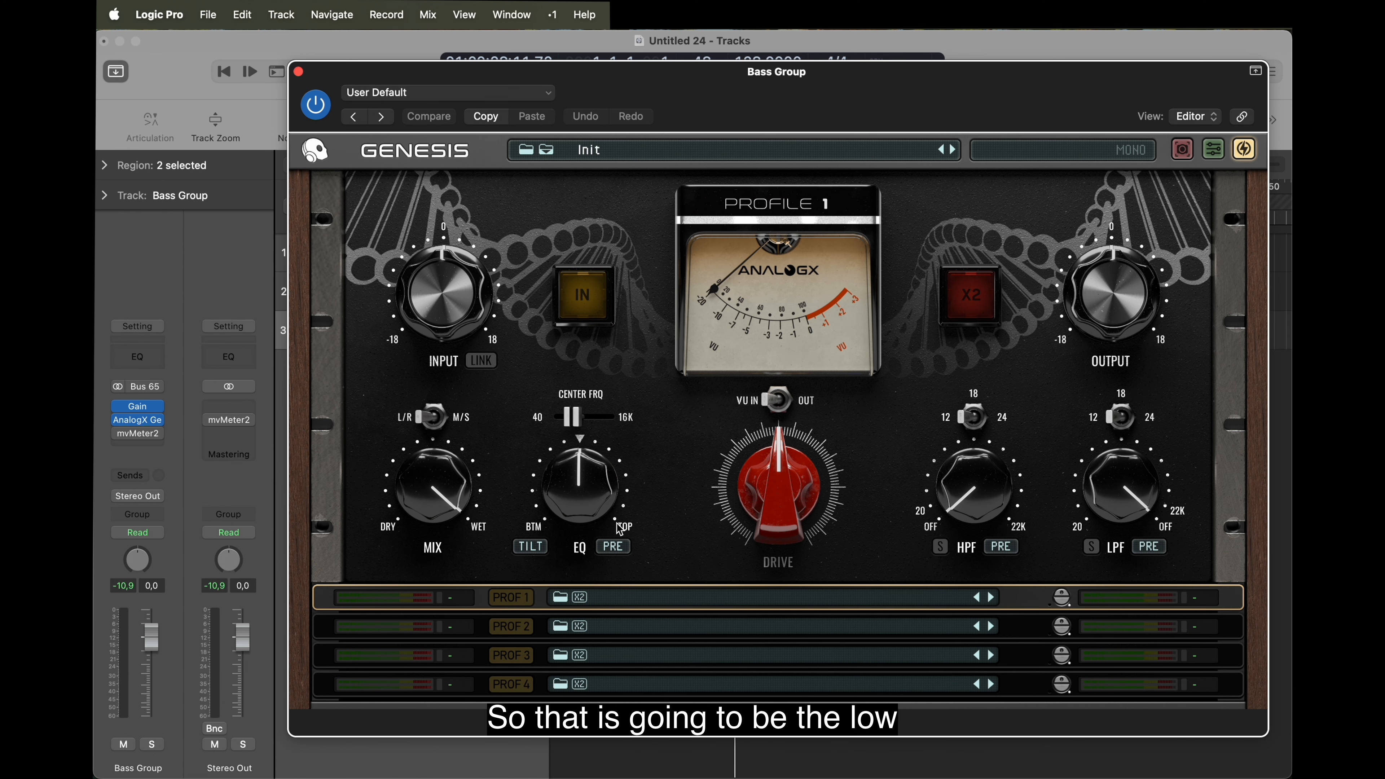
Load the profile 1073 CH1 MAXED ANDY WALLACE KICK & BASS TRICK_HQ_d1 into Genesis slot PROF 1
left_click(560, 596)
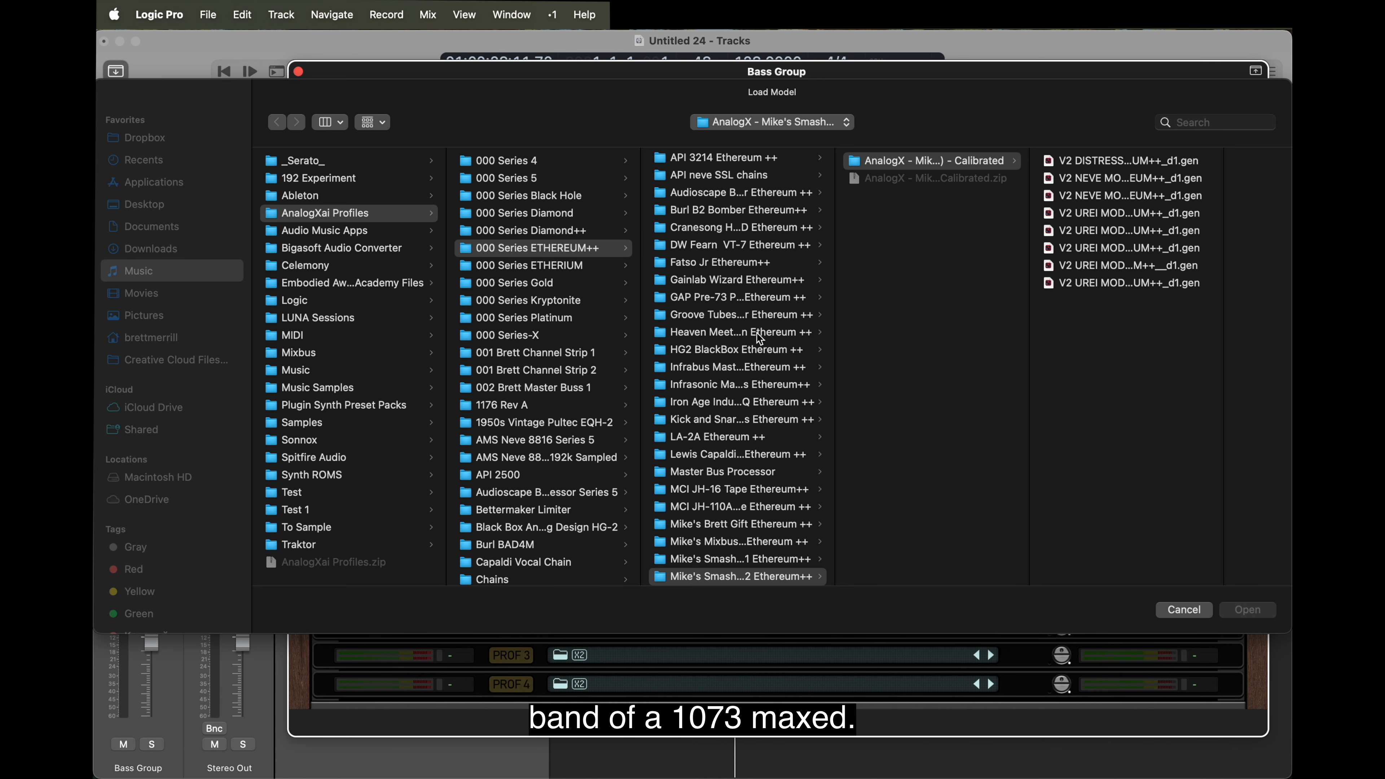
scroll(756, 334, "down", 8)
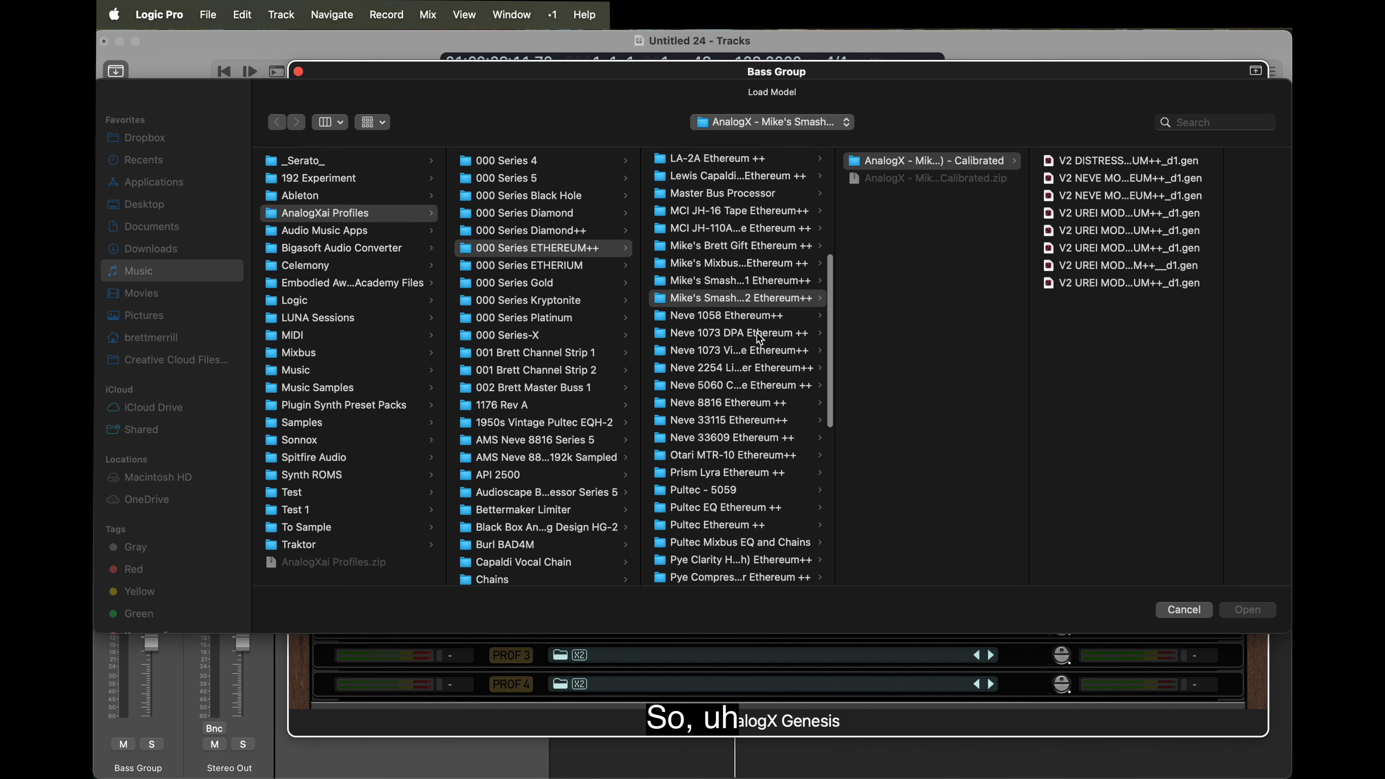
left_click(761, 343)
left_click(906, 164)
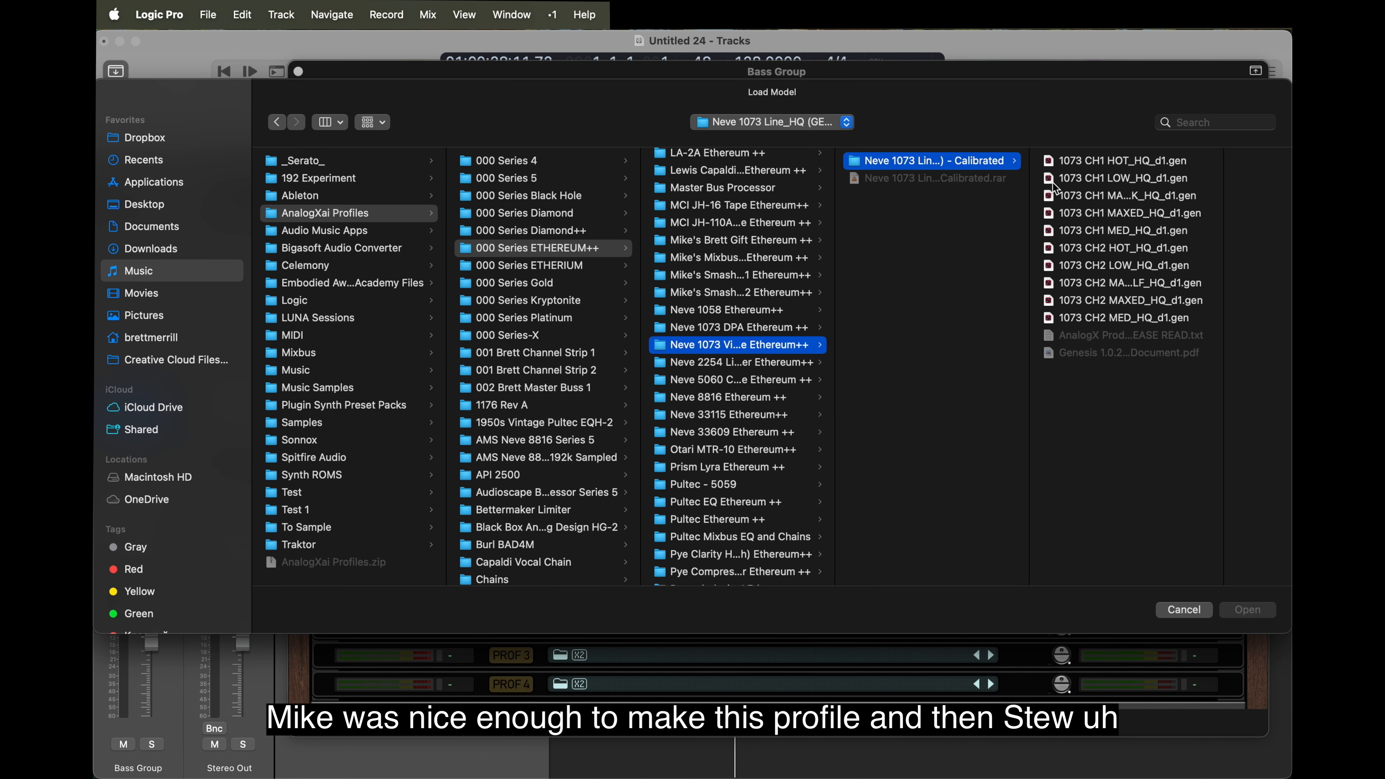
left_click(1071, 160)
key("Down")
key("Down")
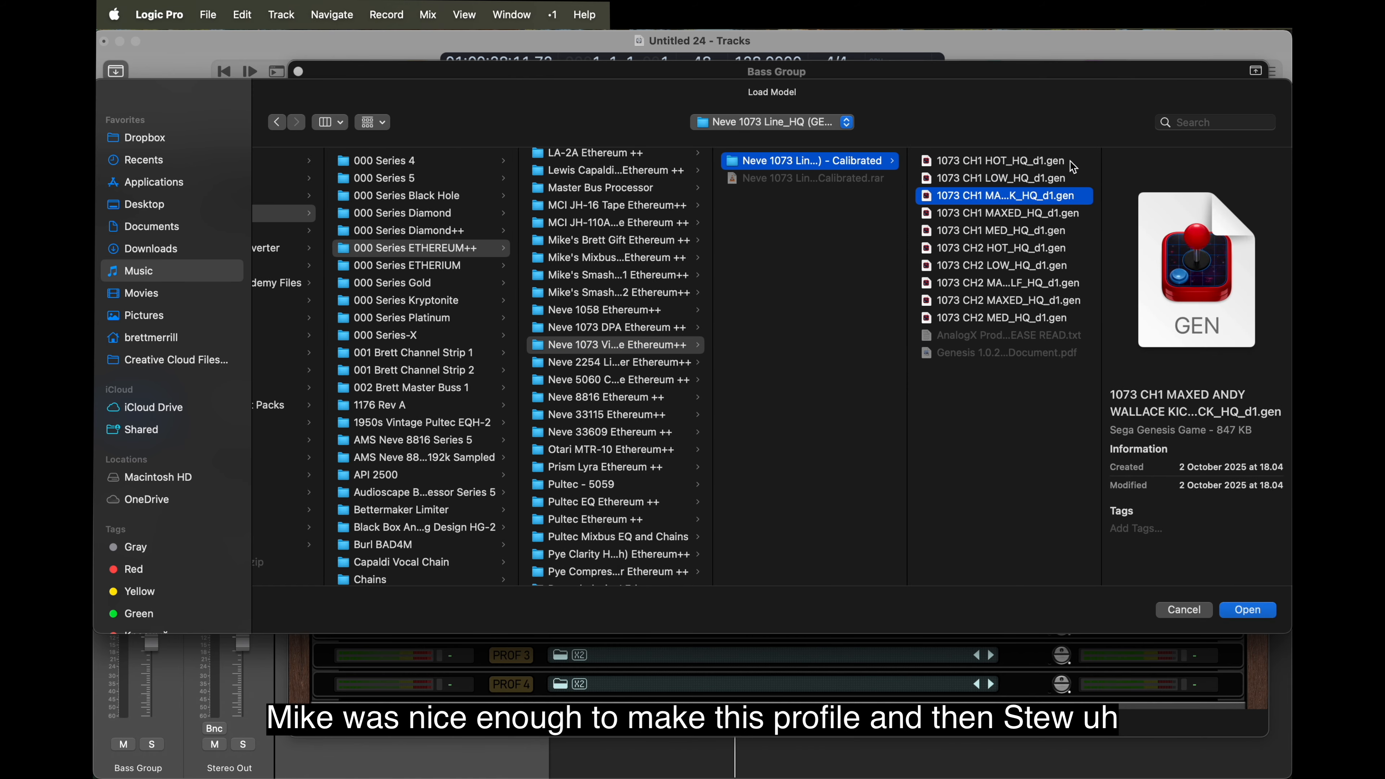
left_click_drag(1104, 218, 1239, 218)
double_click(1133, 197)
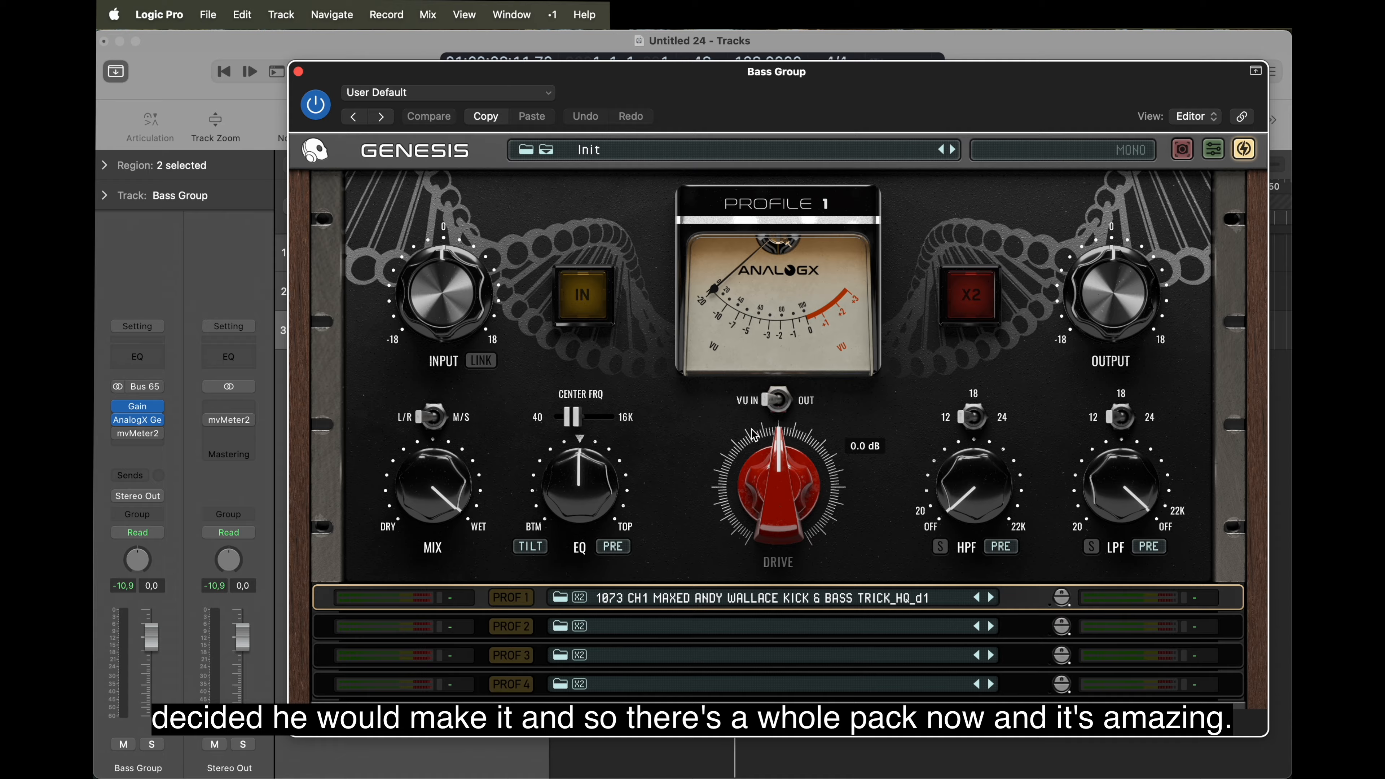
During playback, set the 1073 profile's Drive to -17.0 dB, compare the profile off and on, and close Genesis
key("space")
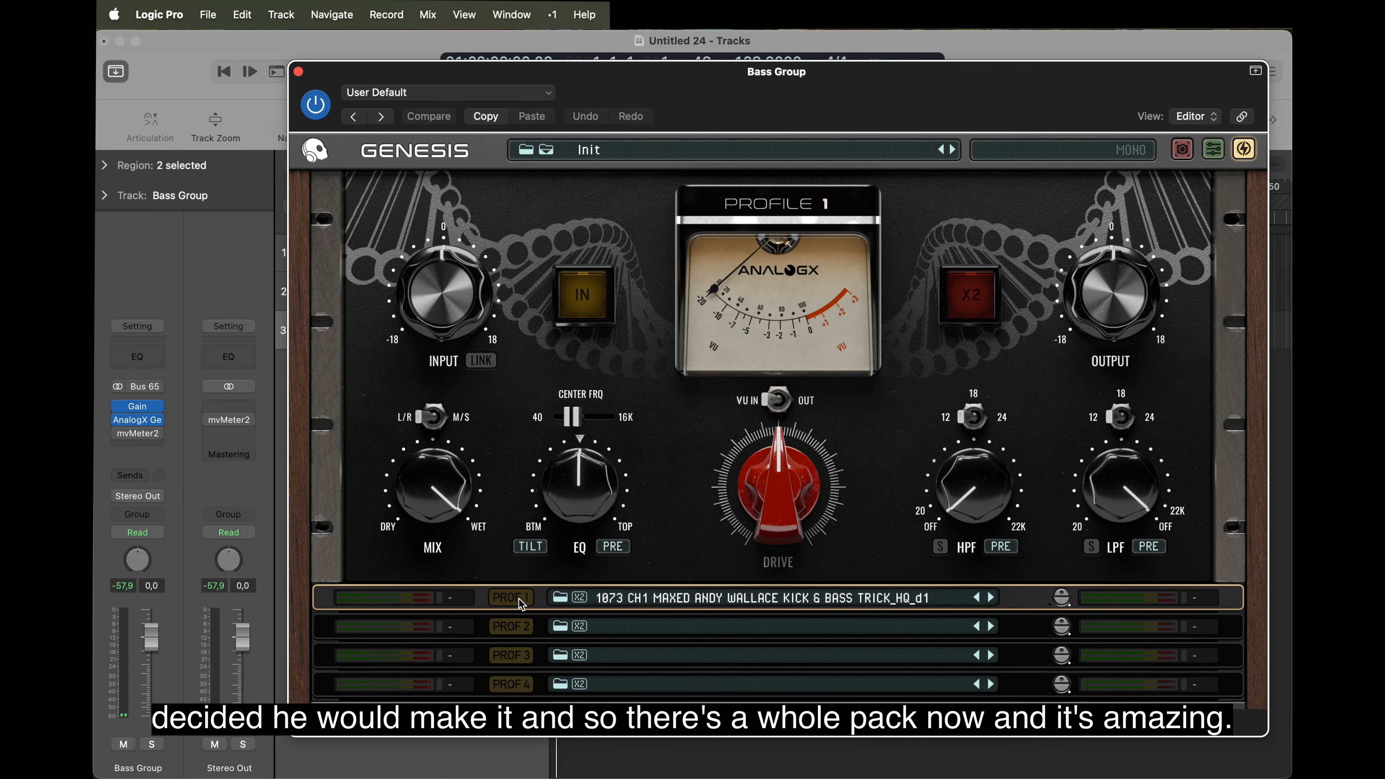
left_click_drag(769, 552, 769, 612)
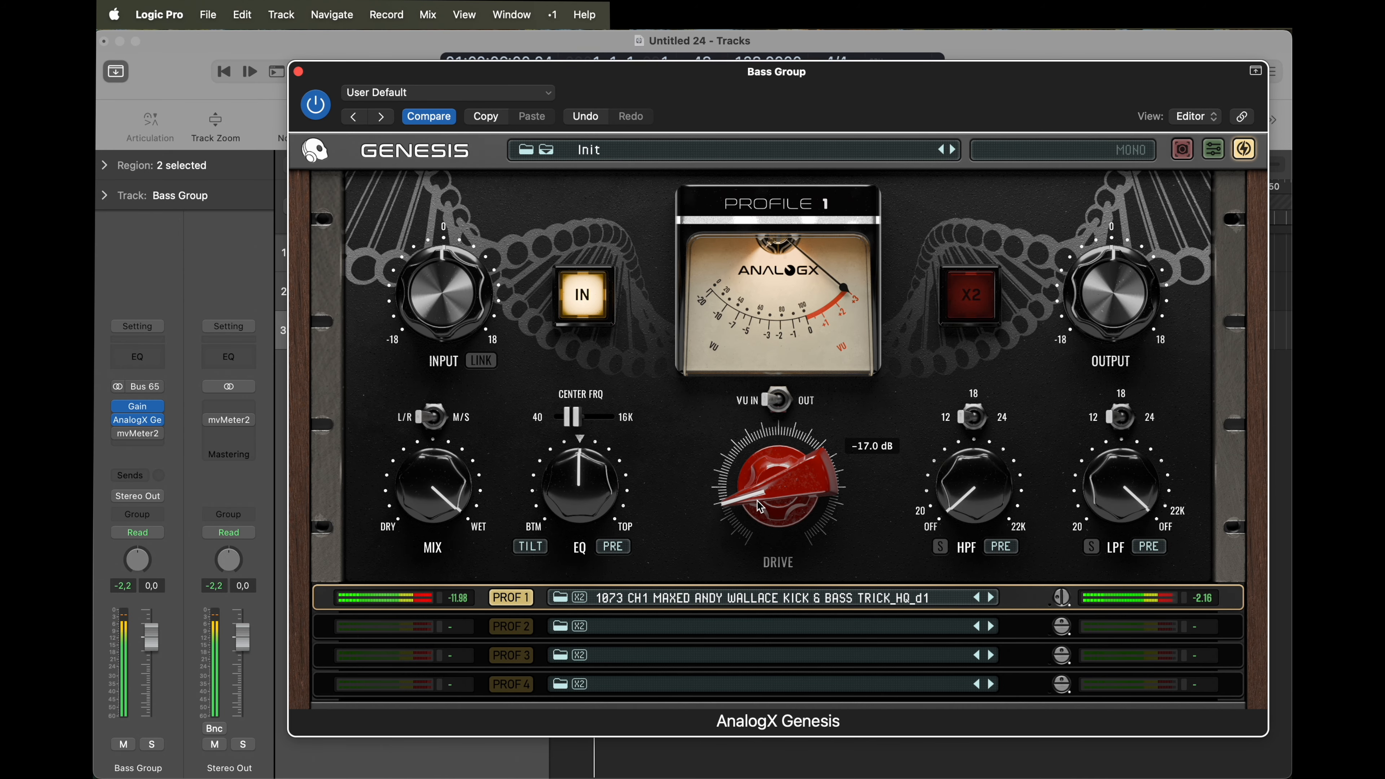
left_click(526, 600)
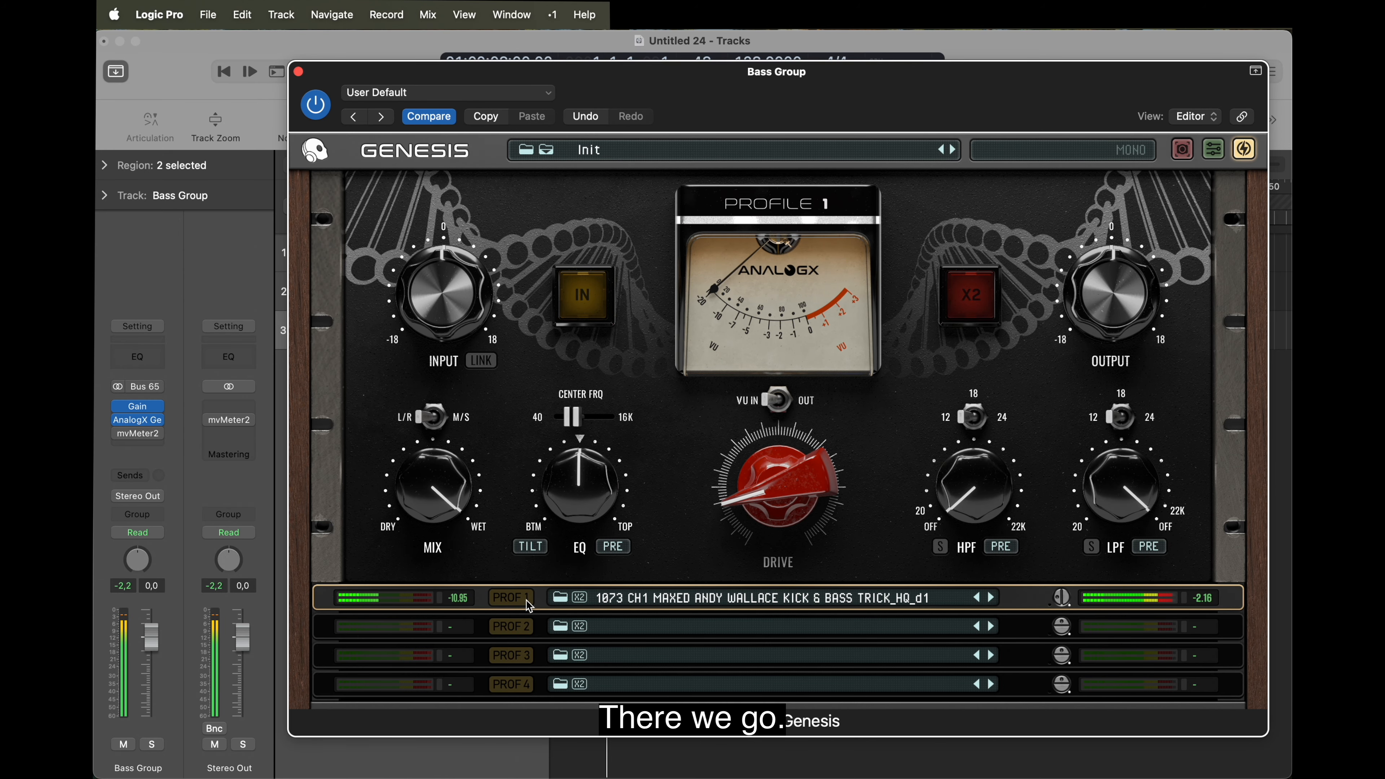
left_click(527, 600)
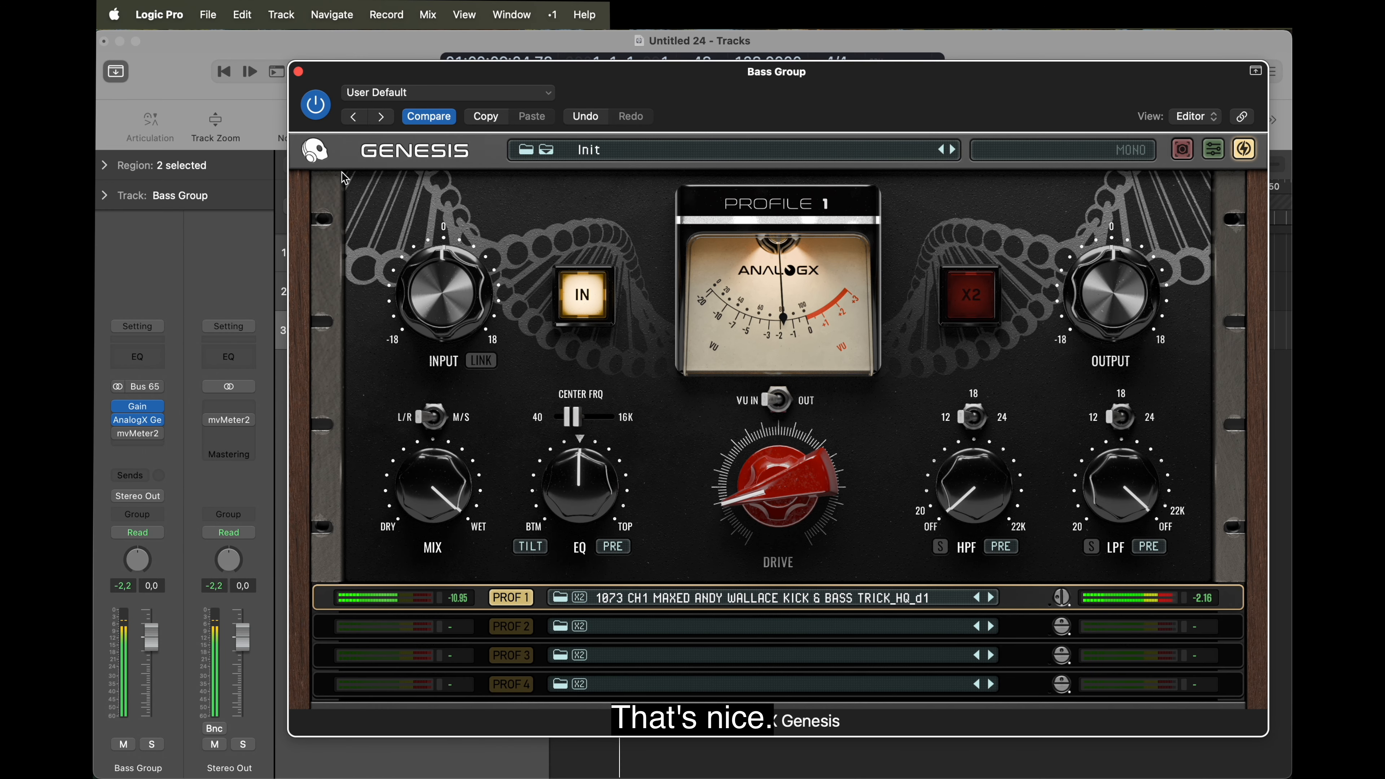
left_click(298, 71)
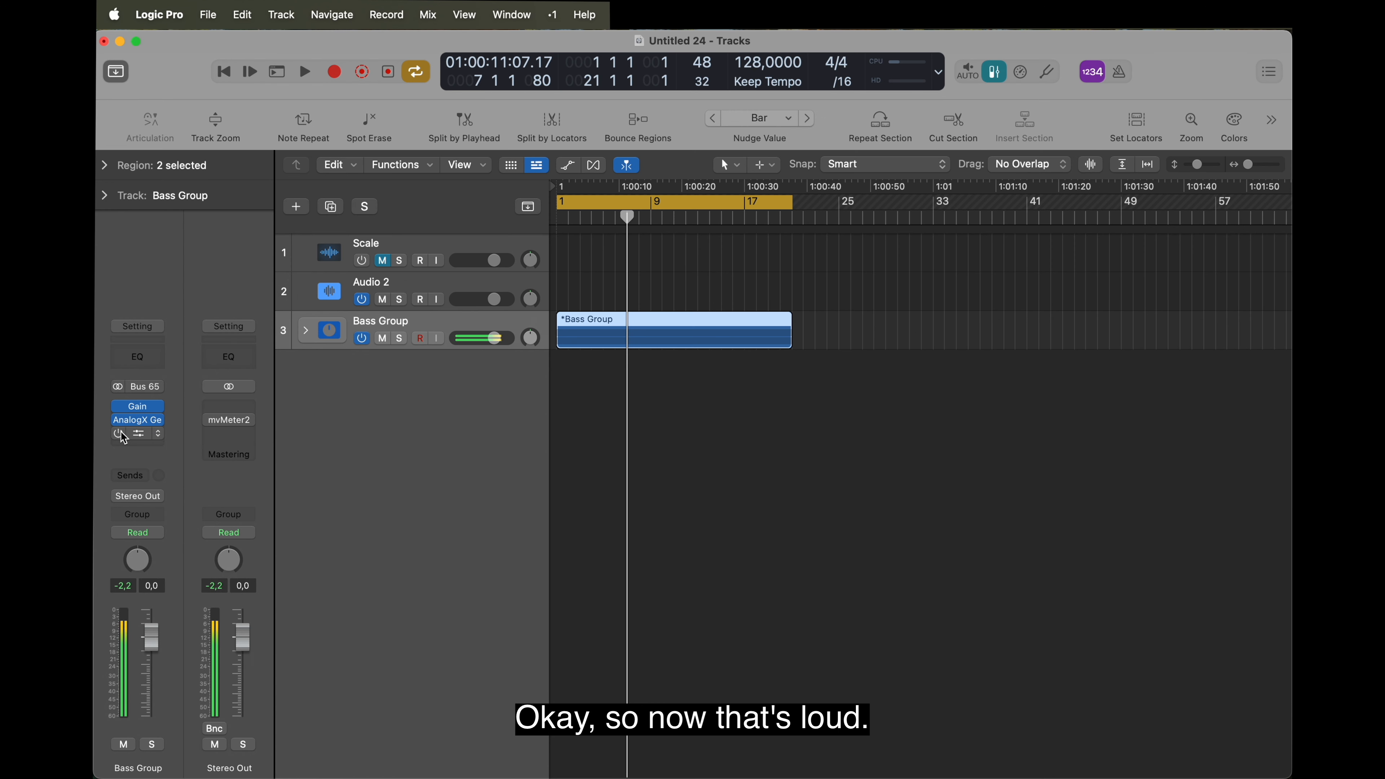
Insert a second Gain plug-in between Genesis and mvMeter2 on the Bass Group, and meter the playback level in the re-enabled mvMeter2
left_click(137, 440)
mouse_move(281, 740)
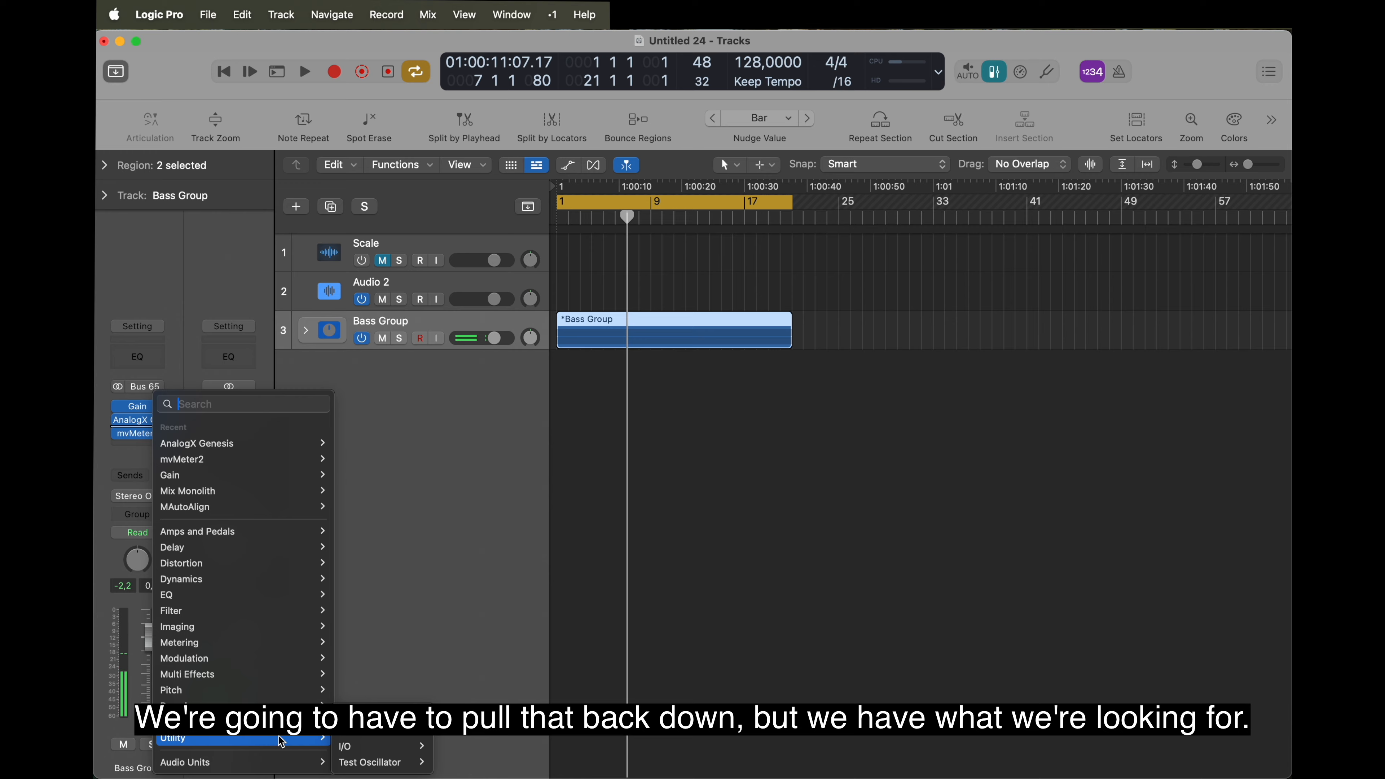
left_click(348, 734)
left_click(143, 433)
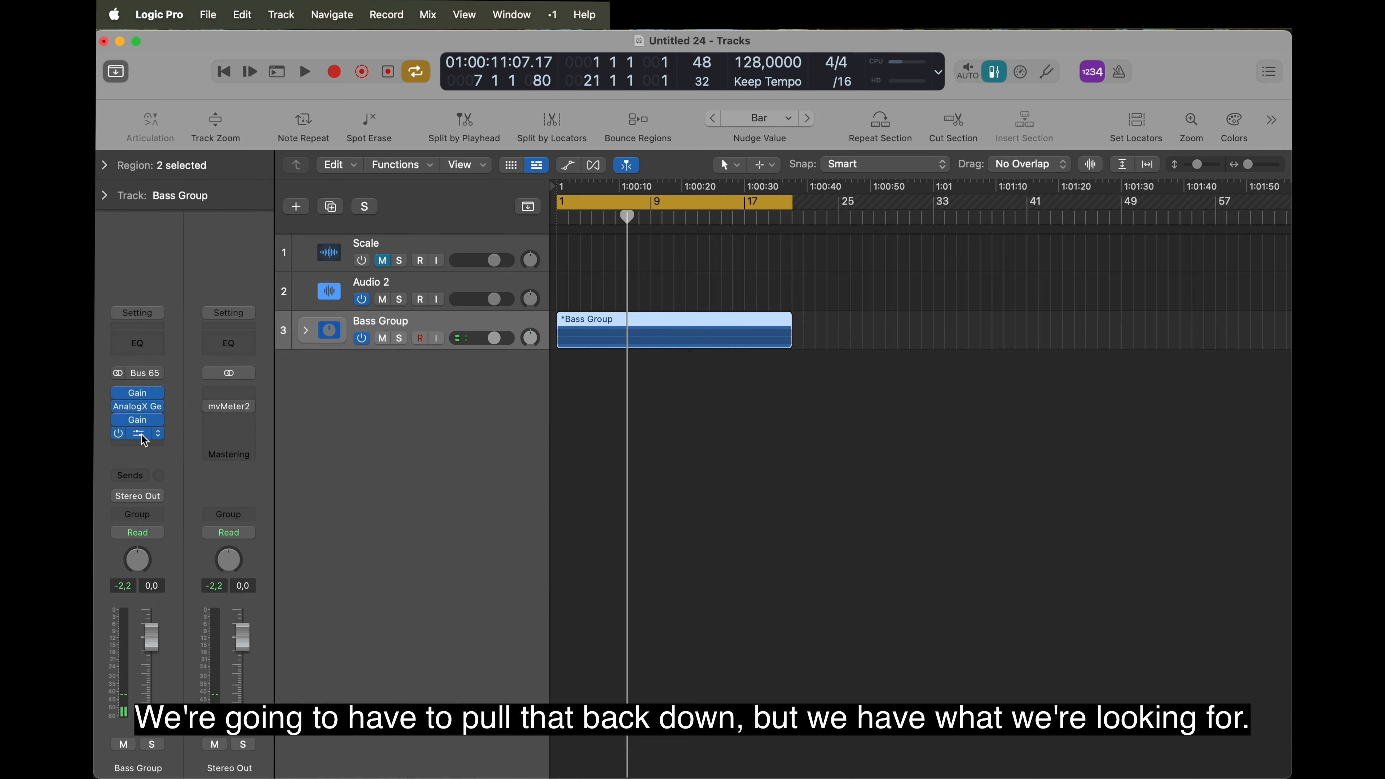
key("space")
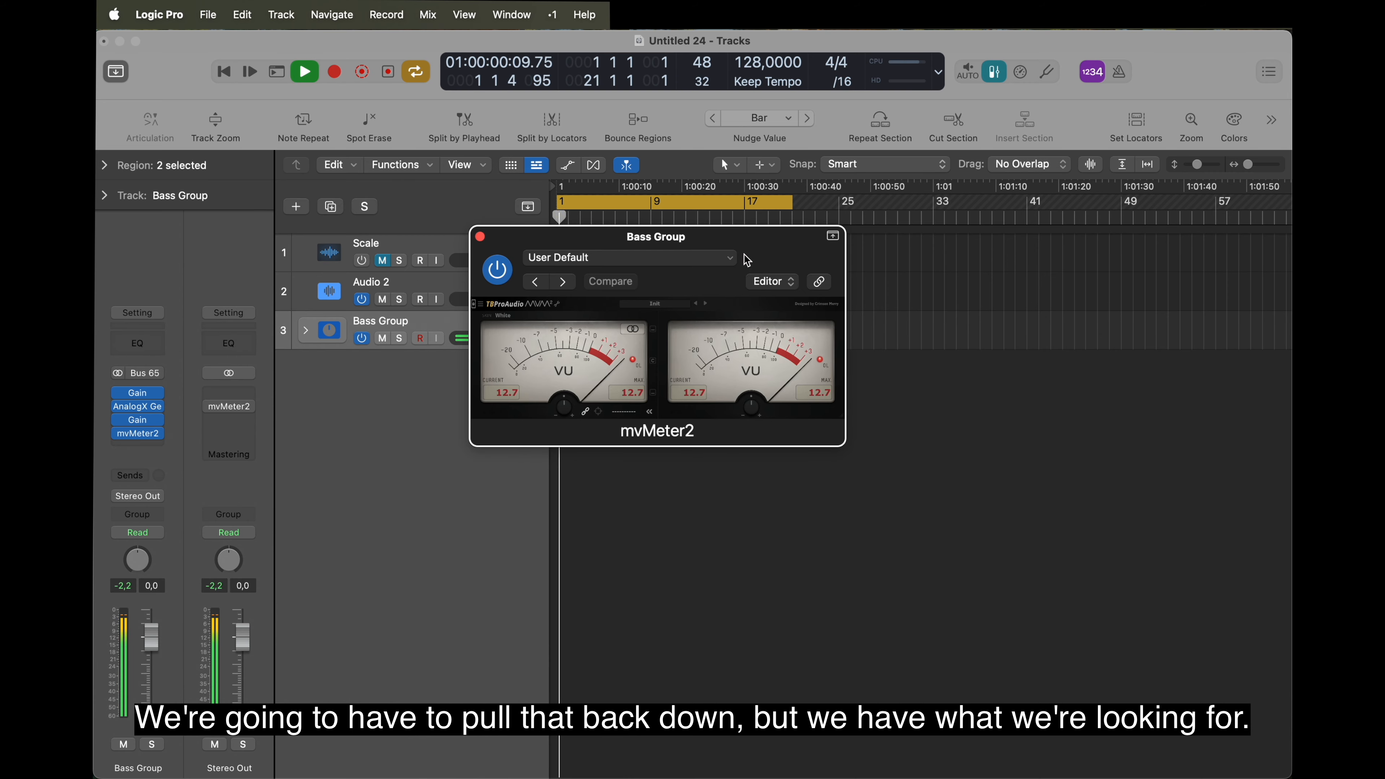
left_click_drag(748, 259, 888, 347)
Set the Gain plug-in after Genesis to -12.7 dB with mvMeter2 in view, and close both plug-in windows
left_click(138, 420)
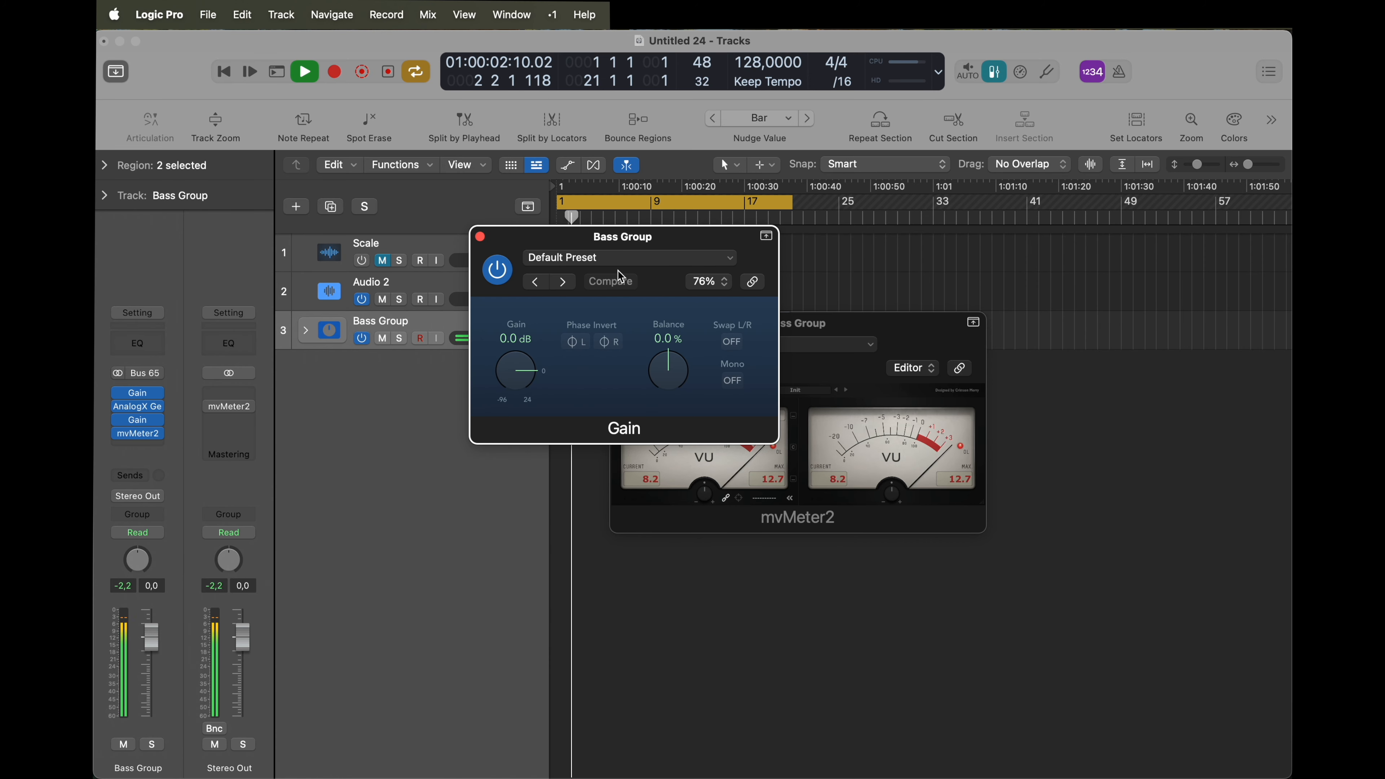
left_click_drag(687, 243, 563, 207)
left_click_drag(844, 328, 655, 438)
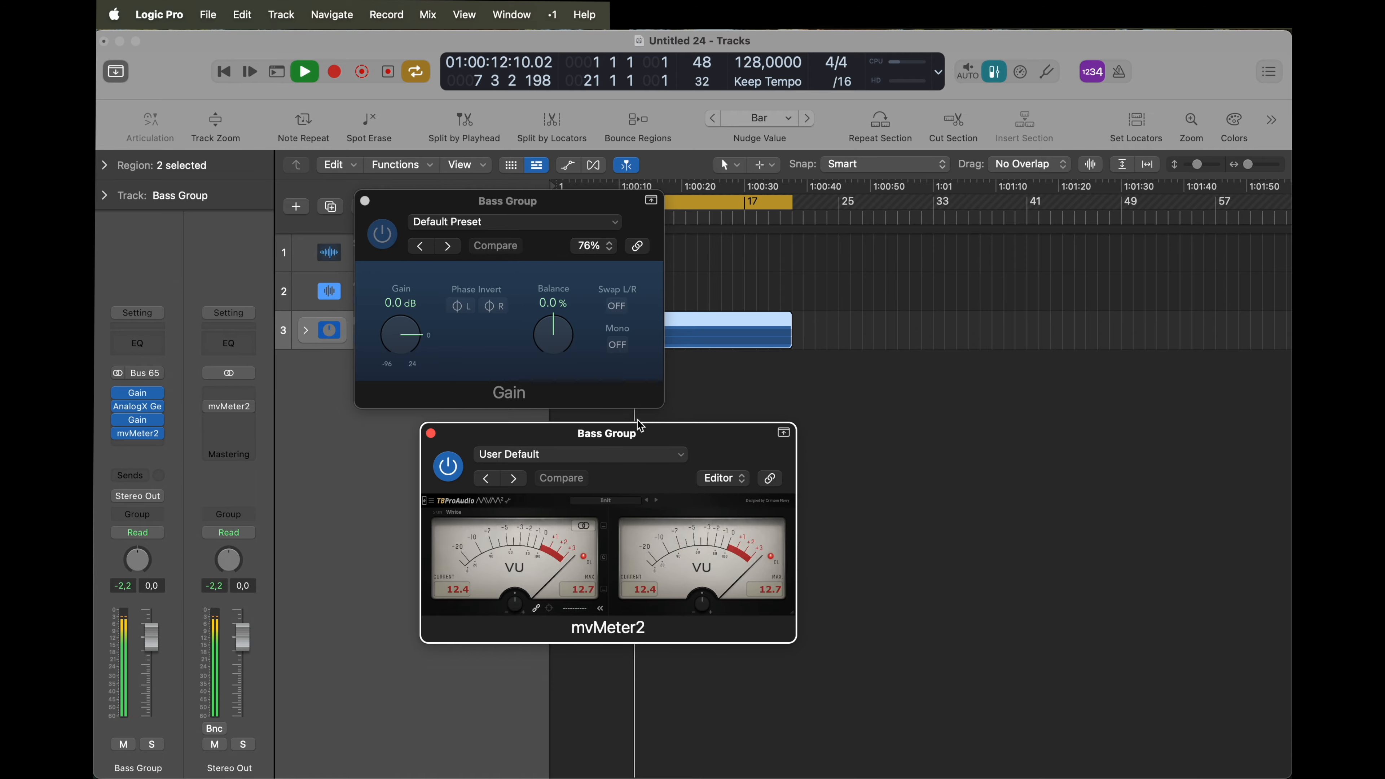
double_click(401, 303)
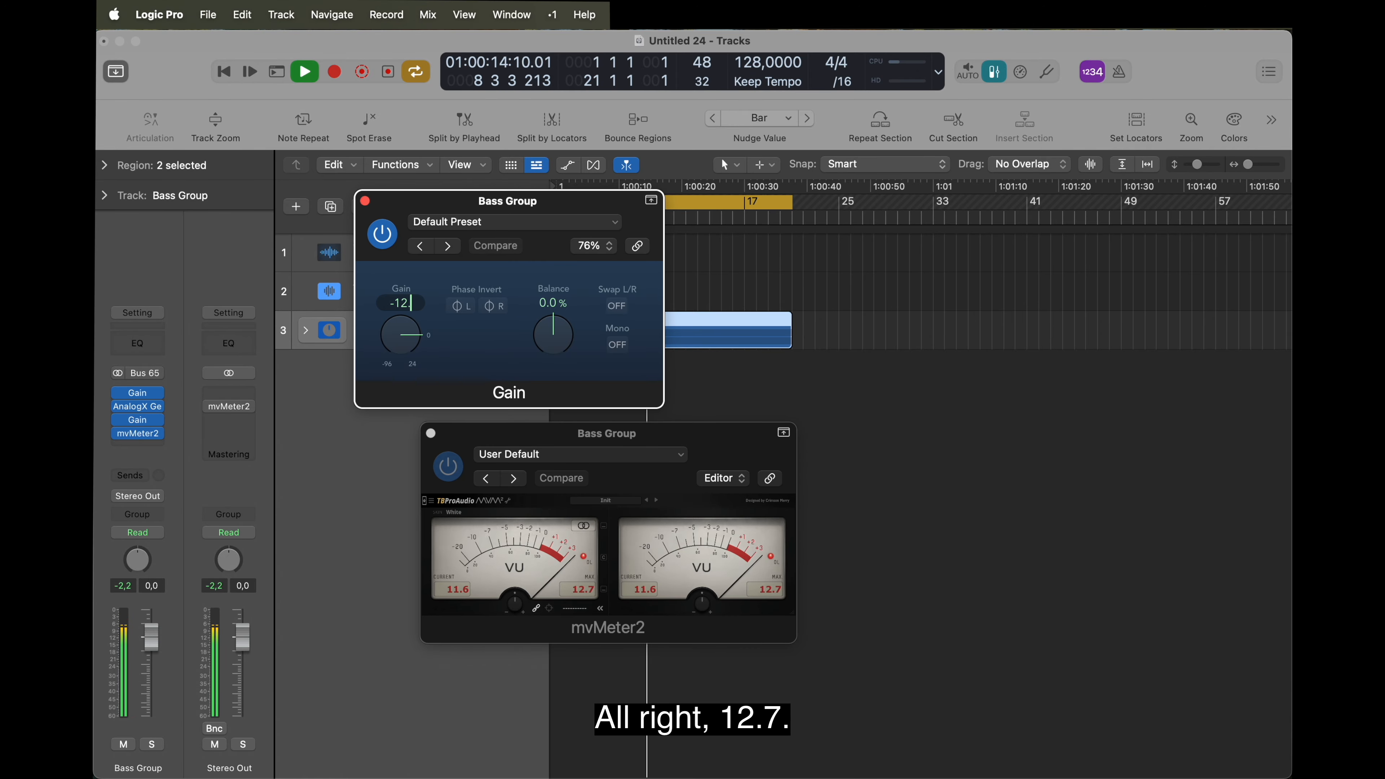
key("Return")
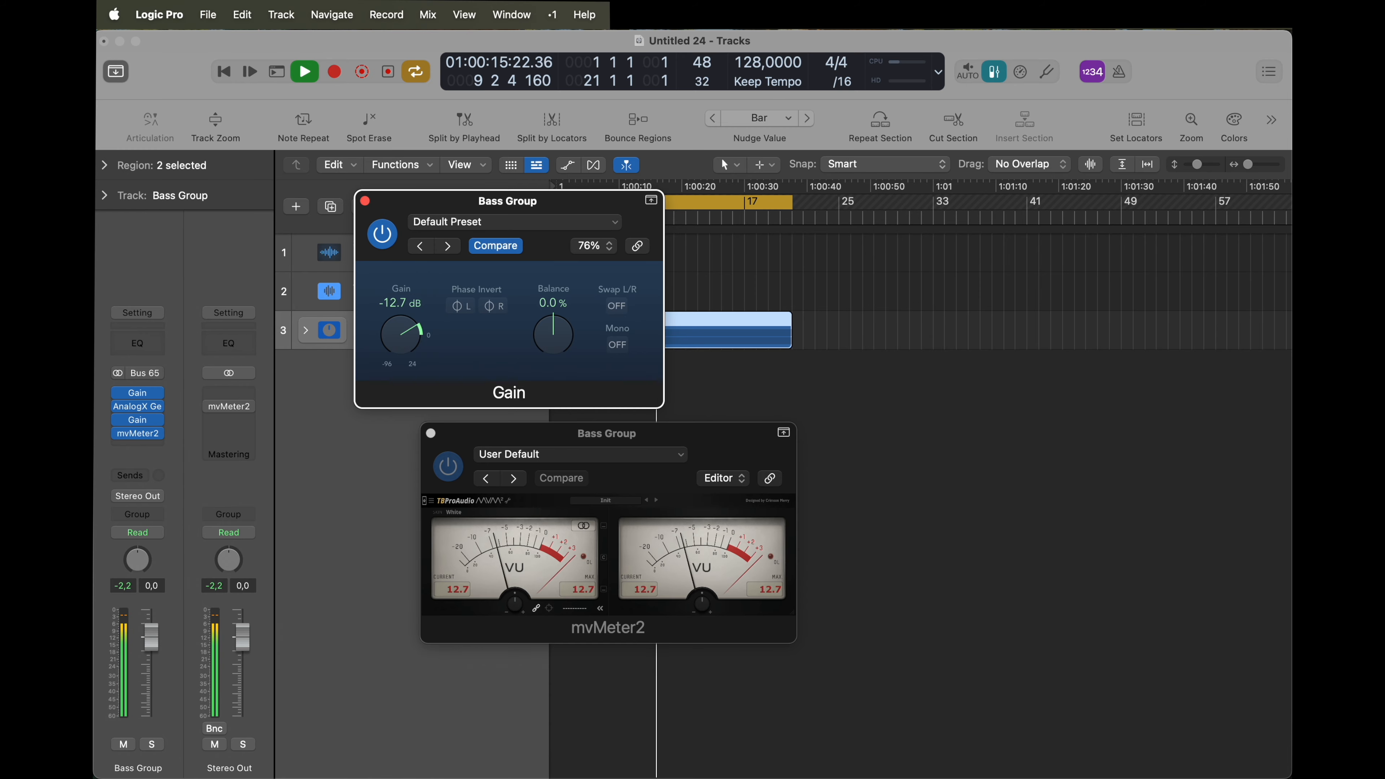
left_click(365, 201)
left_click(430, 433)
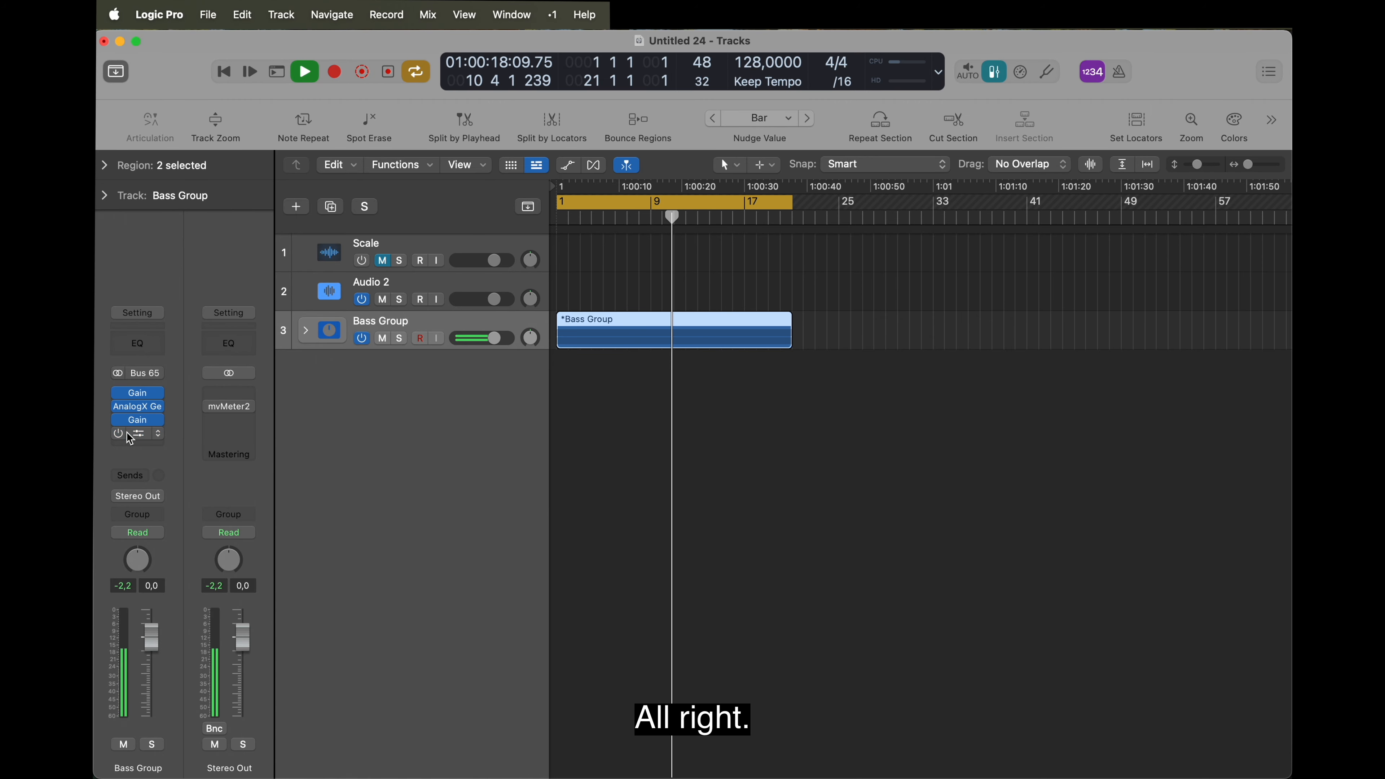
Insert a second AnalogX Genesis after the second Gain on the Bass Group and load the profile SSL Line Unity_ETHEREUM+_d1
left_click(158, 434)
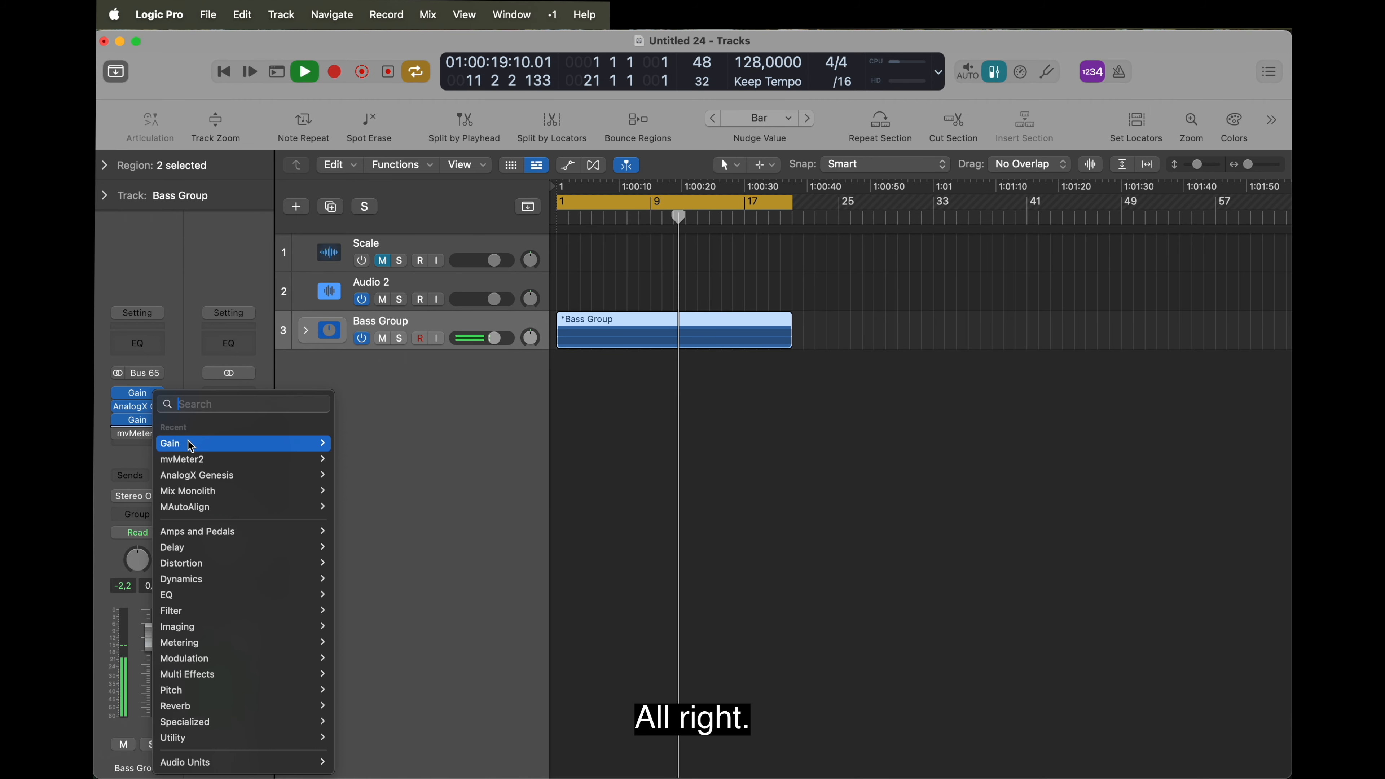
left_click(209, 476)
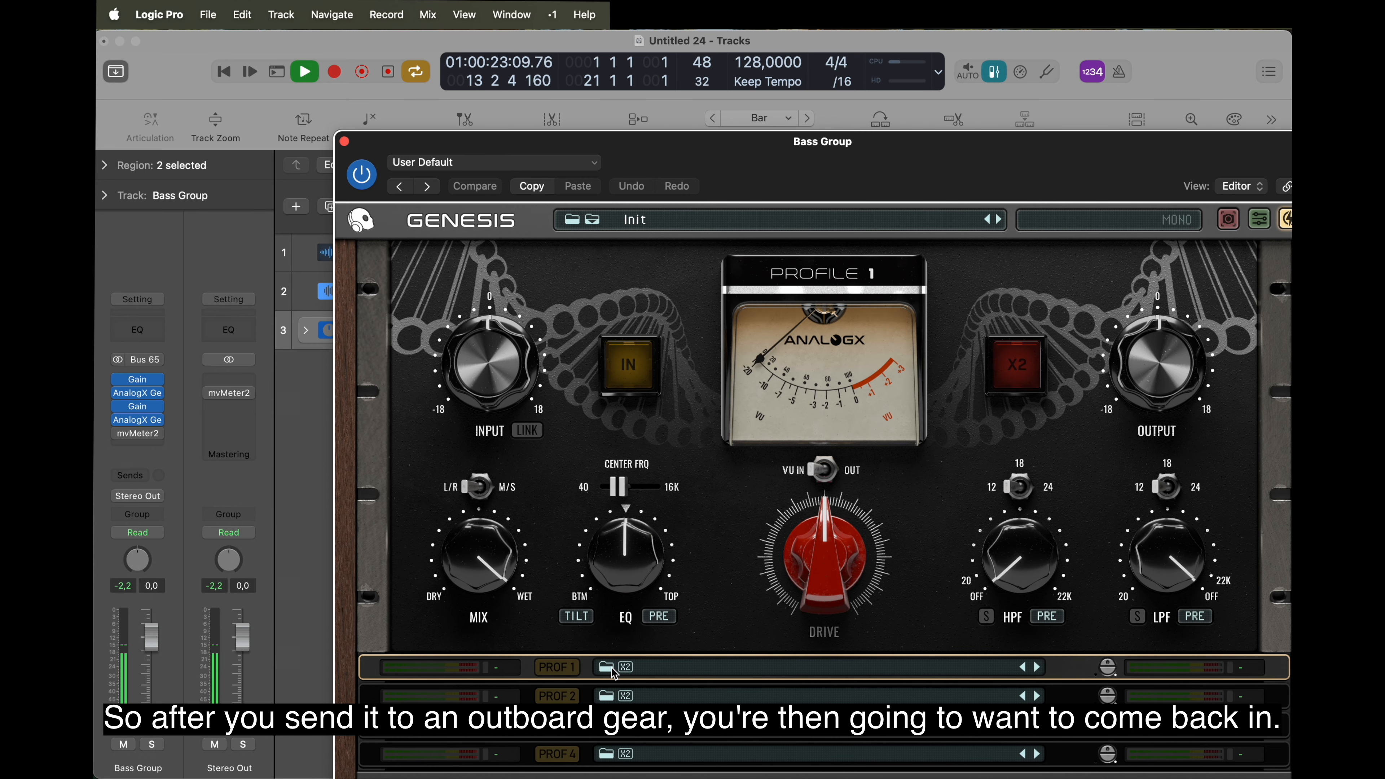
left_click(607, 666)
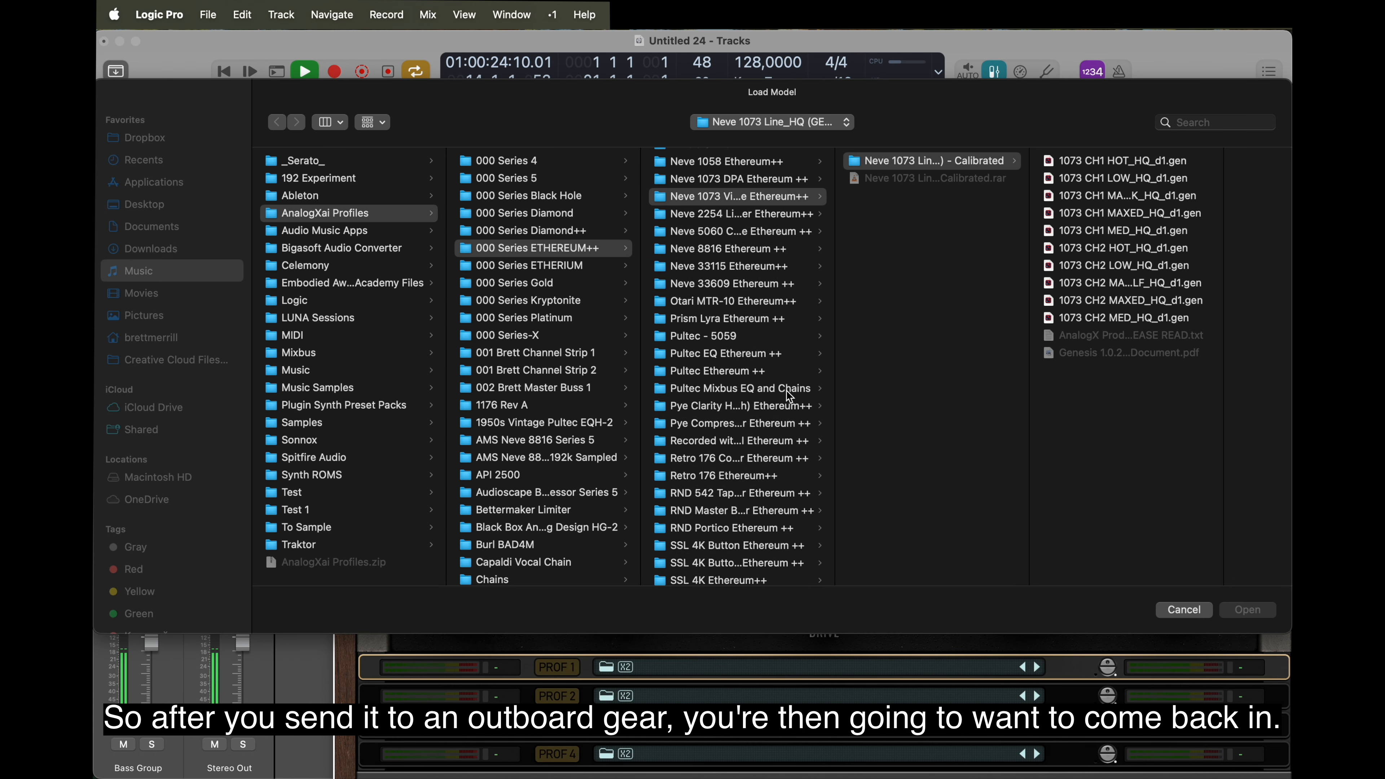
scroll(787, 389, "down", 10)
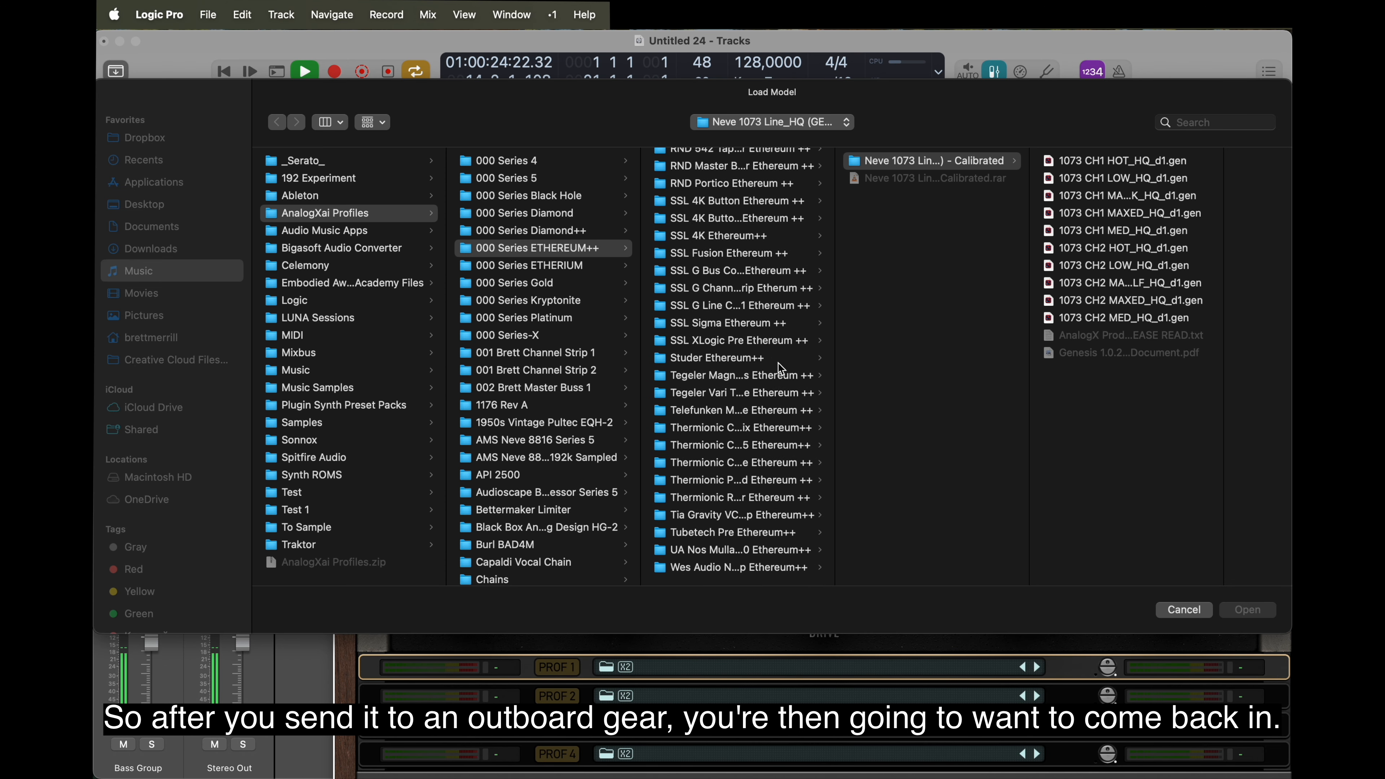
left_click(736, 237)
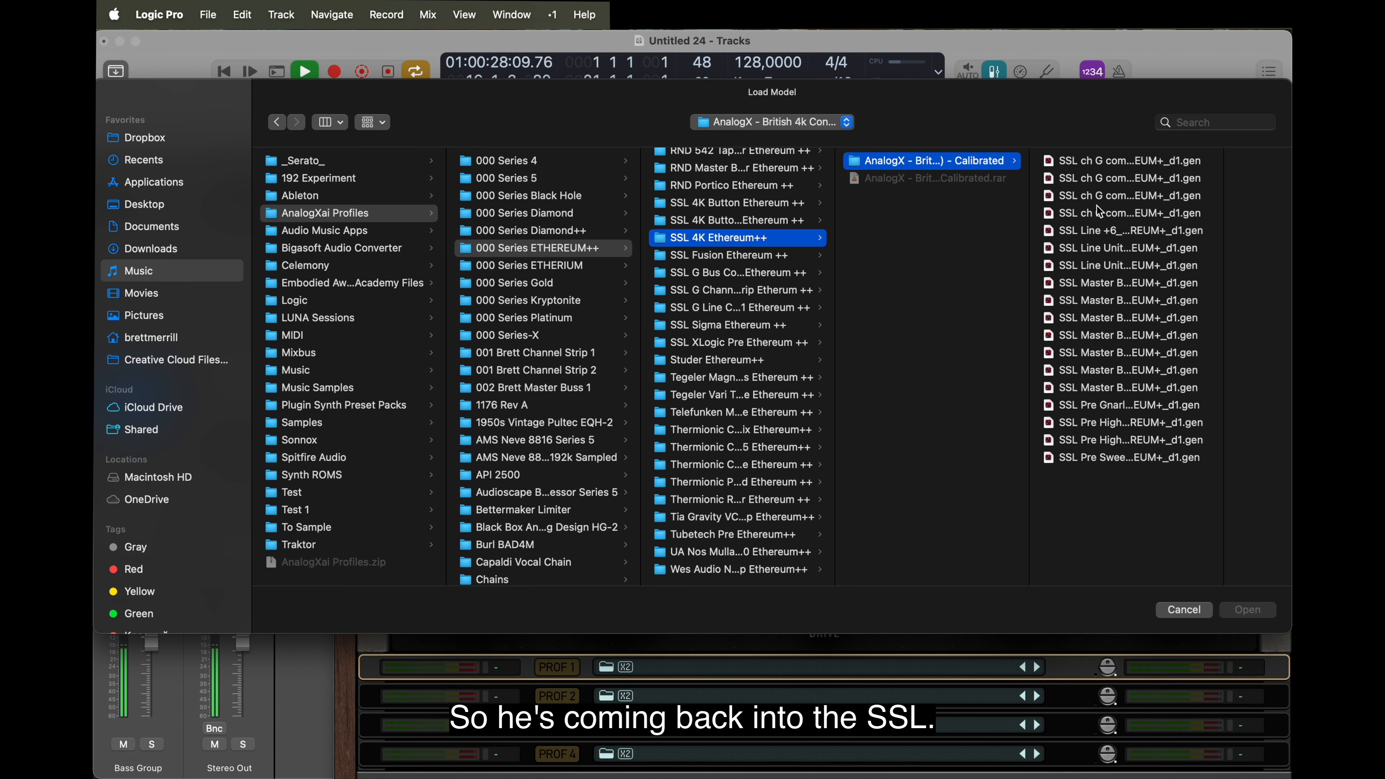
double_click(1096, 265)
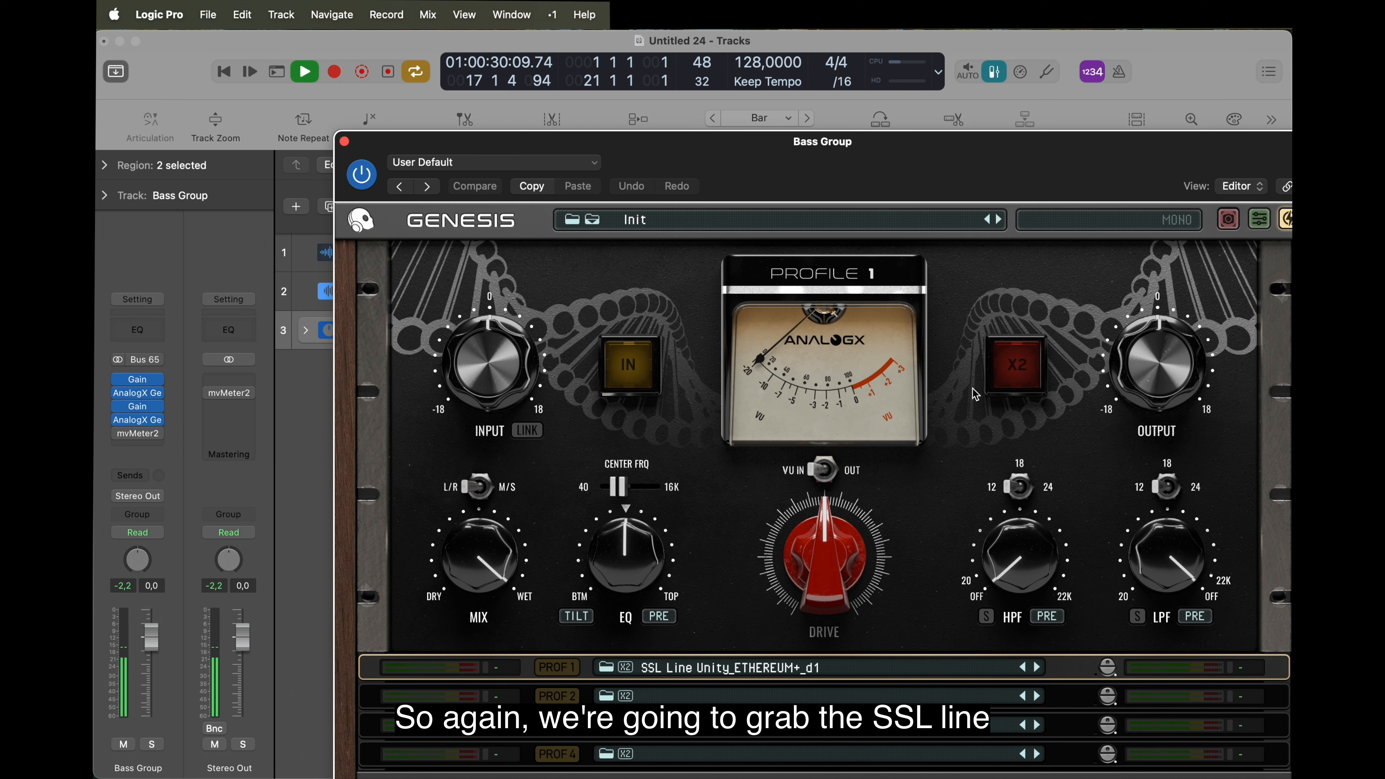
Switch the SSL Line Unity profile in, set its Drive to 2.9 dB, and close Genesis
left_click(628, 364)
left_click_drag(774, 169, 733, 178)
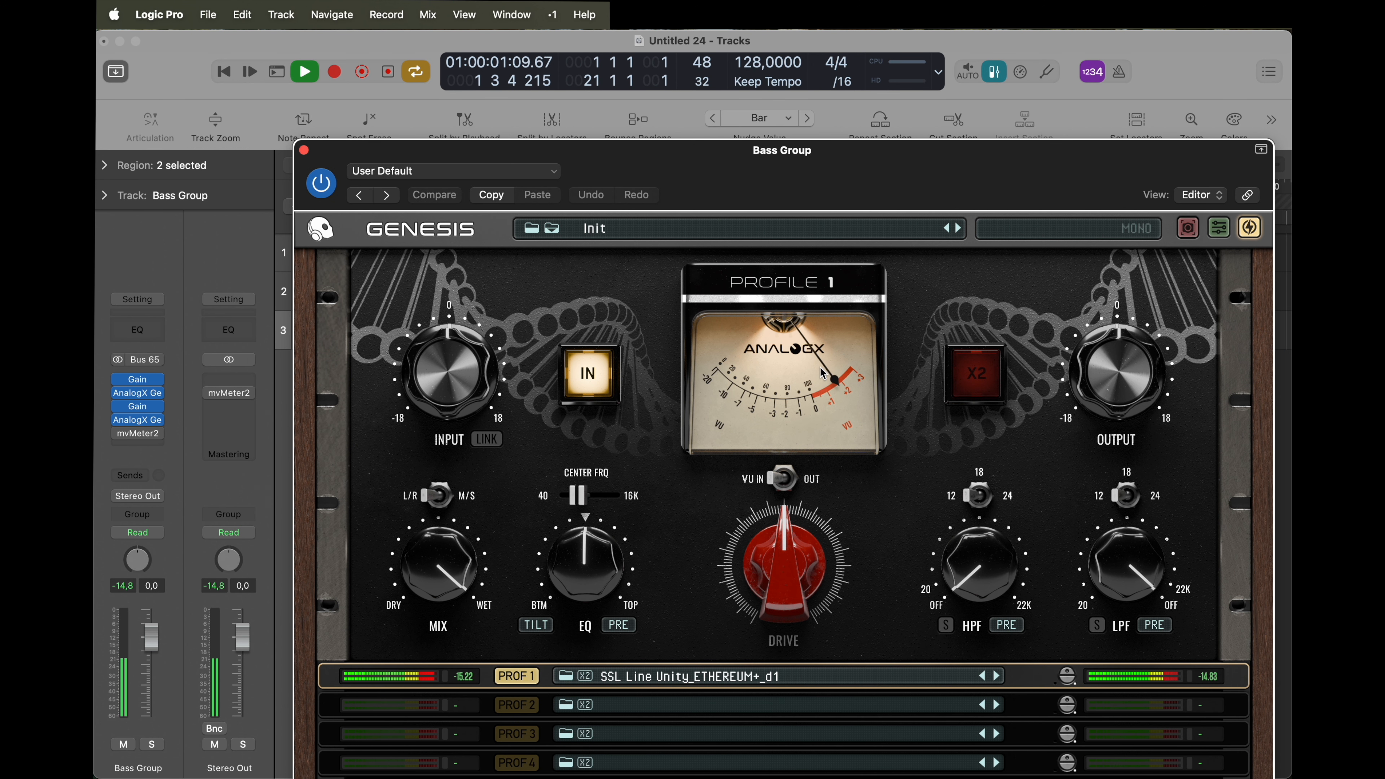
mouse_move(798, 578)
left_mouse_down()
mouse_move(798, 540)
mouse_move(797, 570)
left_mouse_up()
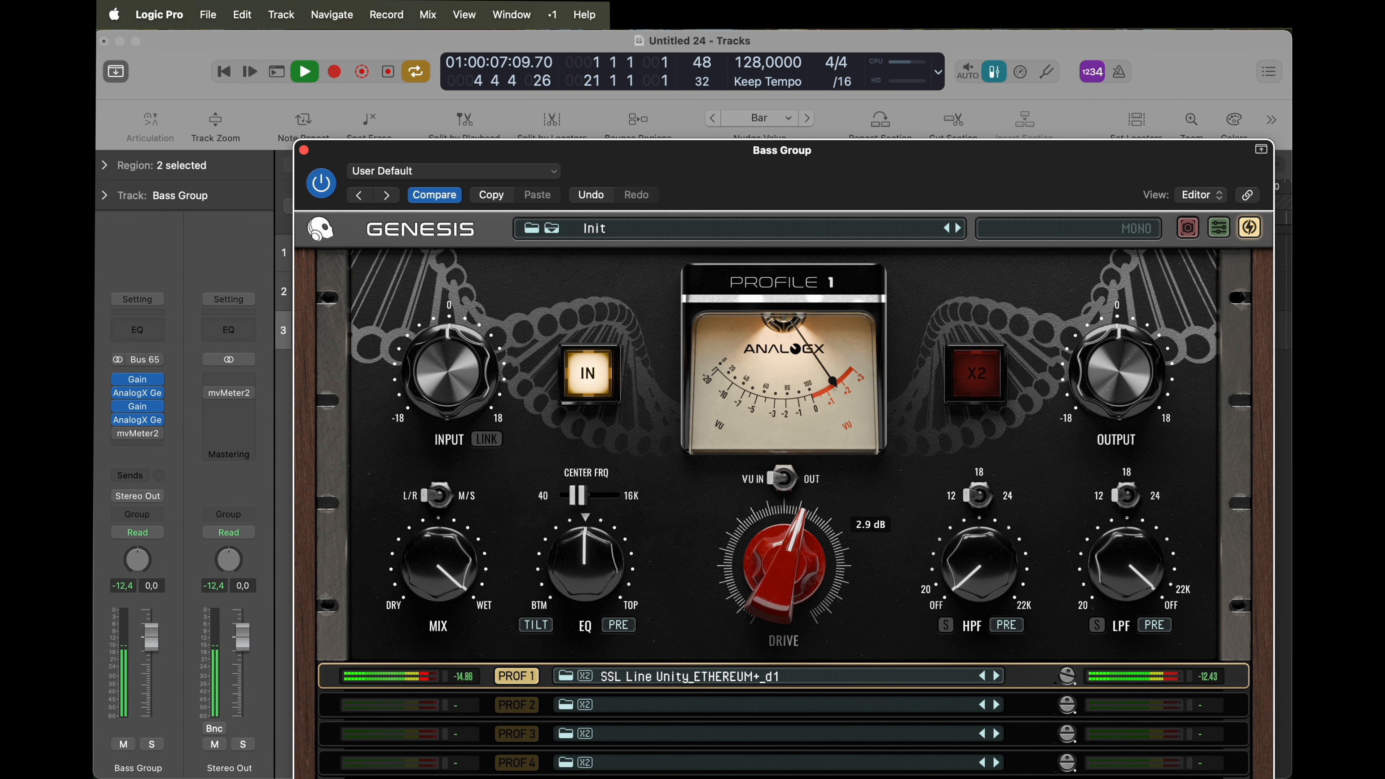
left_click(1243, 230)
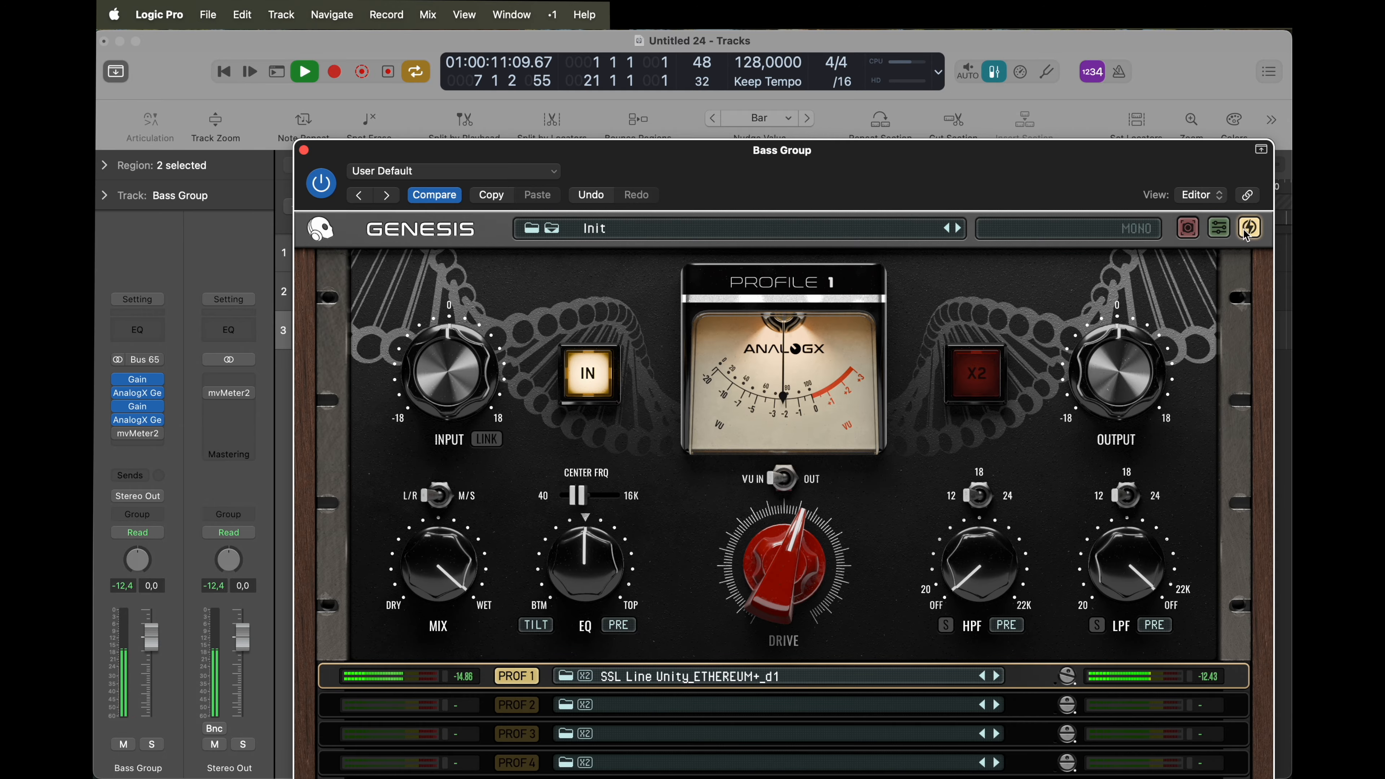
left_click(304, 150)
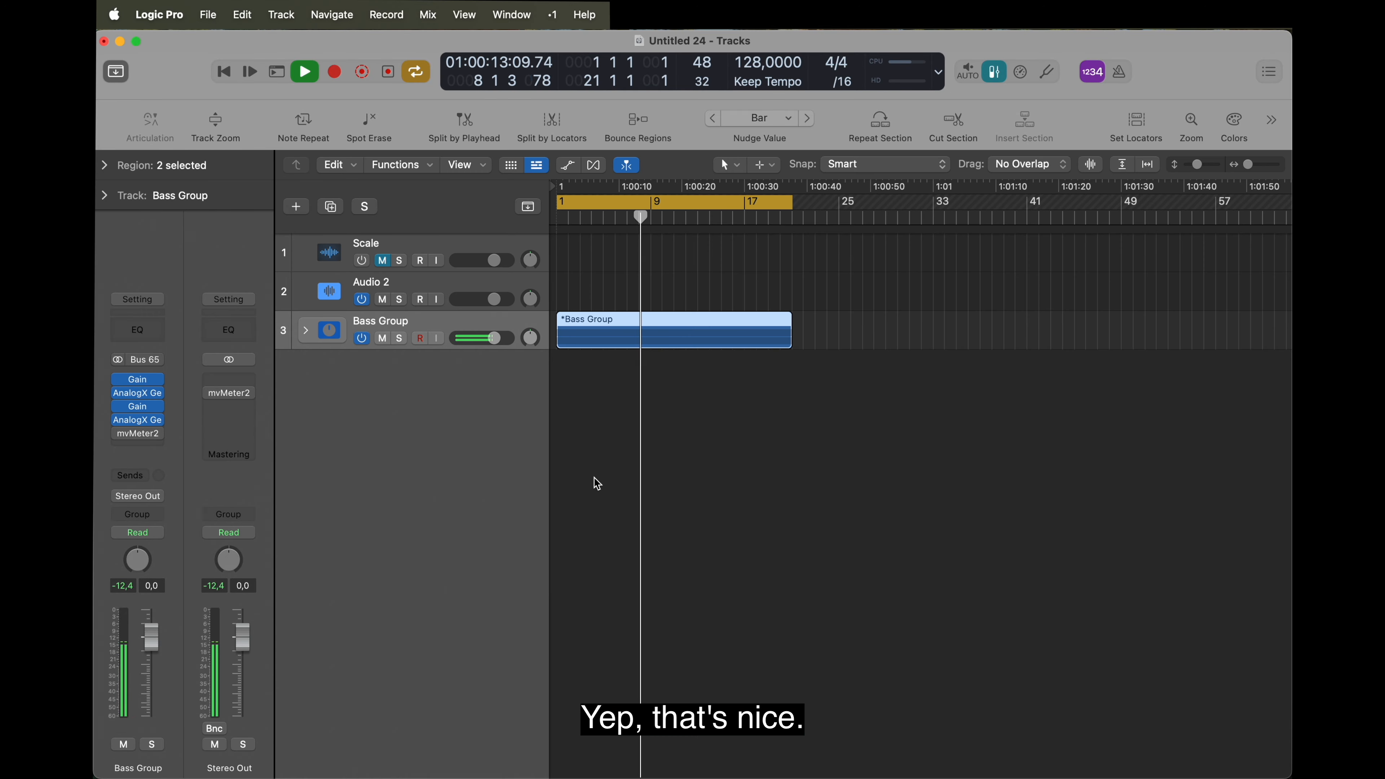
Stop playback and bounce the project to the Bass Bounces folder as "Bass Group Andy Wallace 1073/SSL Line"
key("space")
key("super+b")
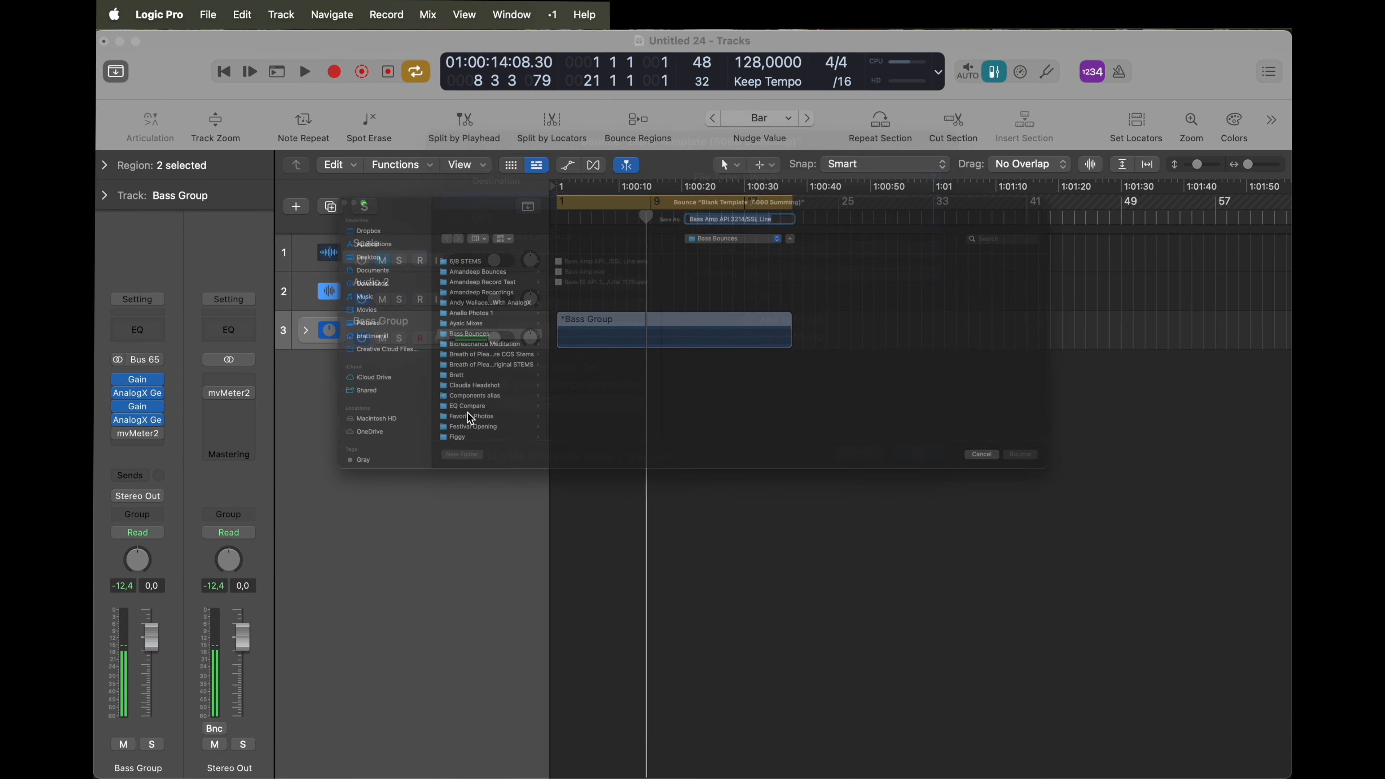
key("Return")
type("Bass")
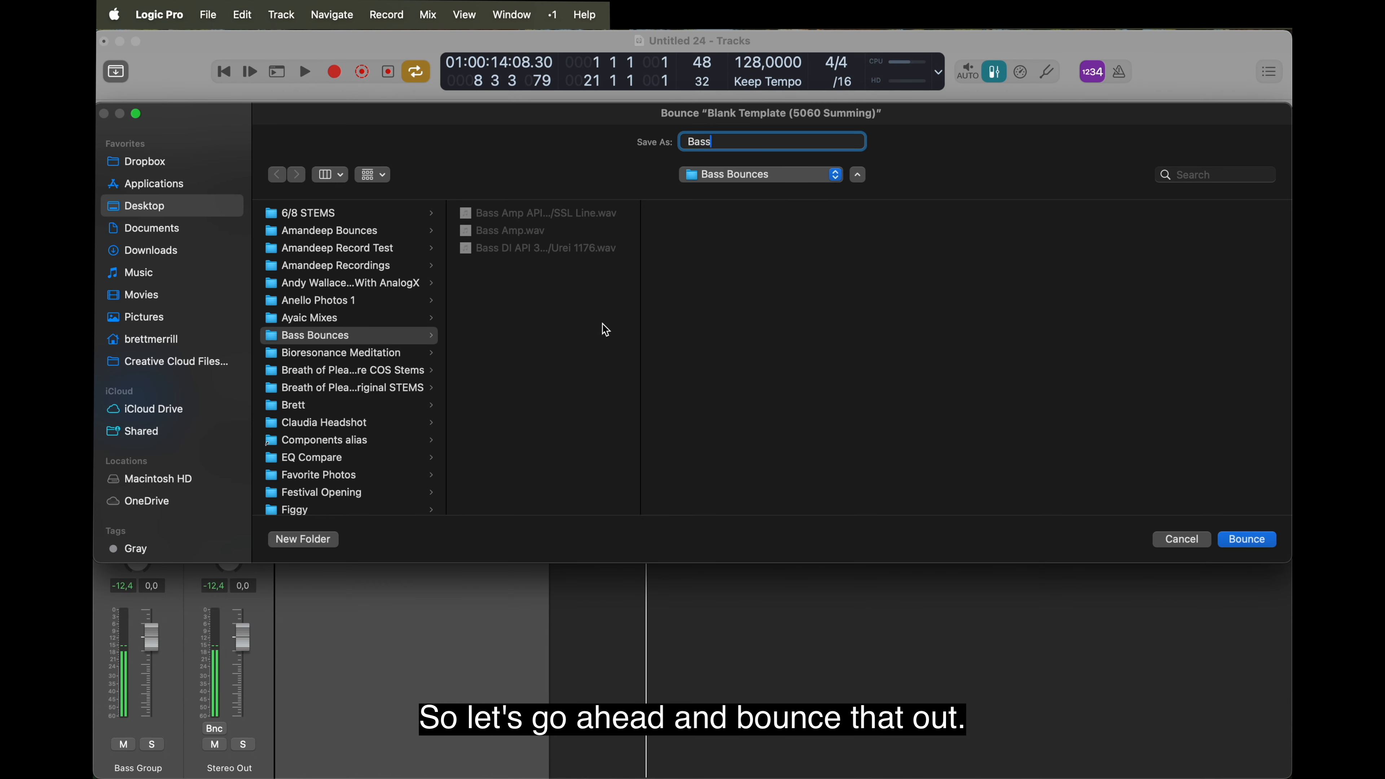
type(" Gro")
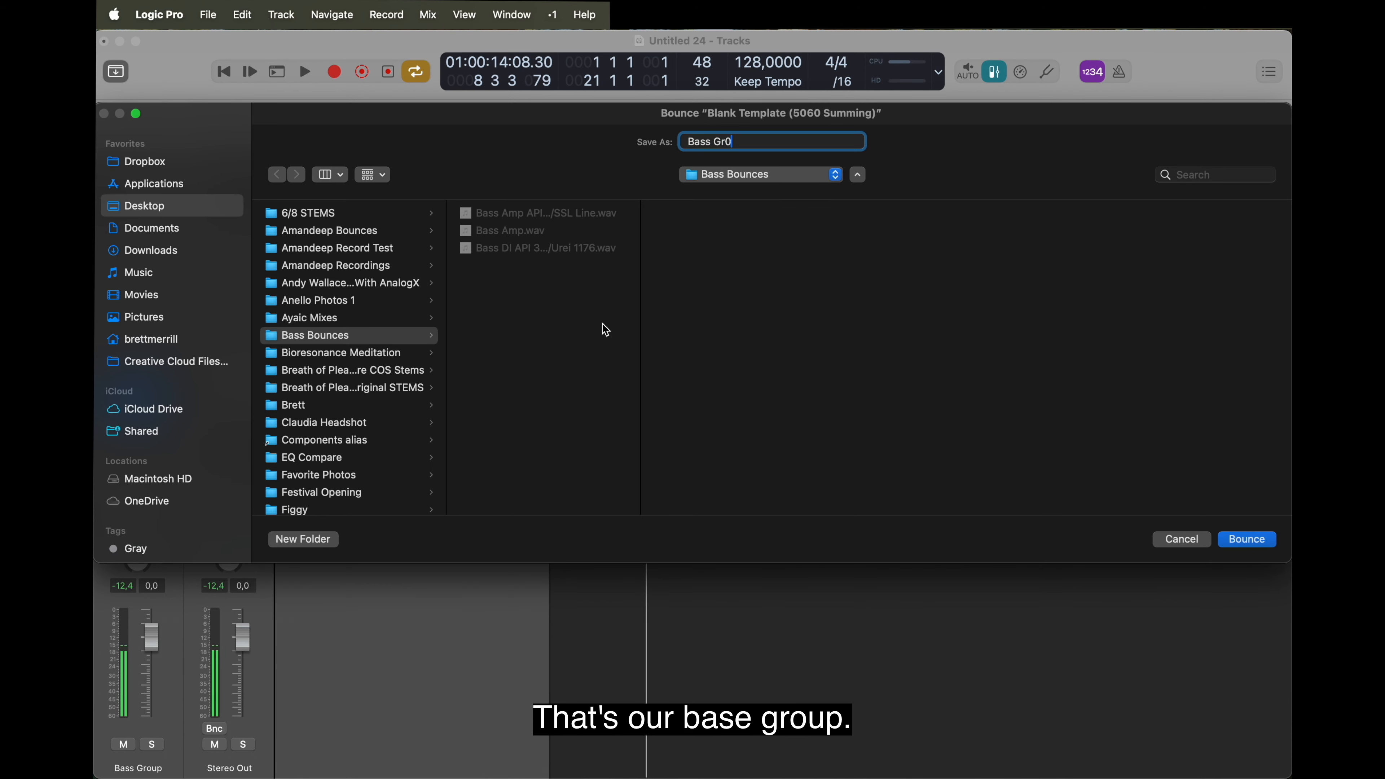
type("up Andy")
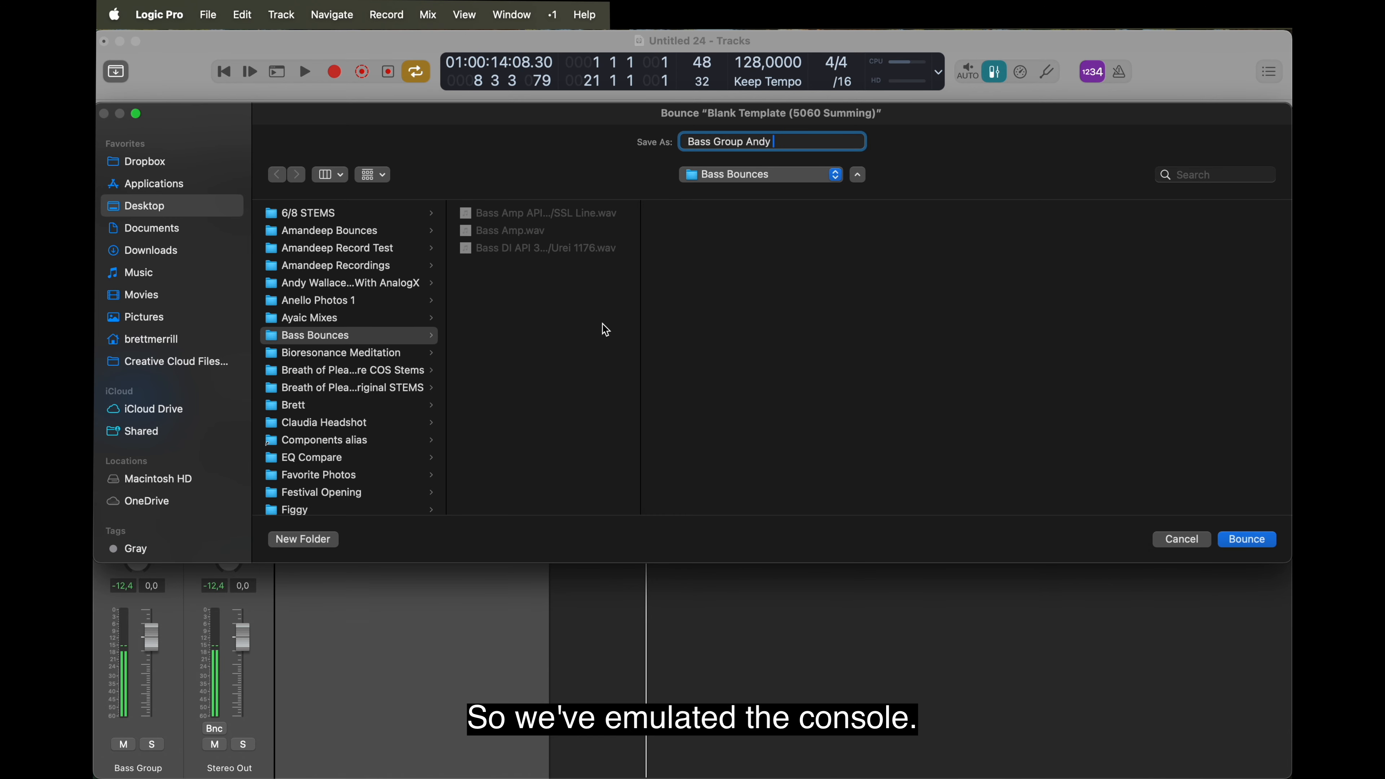
type("Wallace 1")
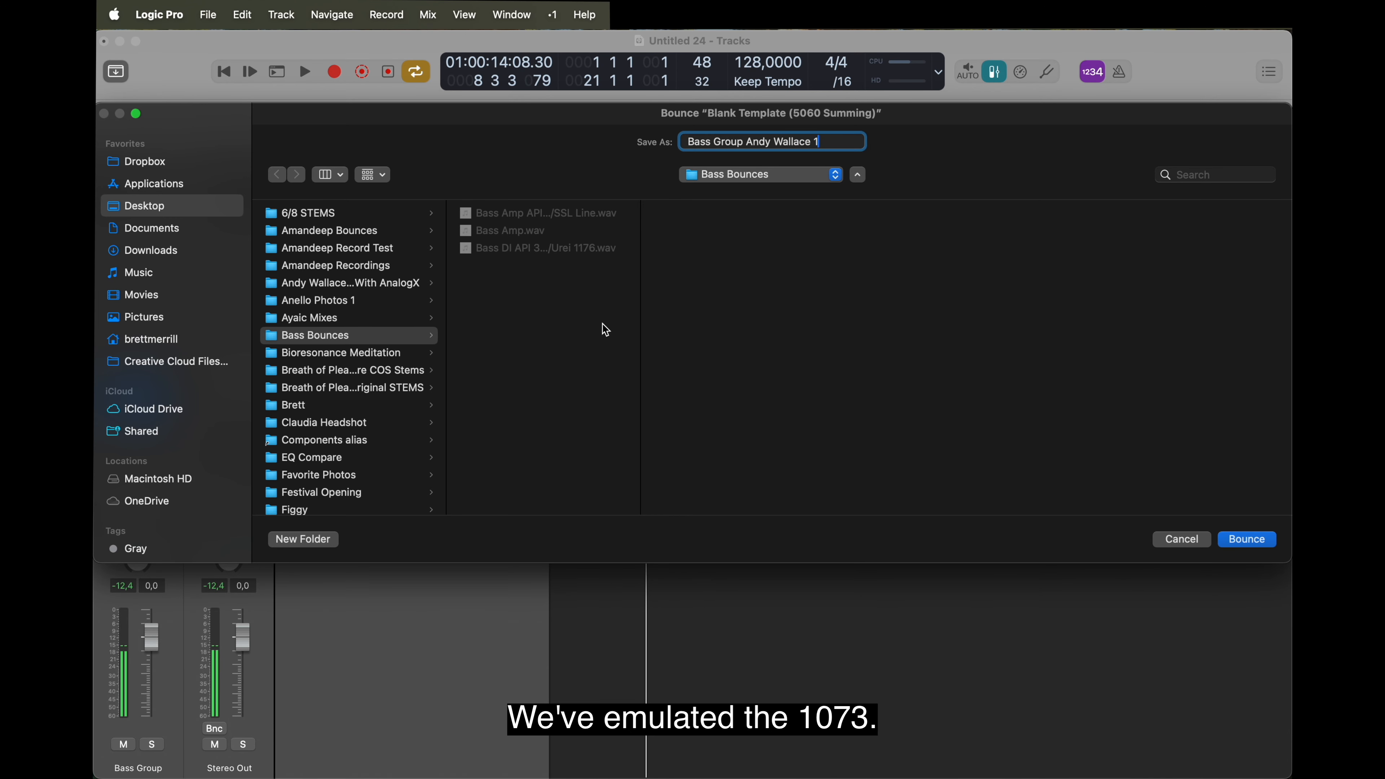
type("073/SS")
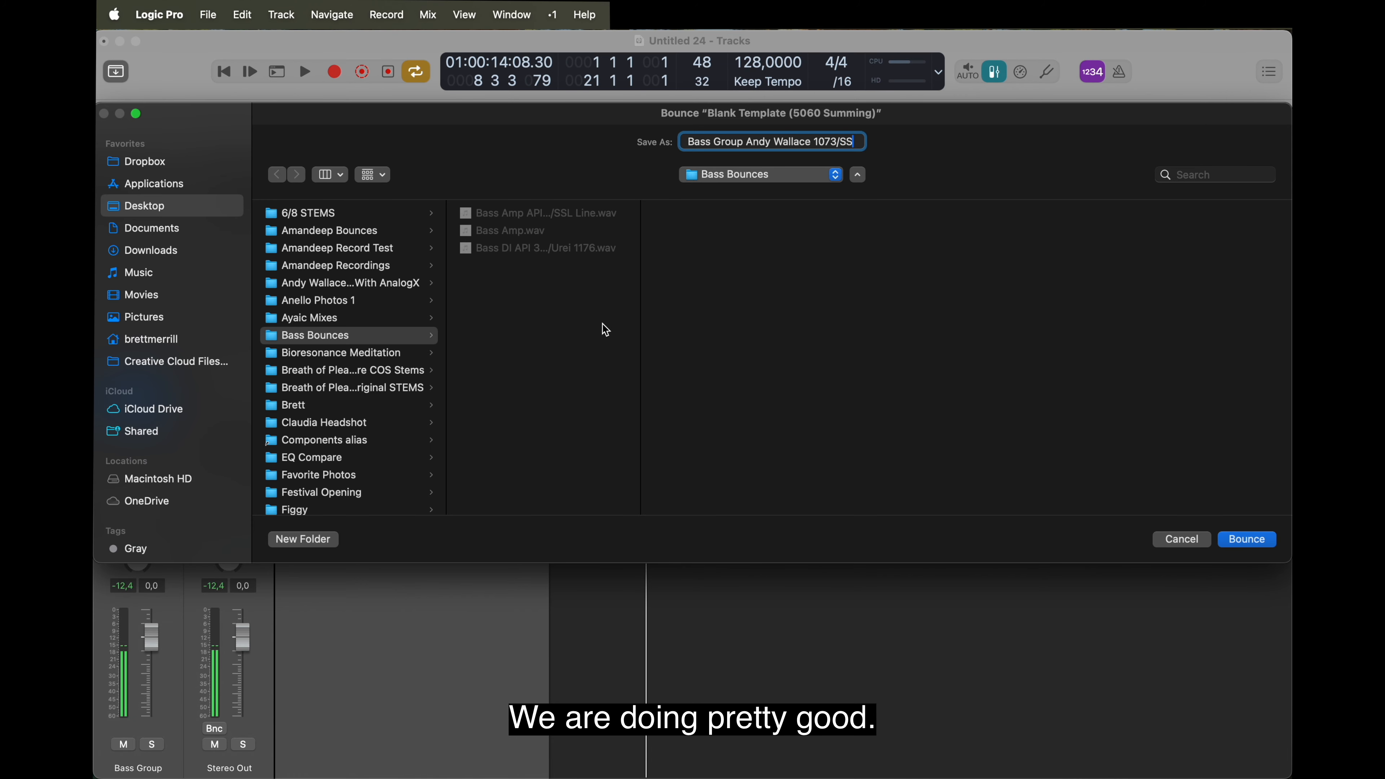
type("L Line")
key("Return")
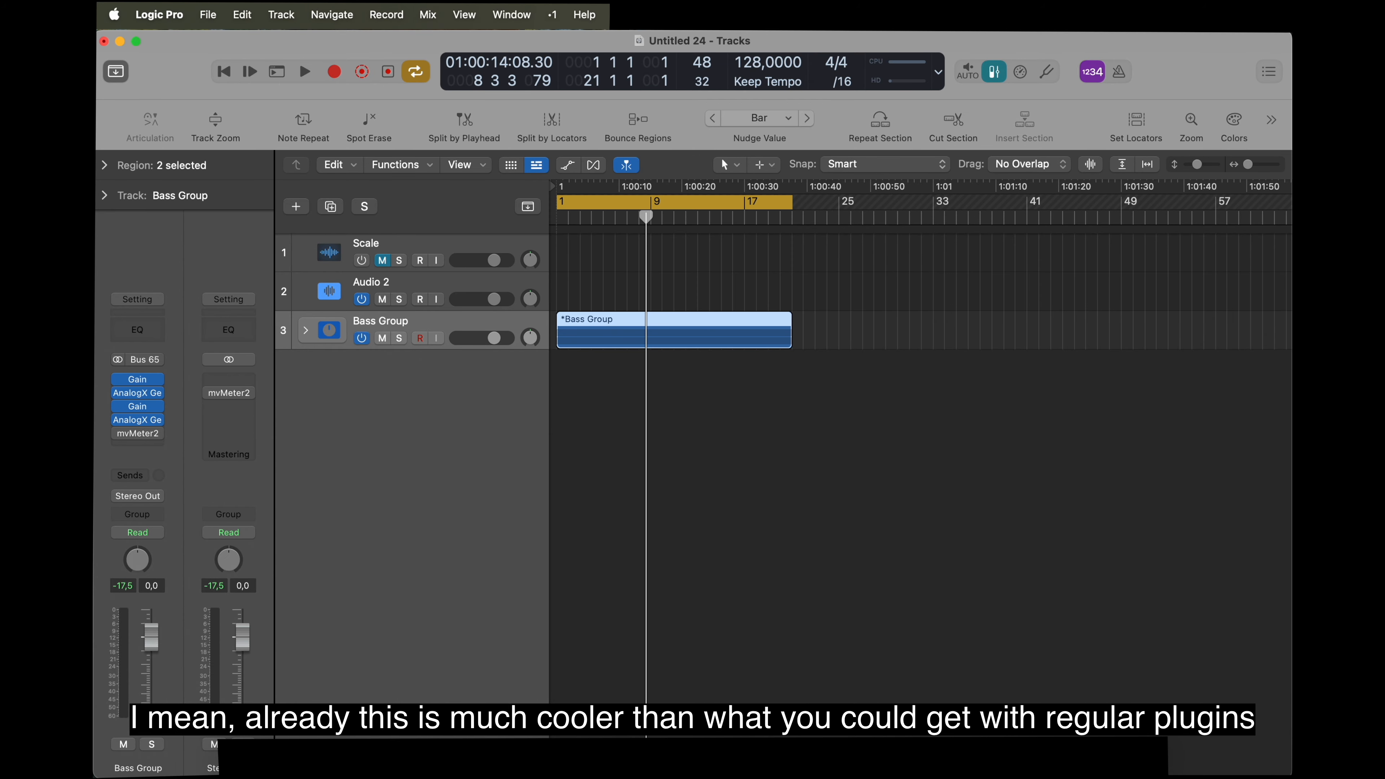
Import Bass Group Andy Wallace 1073/SSL Line.wav from Bass Bounces onto a new track at bar 1, and delete the old Bass Group track
left_click(618, 598)
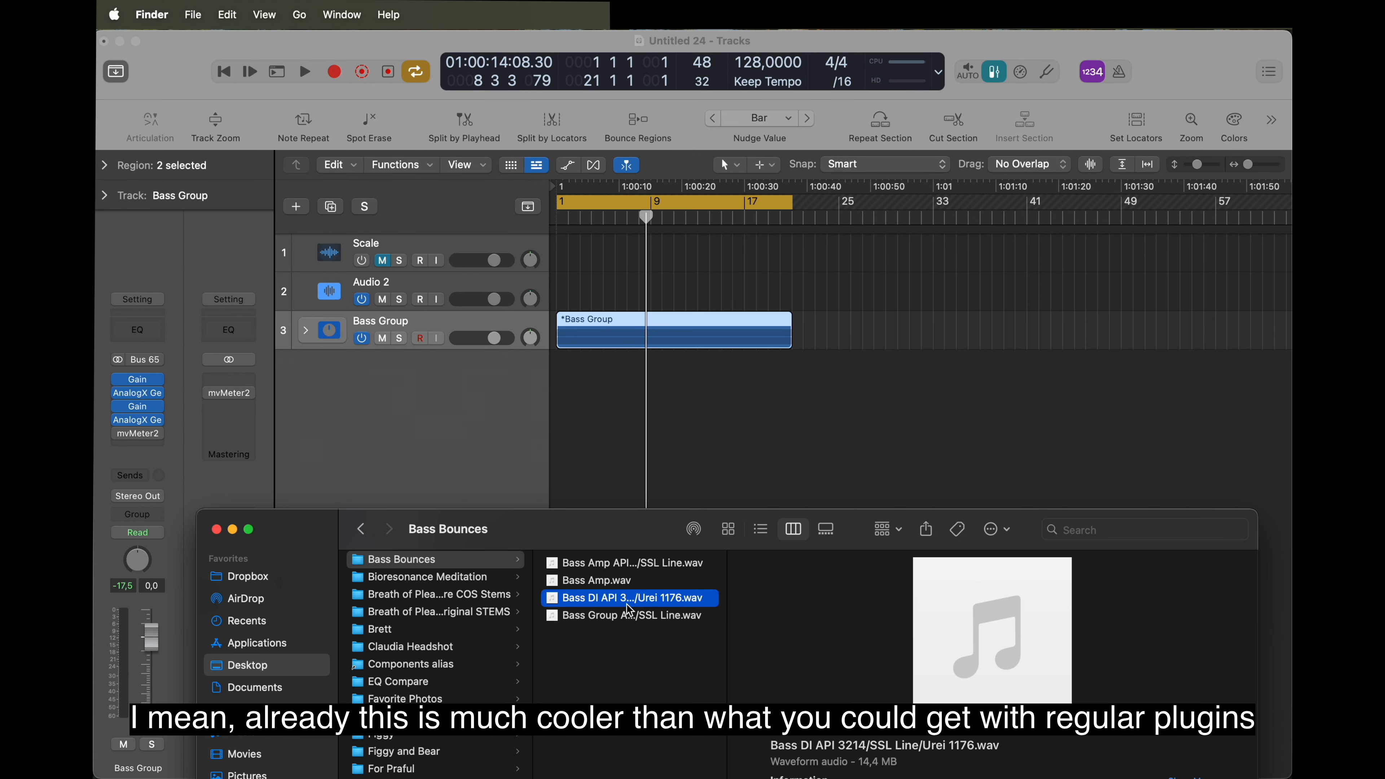
left_click_drag(628, 615, 561, 397)
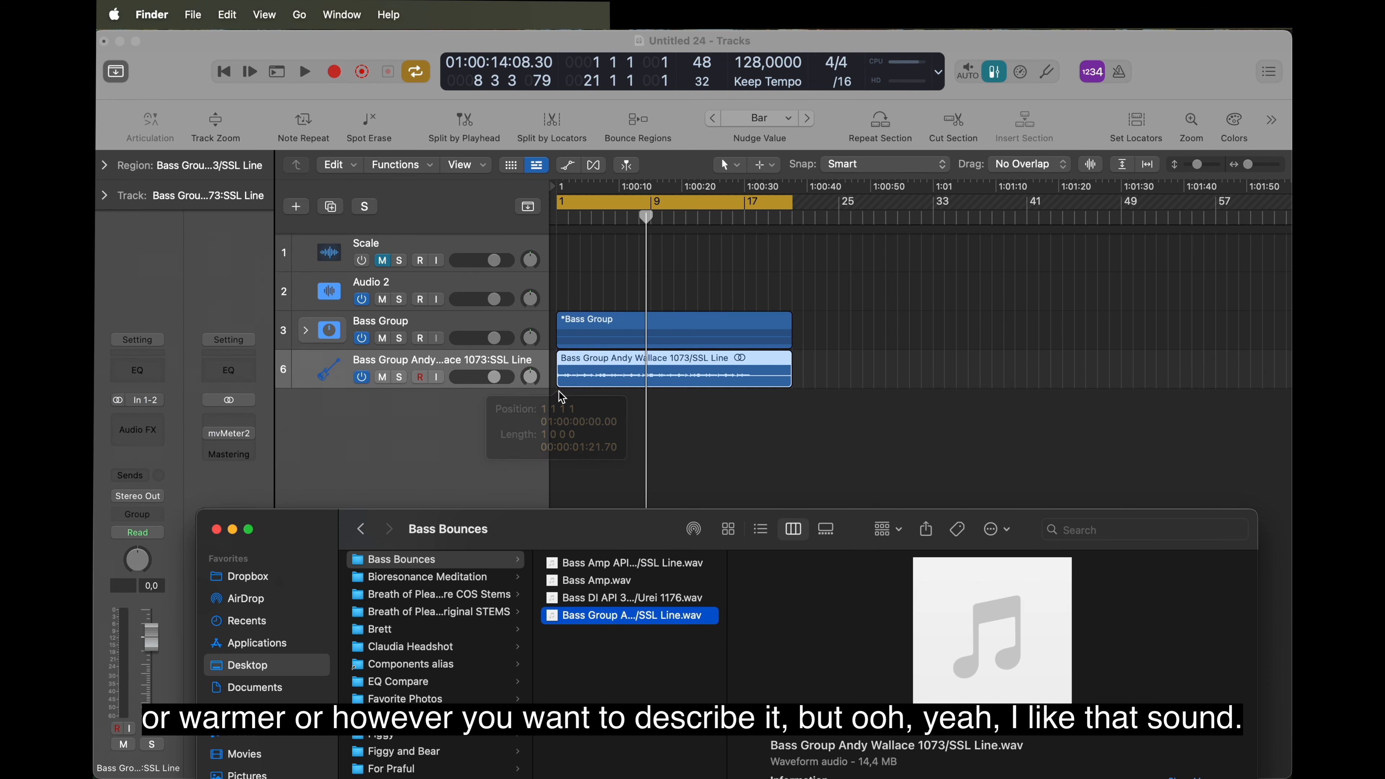
left_click(463, 321)
key("Delete")
key("Delete")
key("space")
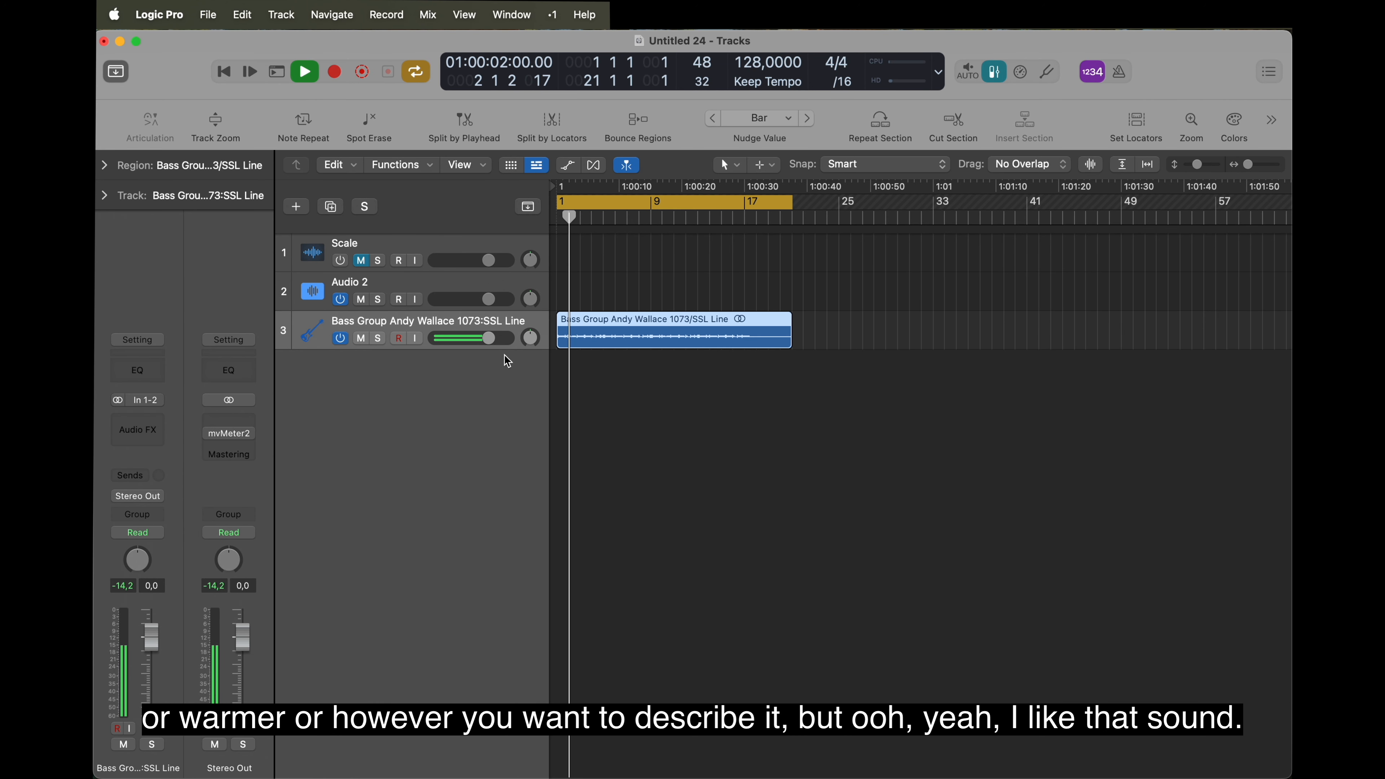
key("space")
Insert Mix Monolith on the imported bass track and level this channel by learning a full playback pass and applying the mix
left_click(159, 425)
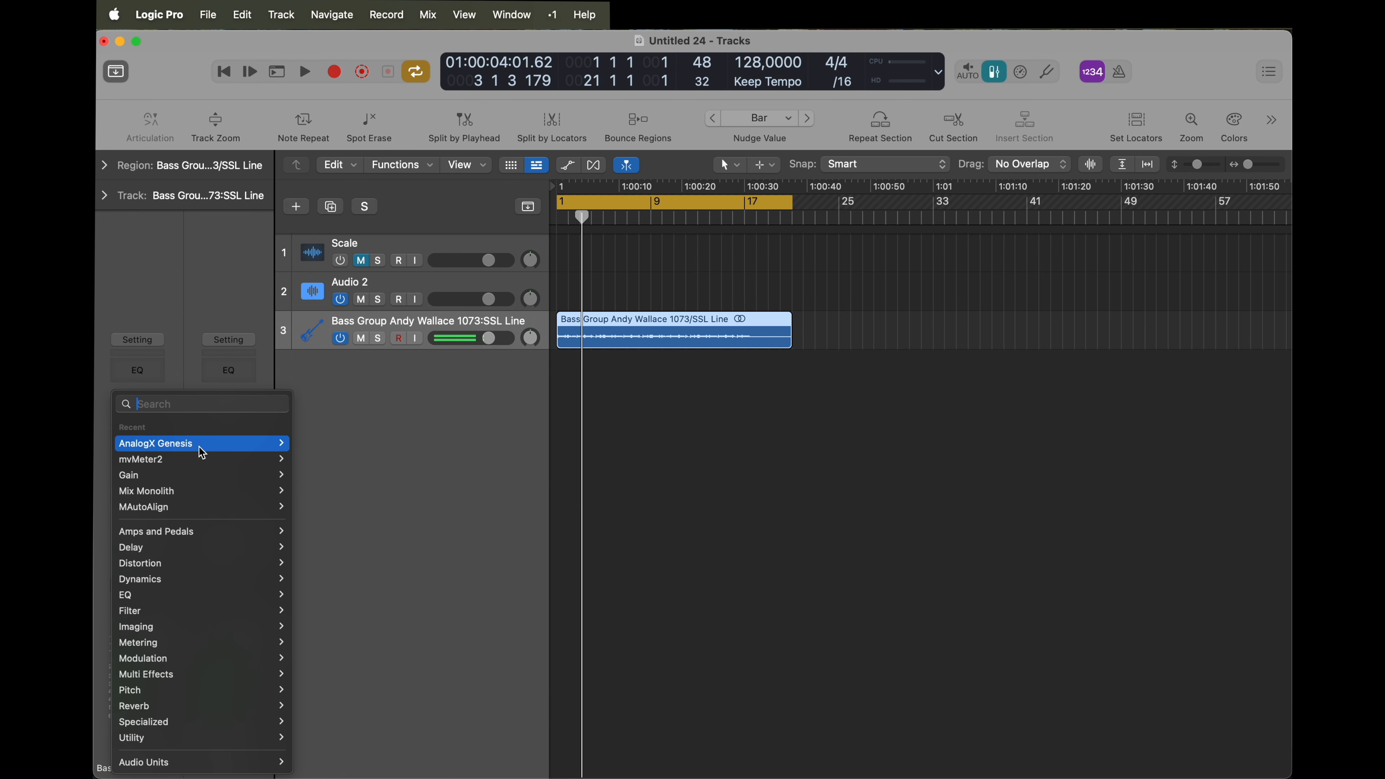
left_click(218, 491)
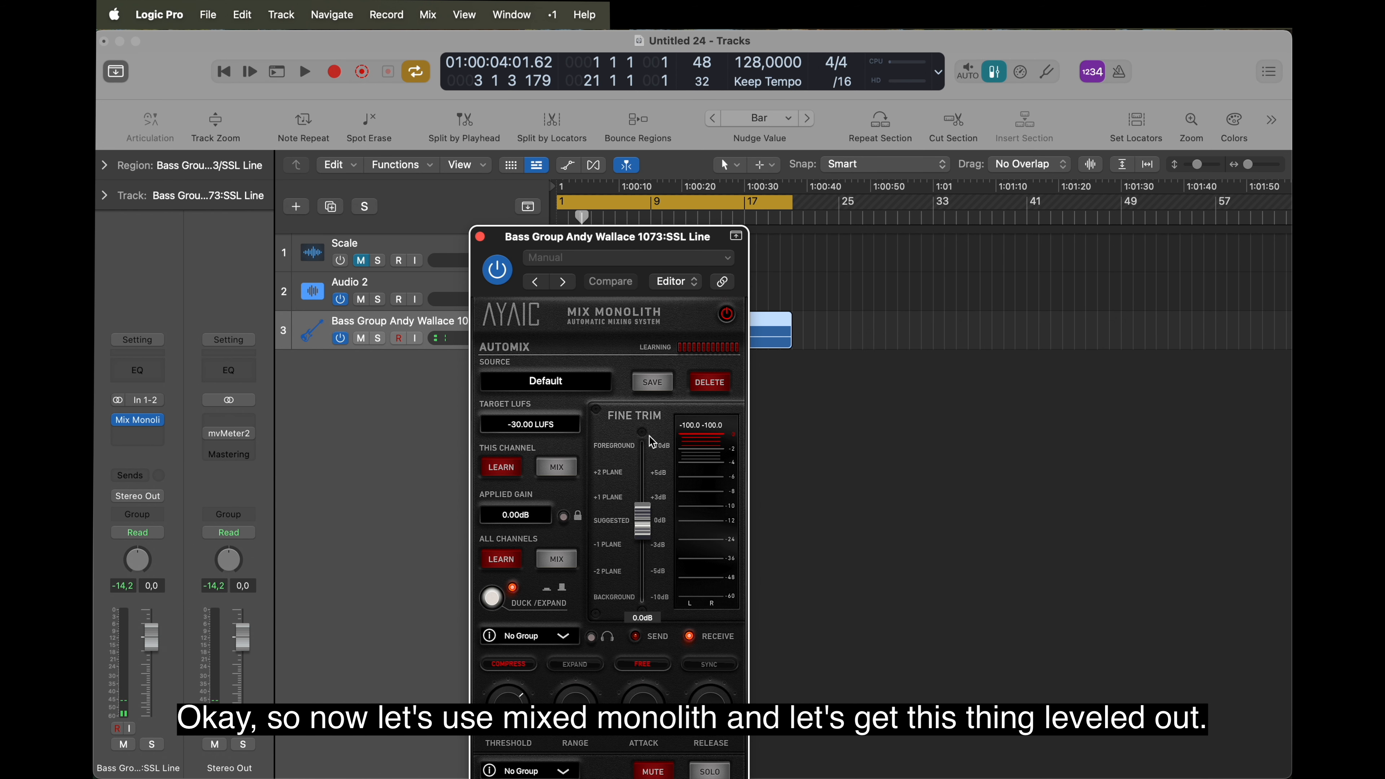
left_click(501, 467)
key("space")
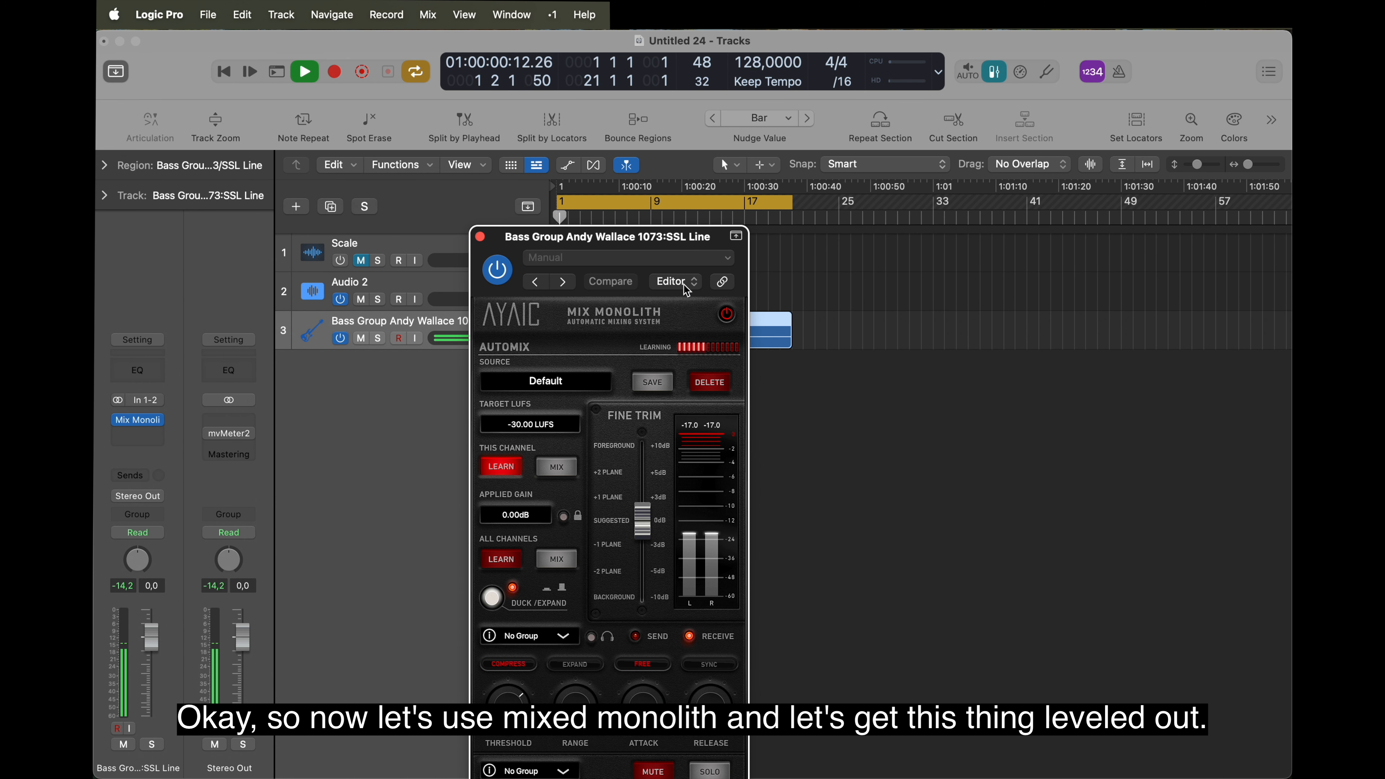
left_click_drag(675, 244, 1007, 209)
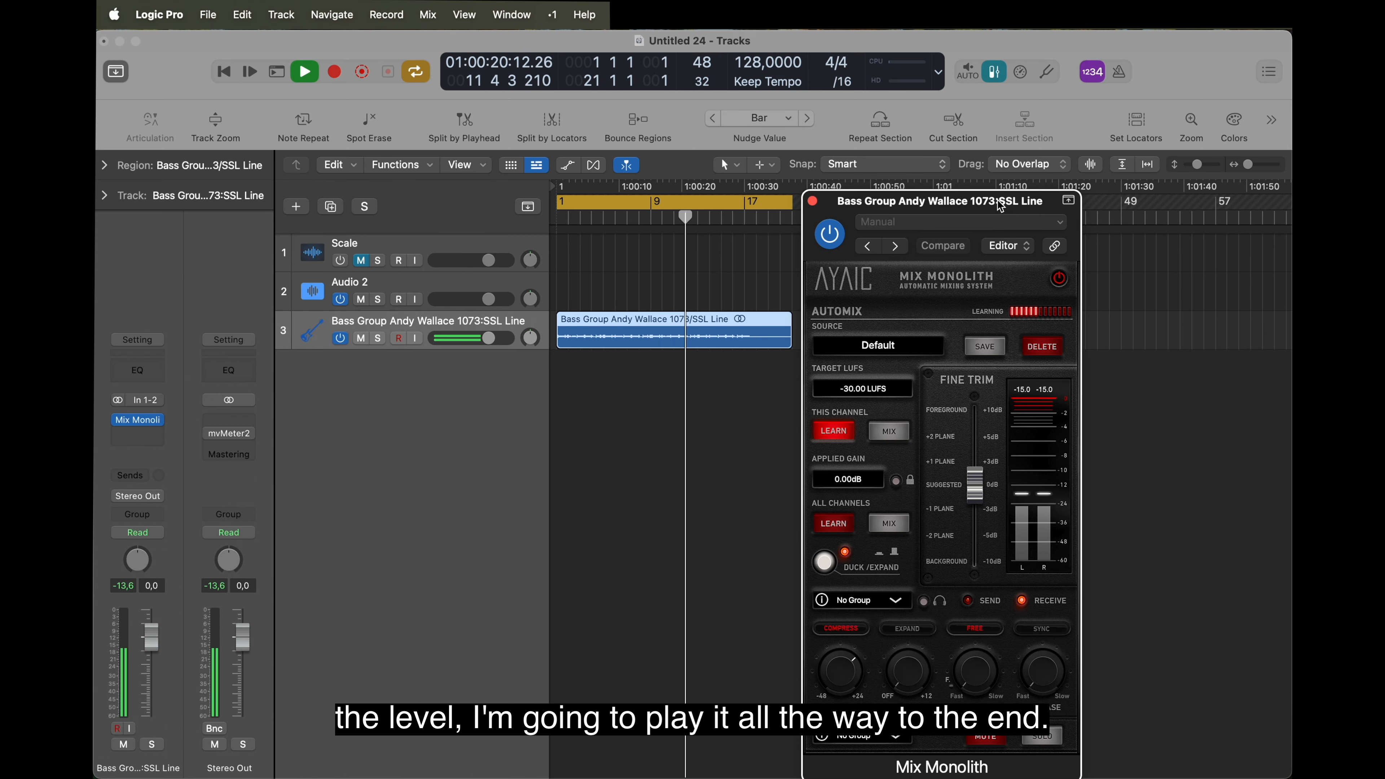
left_click_drag(999, 200, 1017, 192)
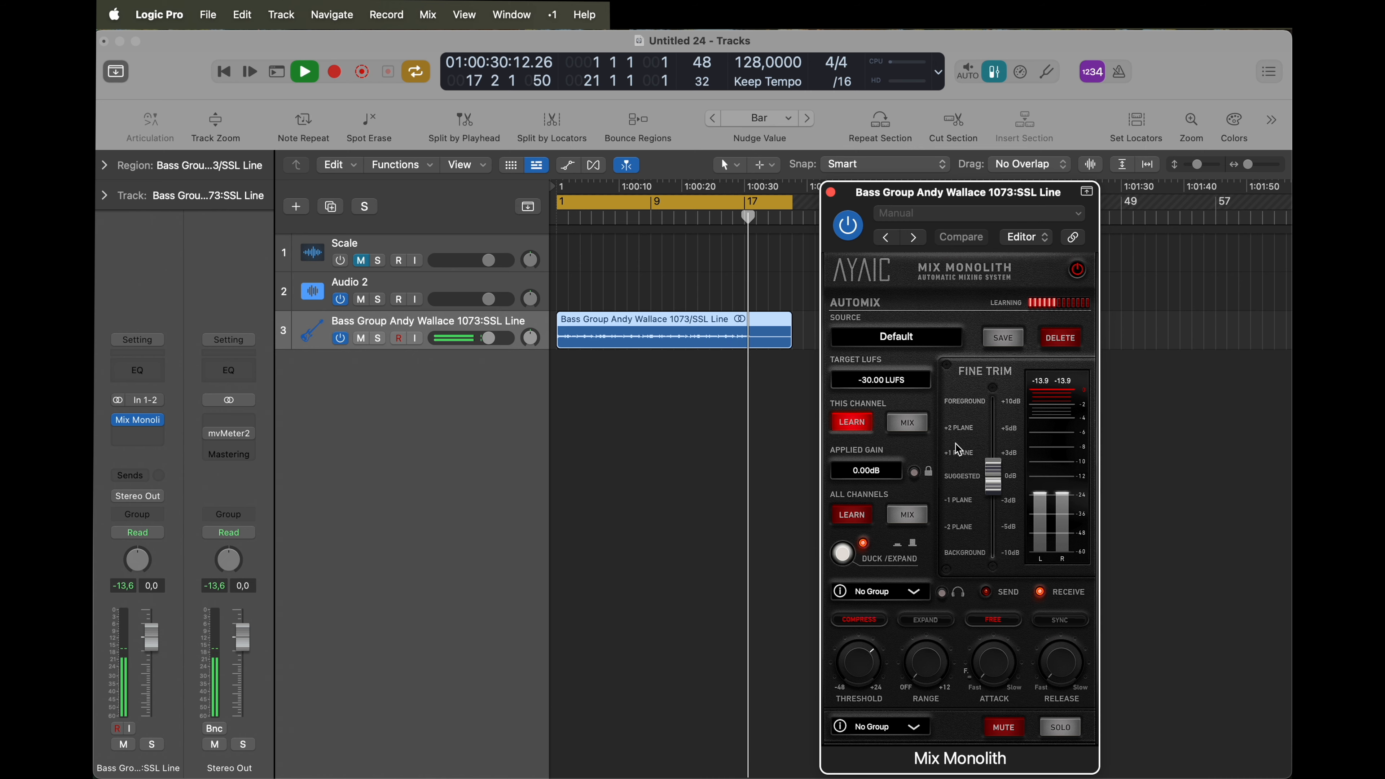
left_click(914, 422)
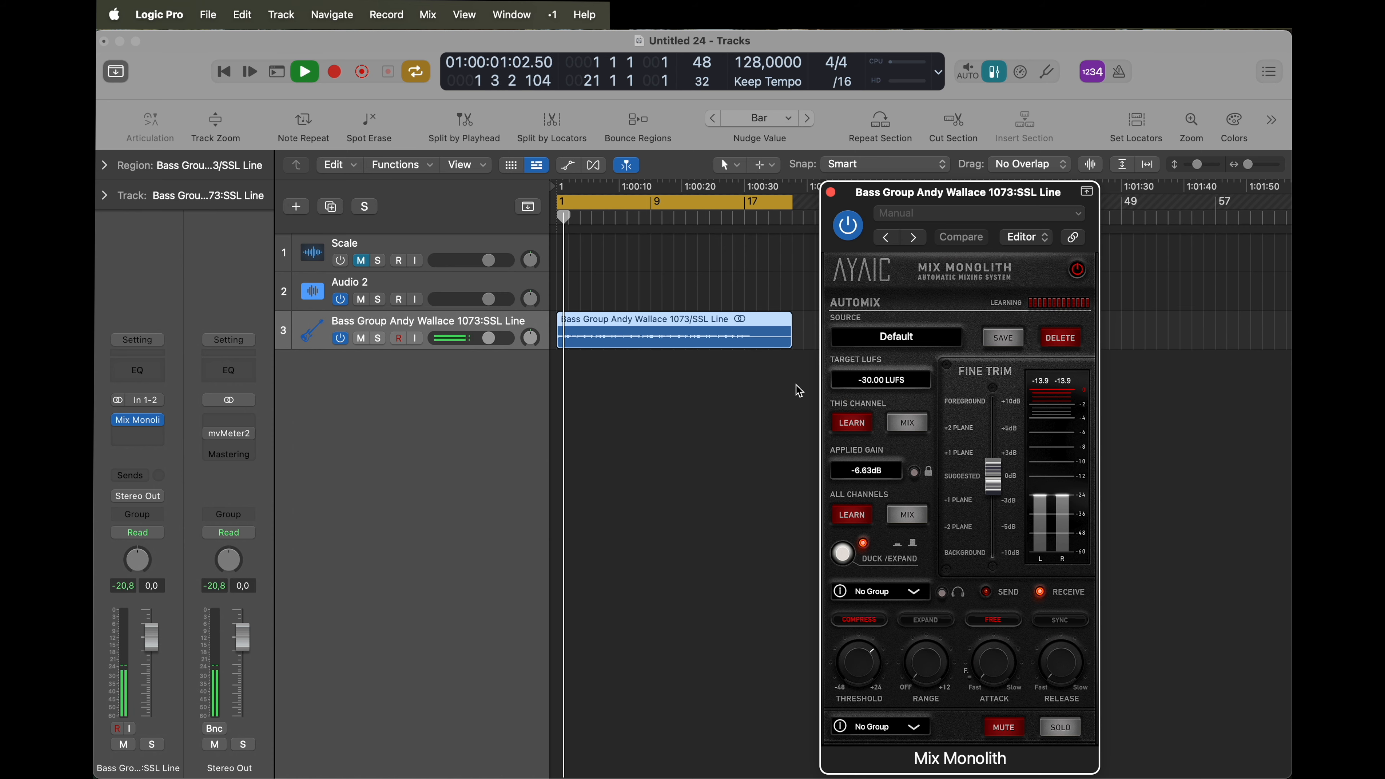
left_click(831, 192)
key("space")
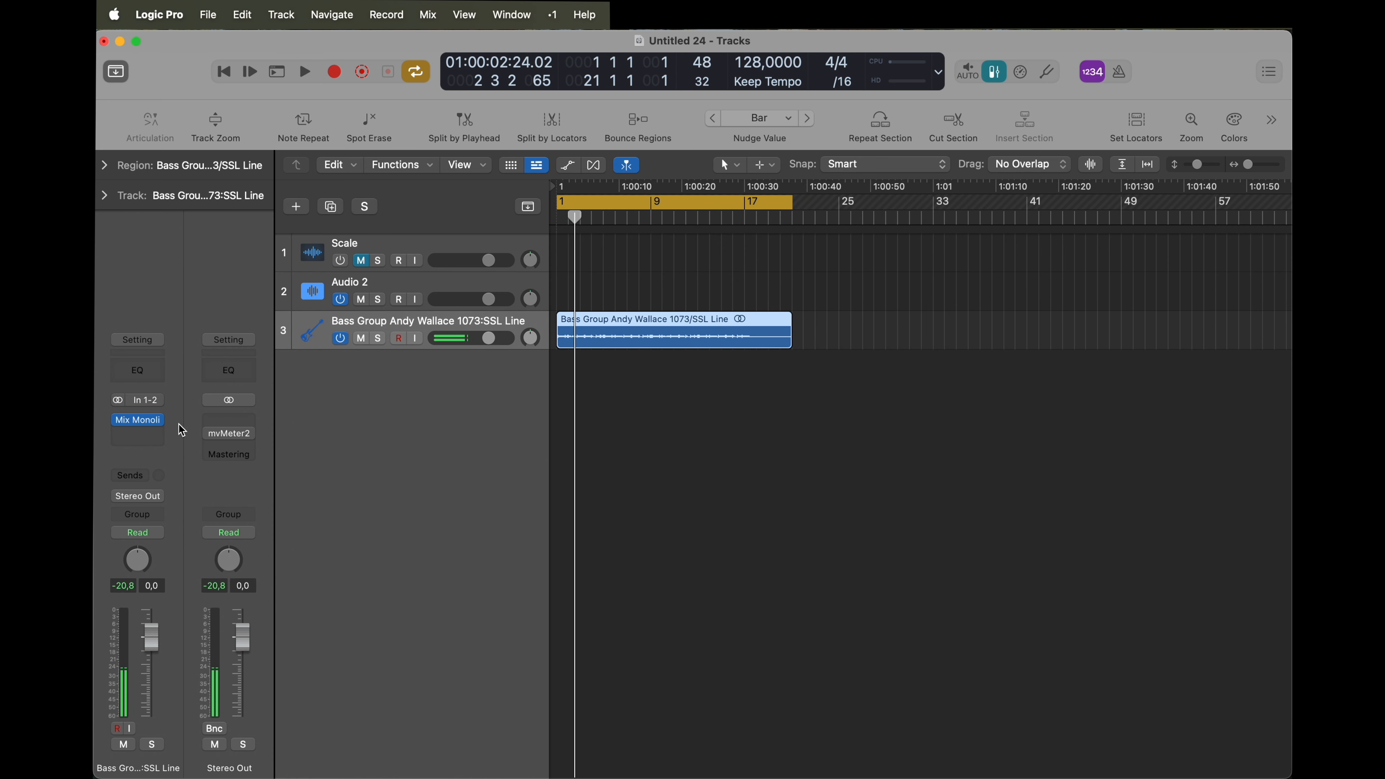
Insert AnalogX Genesis before Mix Monolith and load the profile SSL ch G comp 2_1 slow attack fast rel_ETHEREUM+_d1
left_click(152, 419)
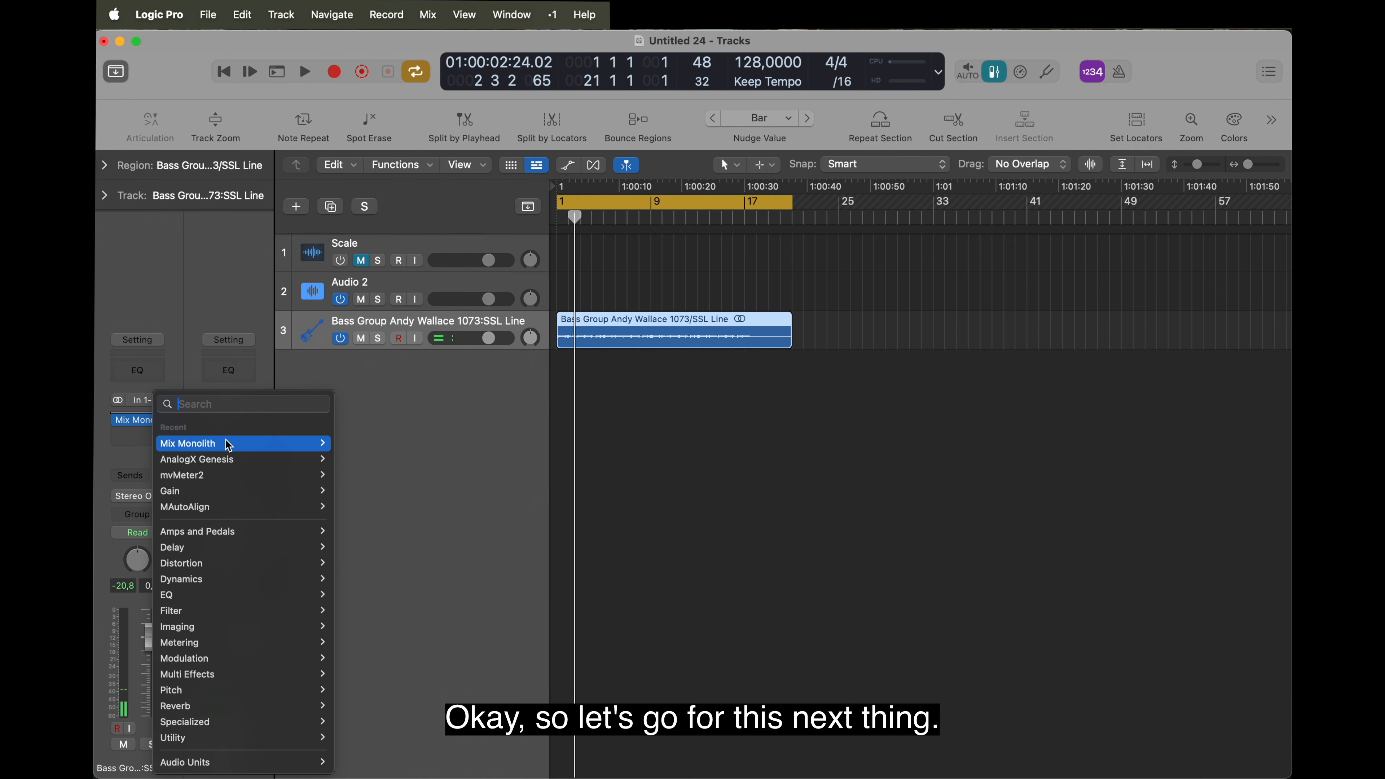
left_click(239, 462)
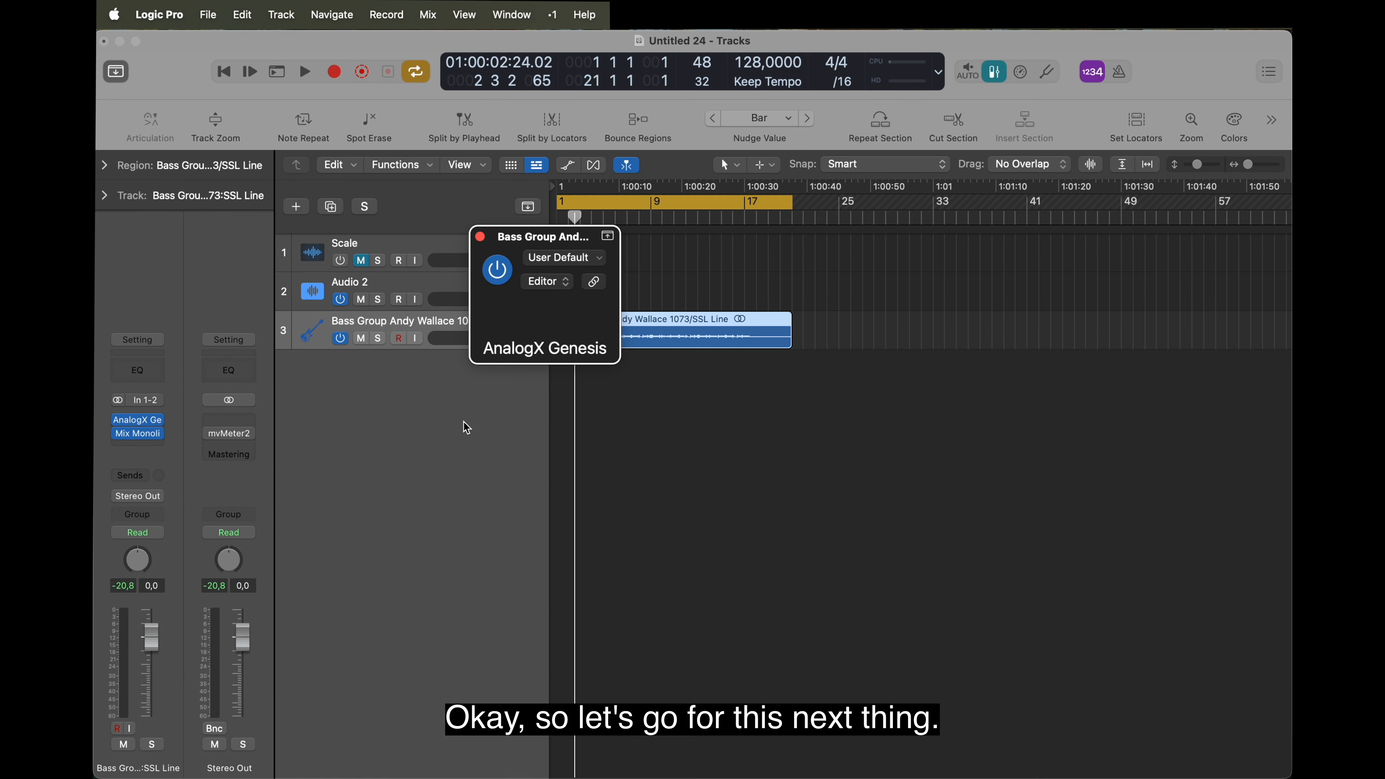
left_click_drag(762, 248, 670, 118)
left_click(650, 634)
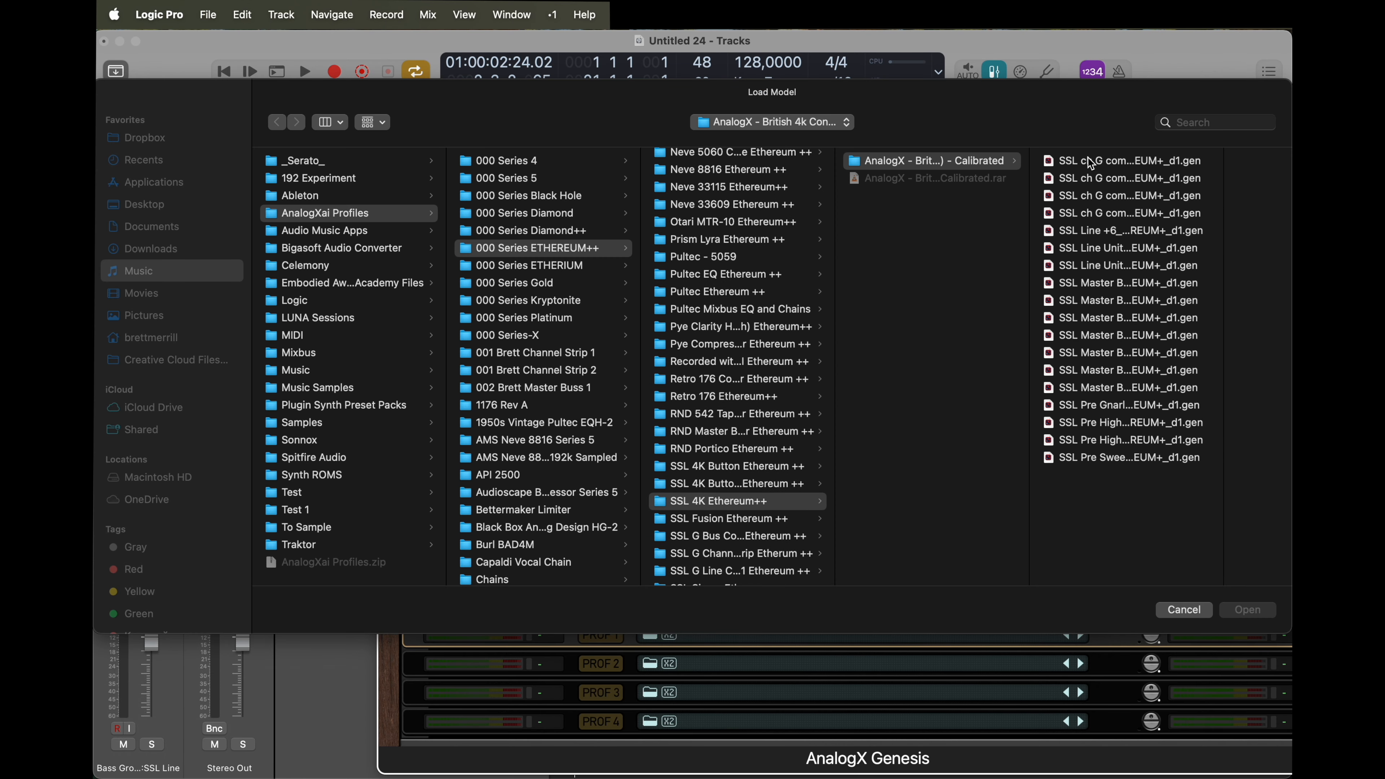
double_click(1073, 180)
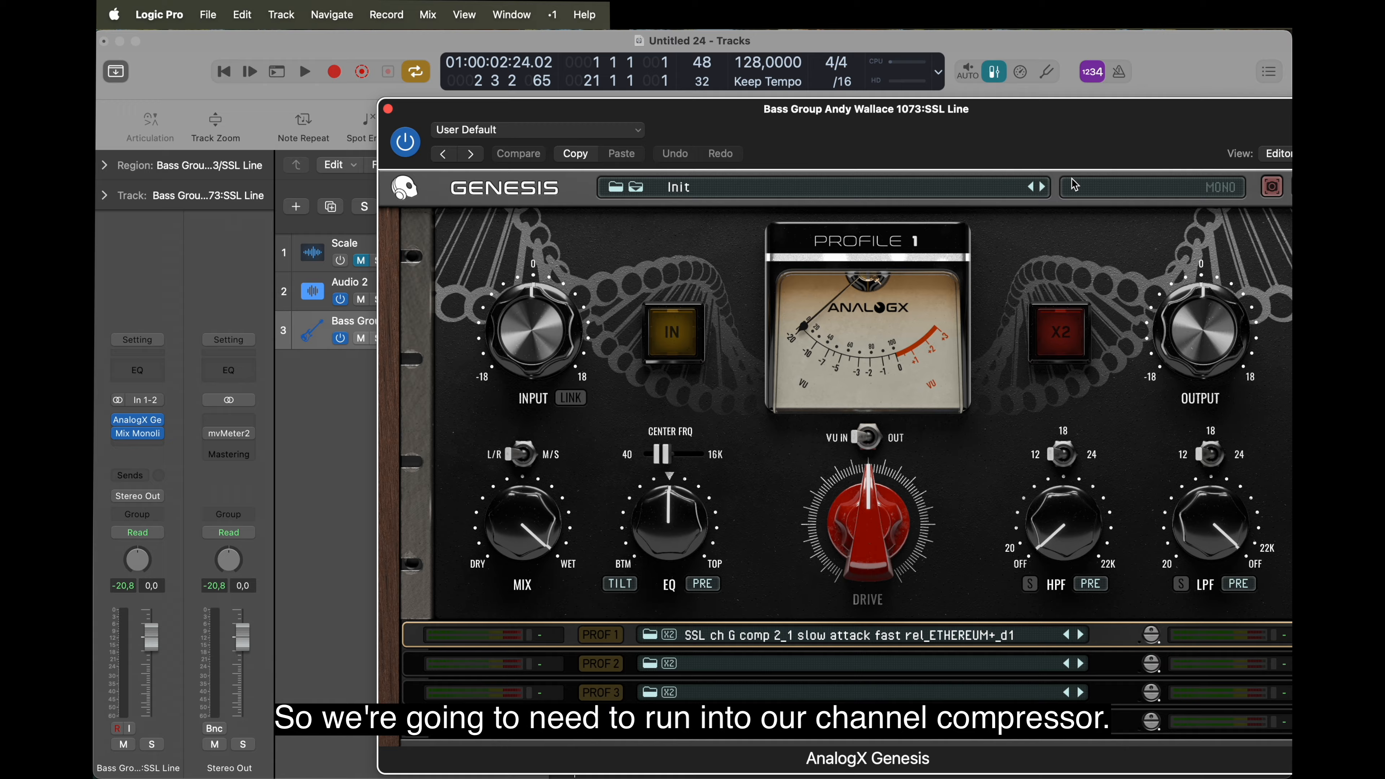
Switch the channel compressor profile in, set its Drive to -24.0 dB, and adjust the linked input and output during playback
left_click(614, 639)
left_click_drag(875, 517, 852, 540)
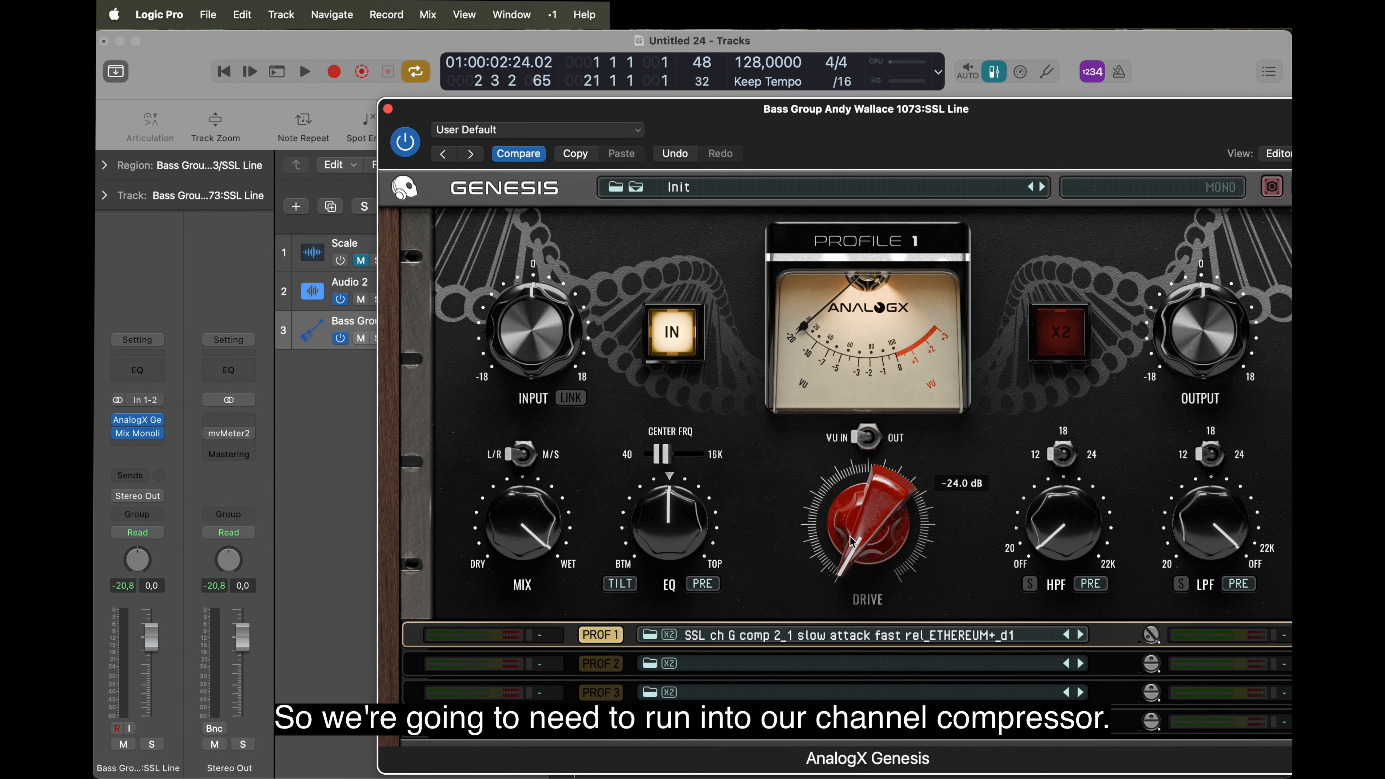
left_click(571, 397)
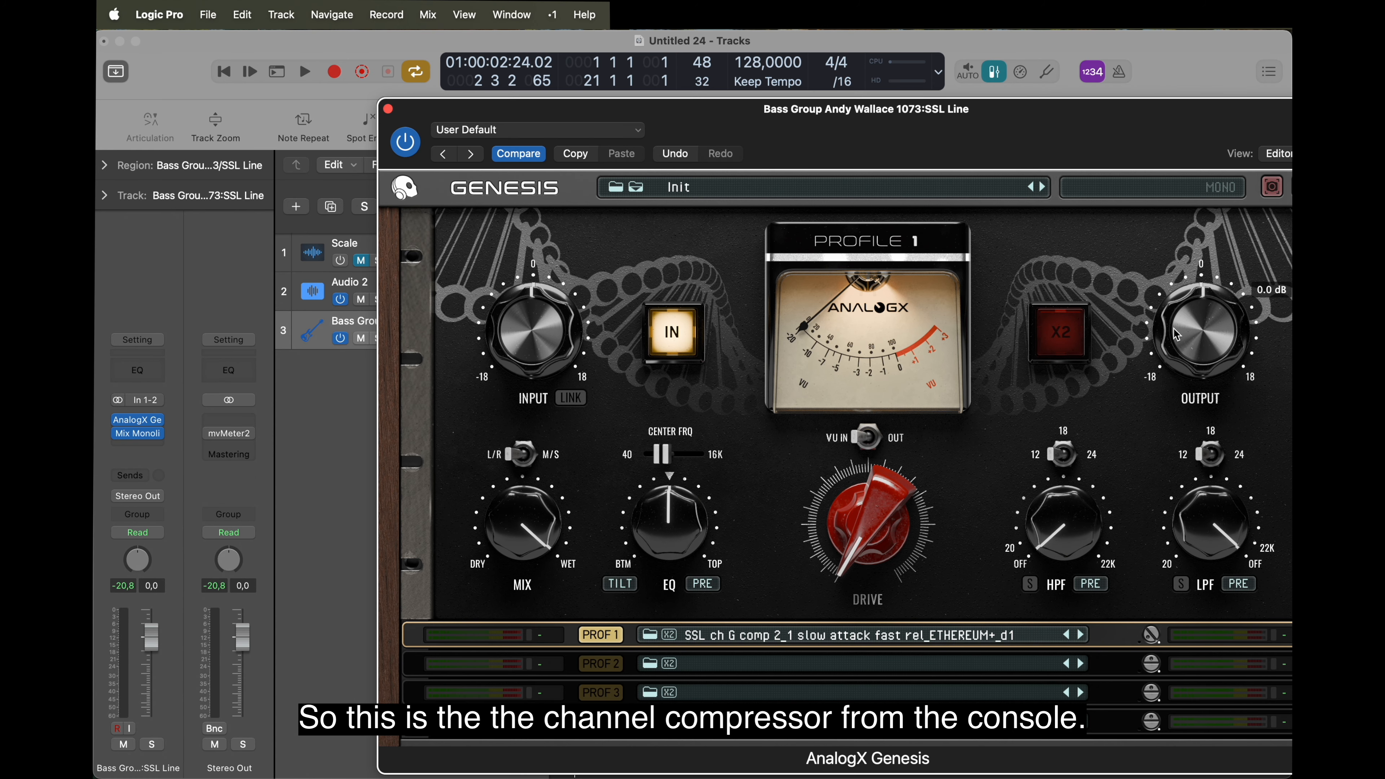
key("space")
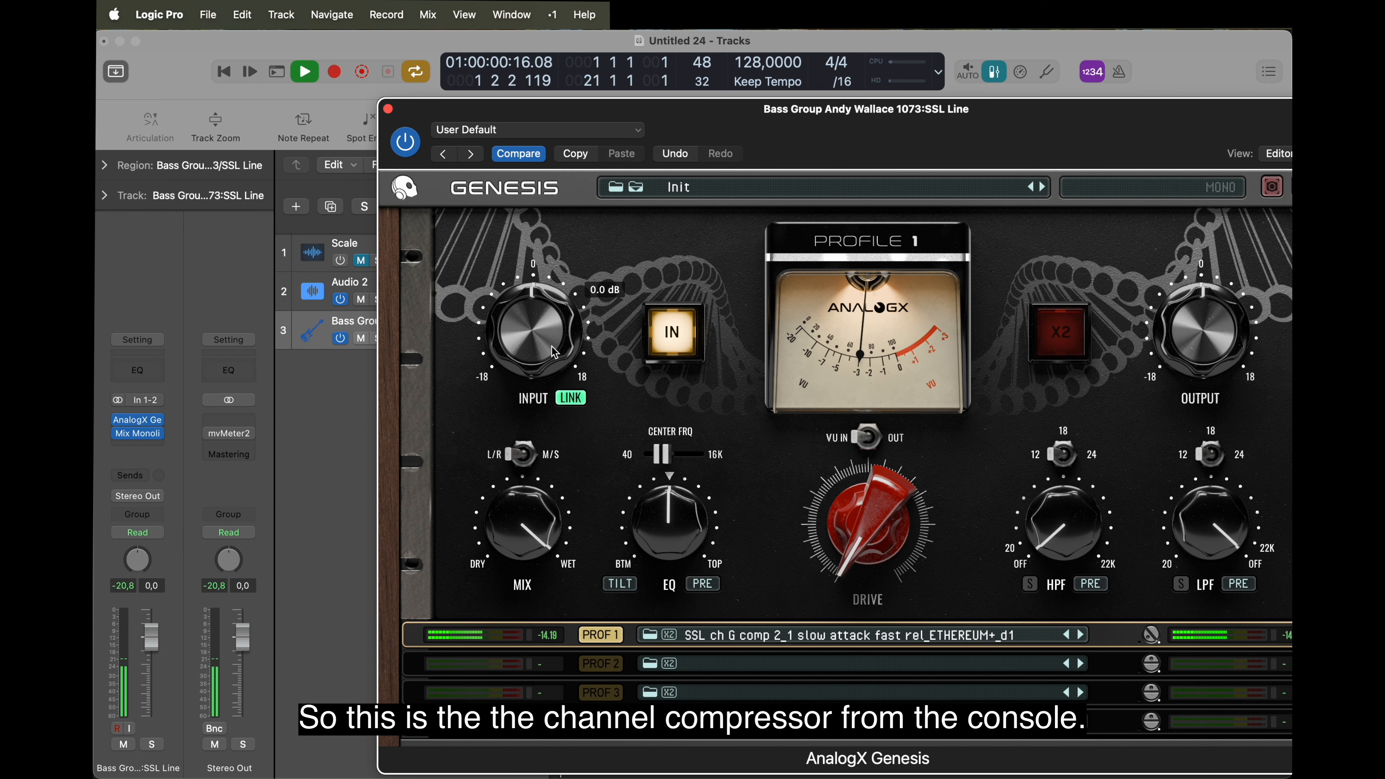
left_click_drag(553, 352, 554, 423)
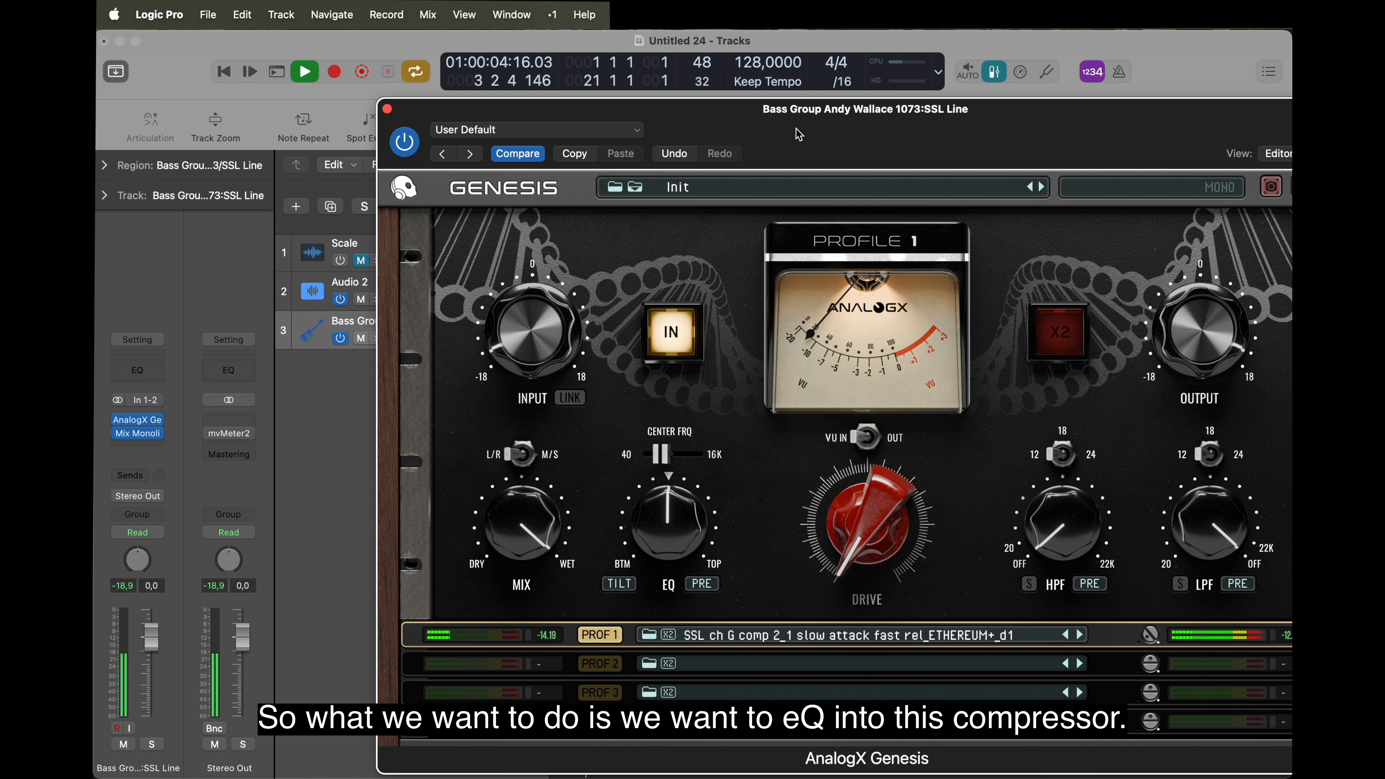
left_click_drag(799, 134, 702, 137)
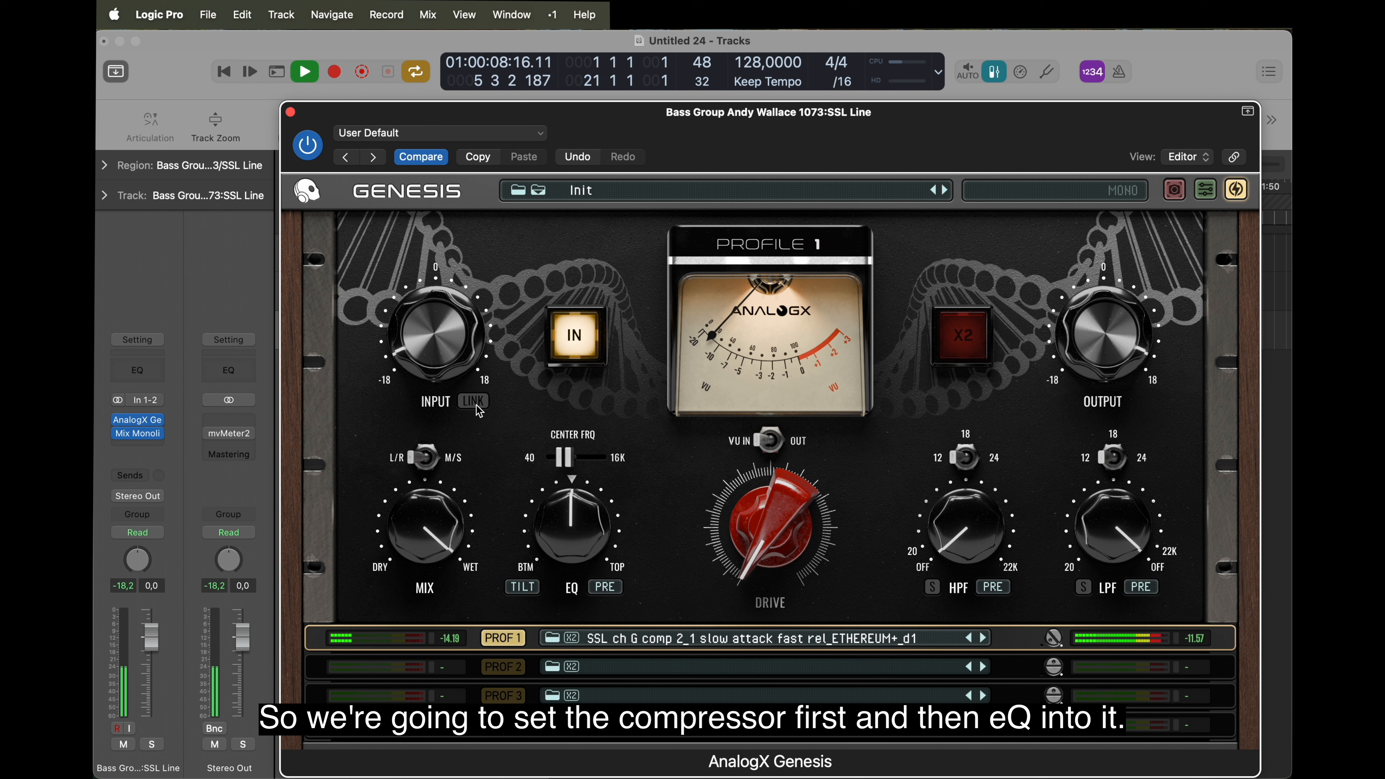
left_click_drag(447, 368, 448, 358)
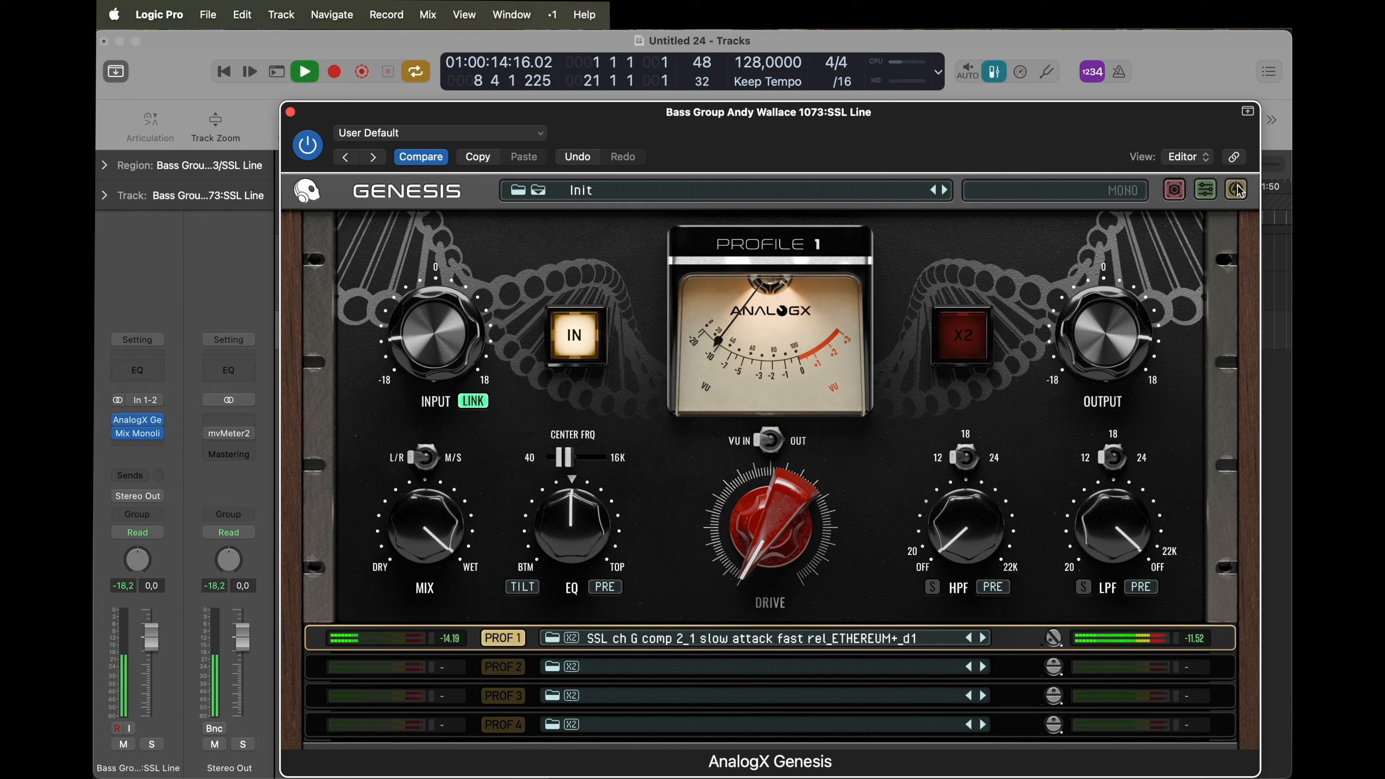
left_click(291, 113)
key("space")
left_click(153, 419)
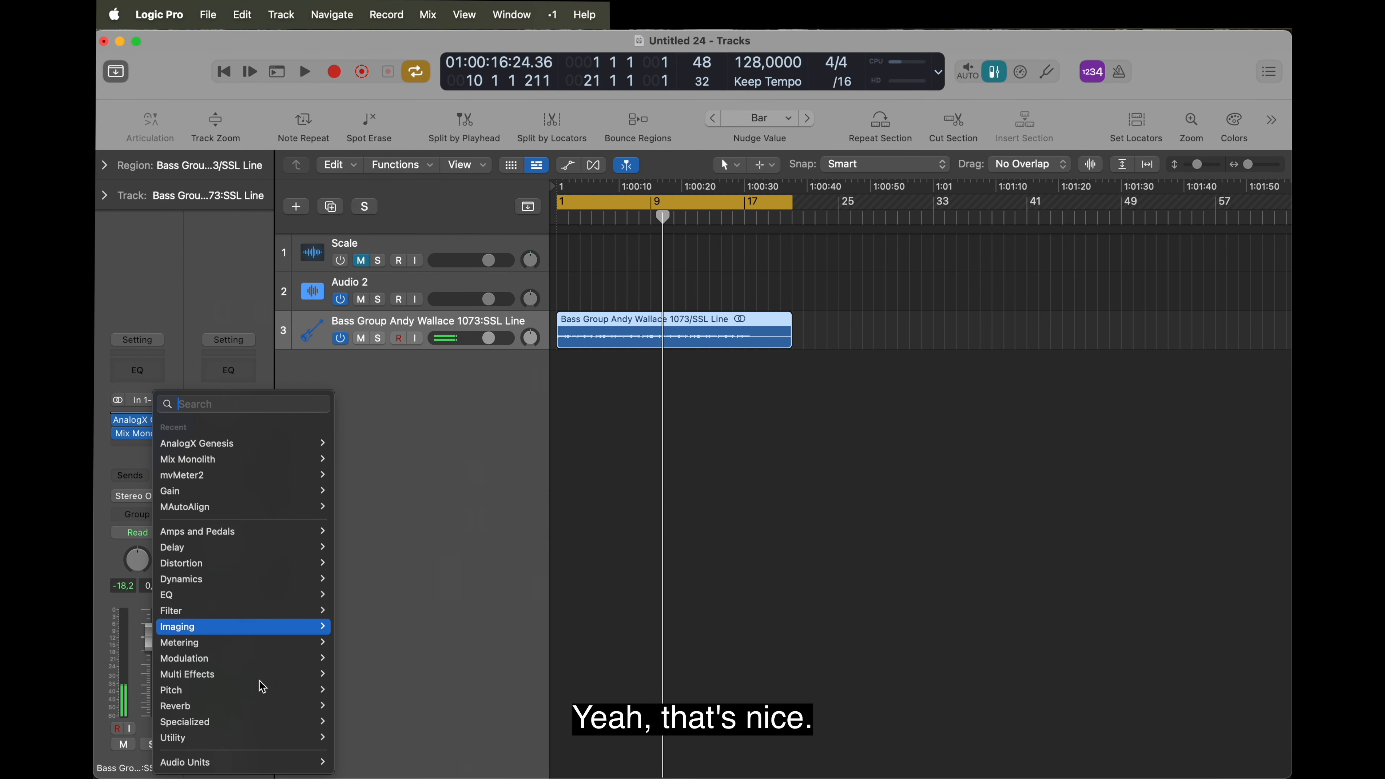
mouse_move(240, 762)
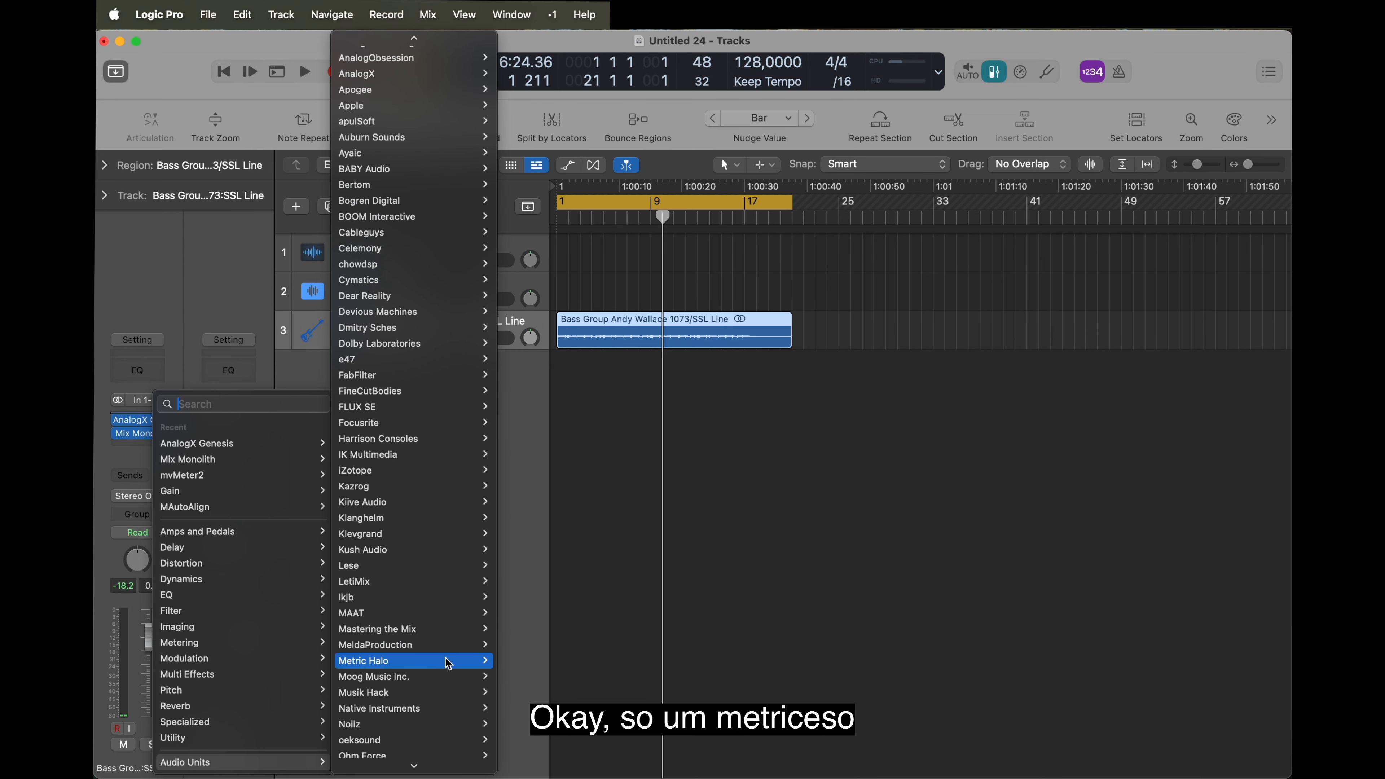
mouse_move(451, 660)
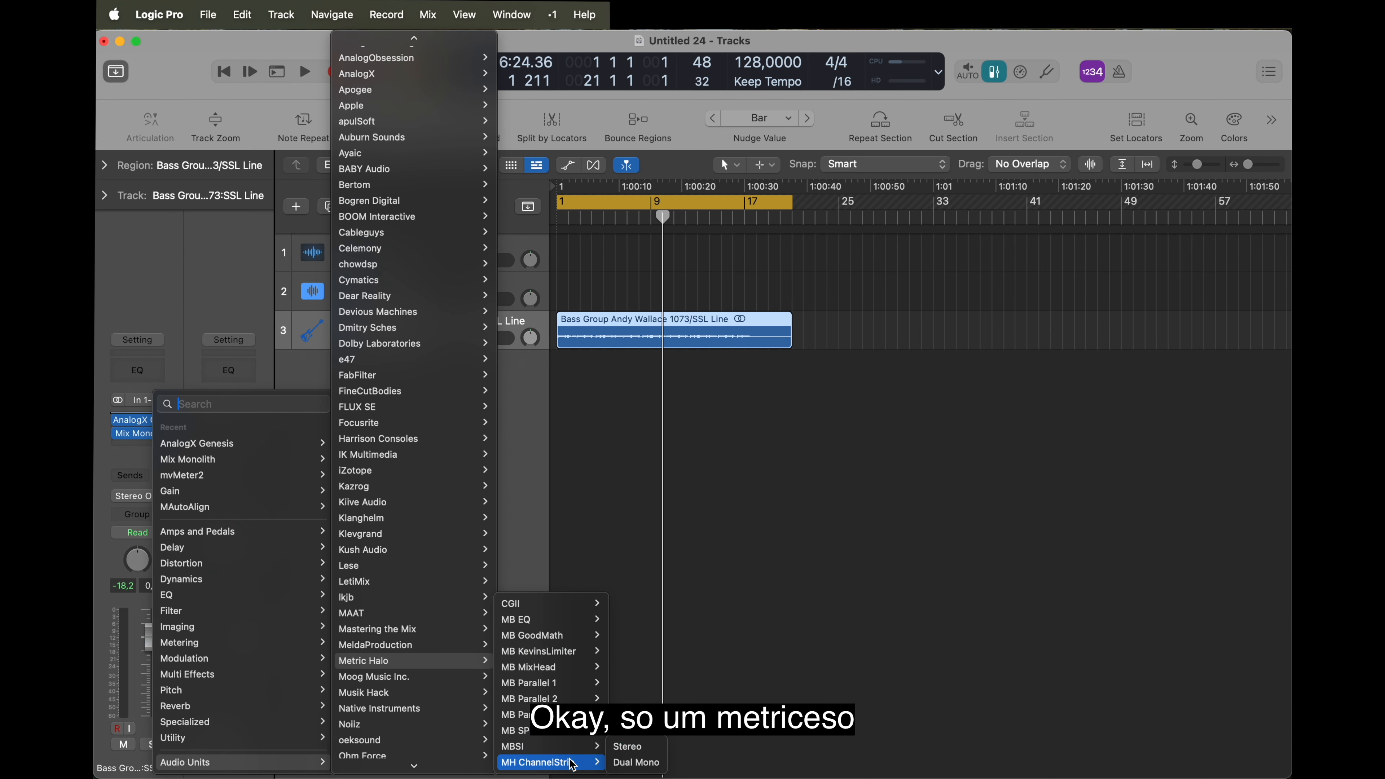
left_click(655, 468)
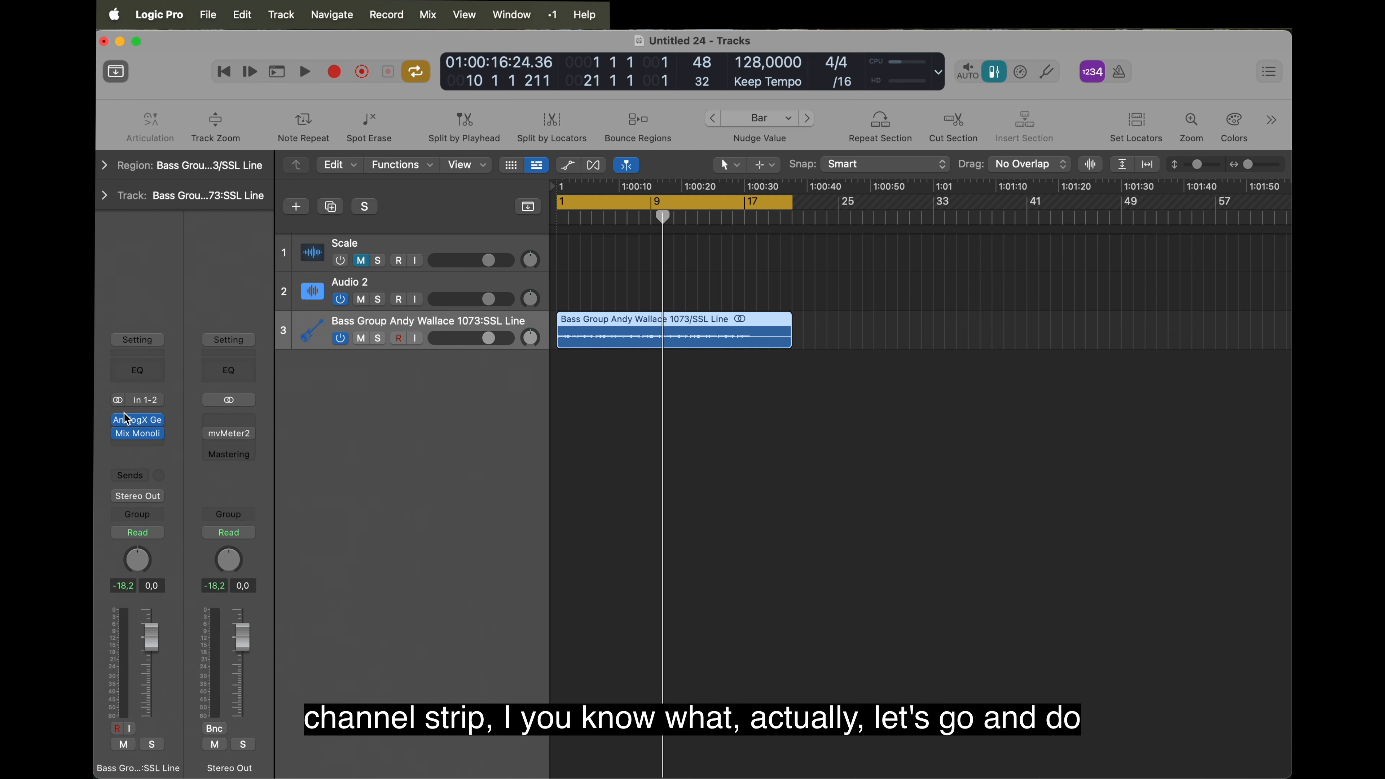
Insert Ayaic's Ceilings Of Sound PRO before Genesis and open its Hyper EQ beside the channel strip during playback
left_click(141, 419)
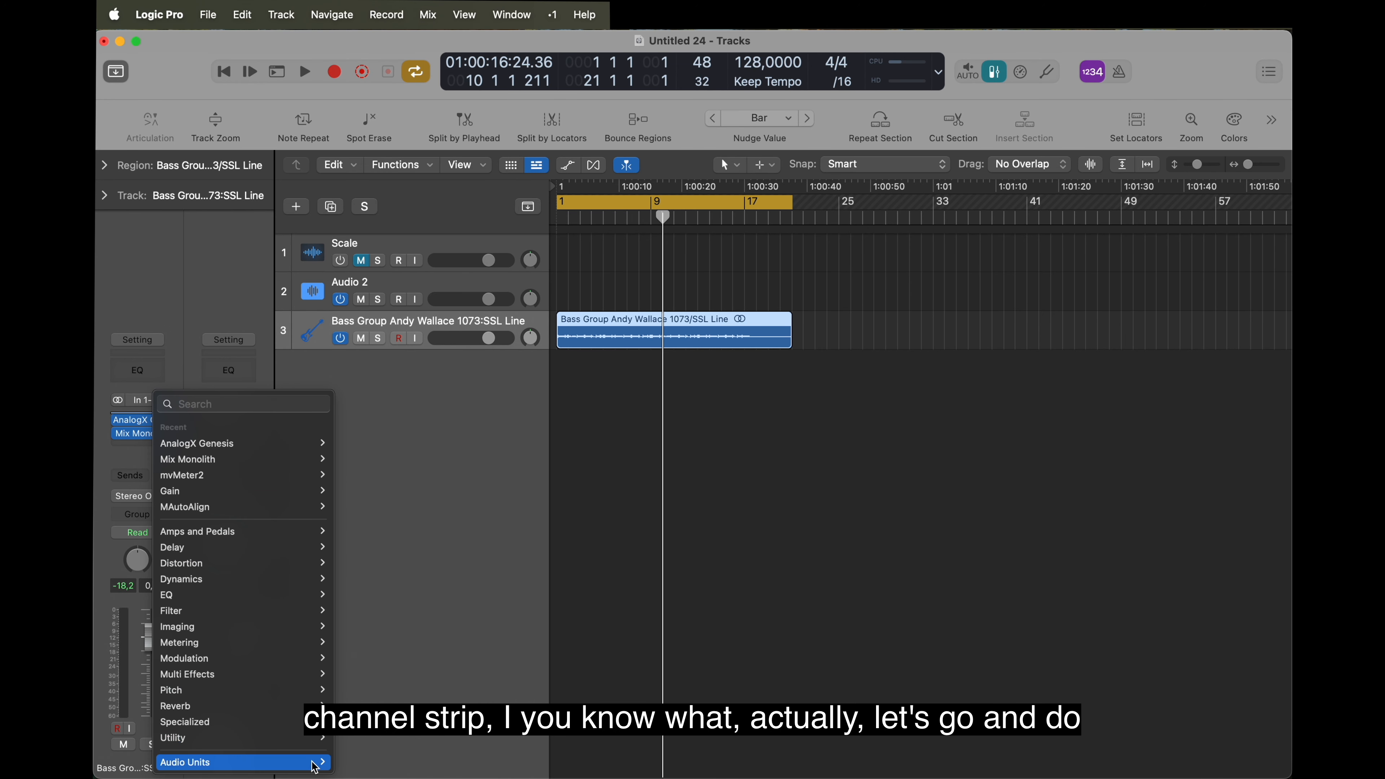
mouse_move(305, 763)
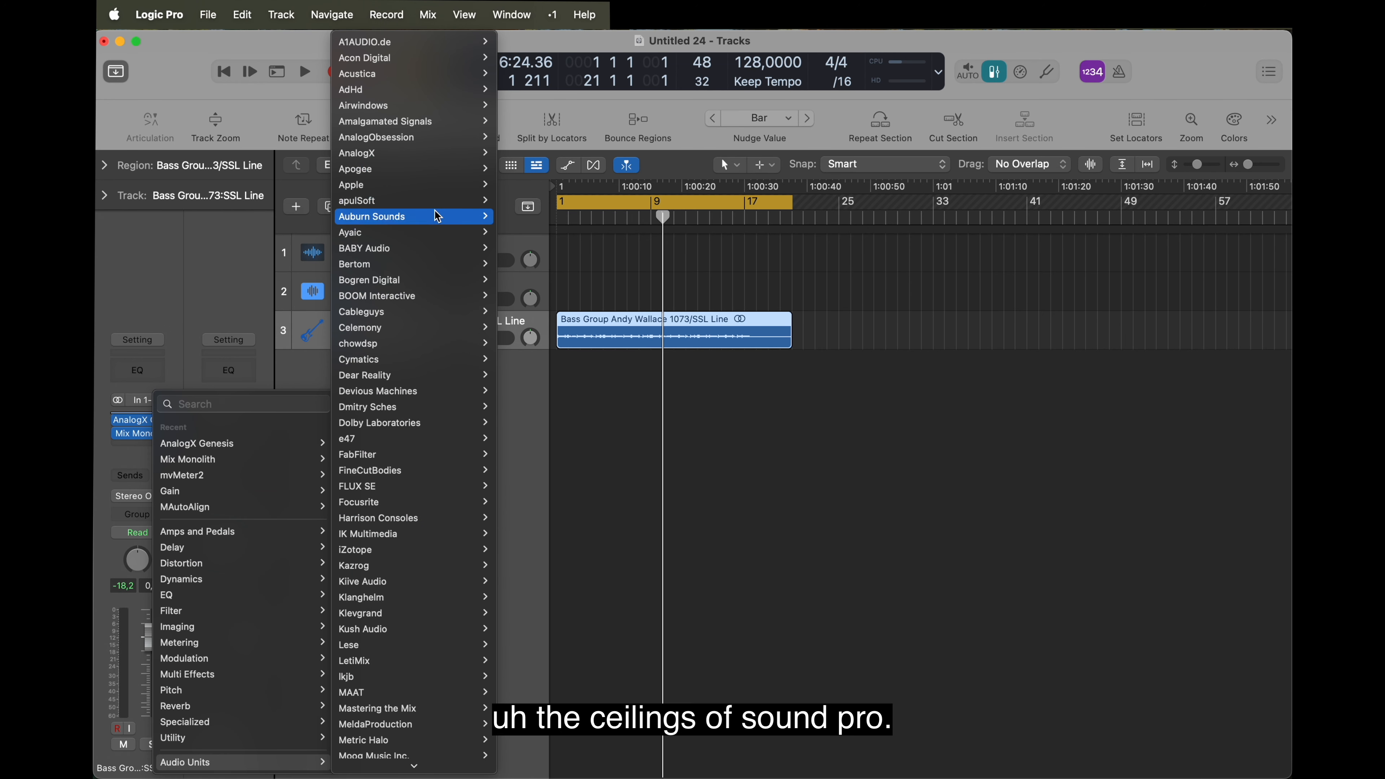
mouse_move(437, 188)
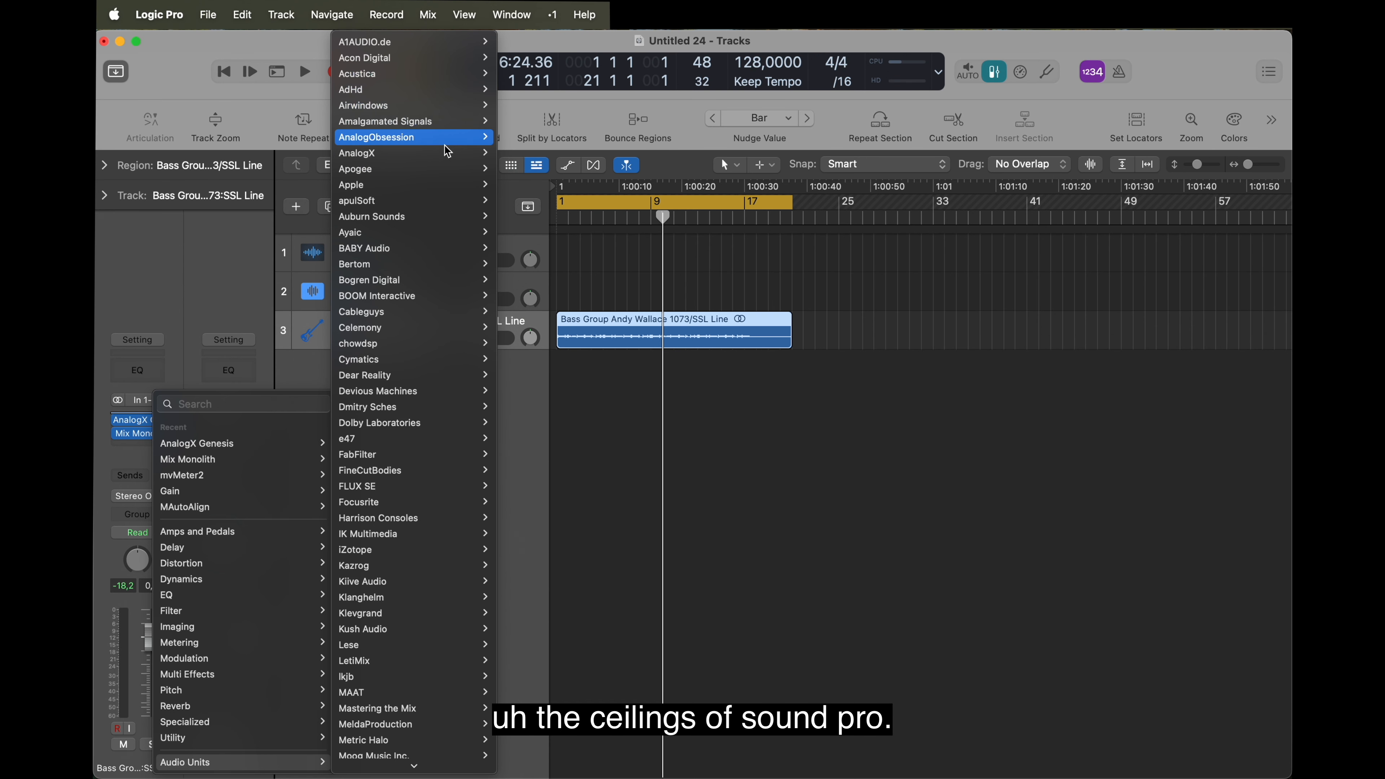
mouse_move(469, 232)
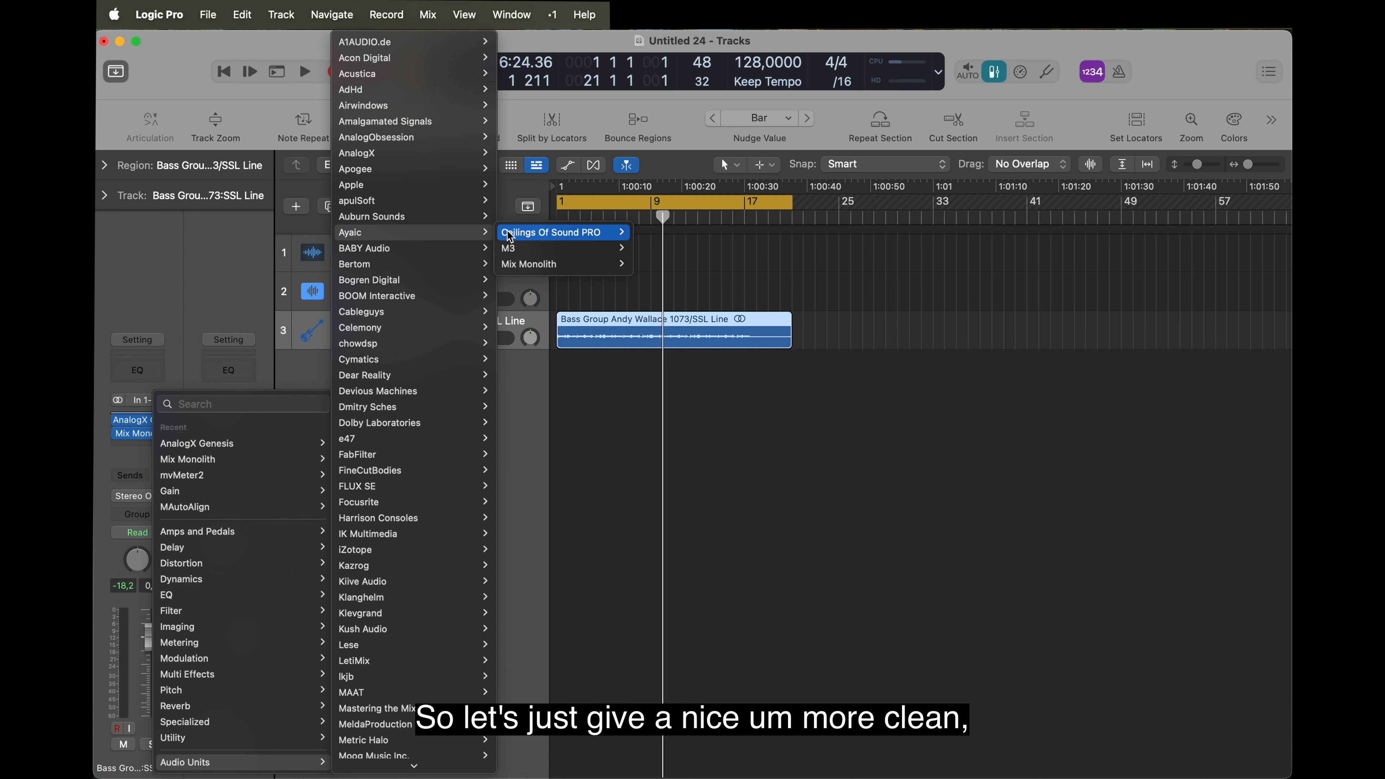
left_click(652, 232)
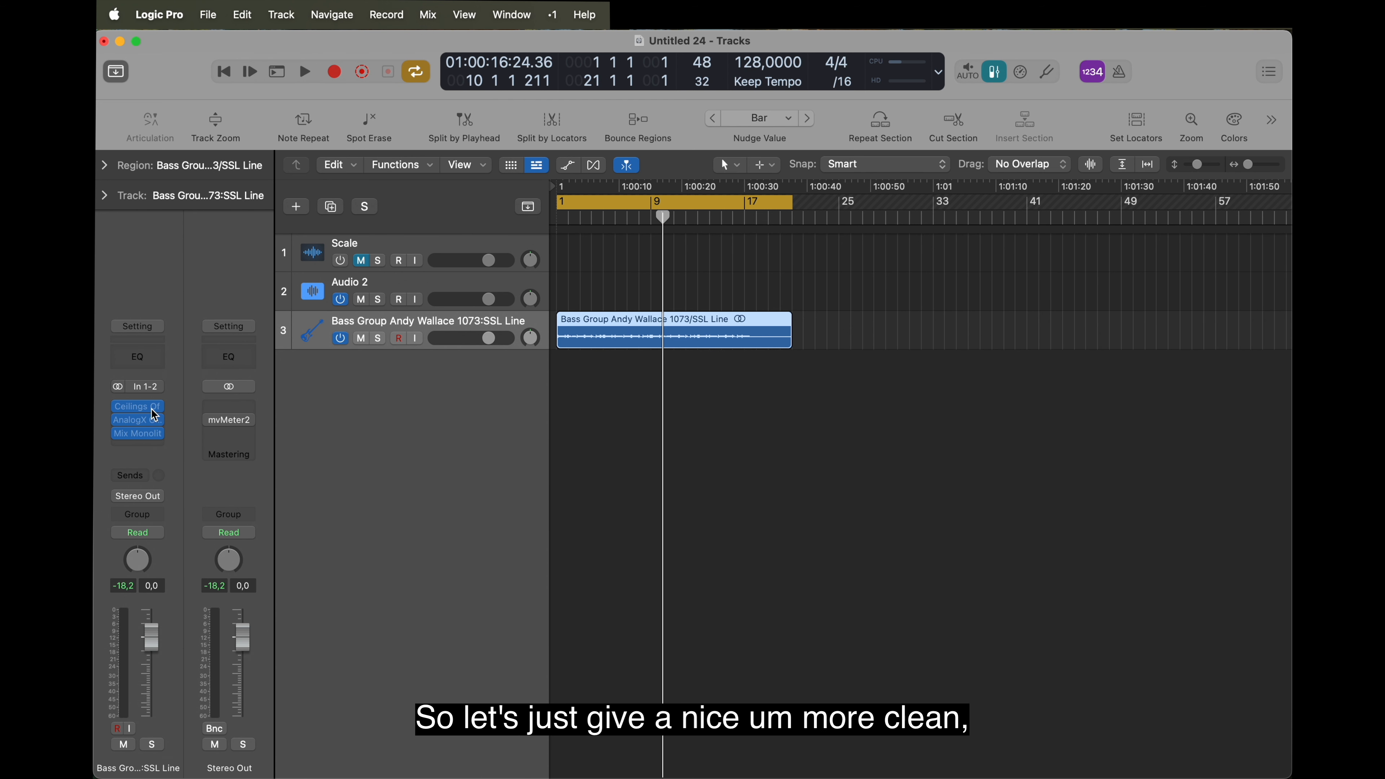
left_click(141, 406)
key("space")
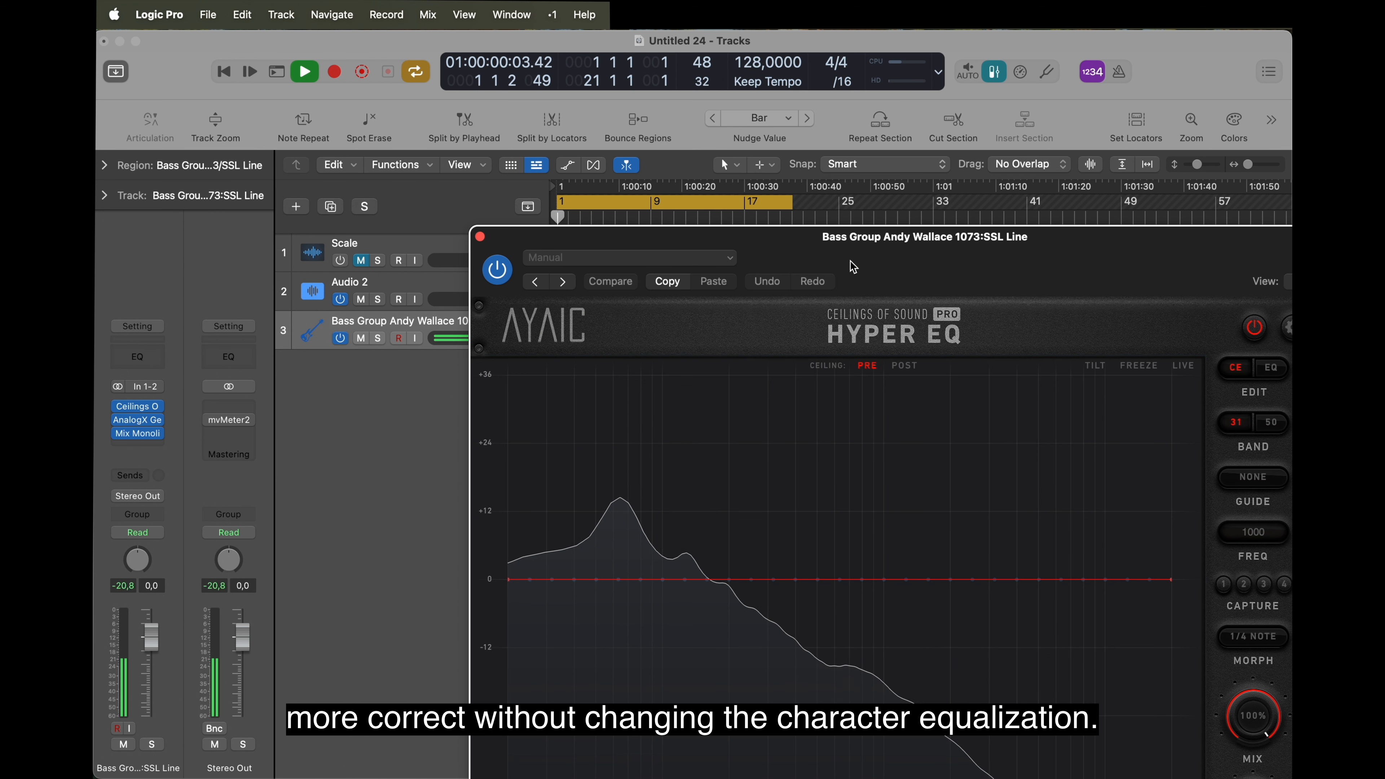
left_click_drag(848, 259, 712, 174)
Match the Hyper EQ guide line to the bass spectrum with frequency 256.8, trying -12 dB and -10.5 dB before choosing -13.5 dB
left_click(1117, 386)
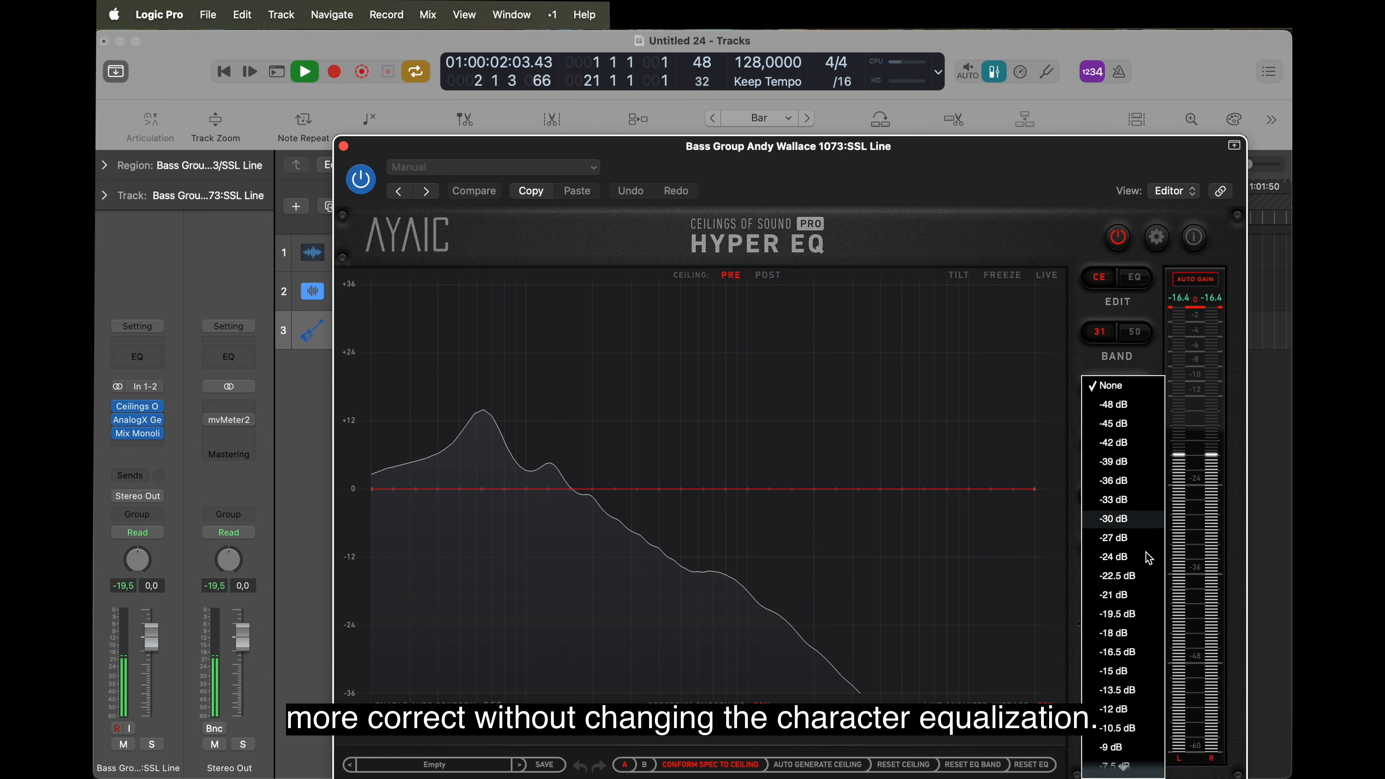
left_click(1144, 656)
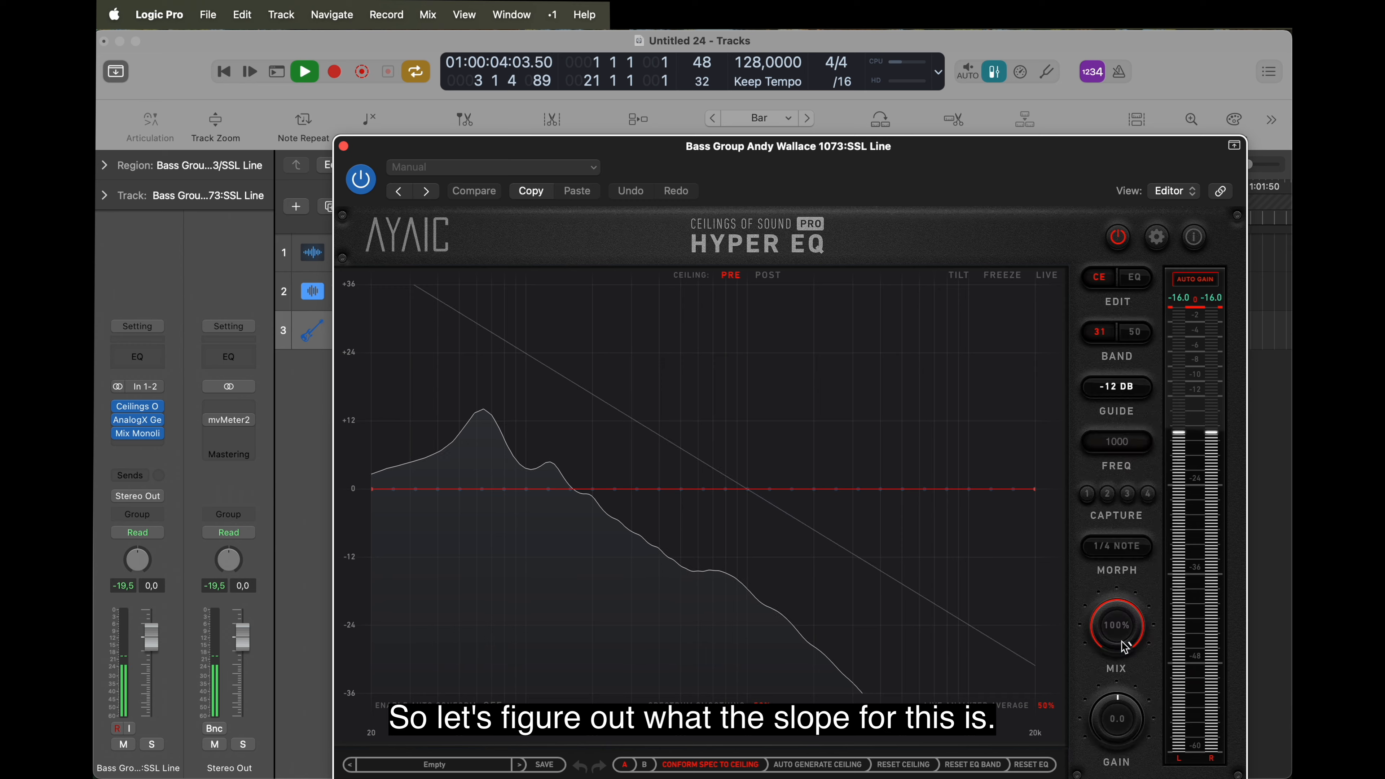
left_click_drag(1117, 442, 1119, 450)
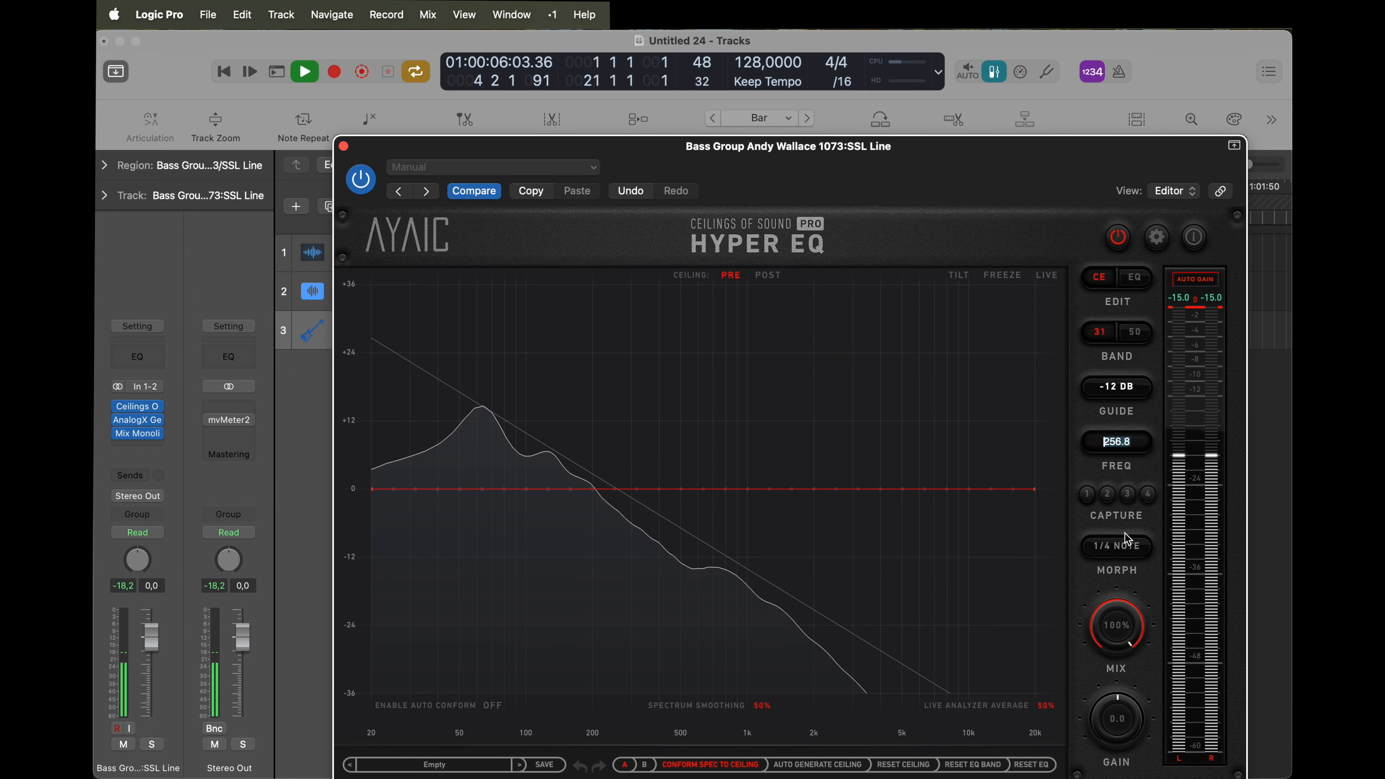
left_click(1116, 388)
left_click(1117, 404)
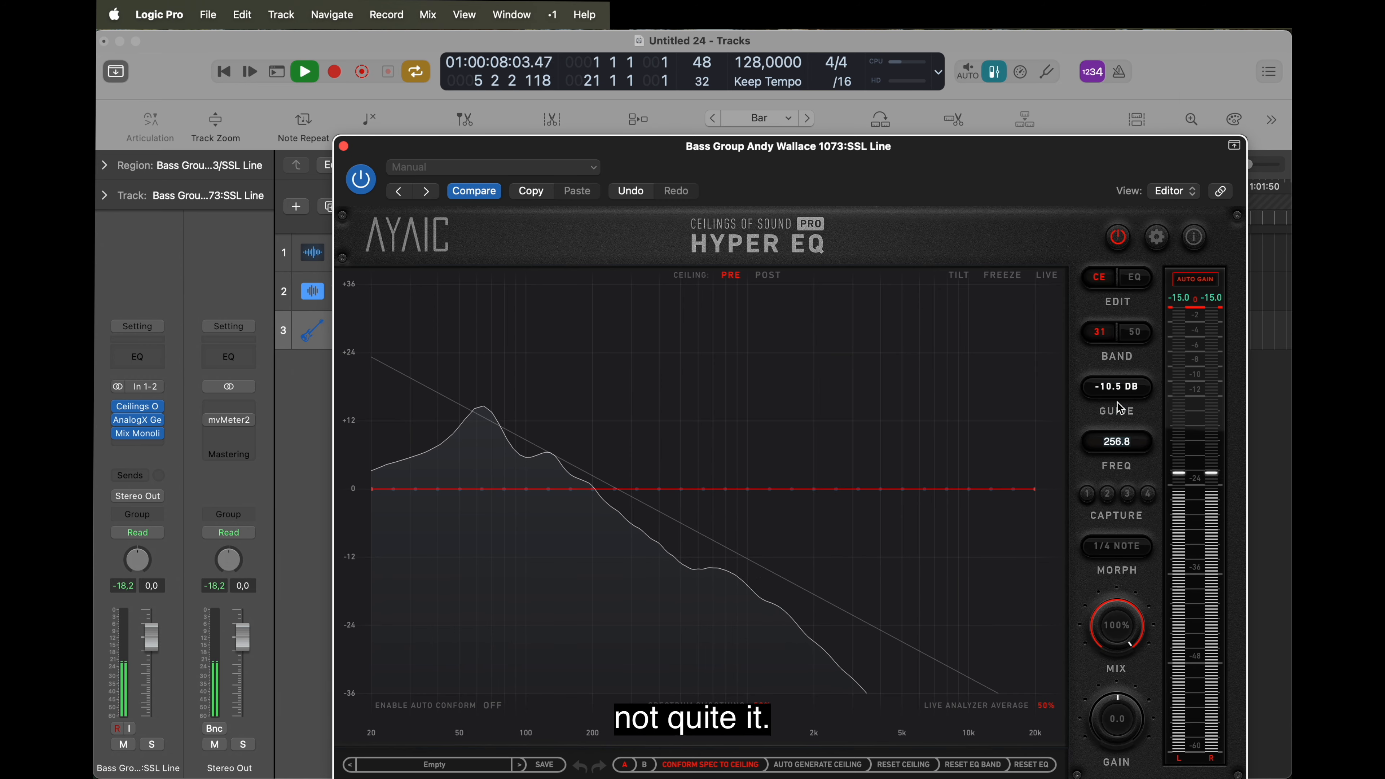
left_click(1116, 387)
left_click(1118, 352)
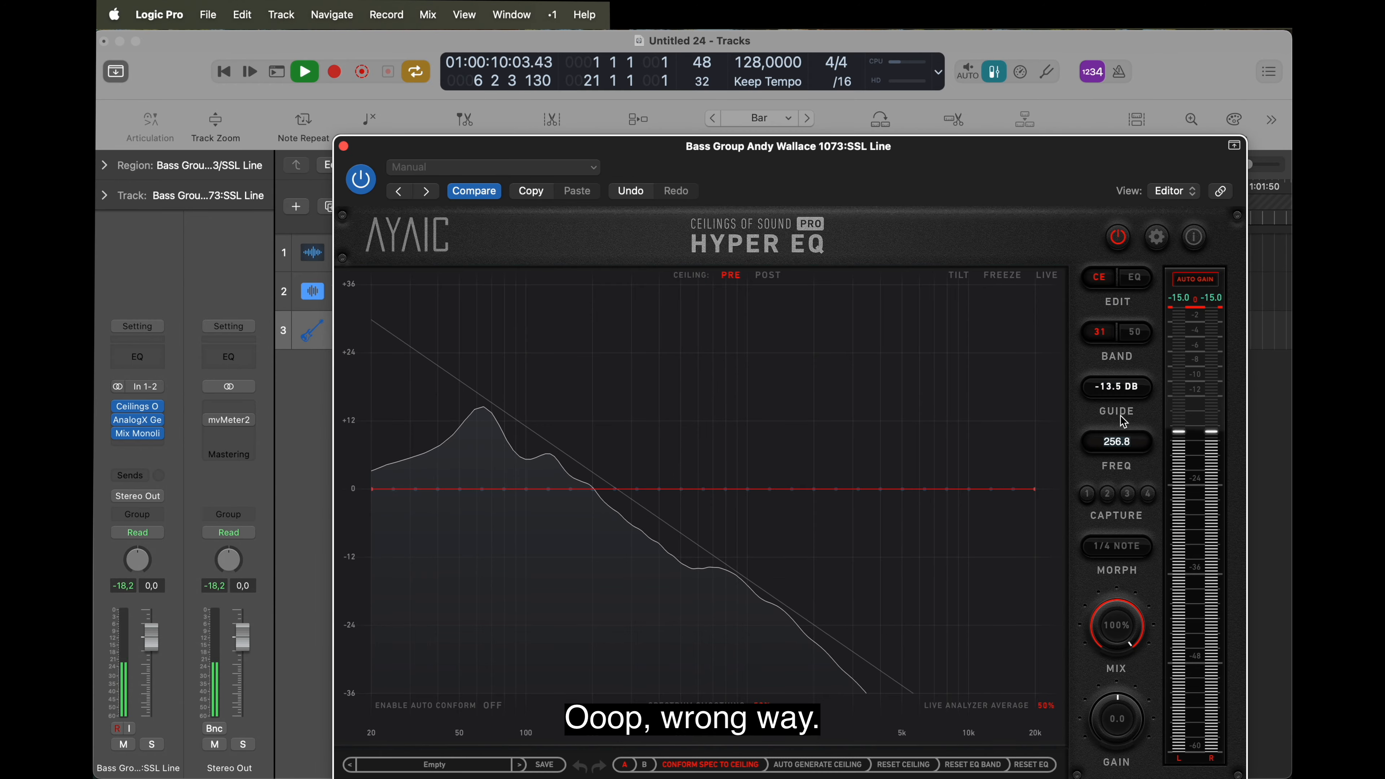
Set the guide frequency to 246.5, freeze the spectrum, and slightly raise the EQ bands at the two bass peaks and near 1586 Hz
left_click_drag(1118, 443, 1120, 451)
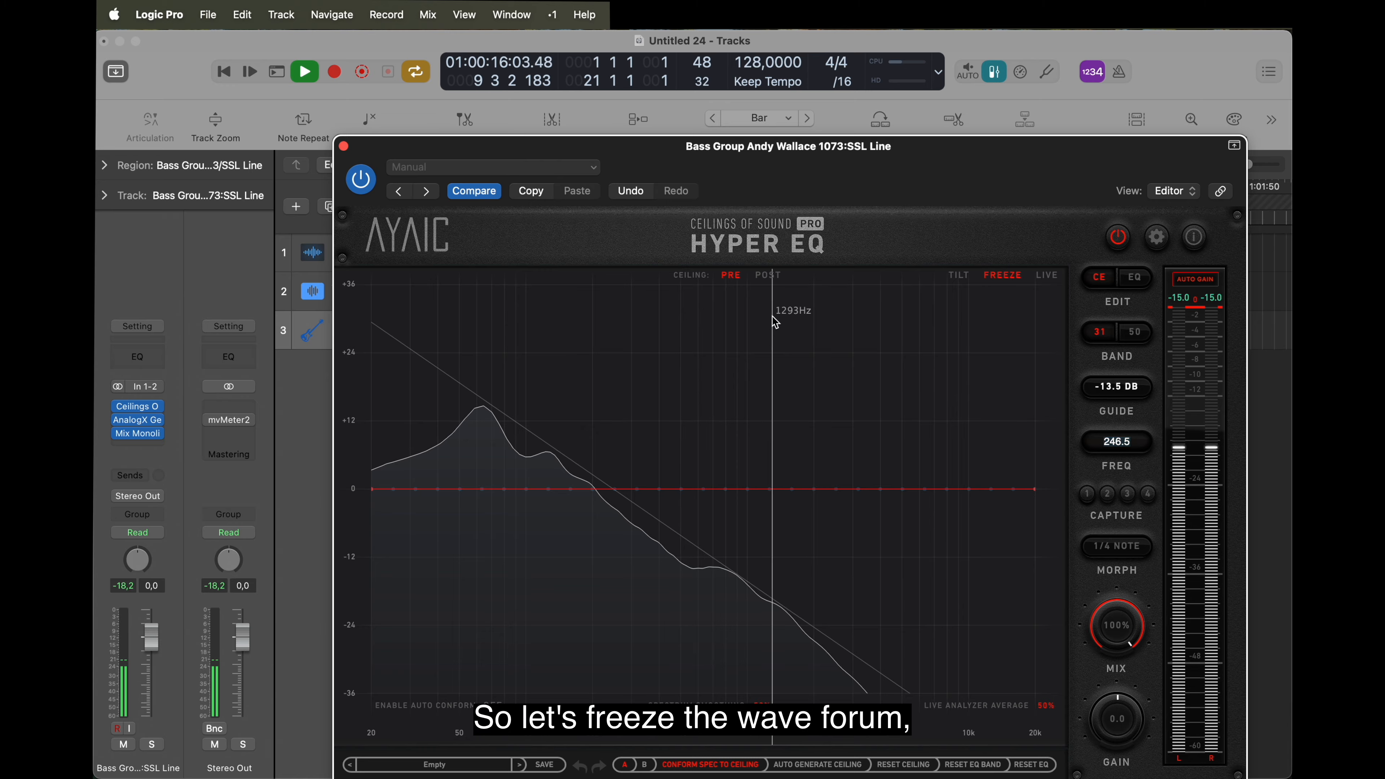
left_click(1139, 279)
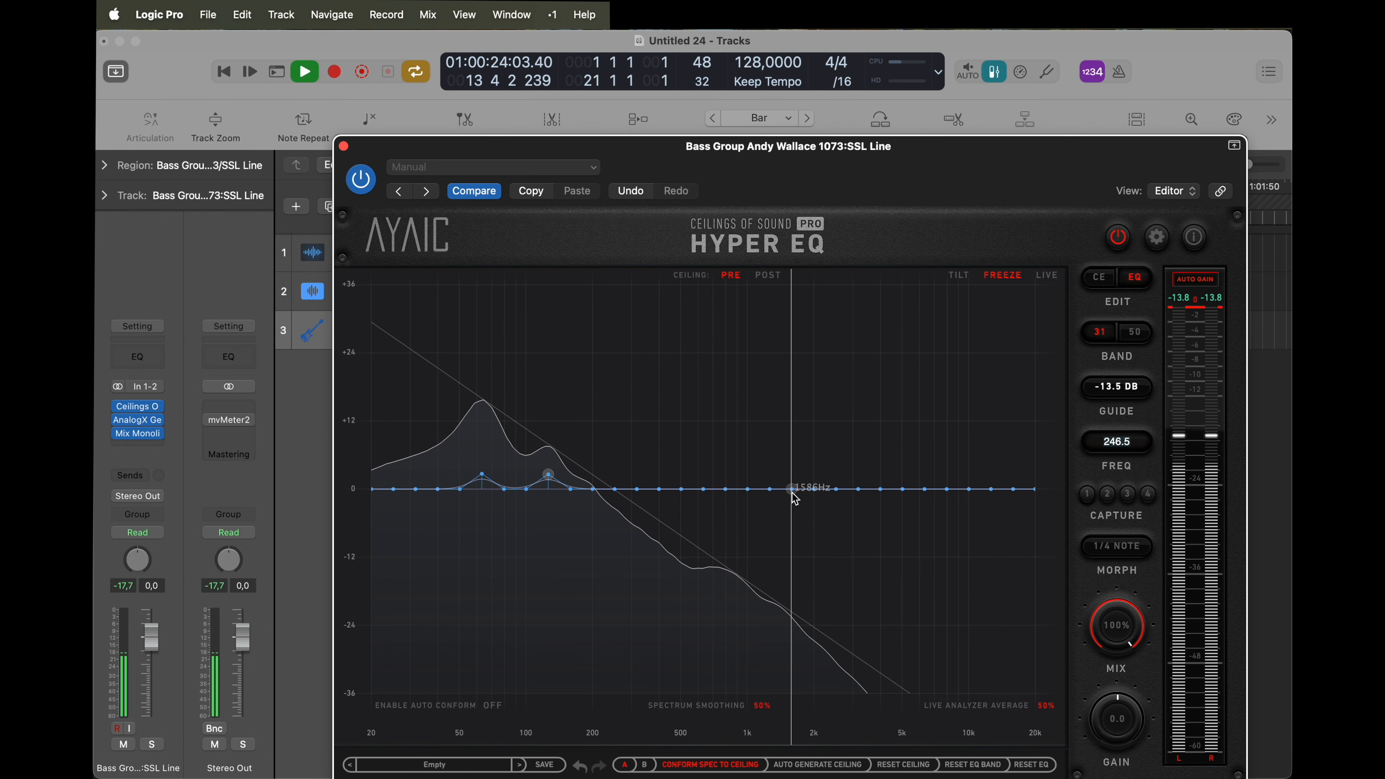
left_click_drag(792, 489, 793, 492)
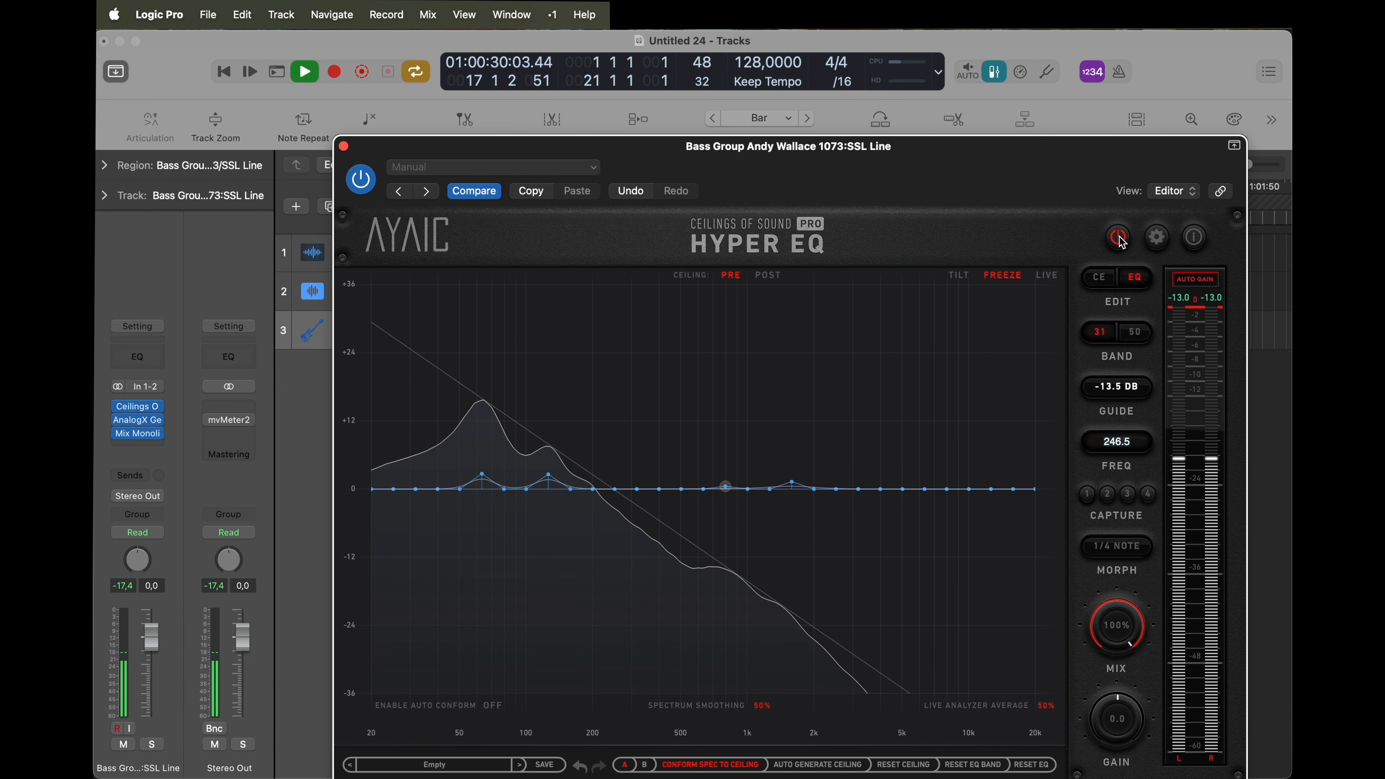
key("space")
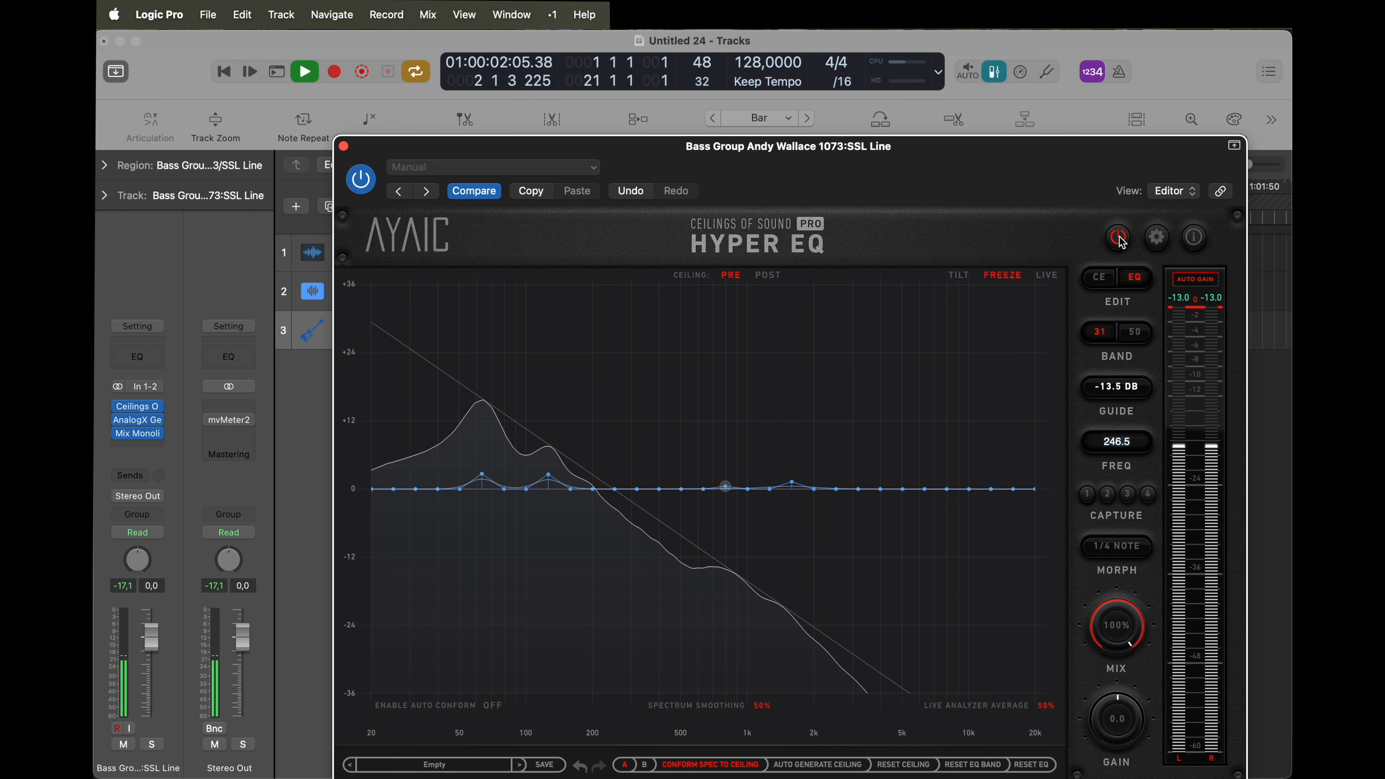
left_click(343, 145)
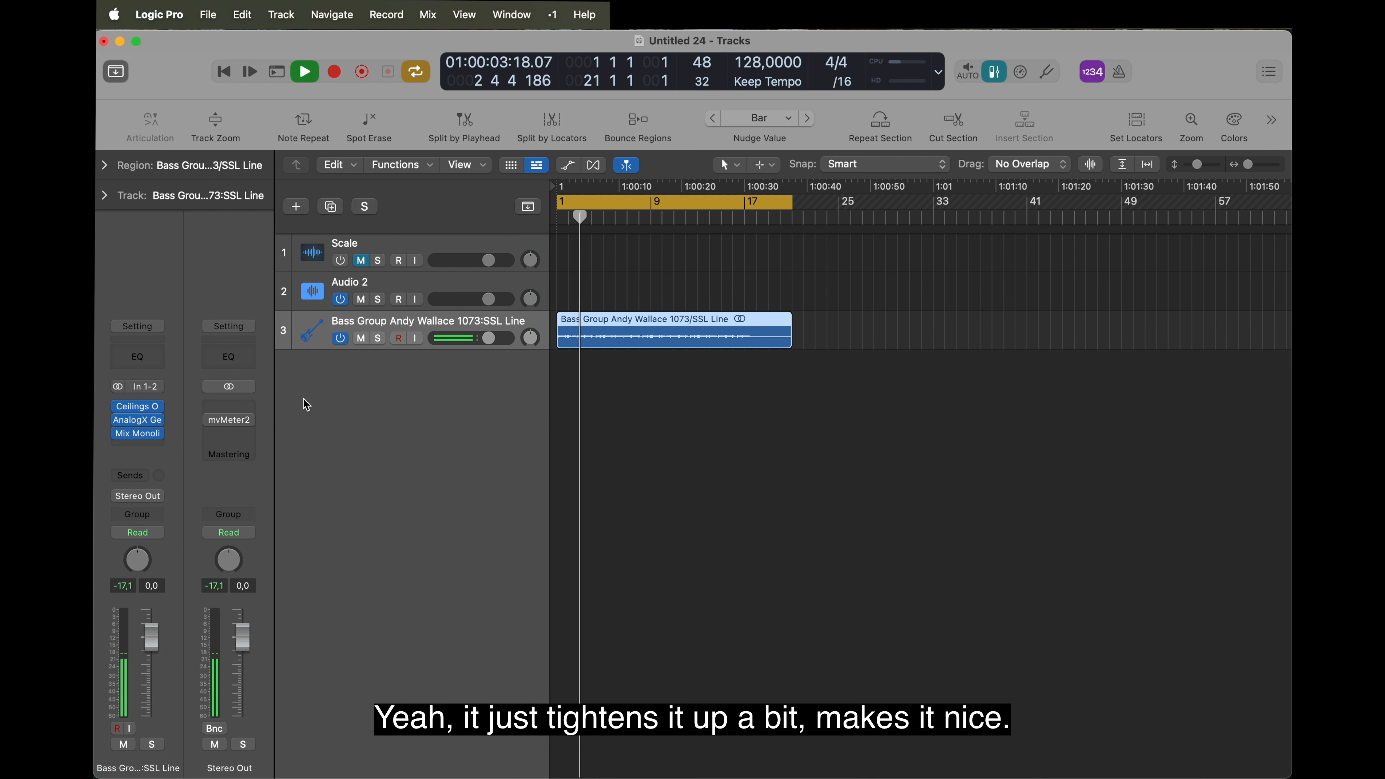
Insert Metric Halo's MH ChannelStrip between Ceilings Of Sound PRO and AnalogX Genesis on the bass group
left_click(156, 418)
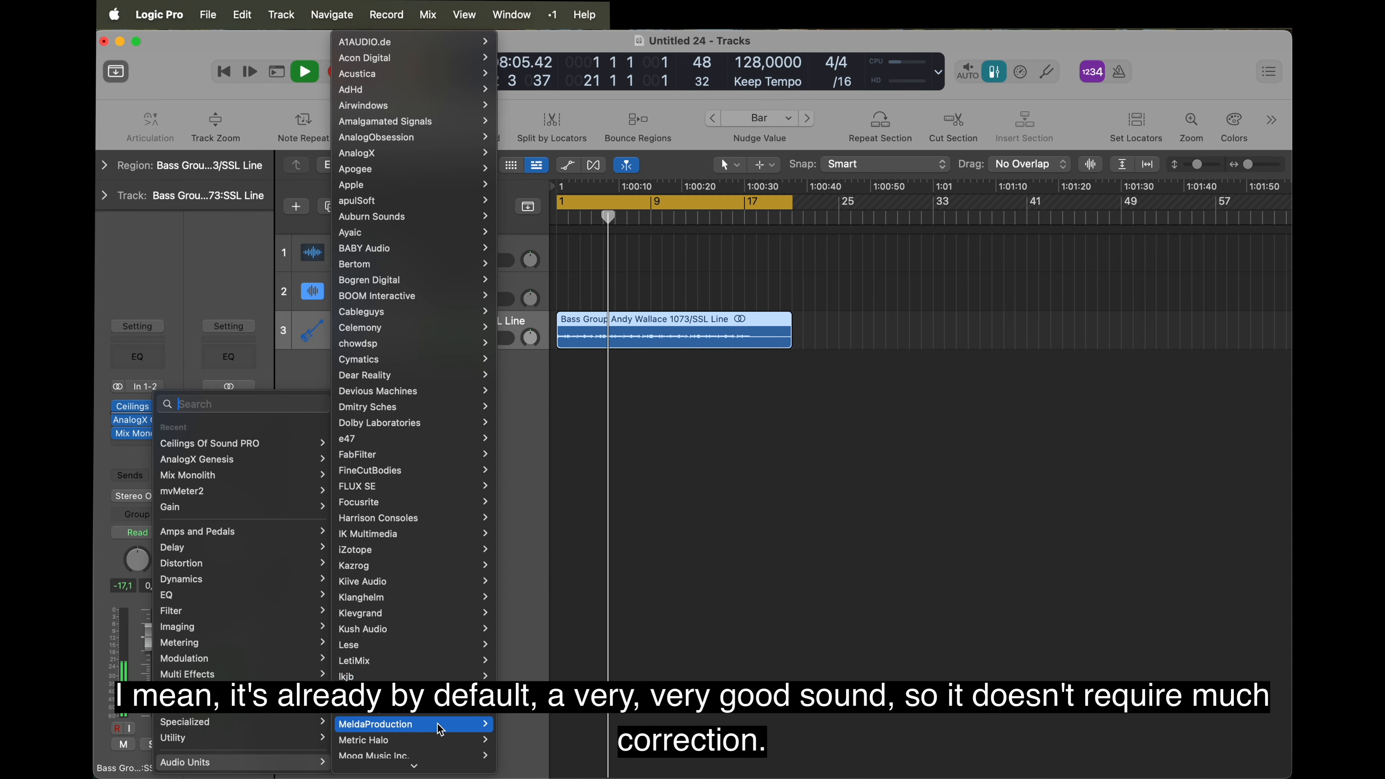
mouse_move(449, 746)
left_click(548, 762)
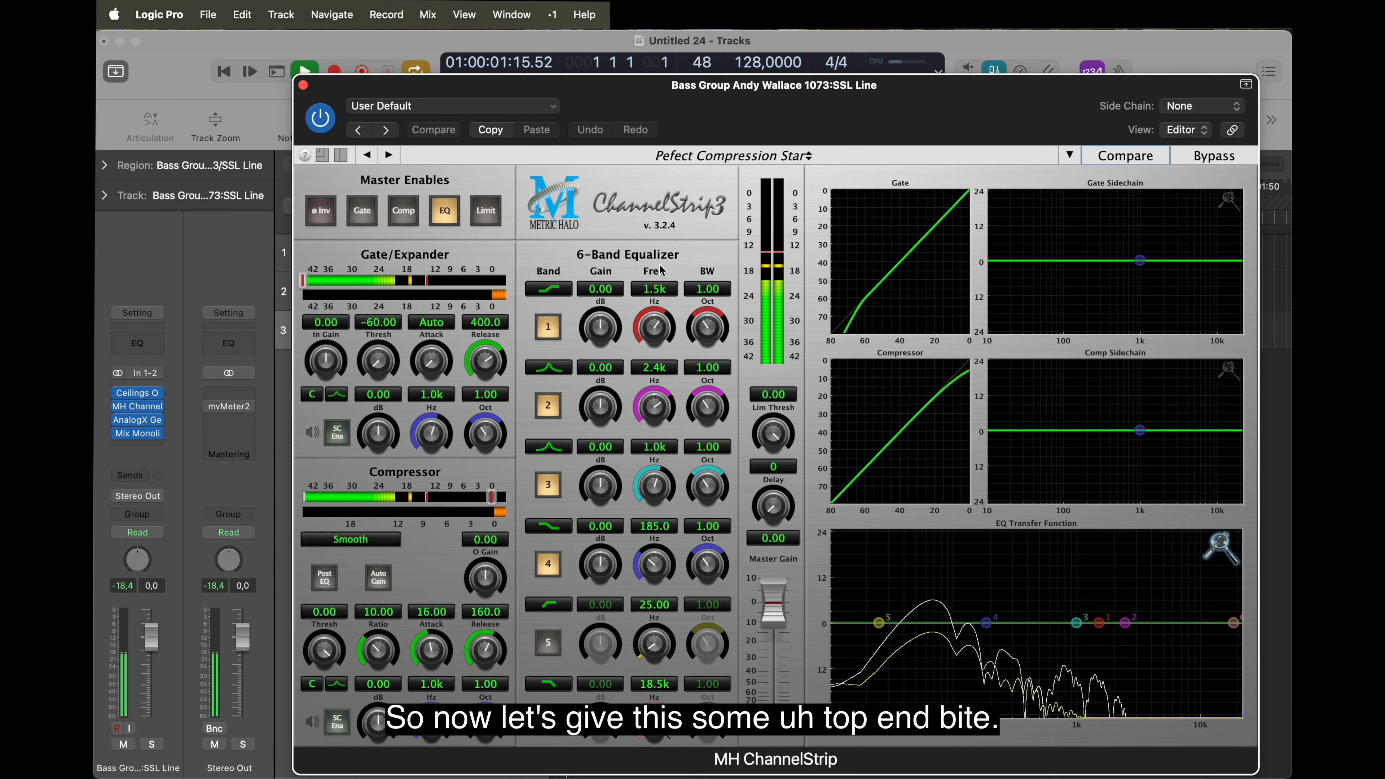
Boost the 1.5k high shelf on EQ band 1 by 6.00 dB, compare it with bypass, and close the channel strip plug-in
left_click_drag(608, 338, 609, 310)
left_click(601, 289)
type("6")
key("Return")
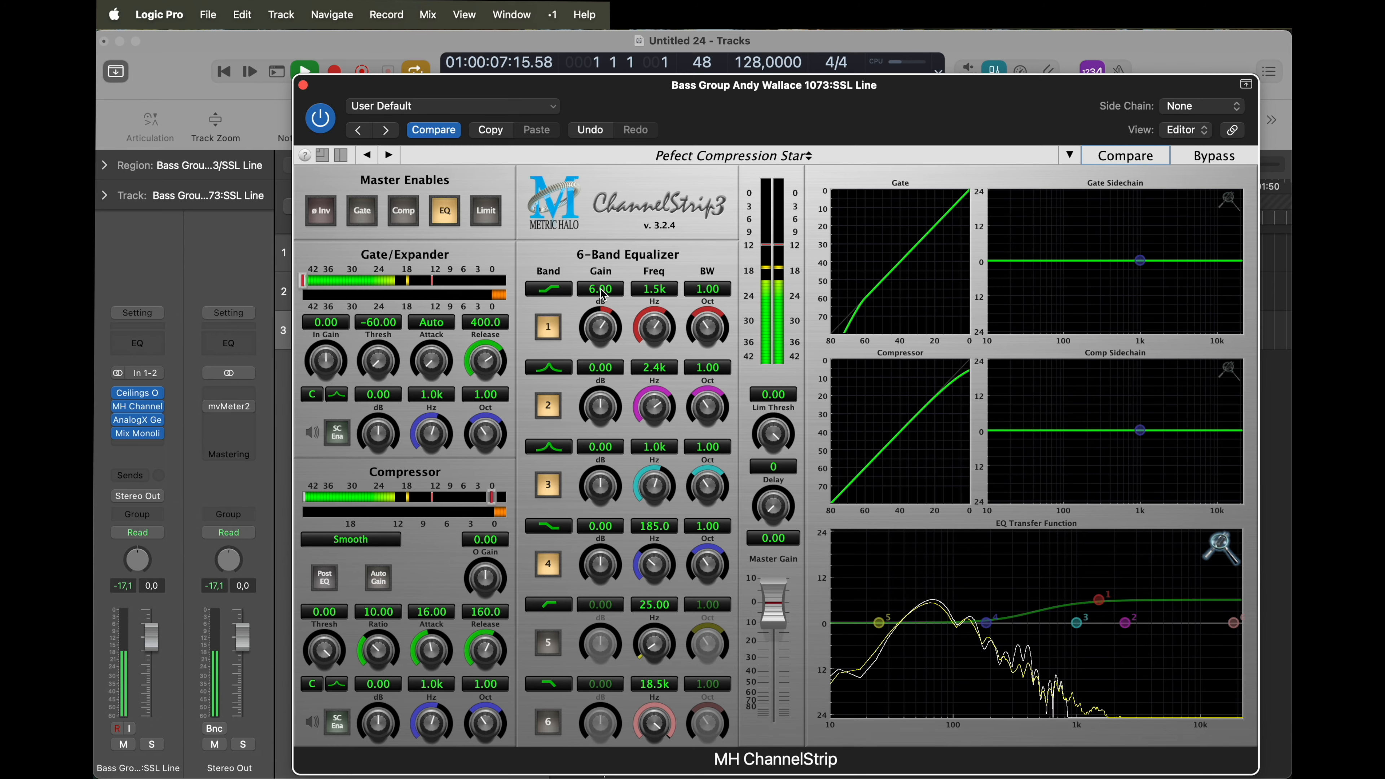
left_click(1197, 164)
left_click(303, 84)
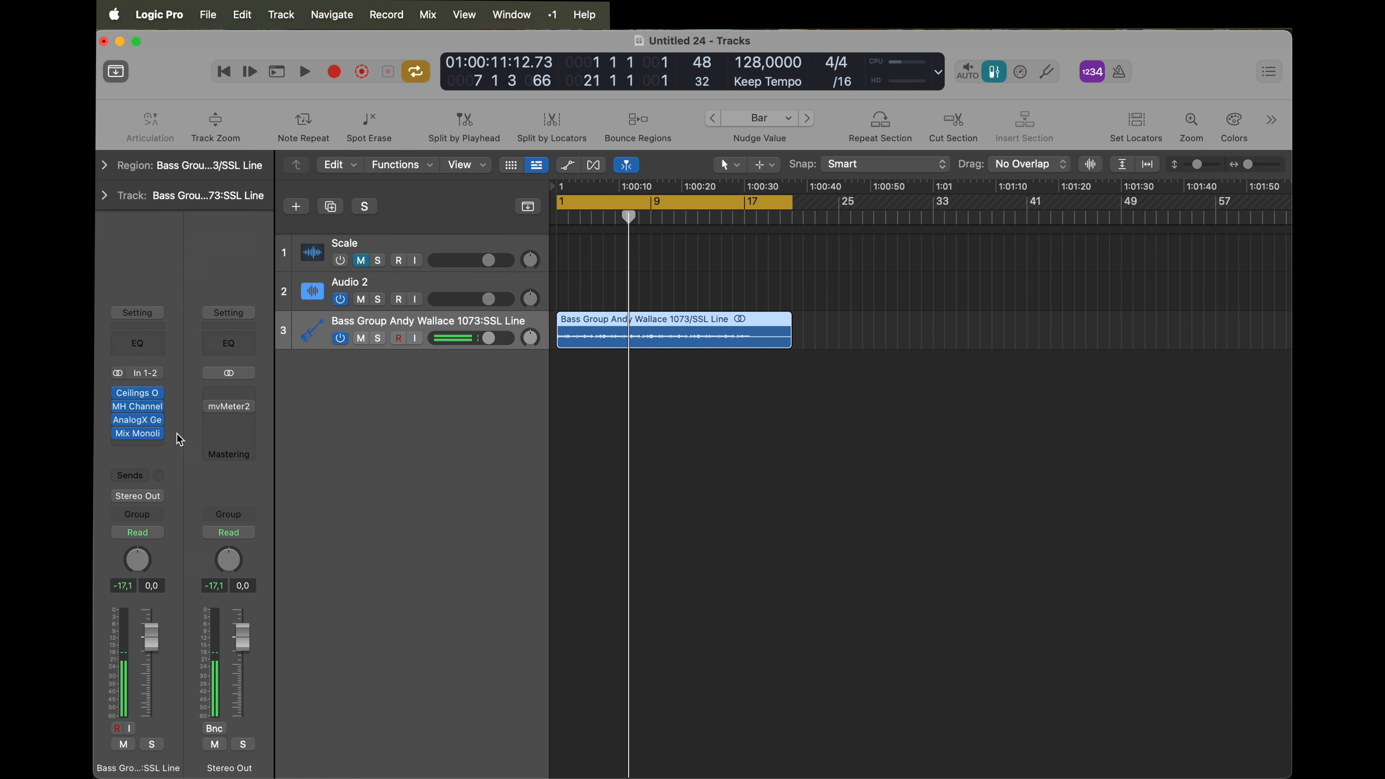
Relearn the bass channel in Mix Monolith over a playback pass with a -25.00 LUFS target, and apply the mix gain
left_click(137, 433)
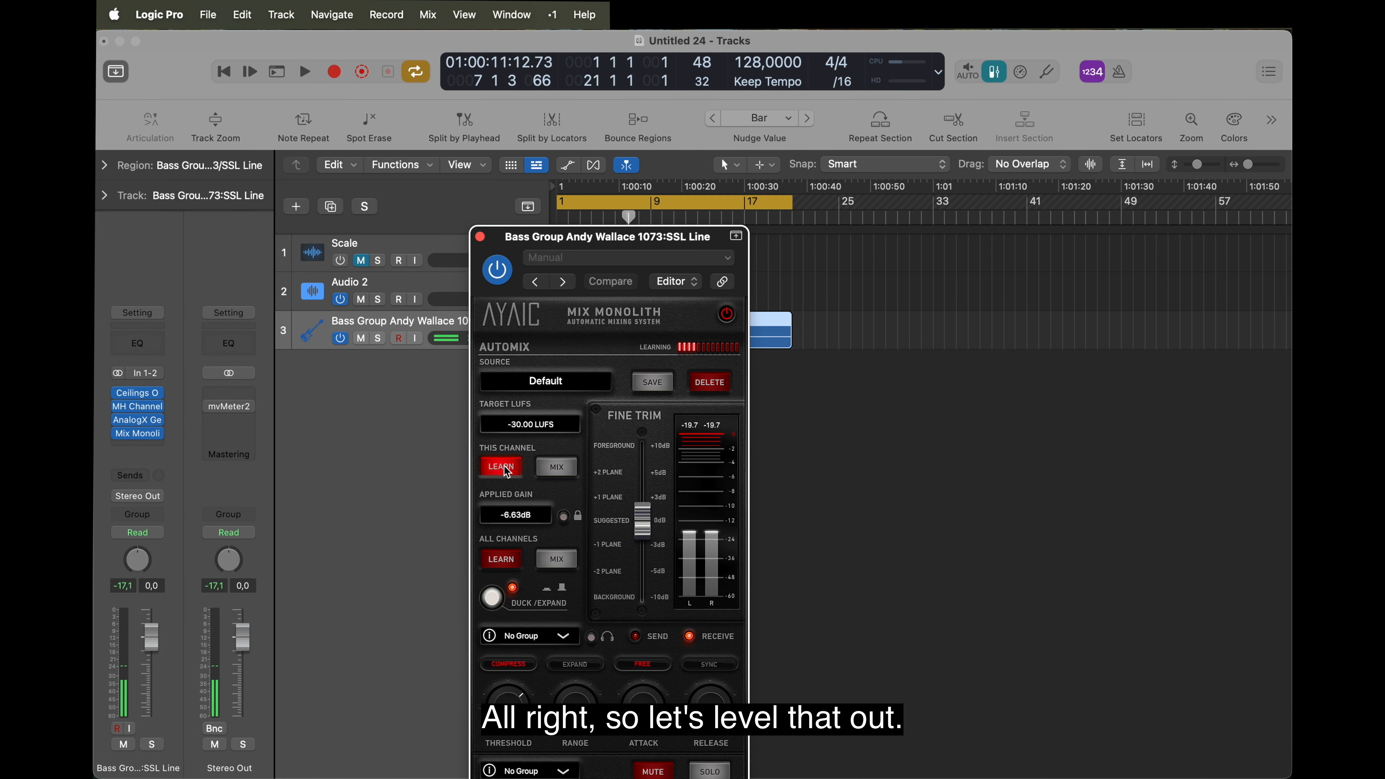
key("space")
left_click_drag(837, 239, 922, 236)
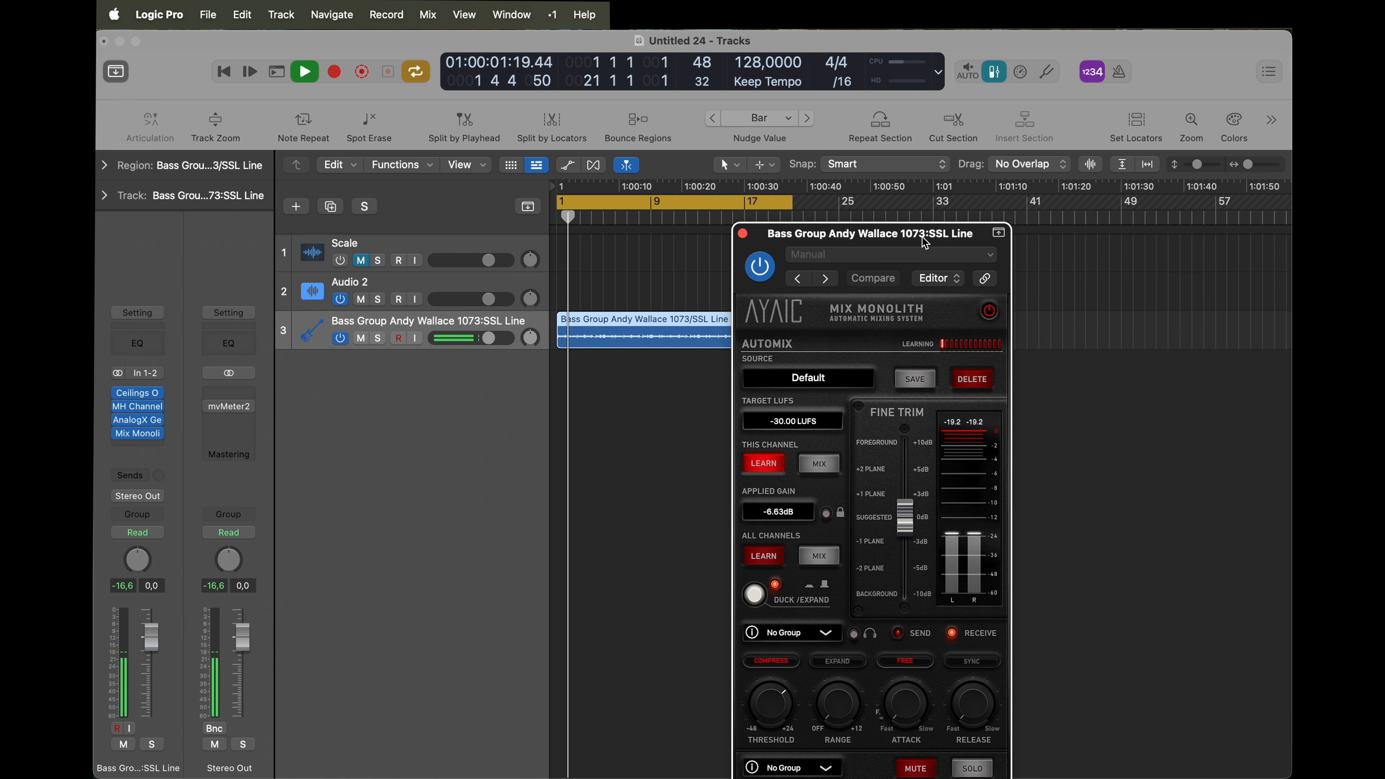
left_click(796, 423)
type("-25")
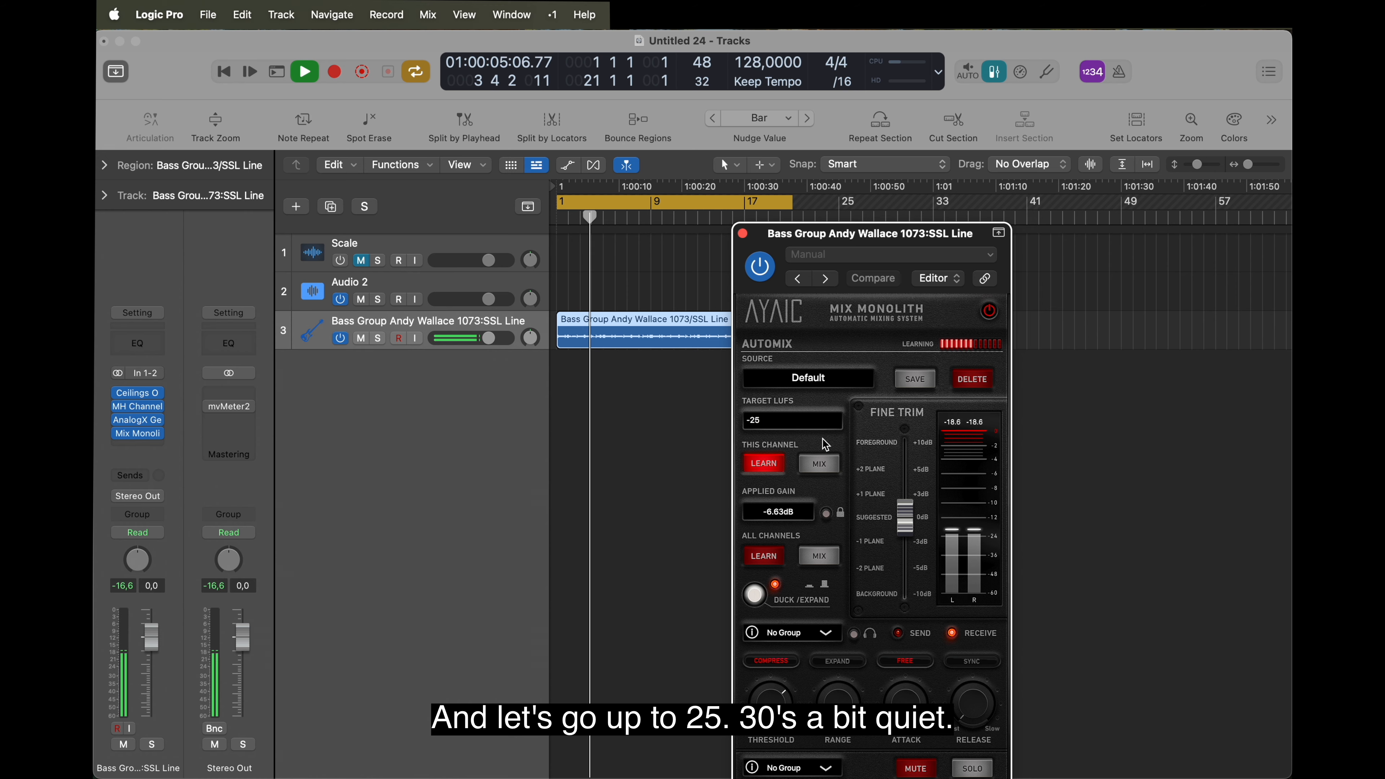
key("Return")
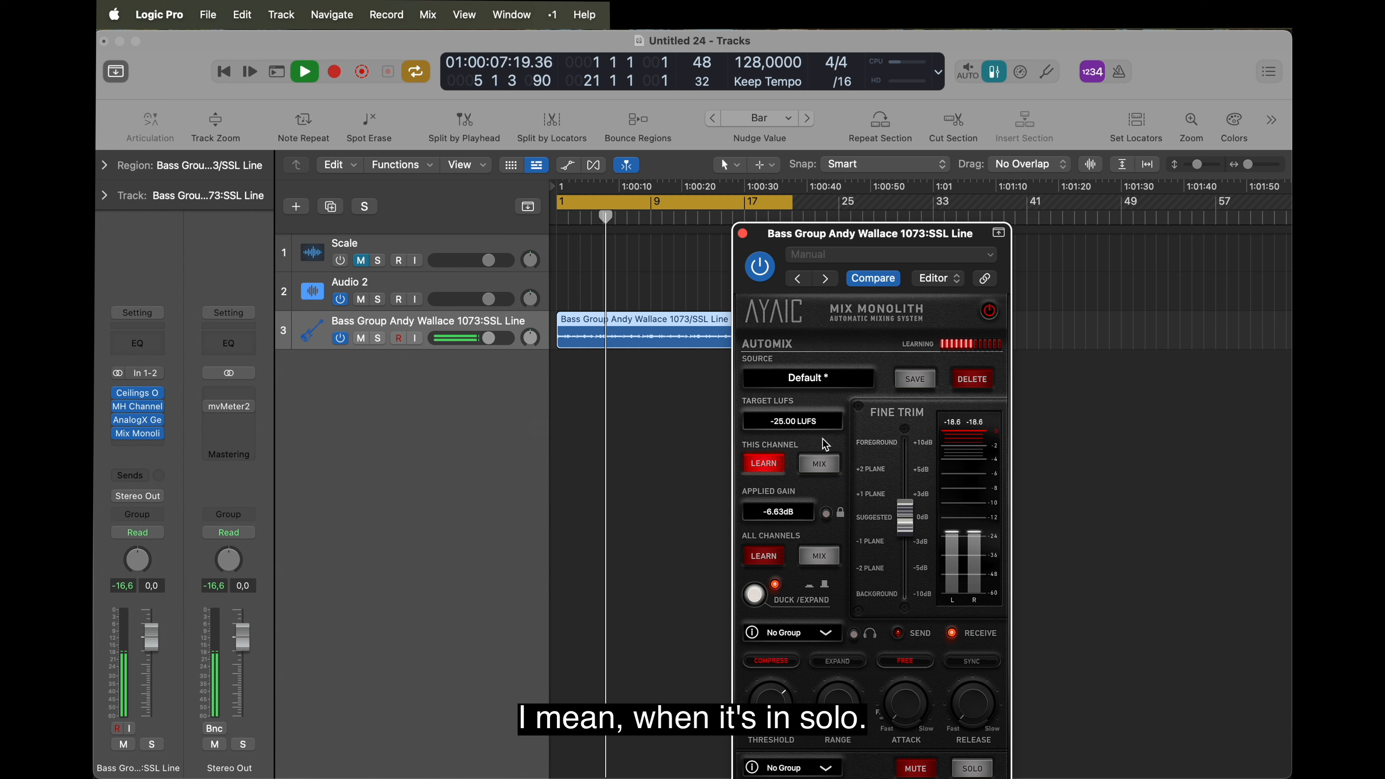
left_click_drag(936, 239, 1045, 252)
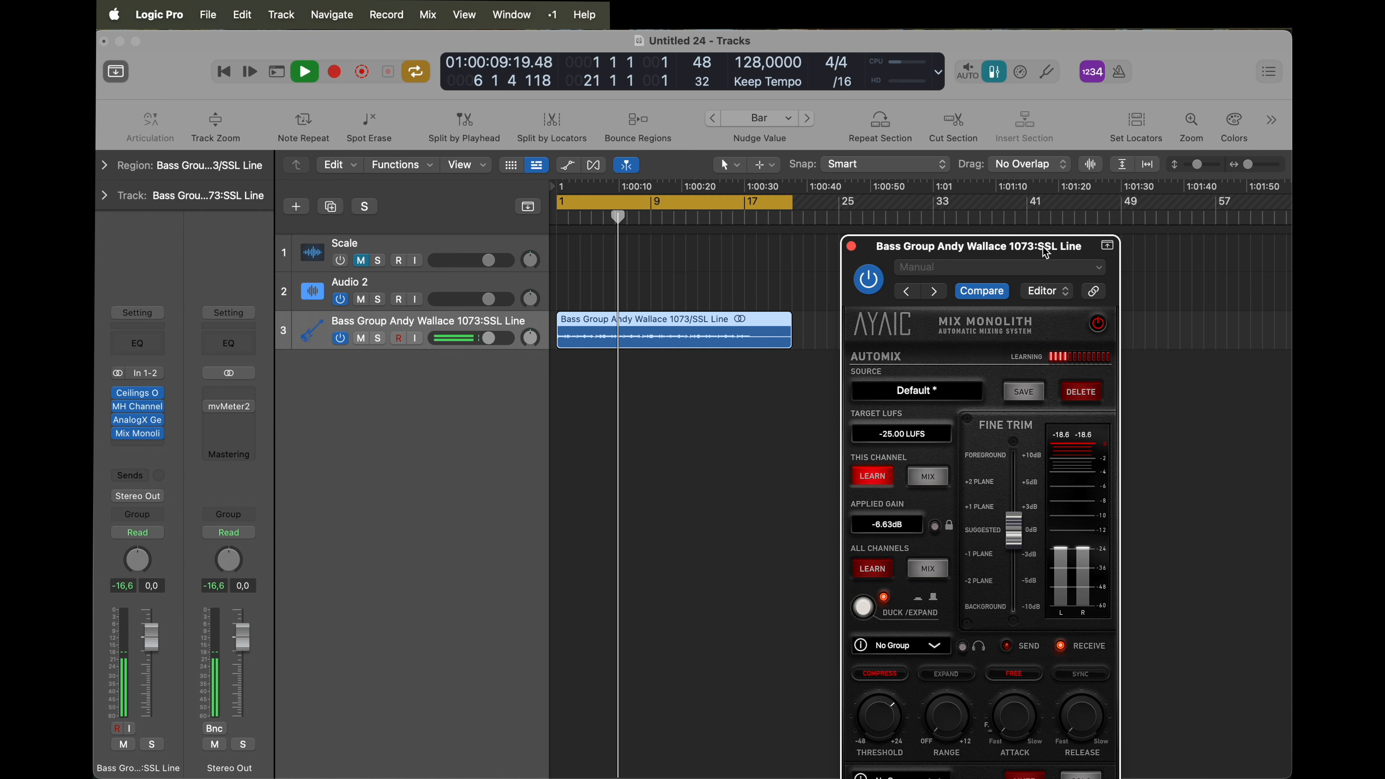
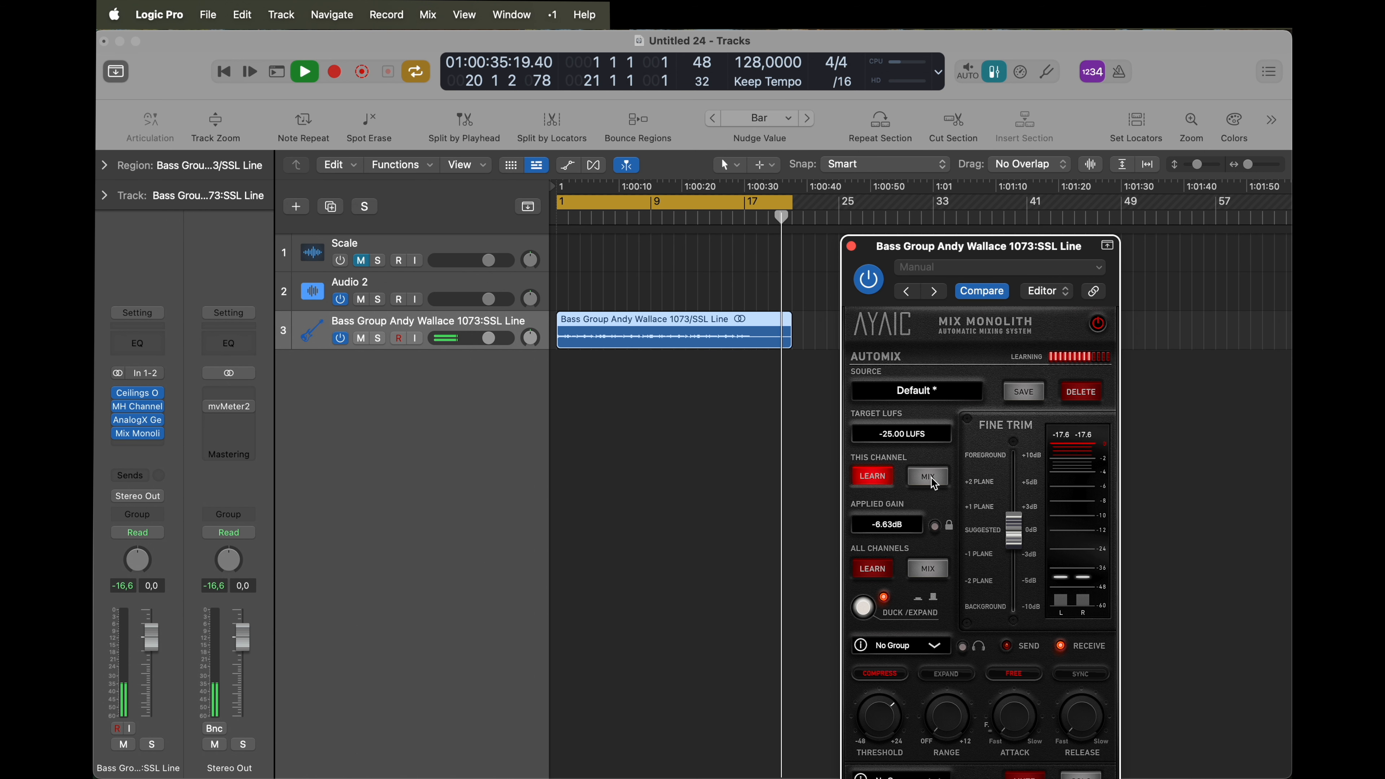
key("space")
key("space")
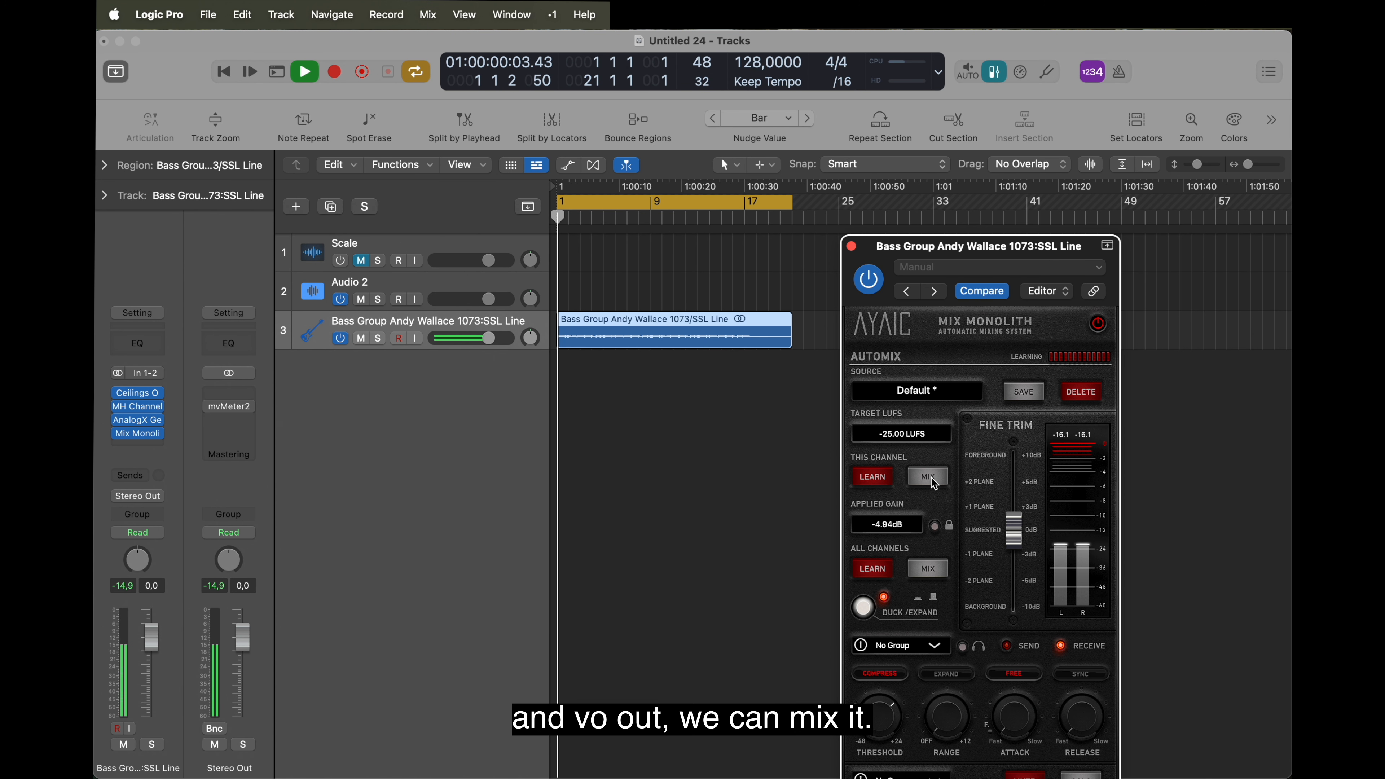
Check the HP1 headphone level in Apogee Control, return to Logic Pro, and finish auditioning the leveled bass with Mix Monolith closed
key("ctrl+Right")
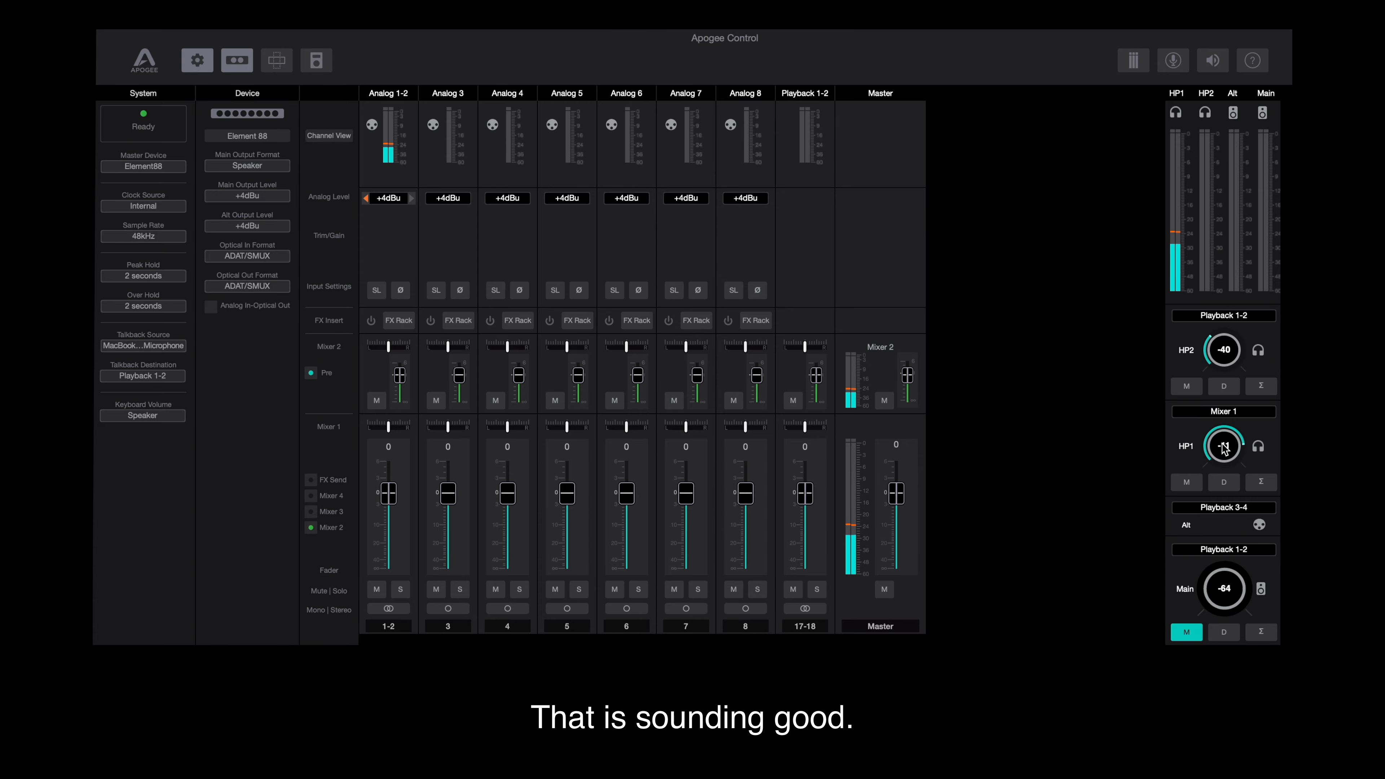
key("ctrl+Left")
left_click_drag(966, 251, 950, 188)
left_click(837, 183)
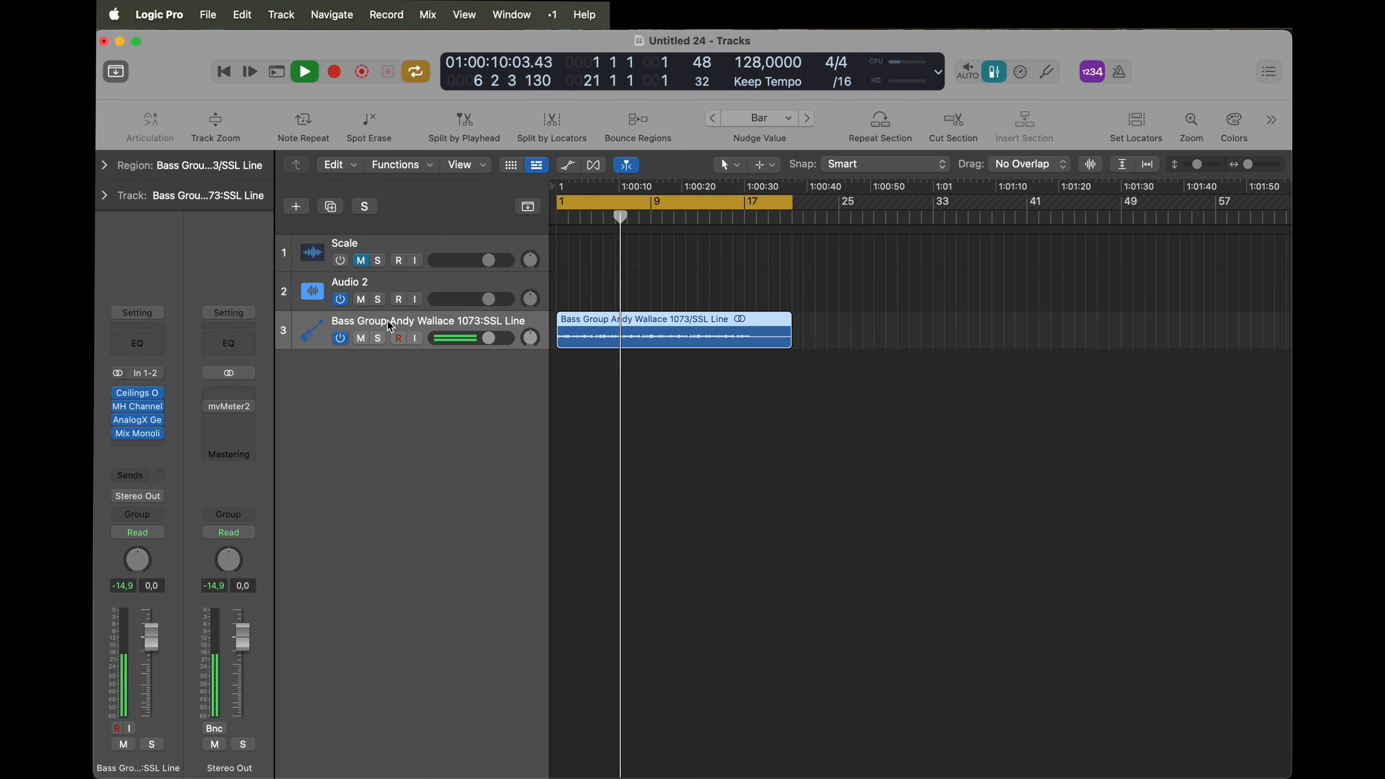
key("space")
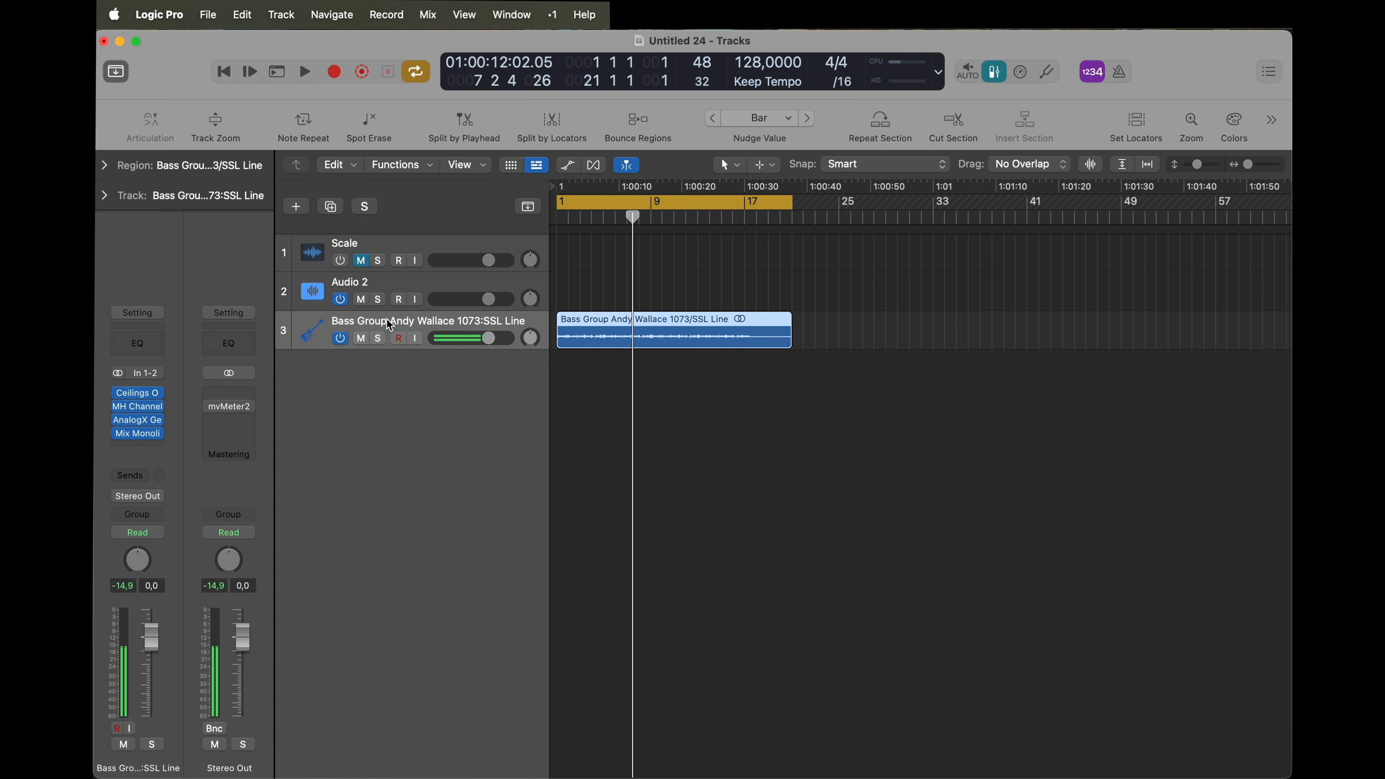
Send the bass group to Bus 65 at 0.0 dB and create an arrangement track for the bus's aux channel
left_click(135, 475)
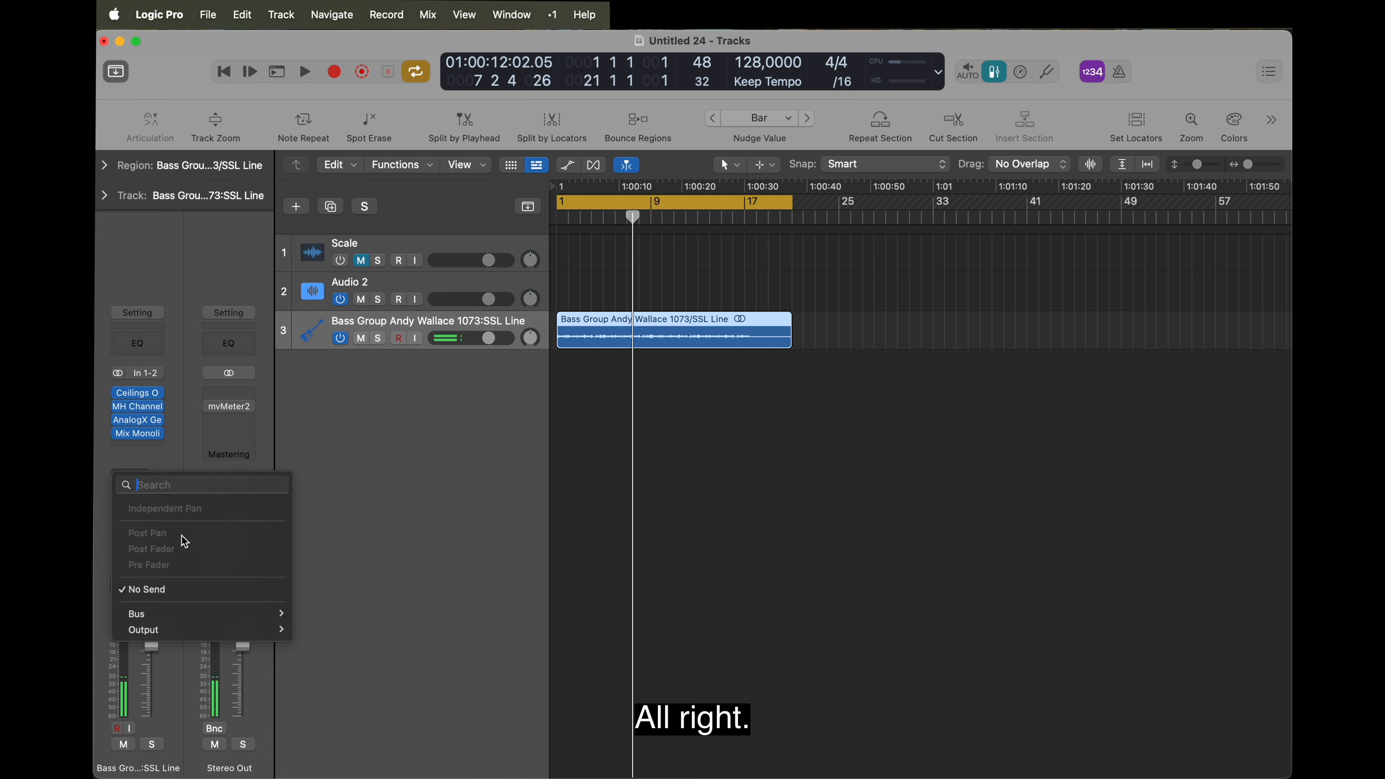
mouse_move(218, 621)
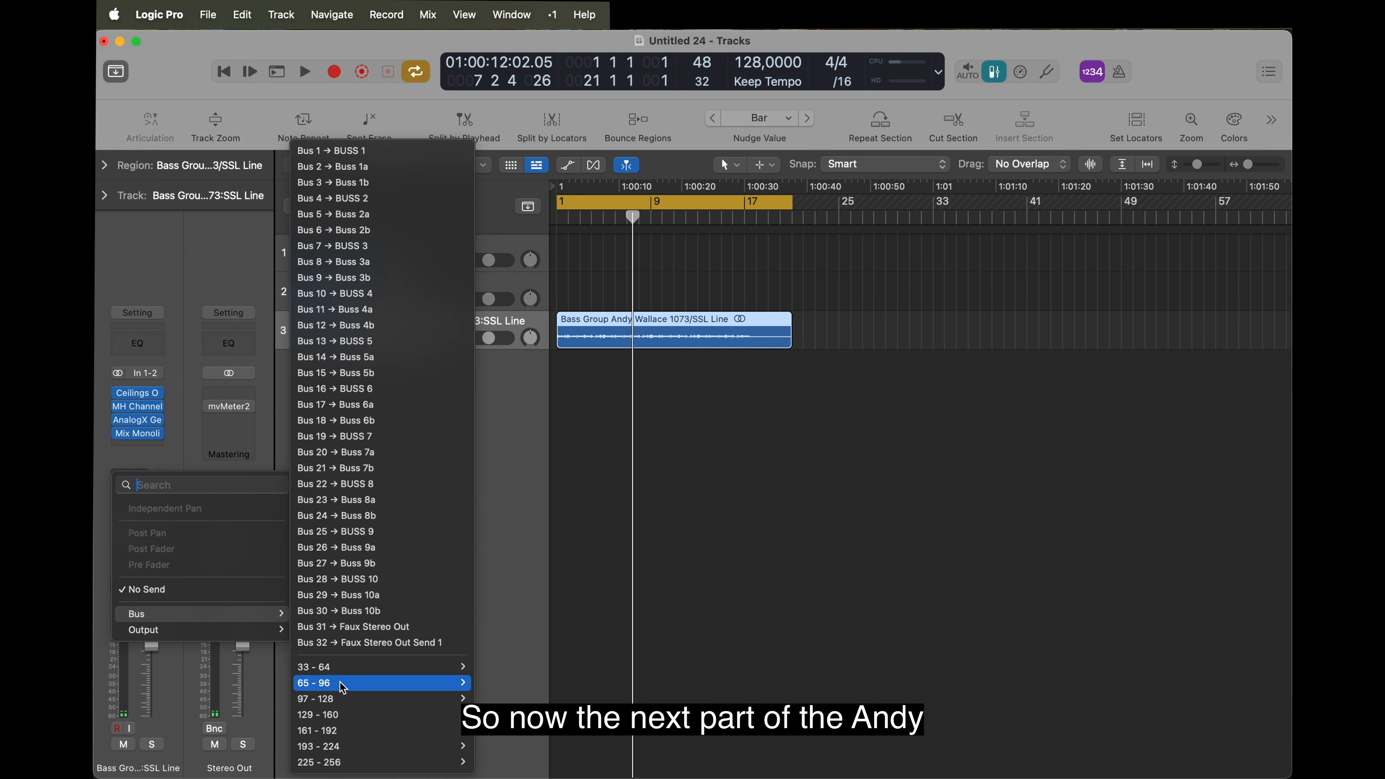
mouse_move(343, 690)
left_click(494, 270)
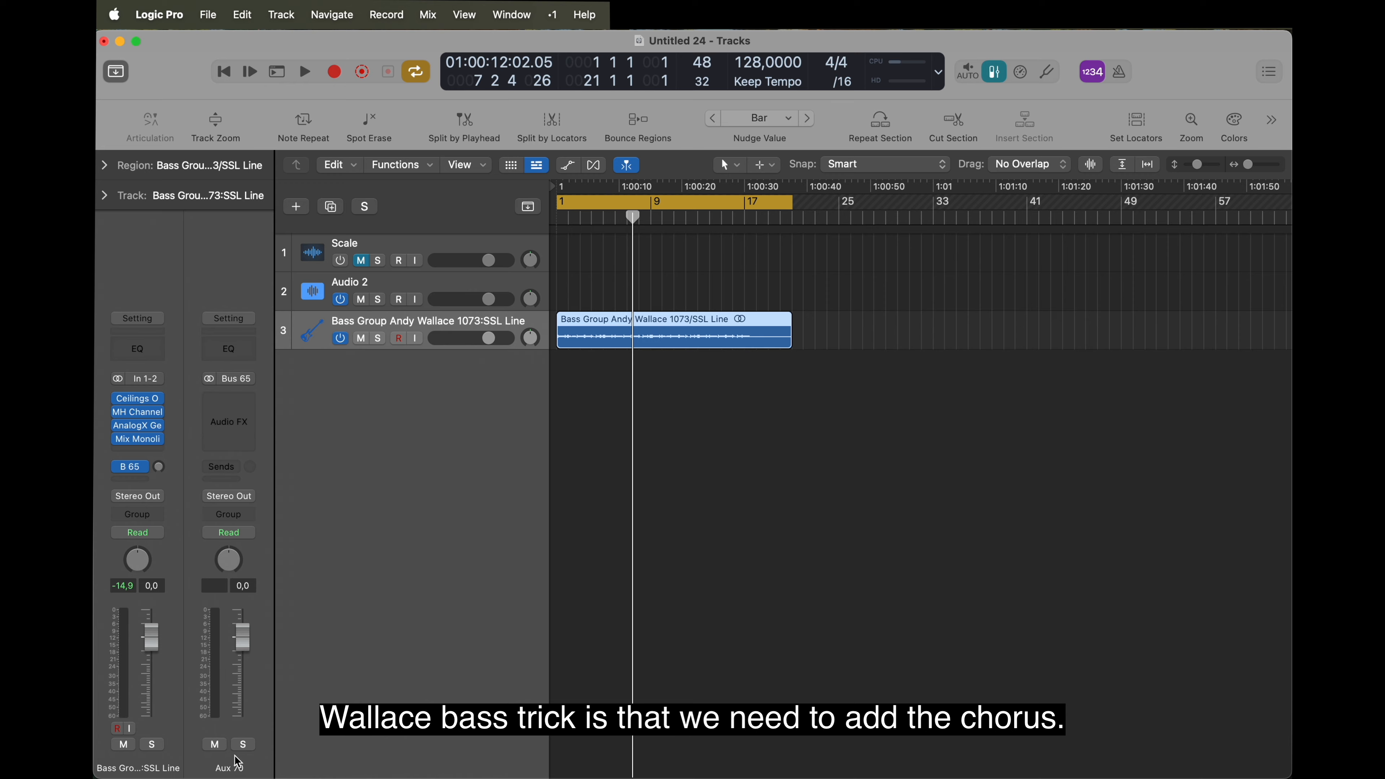
right_click(239, 762)
left_click(262, 677)
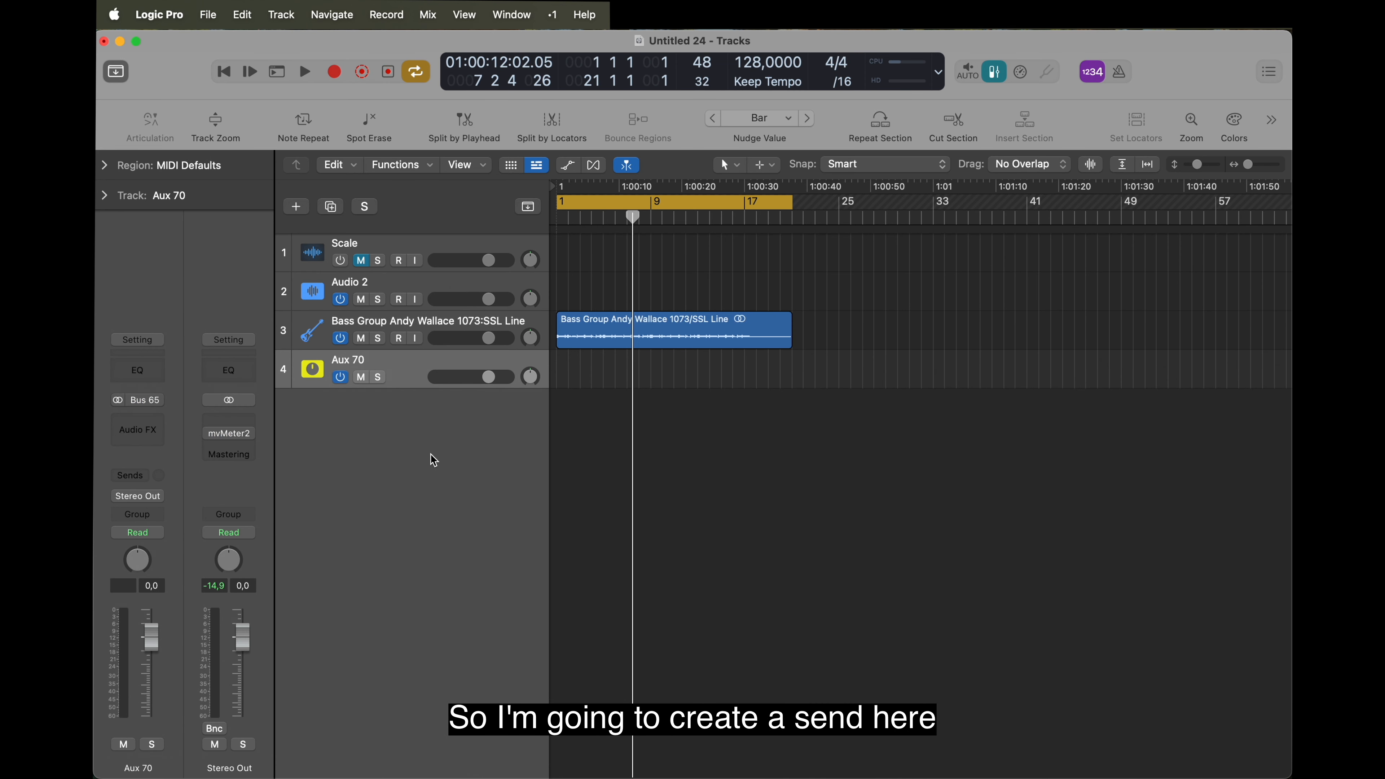
left_click(390, 330)
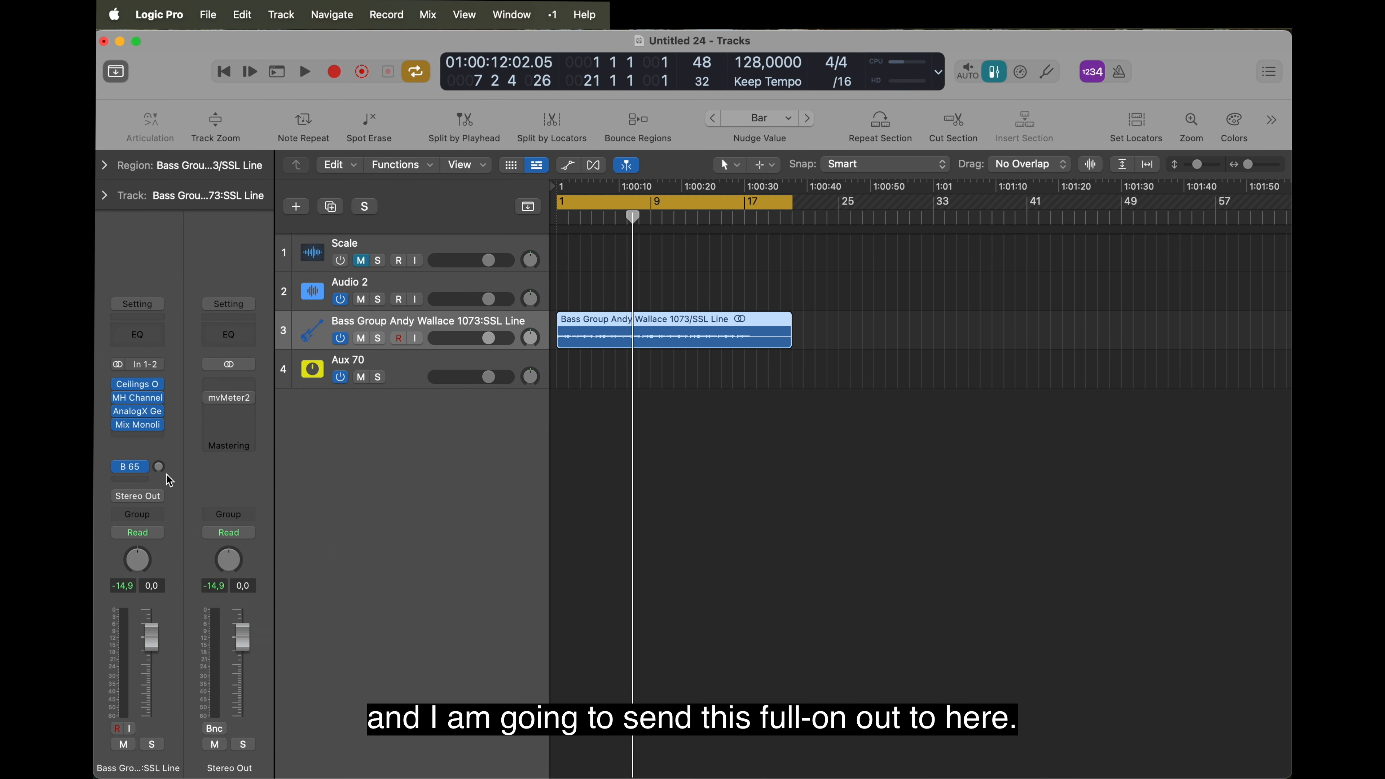
left_click(159, 467, "alt")
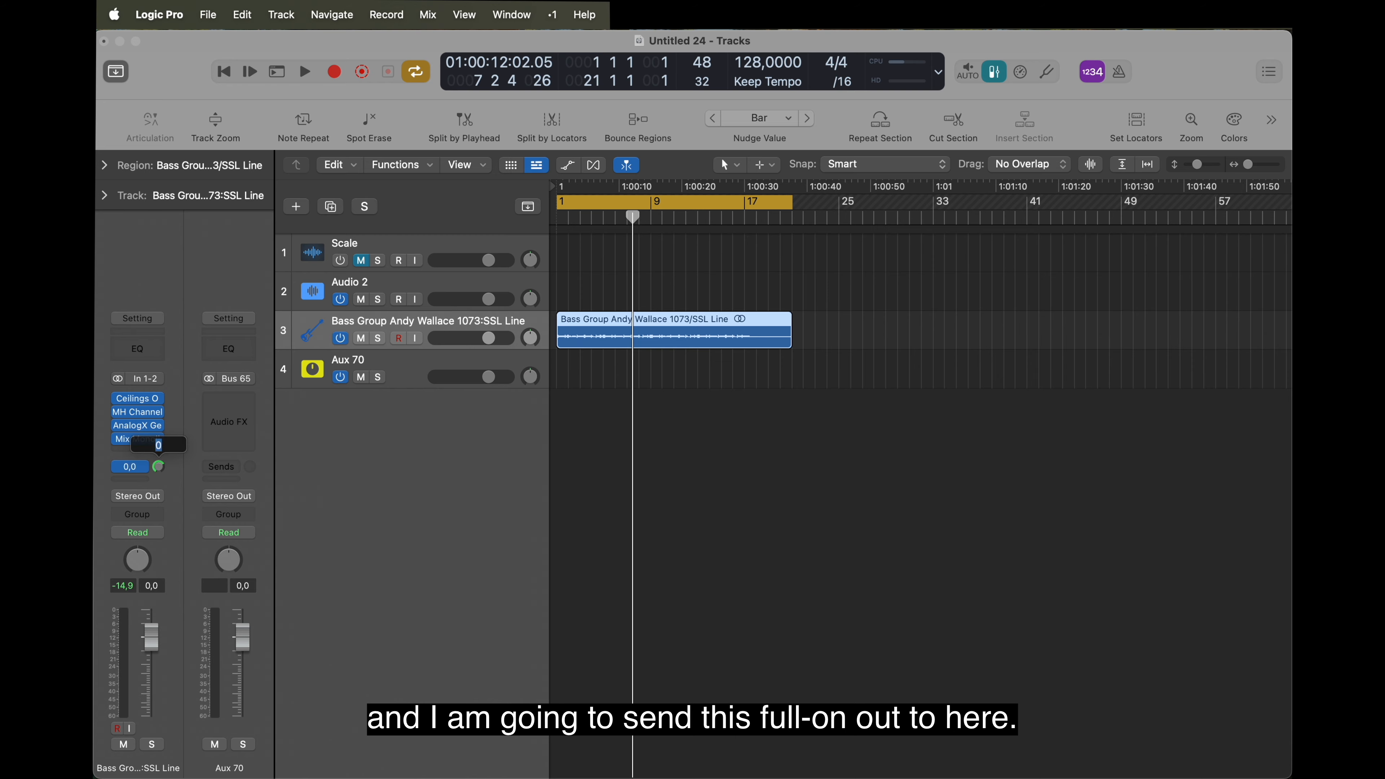
Insert Valhalla DSP's ValhallaSpaceModulator on the Aux 70 channel
left_click(398, 363)
left_click(148, 425)
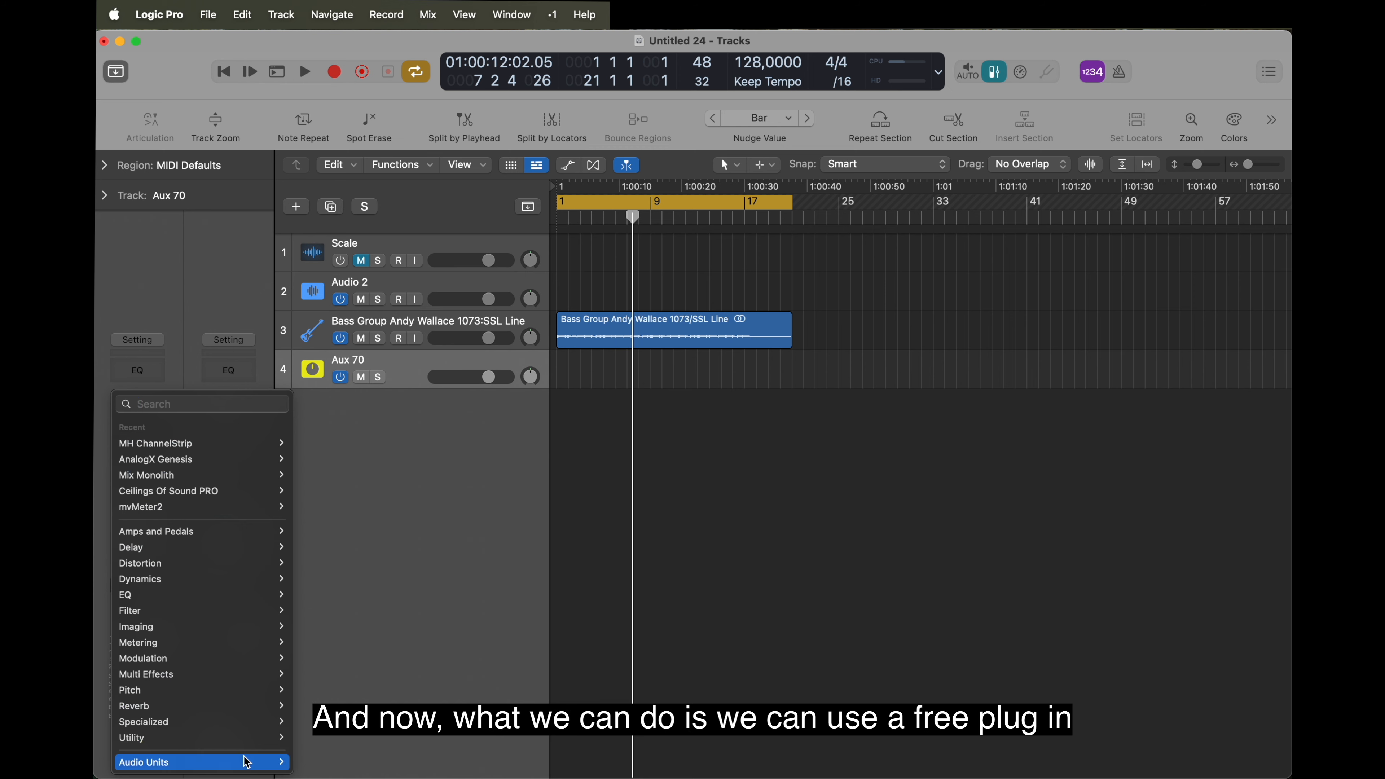
mouse_move(244, 761)
mouse_move(371, 682)
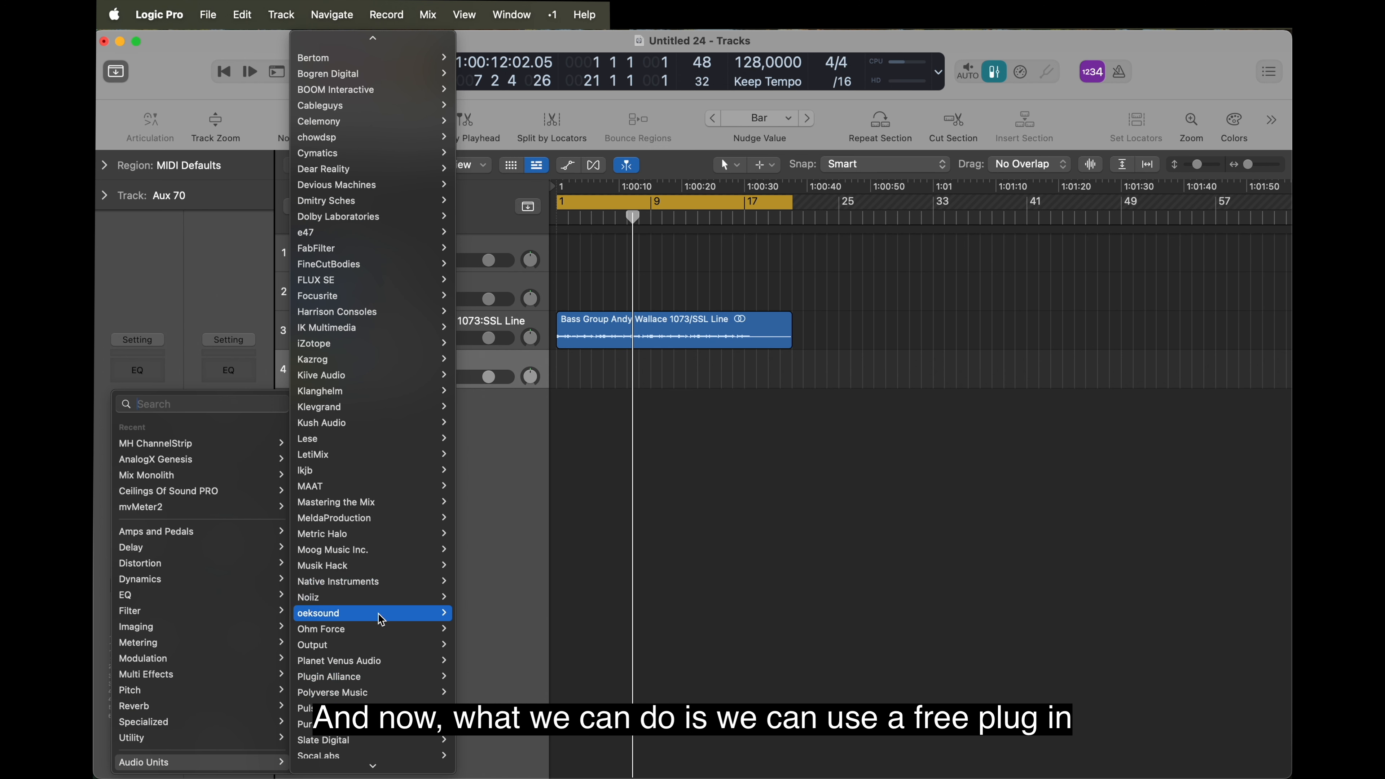
scroll(380, 696, "down", 6)
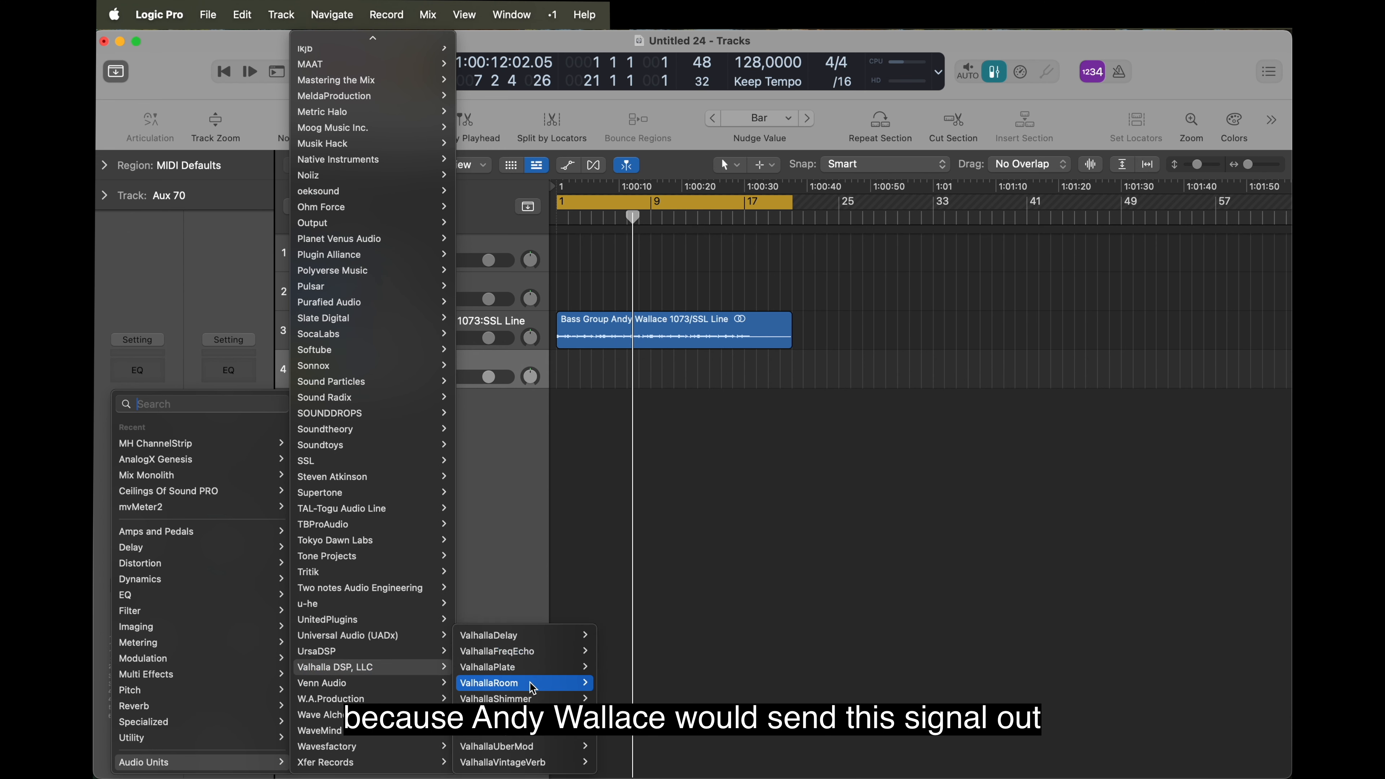
left_click(498, 714)
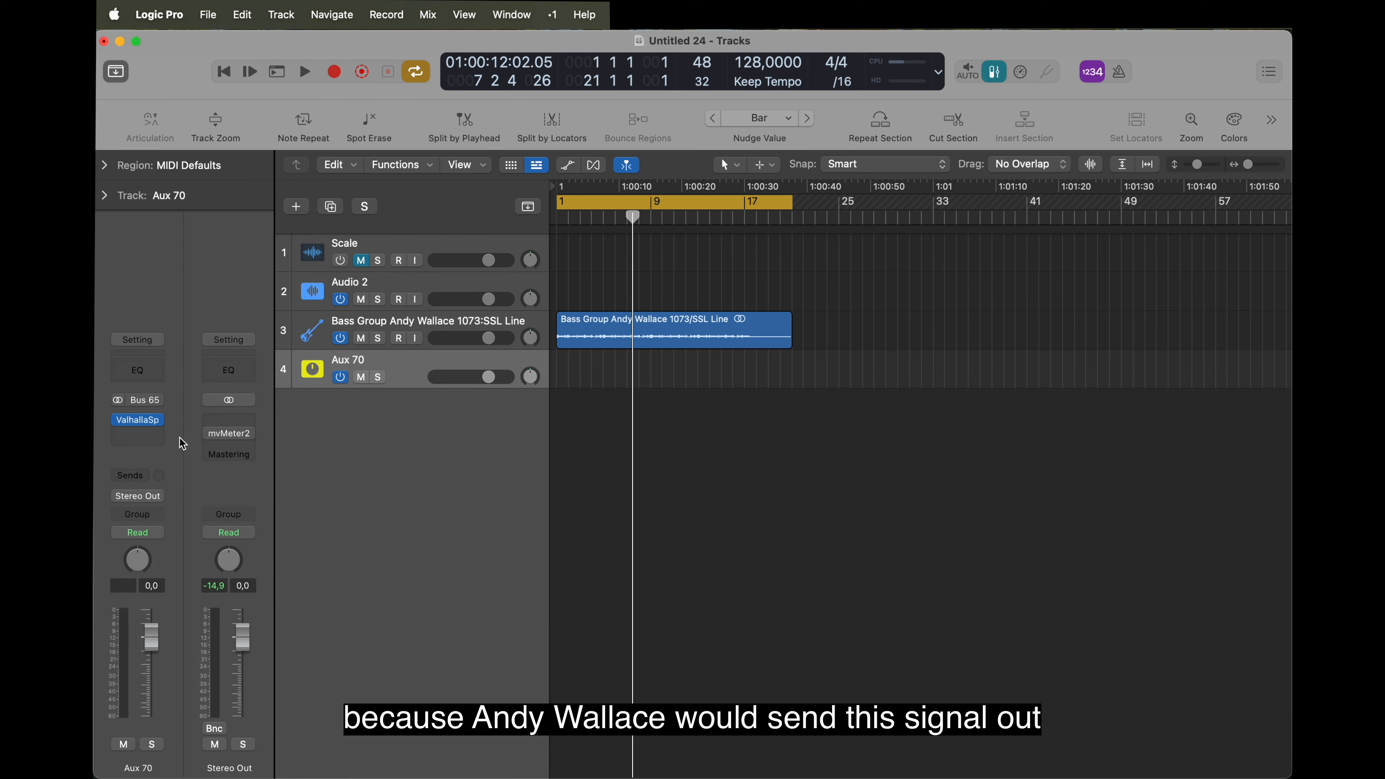
Set ValhallaSpaceModulator to Symphonic mode with Mix 100.0 %, Rate 0.30 Hz and Depth 3.00 ms, and start playback to audition it
left_click_drag(528, 412, 524, 94)
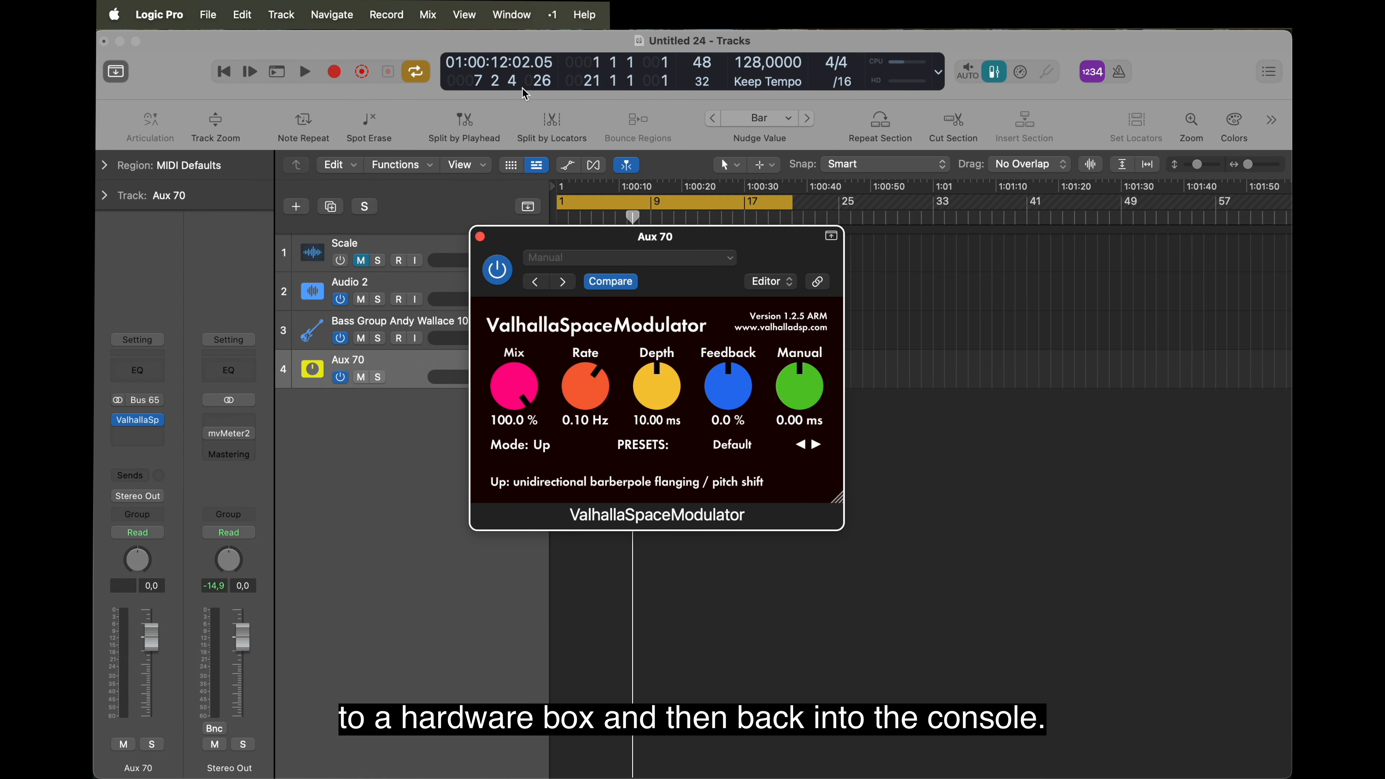
left_click(537, 452)
left_click(579, 626)
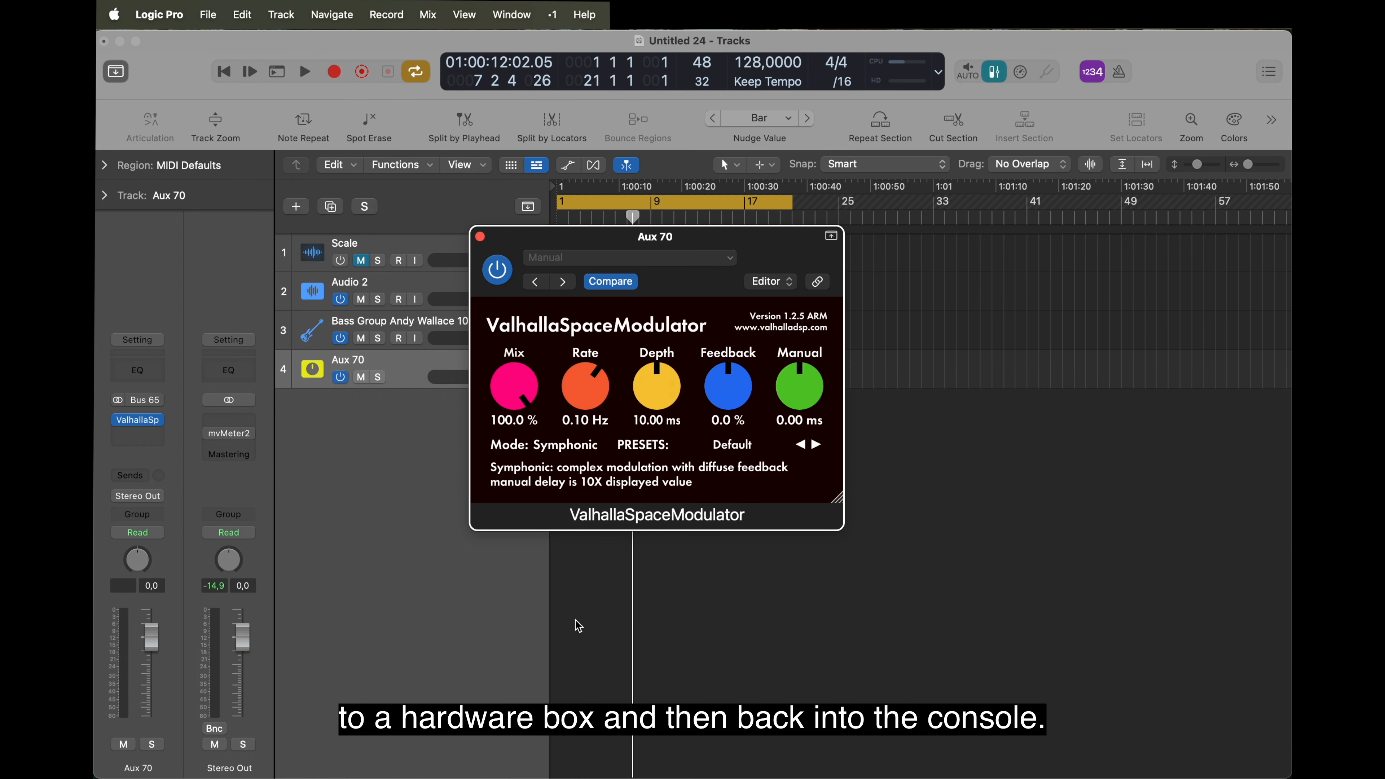
type("0.")
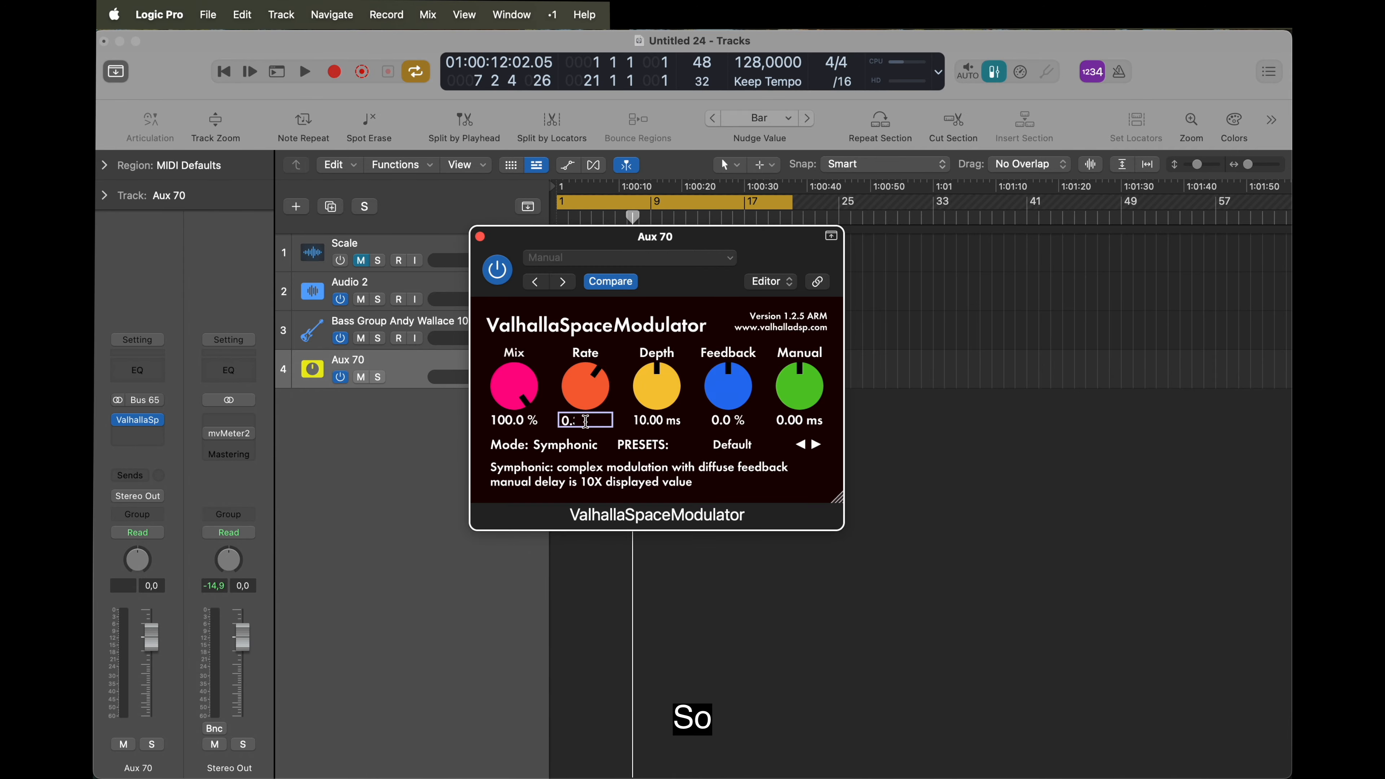
left_click(644, 424)
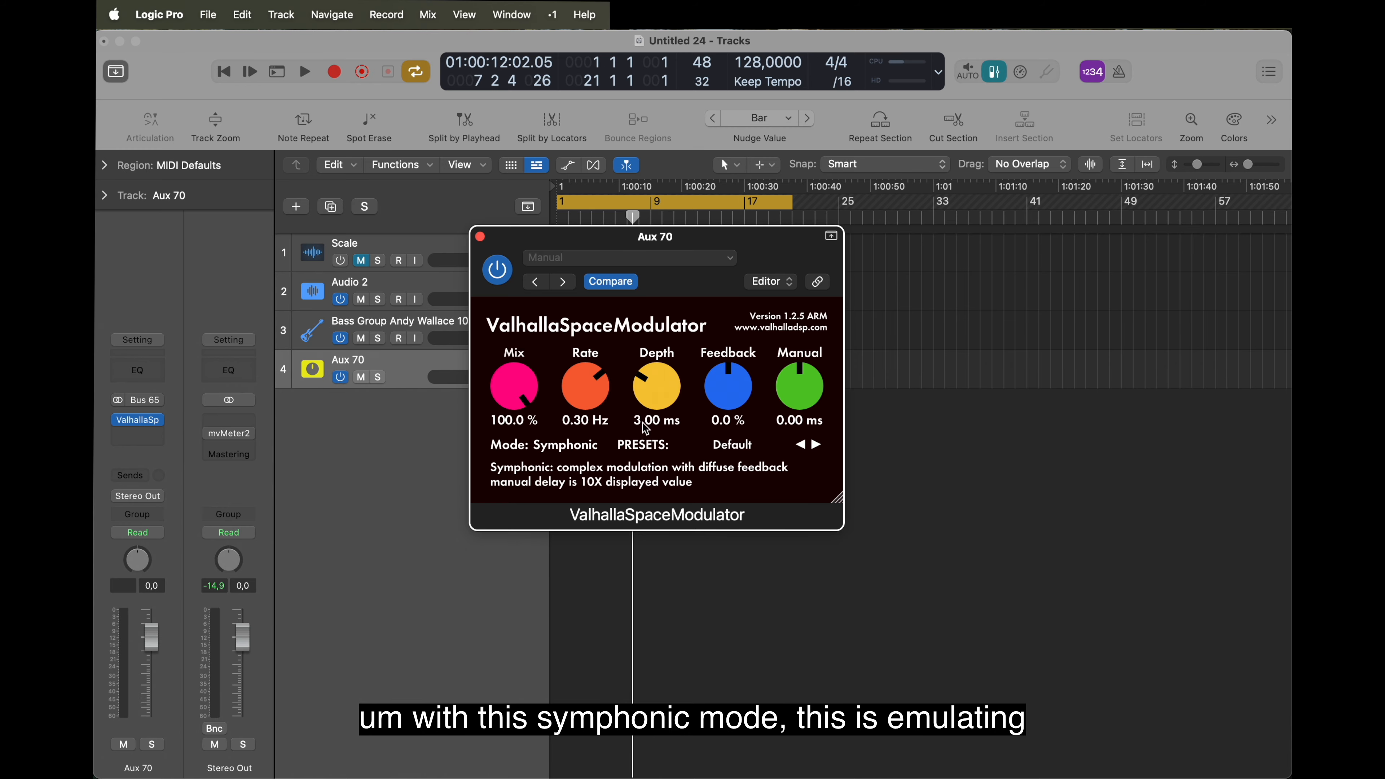
left_click_drag(727, 243, 883, 323)
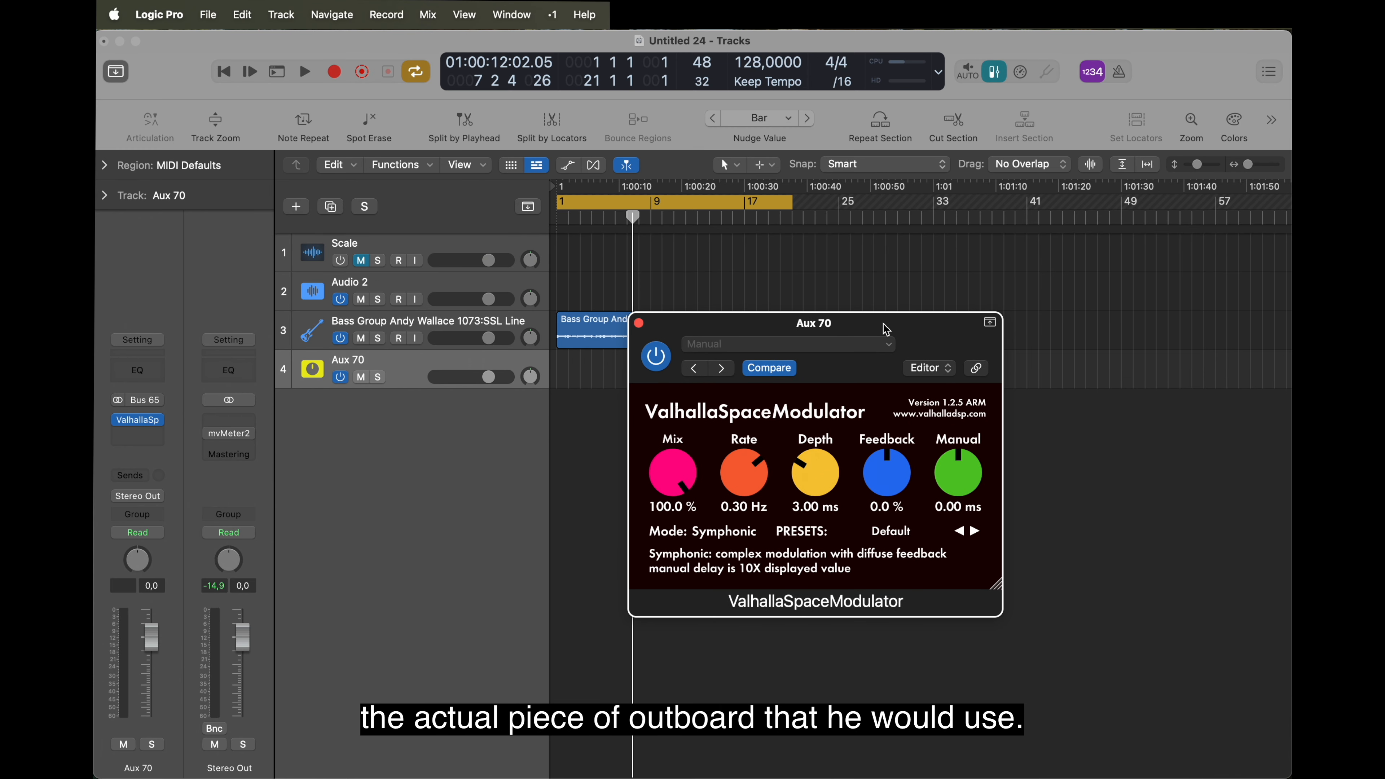
key("space")
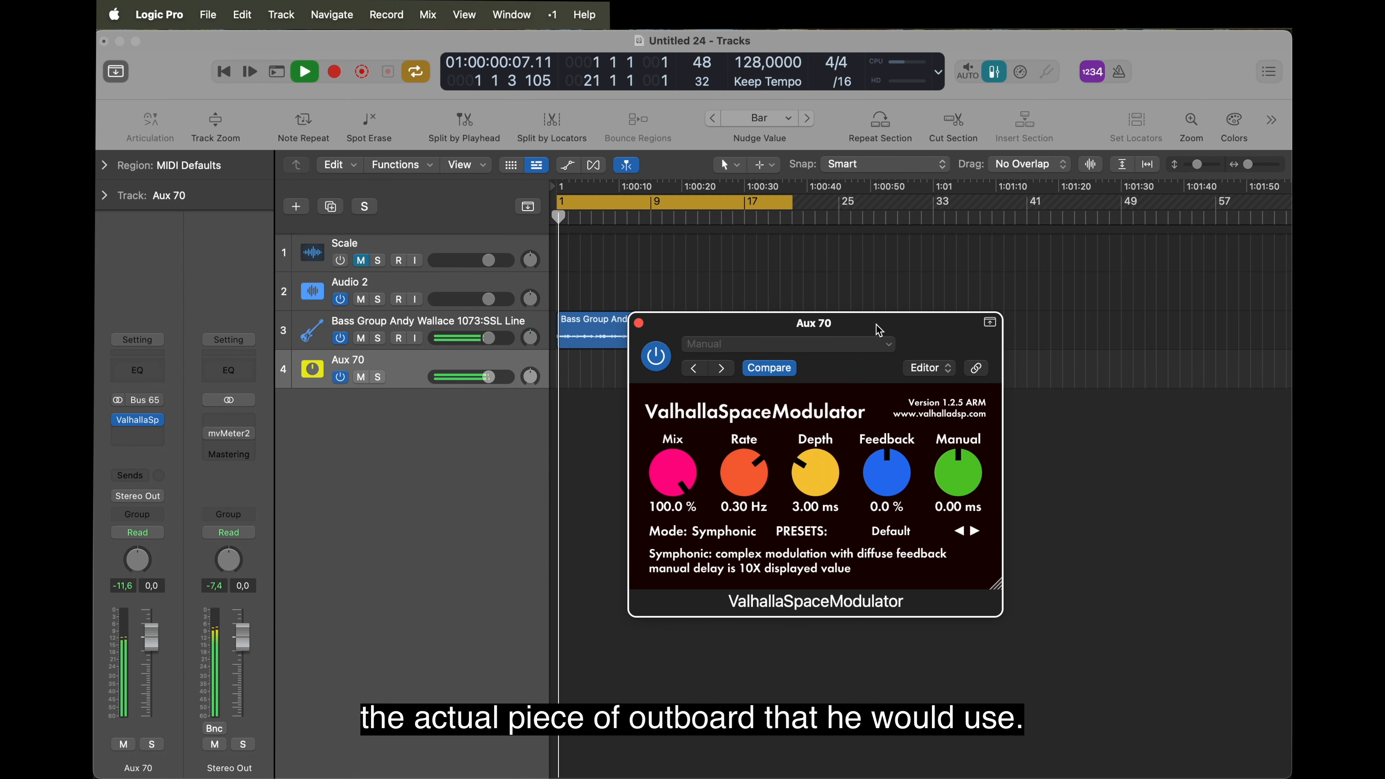
Close ValhallaSpaceModulator, stop playback, and insert Mix Monolith after it on the Aux 70 channel
left_click(639, 323)
key("space")
left_click(137, 433)
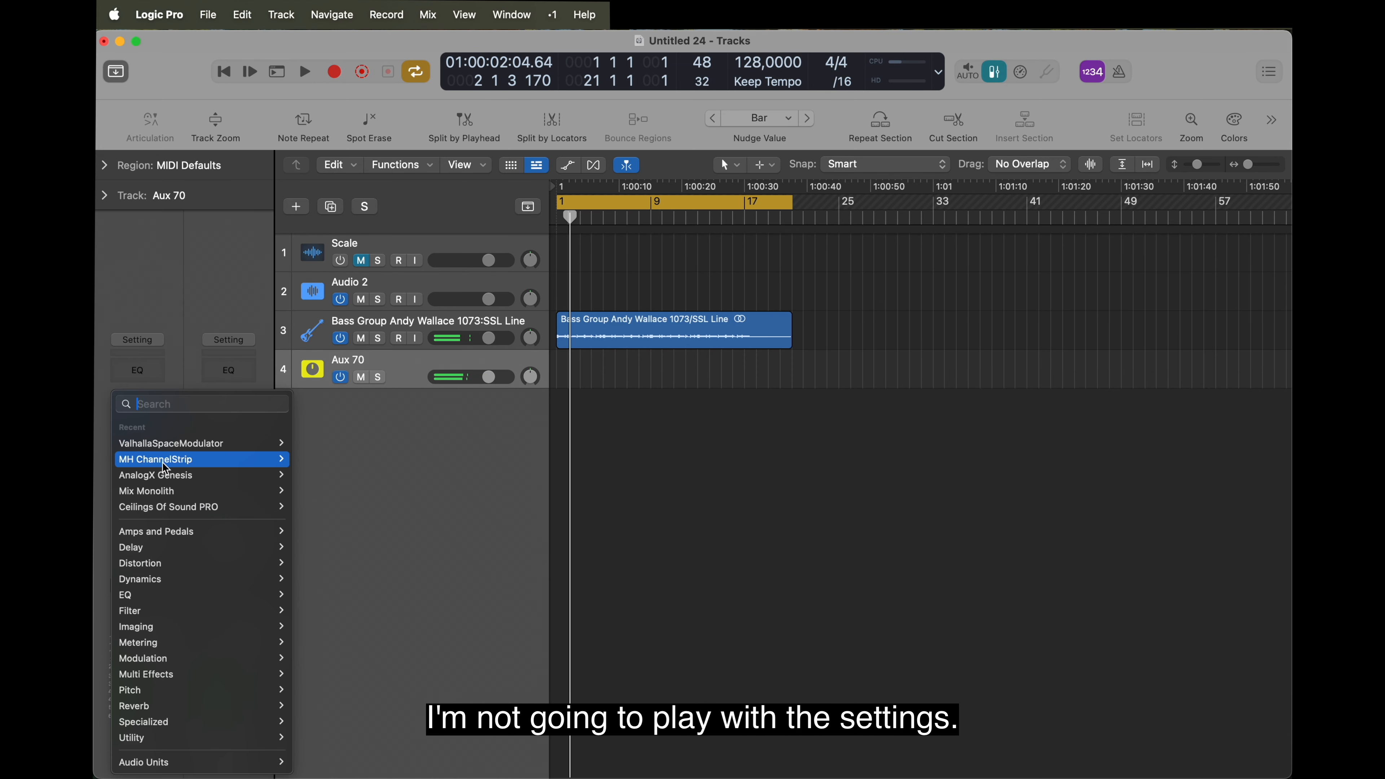
left_click(174, 491)
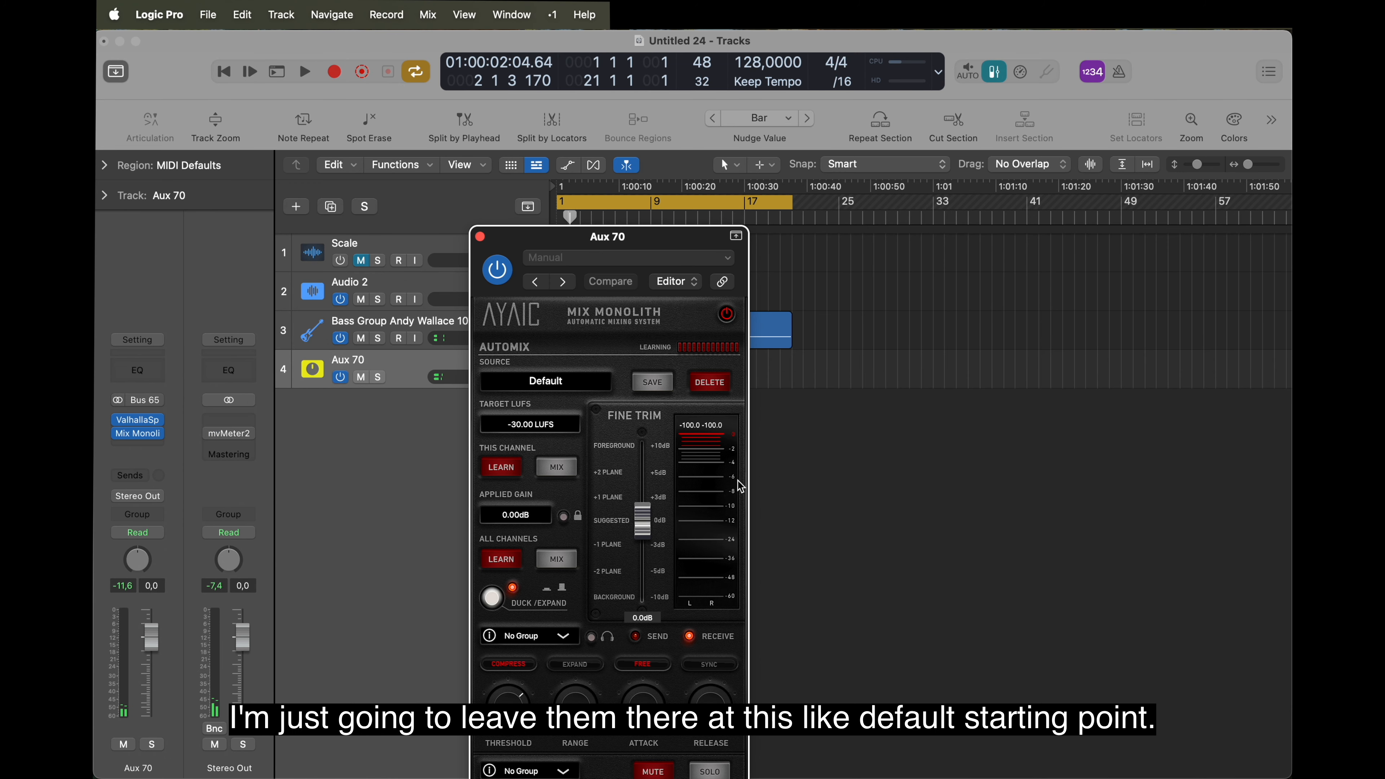
Have Mix Monolith learn the Aux 70 level over playback from the project start and apply its suggested gain
left_click(501, 467)
key("Return")
key("space")
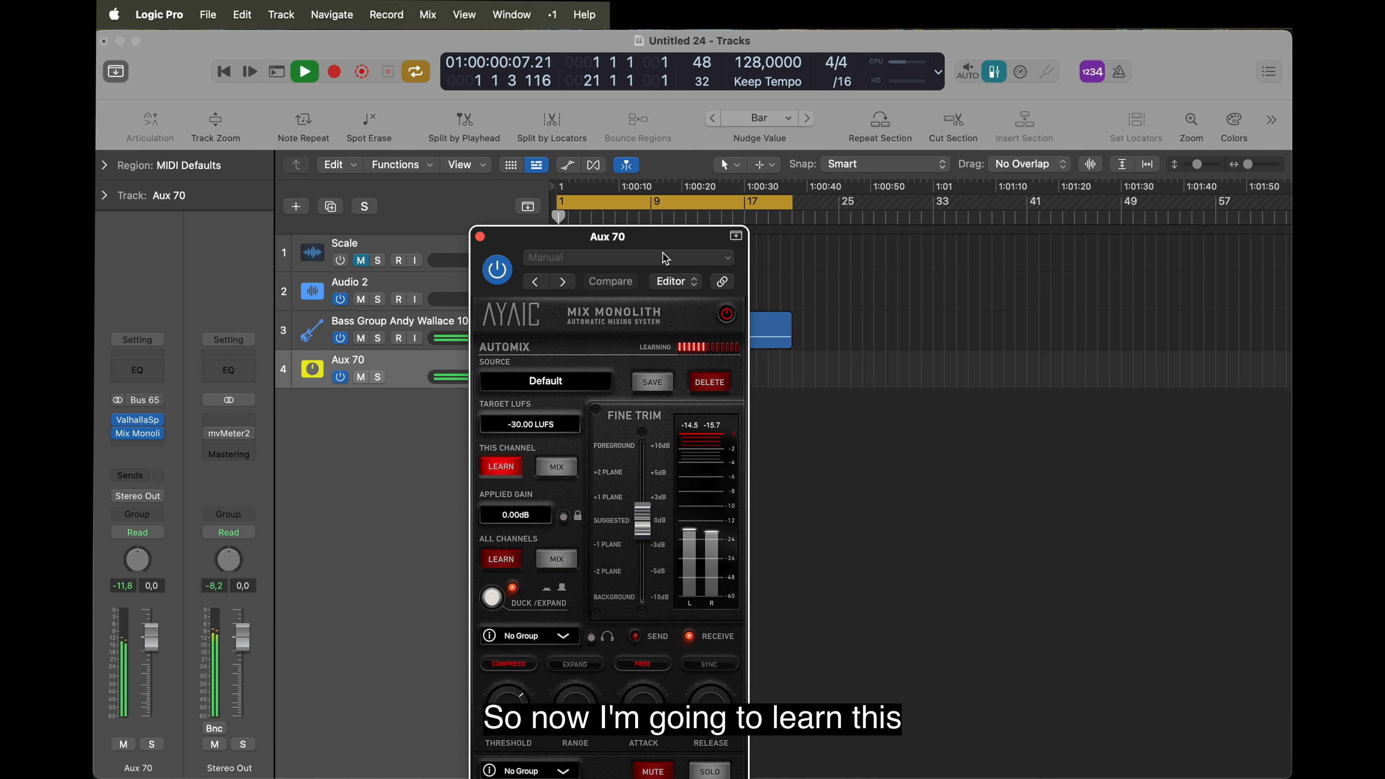
left_click_drag(670, 242, 925, 235)
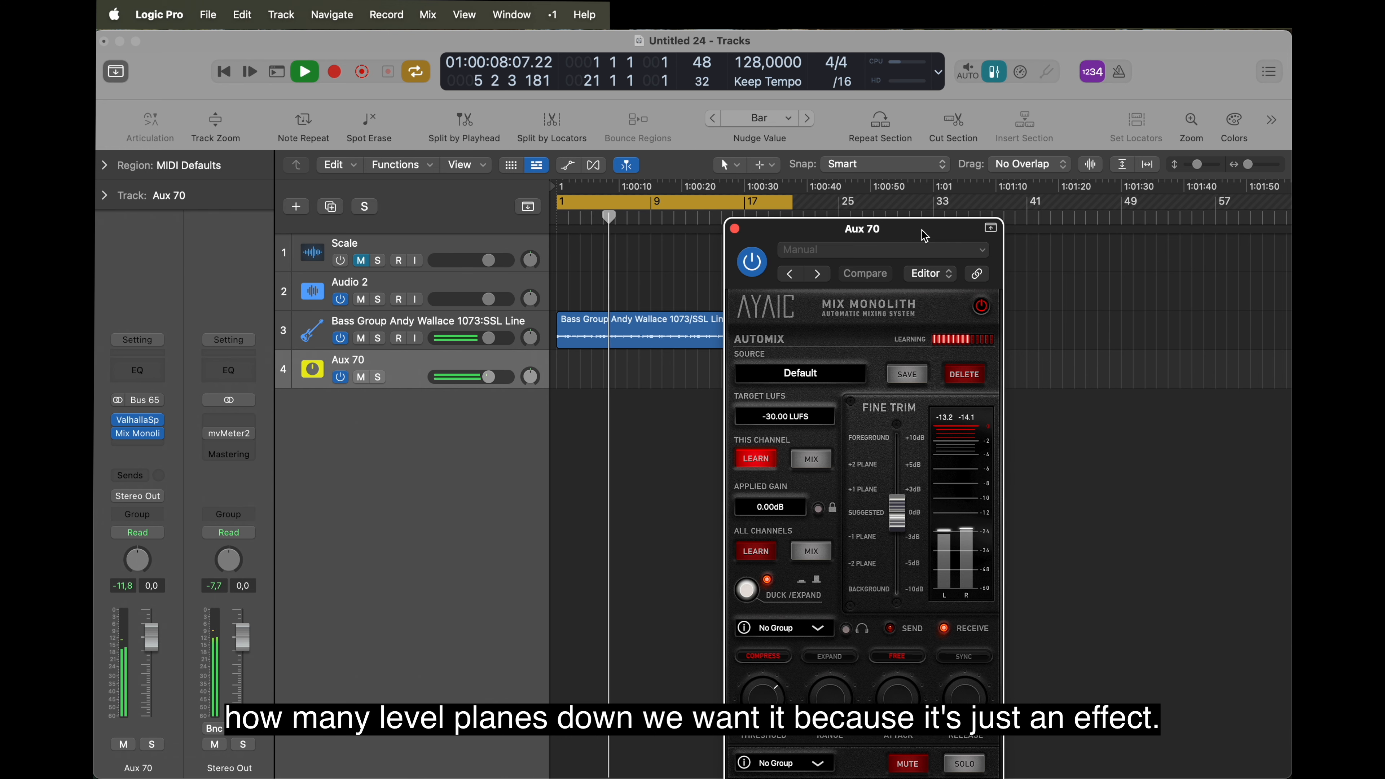
left_click_drag(925, 236, 995, 221)
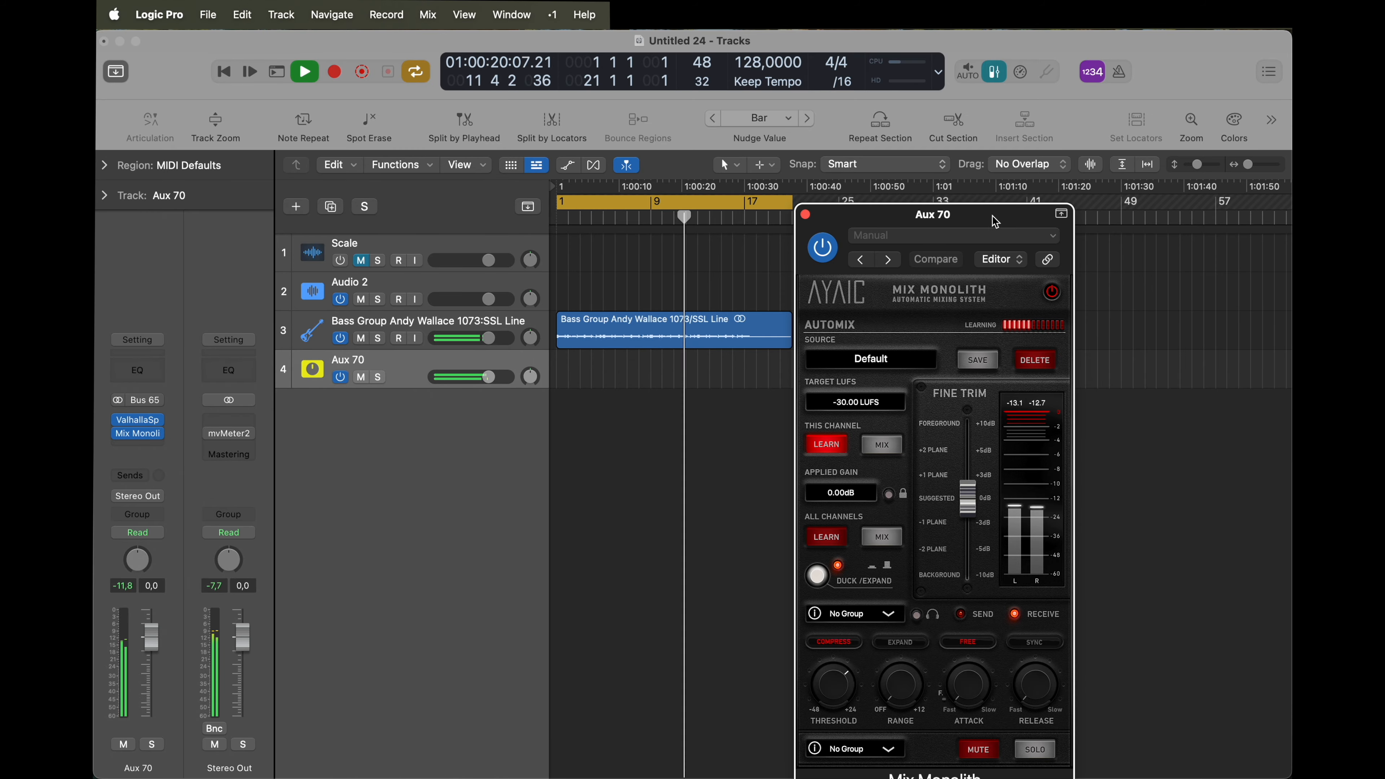
left_click_drag(995, 221, 1084, 217)
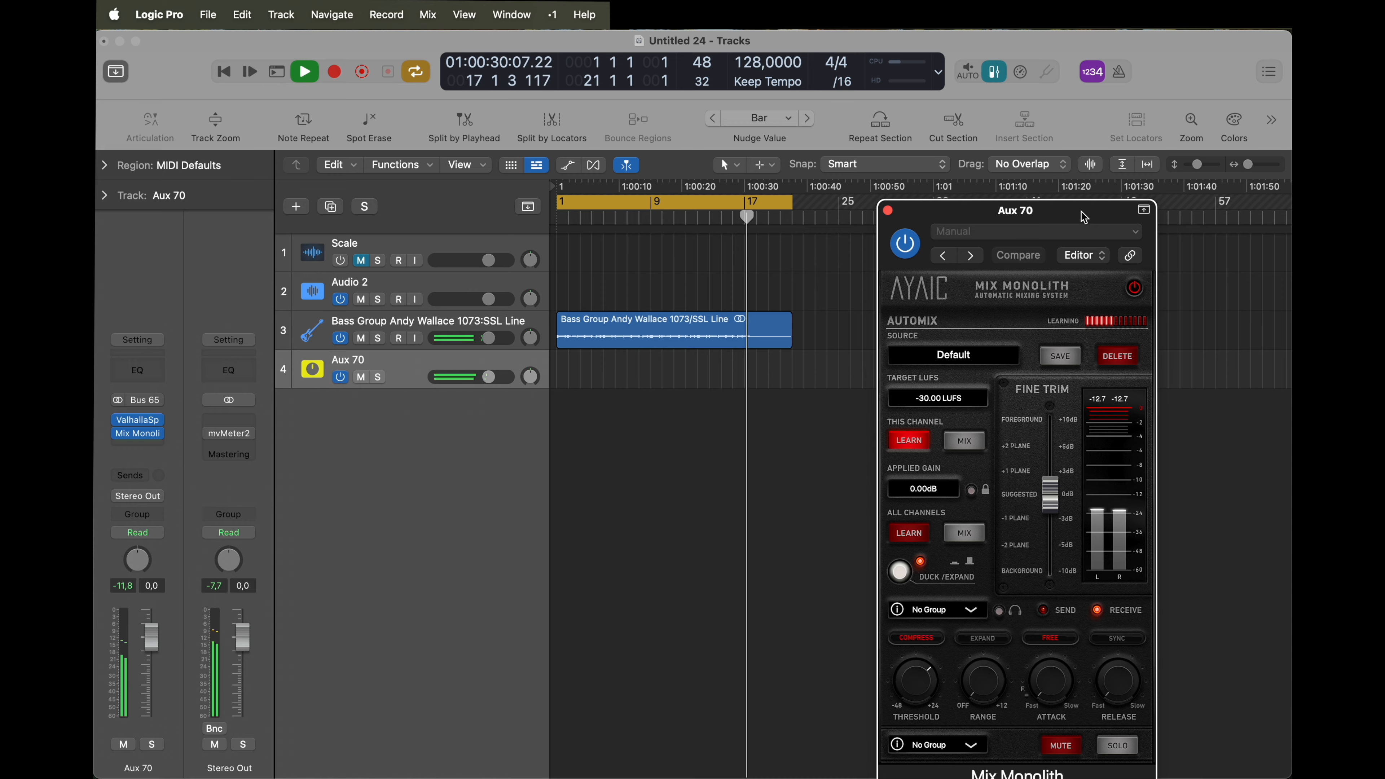
left_click_drag(1081, 211, 1081, 198)
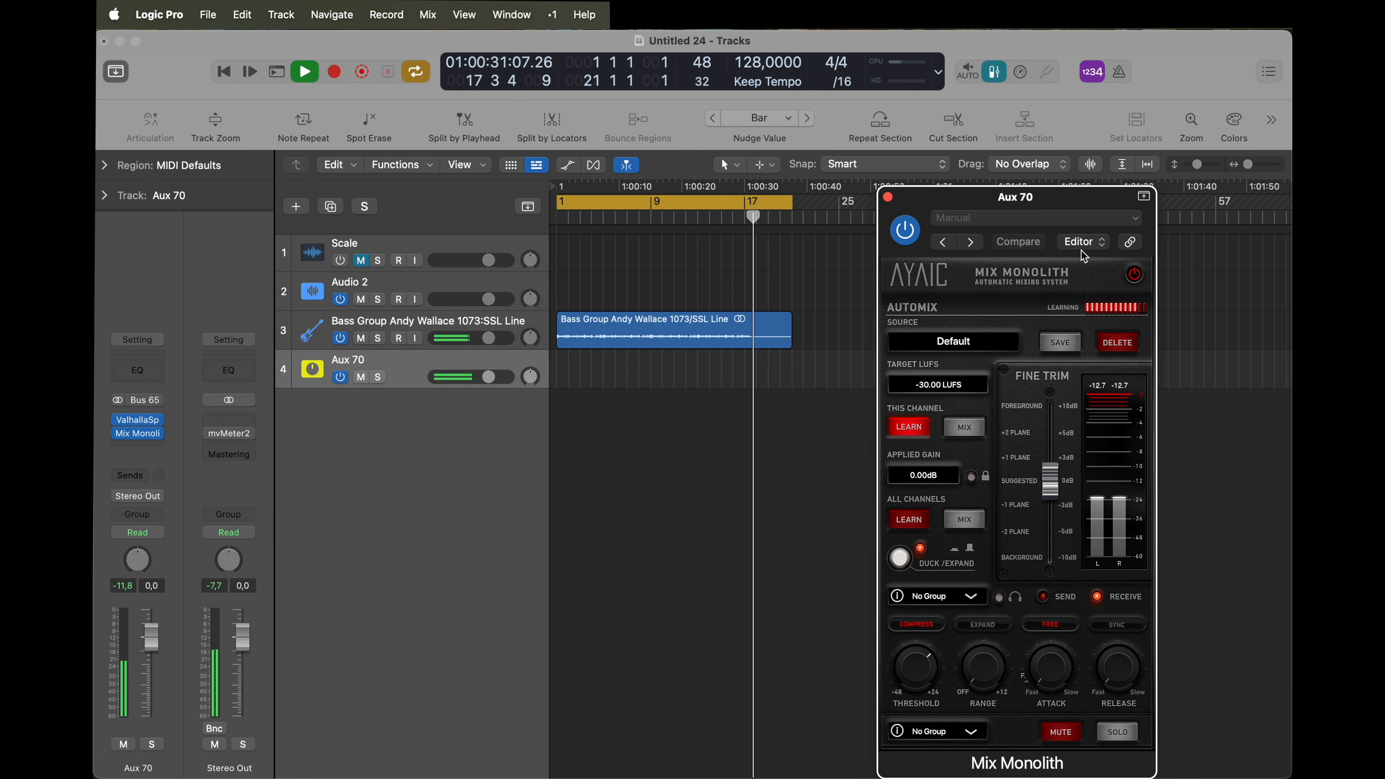
left_click(969, 432)
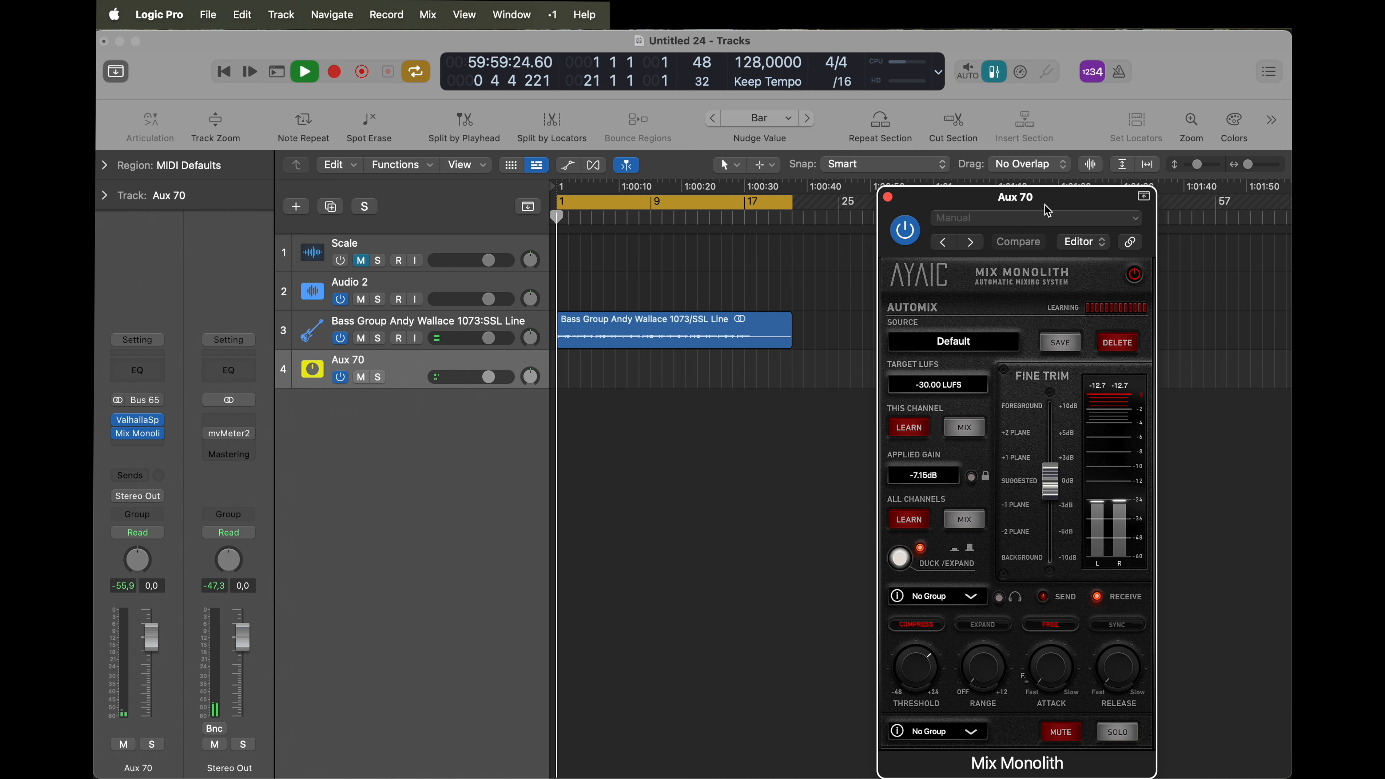
Try Mix Monolith's Fine Trim at Background, settle it at -5.0 dB, and compare the bass with Aux 70 muted and unmuted
left_click_drag(1046, 202, 1034, 132)
left_click_drag(1047, 420, 1040, 486)
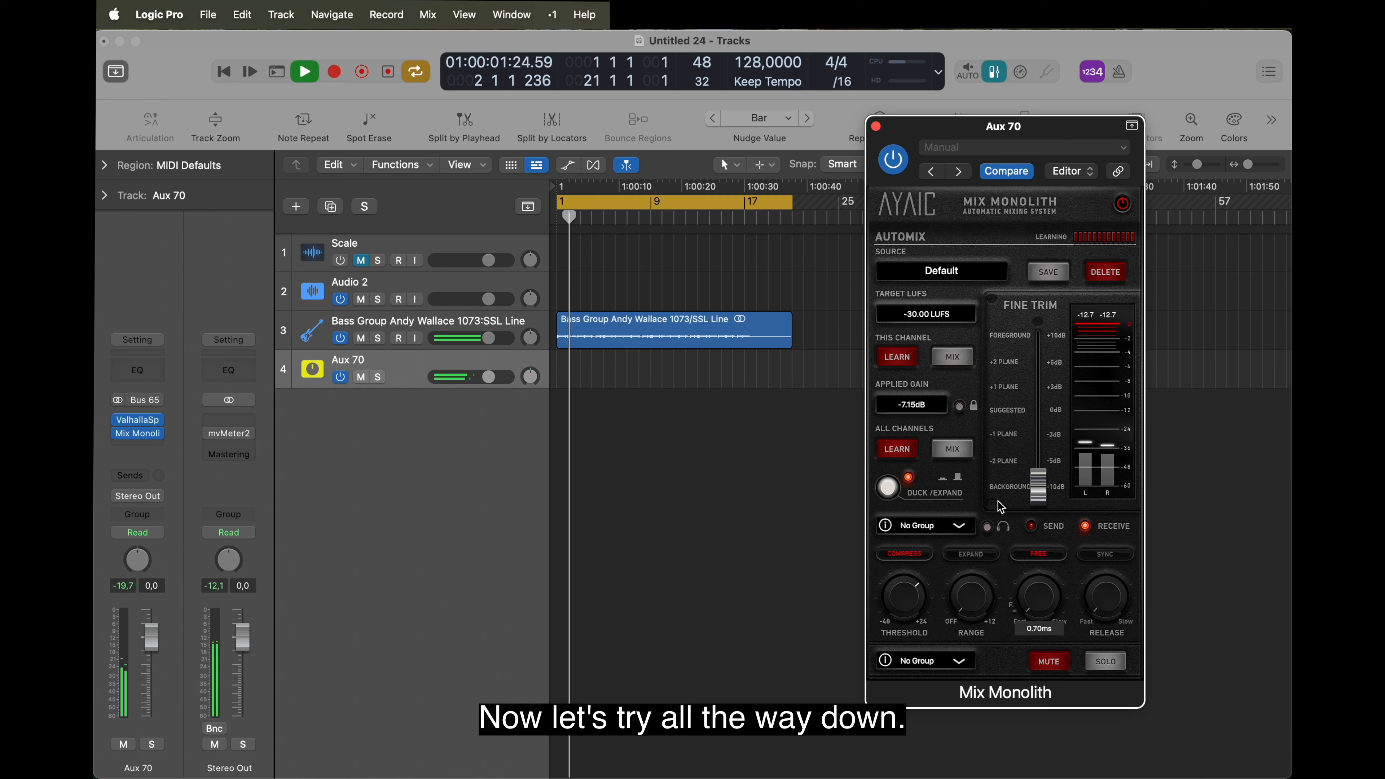
left_click(362, 377)
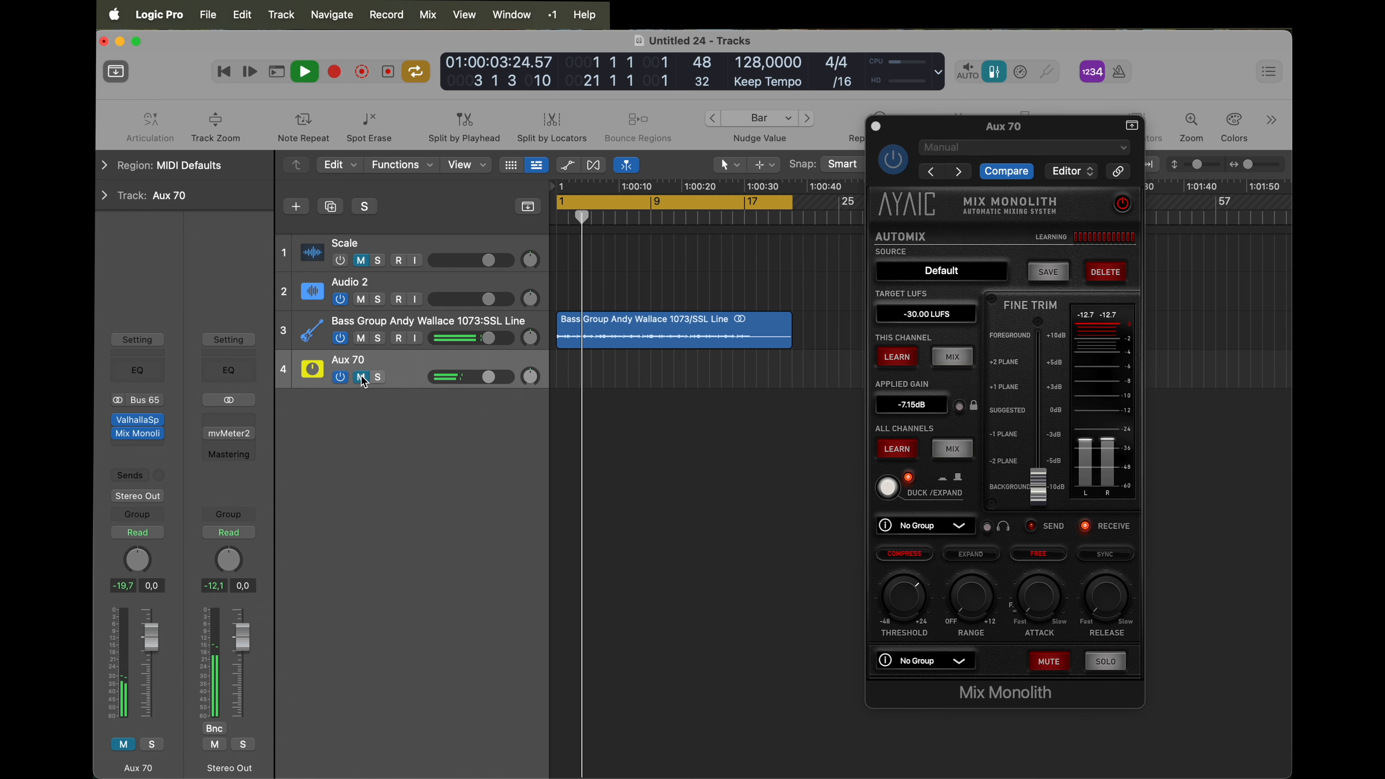
left_click_drag(1038, 486, 1042, 467)
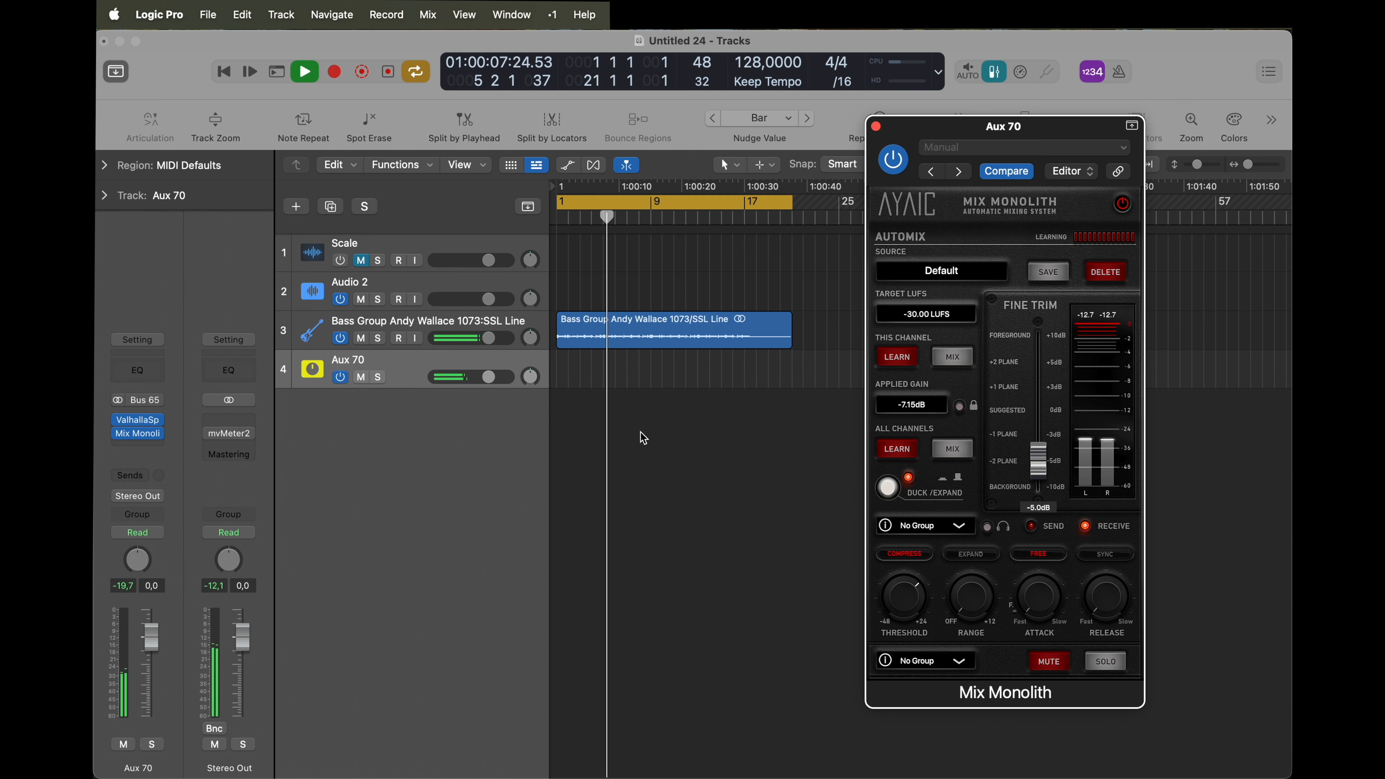
left_click(359, 378)
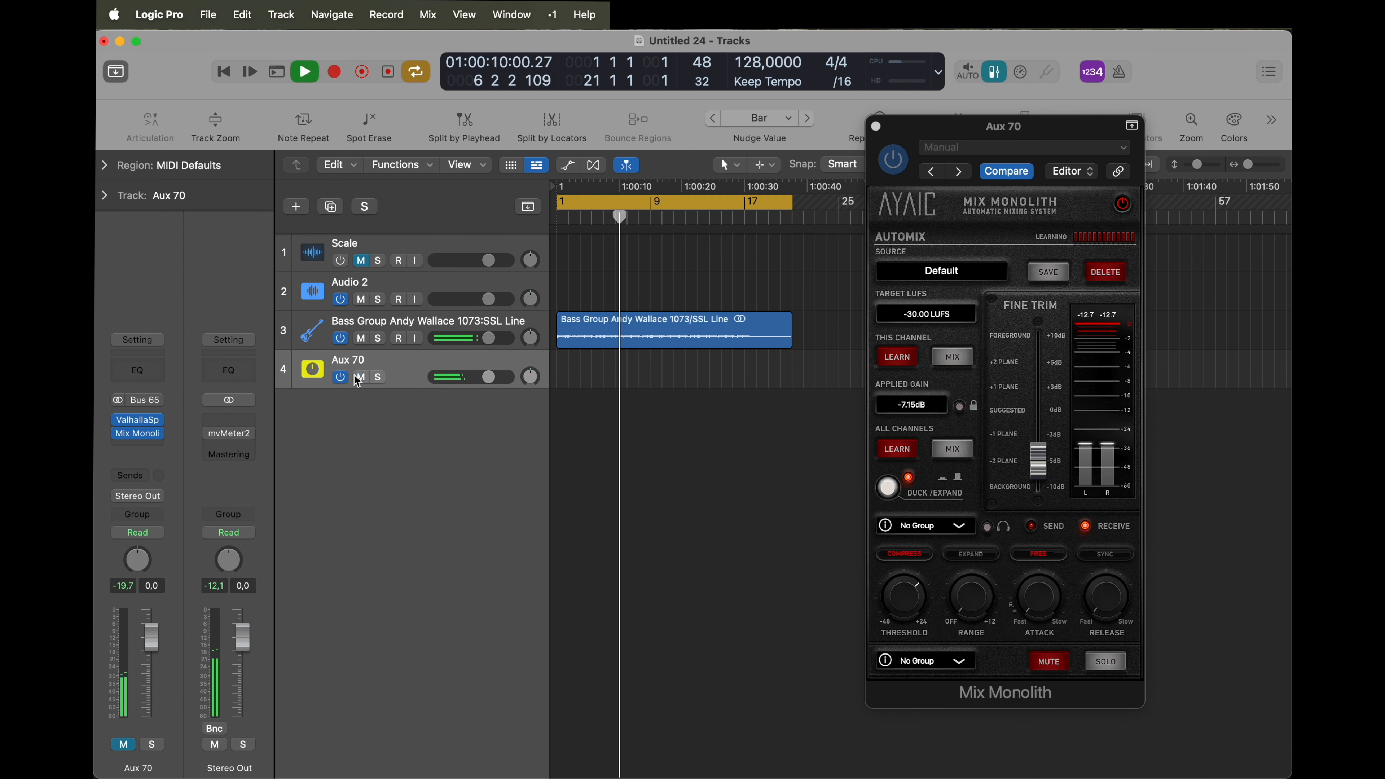
Rename the Aux 70 track as Bass Chorus, close Mix Monolith, and stop playback
double_click(365, 361)
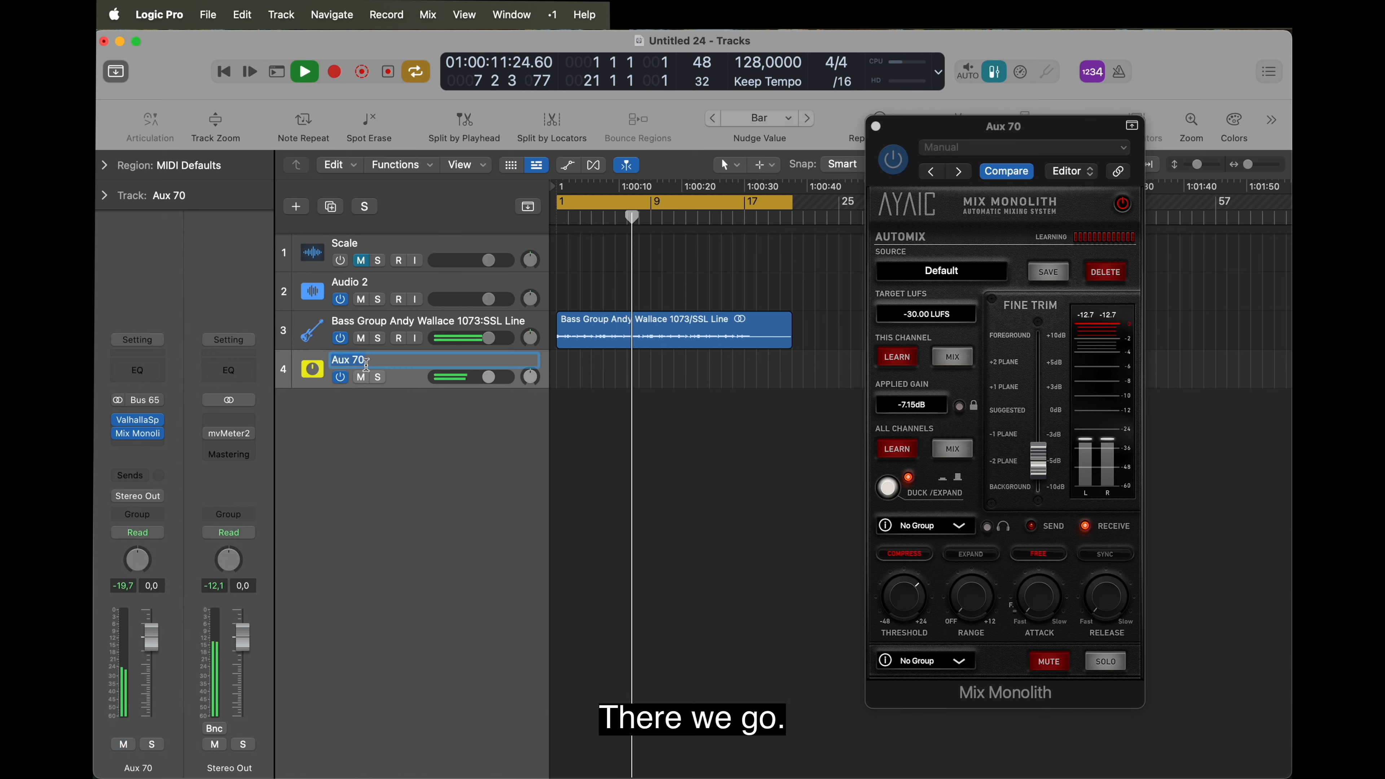
type("Bass Chorus")
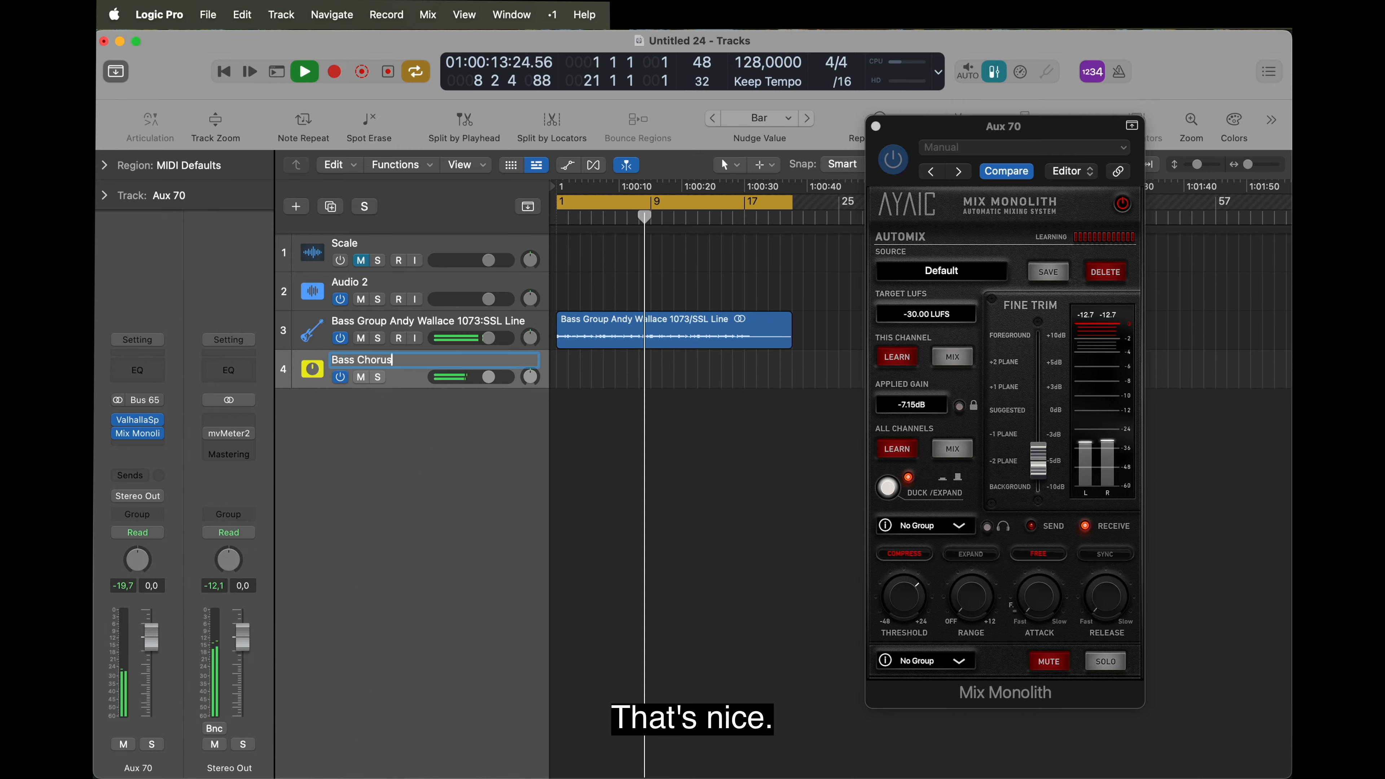
key("Return")
left_click(876, 126)
key("space")
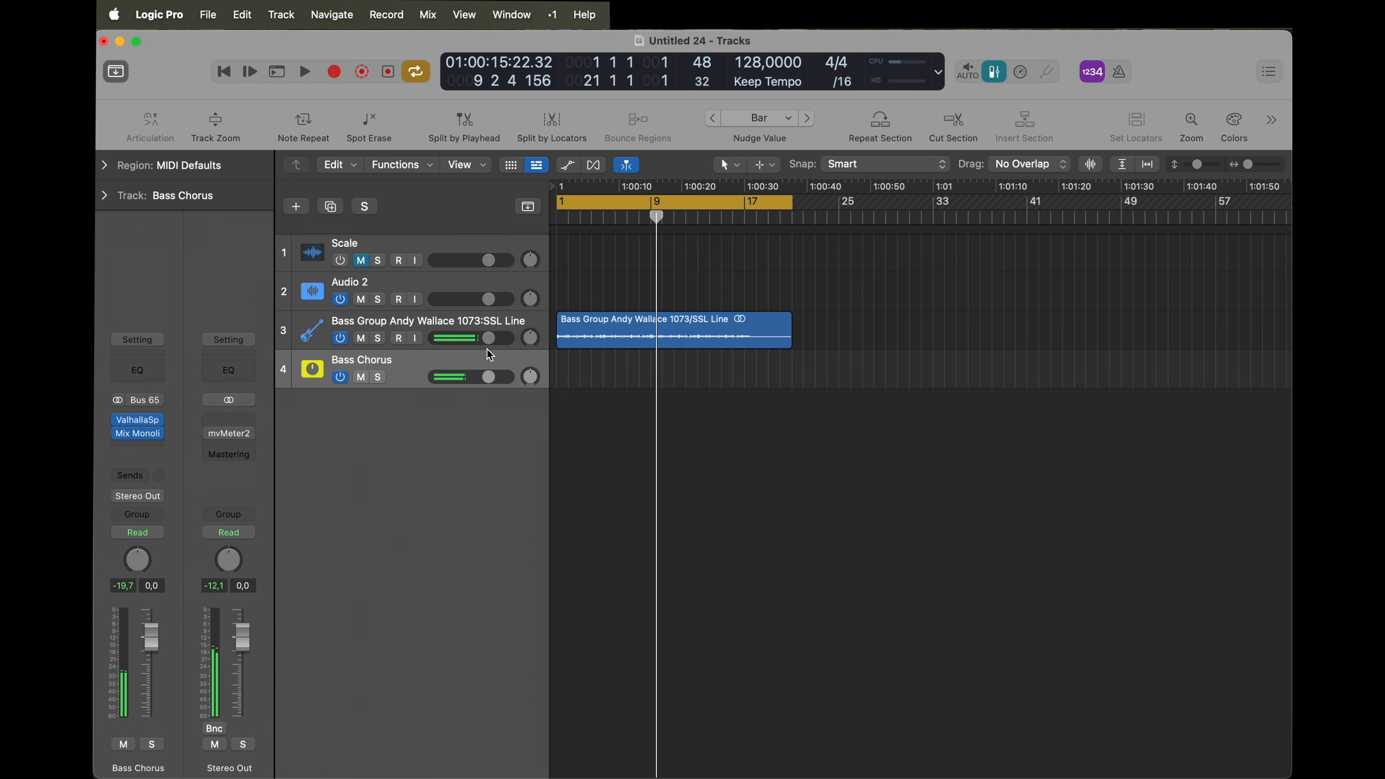
Select the Bass Group and Bass Chorus tracks together and route both outputs to Bus 1 in the Mixer
left_click(444, 322)
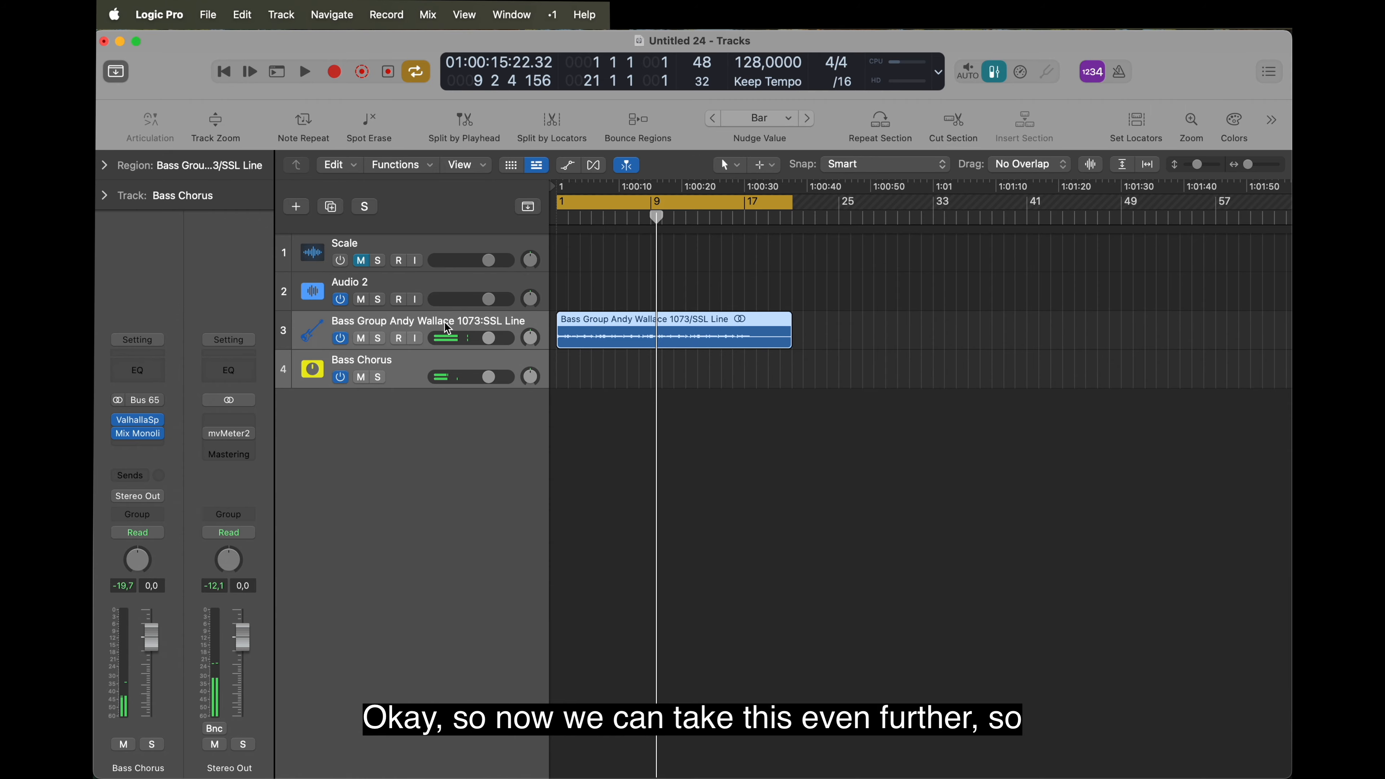
key("super+2")
left_click(298, 471)
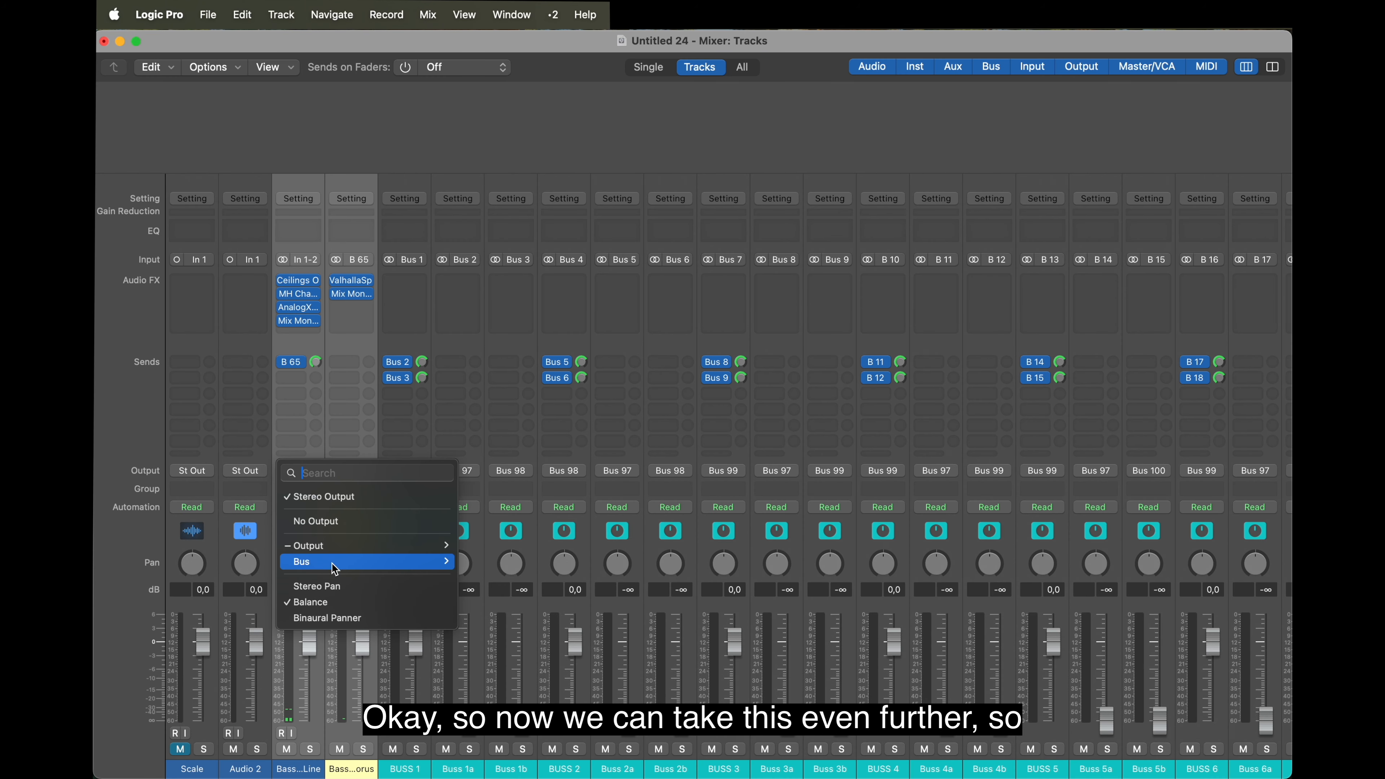
mouse_move(331, 562)
left_click(535, 150)
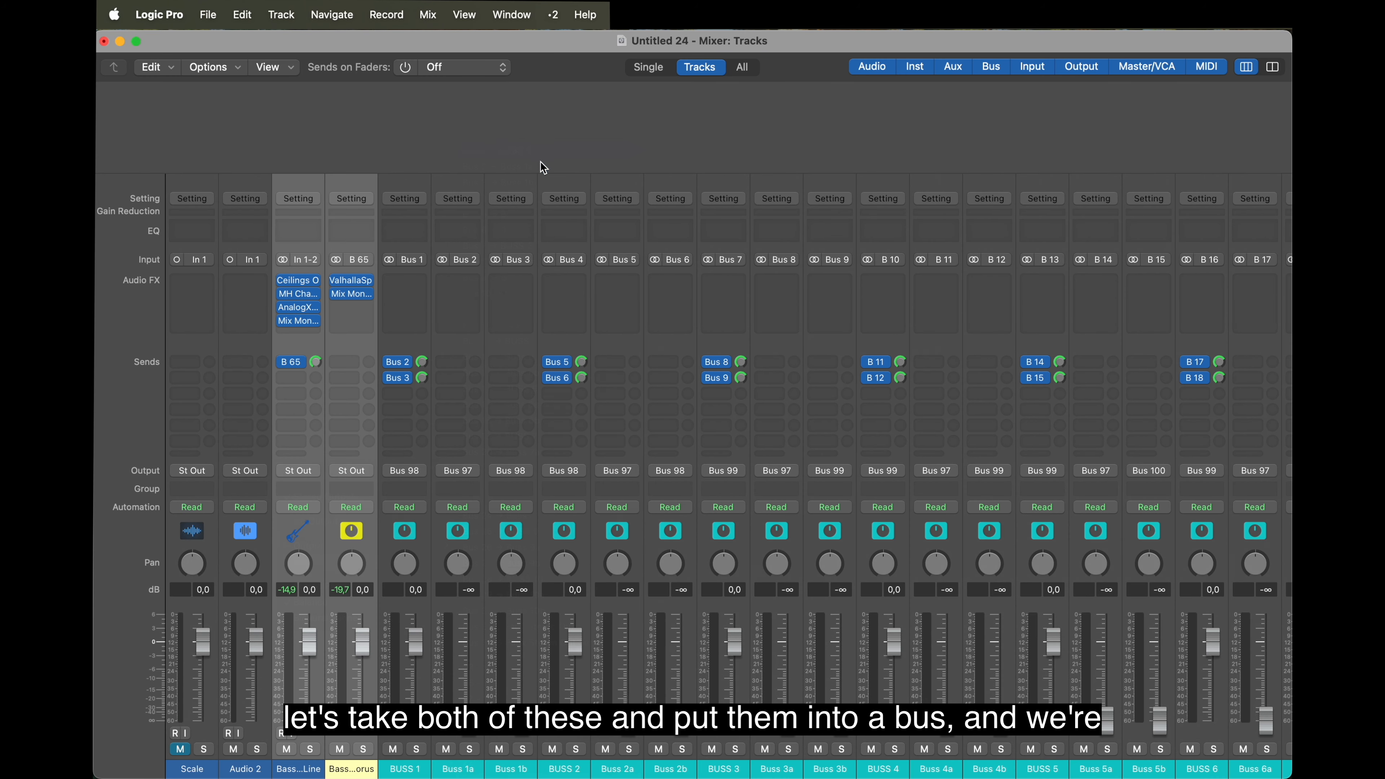
Rename the BUSS 1 channel as Bass Buss, insert Mix Monolith on it, and return to the Tracks window
left_click(411, 772)
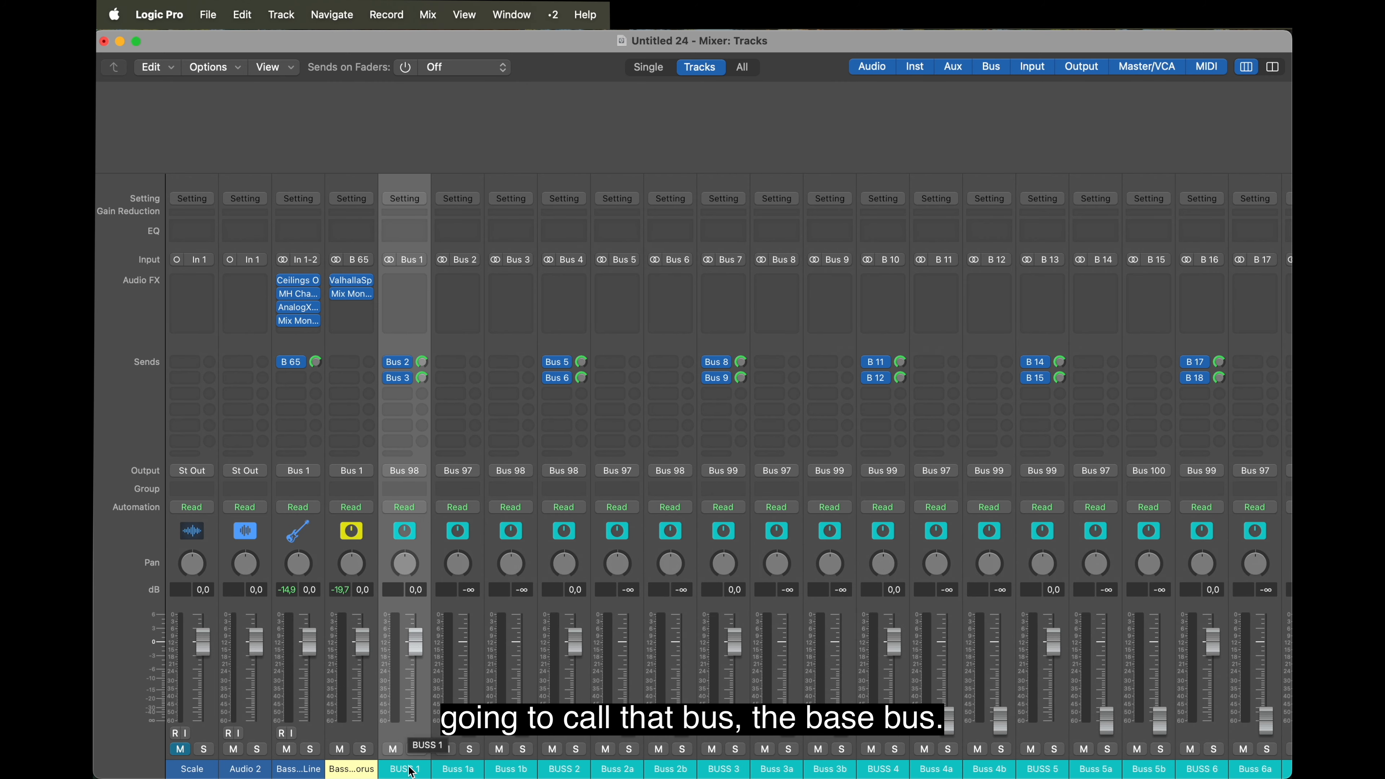
double_click(409, 768)
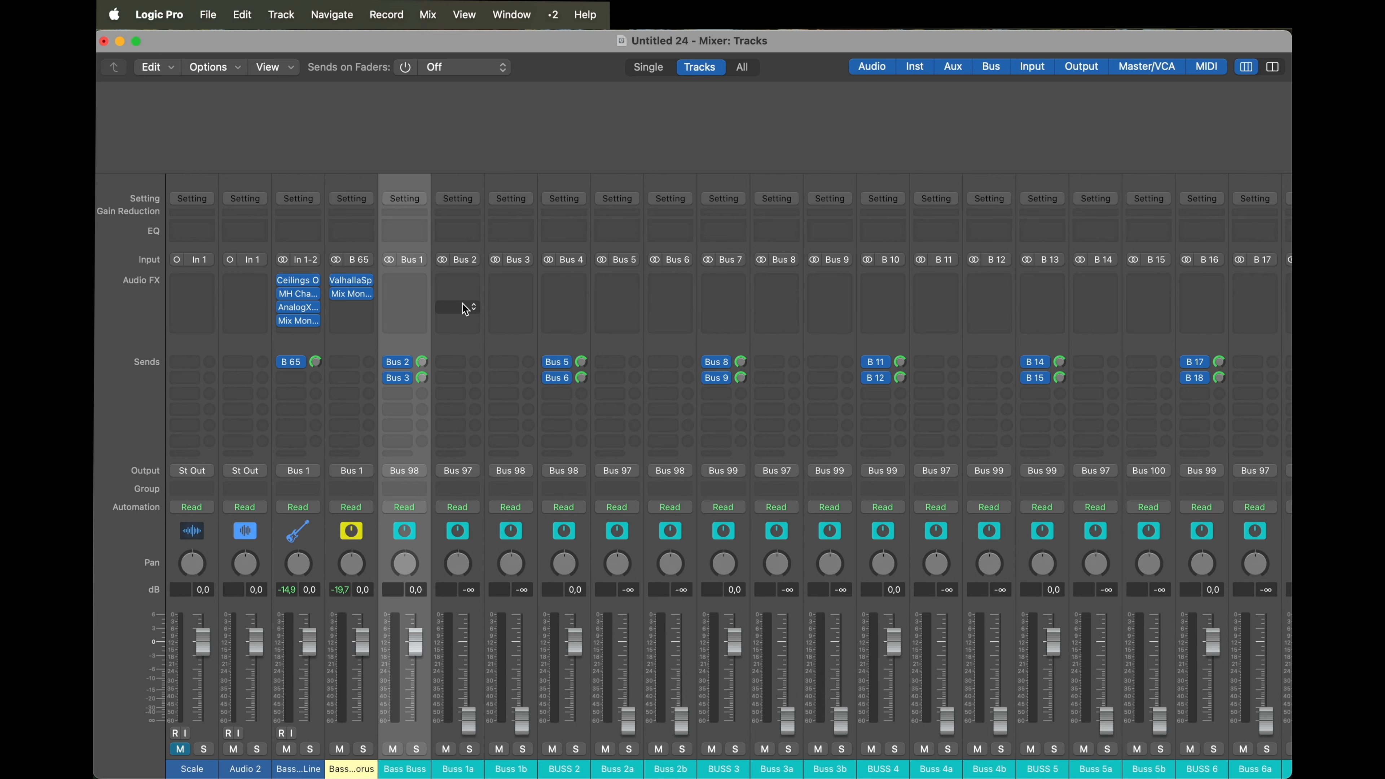
left_click(414, 283)
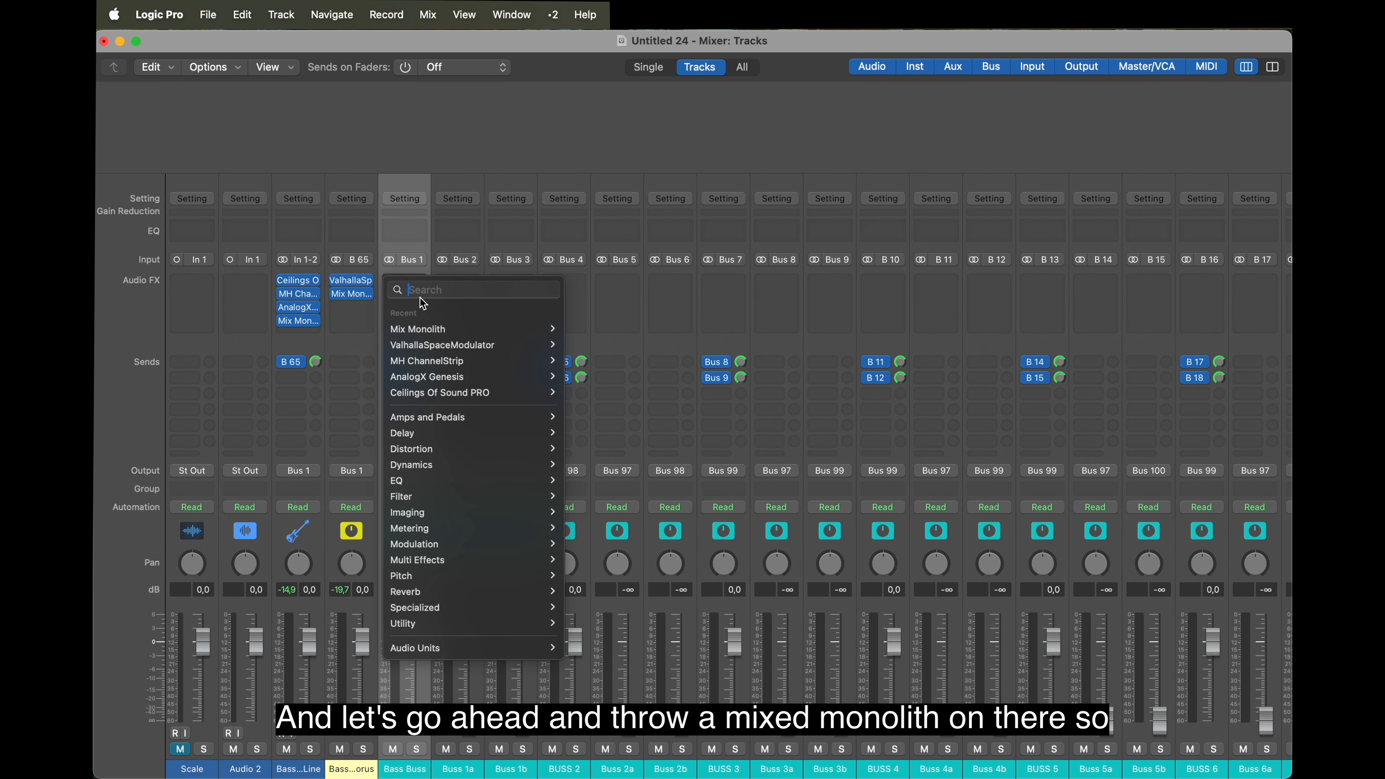
left_click(427, 326)
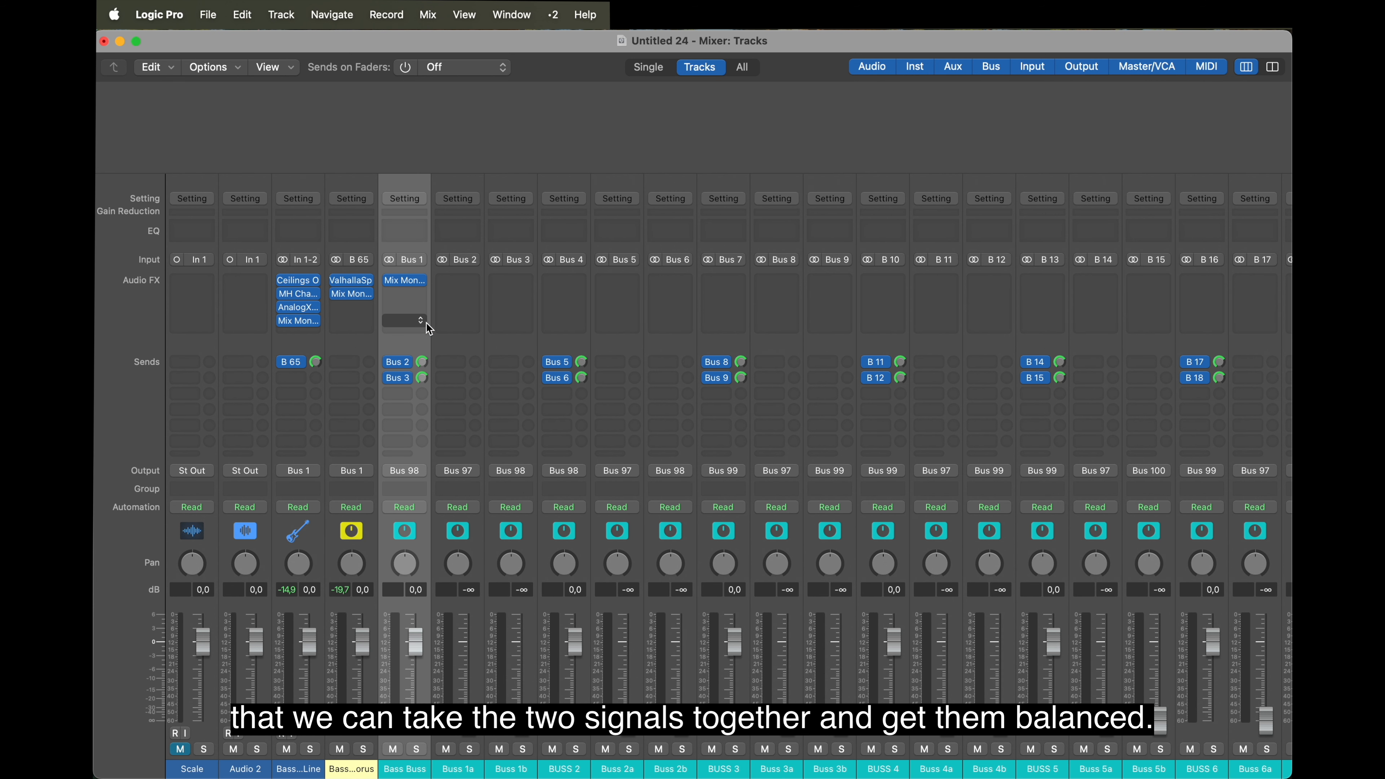
key("super+w")
Play from the project start and set the Target LUFS of the Bass Buss's Mix Monolith to -25
key("Return")
key("space")
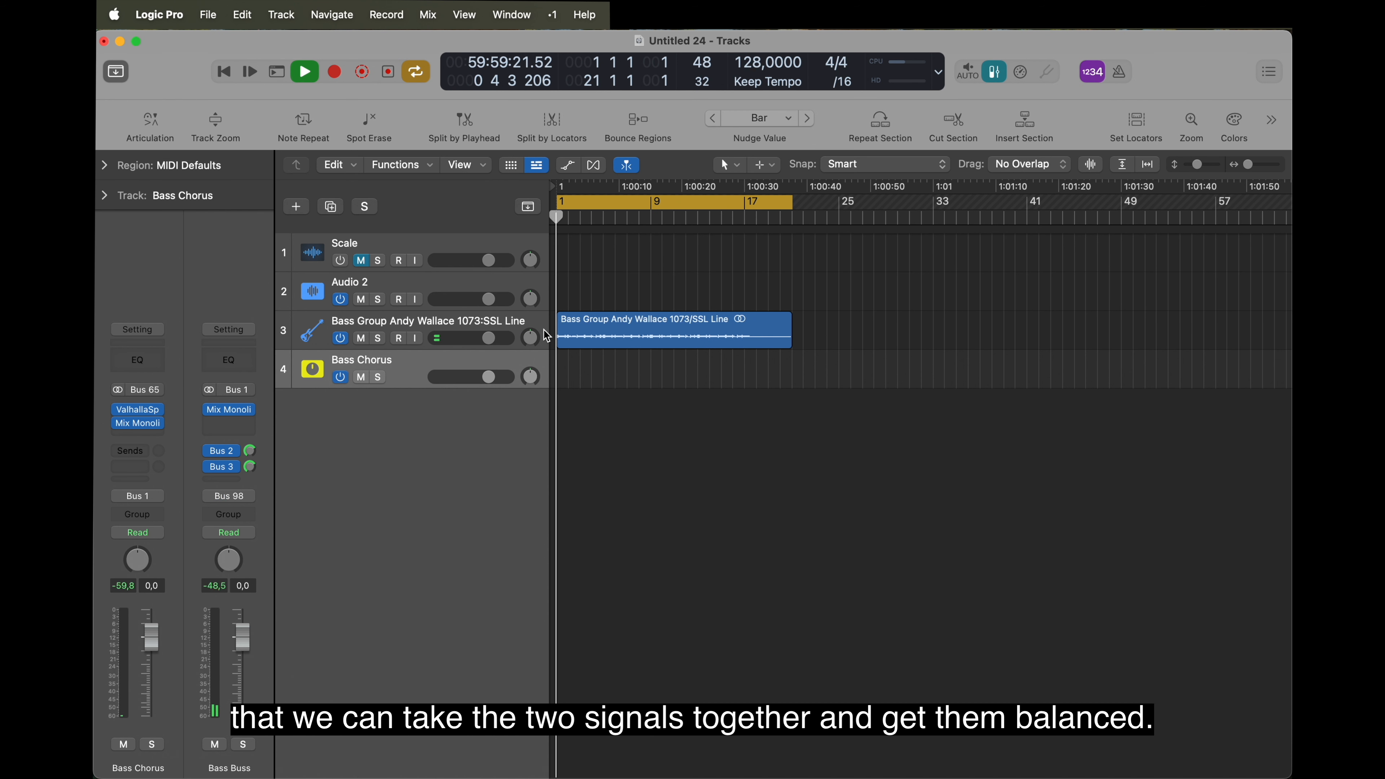
left_click(229, 409)
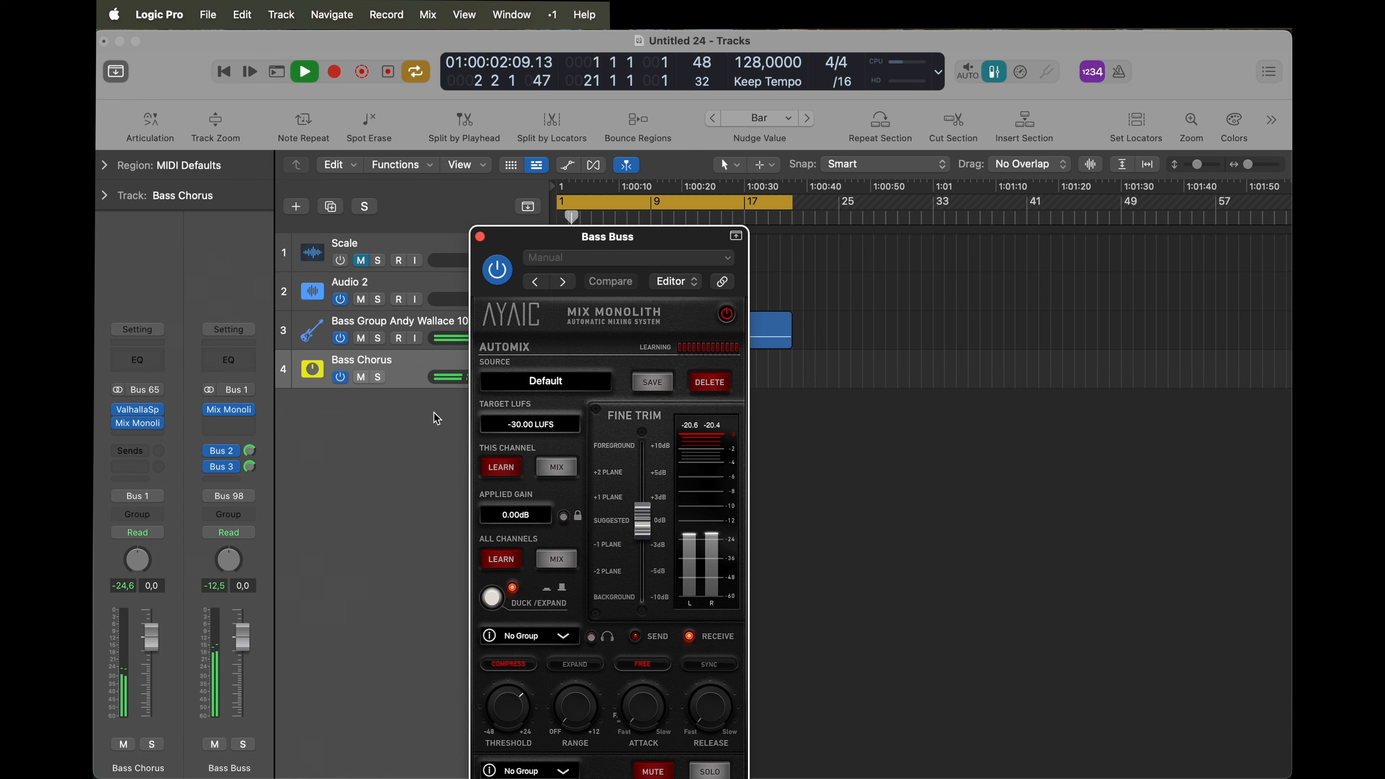
left_click(527, 425)
type("-25")
key("Return")
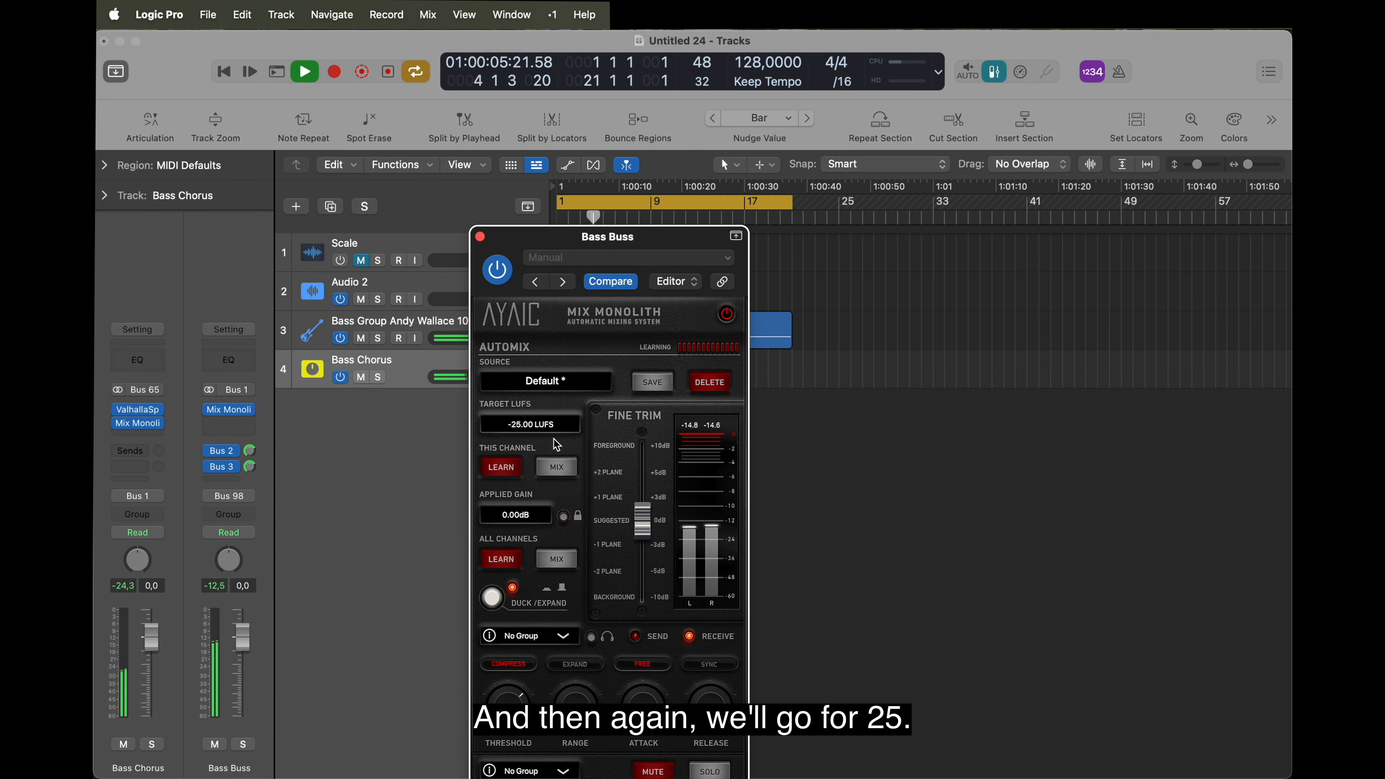
Try to have Mix Monolith learn the Bass Buss level over playback from the project start
key("space")
key("space")
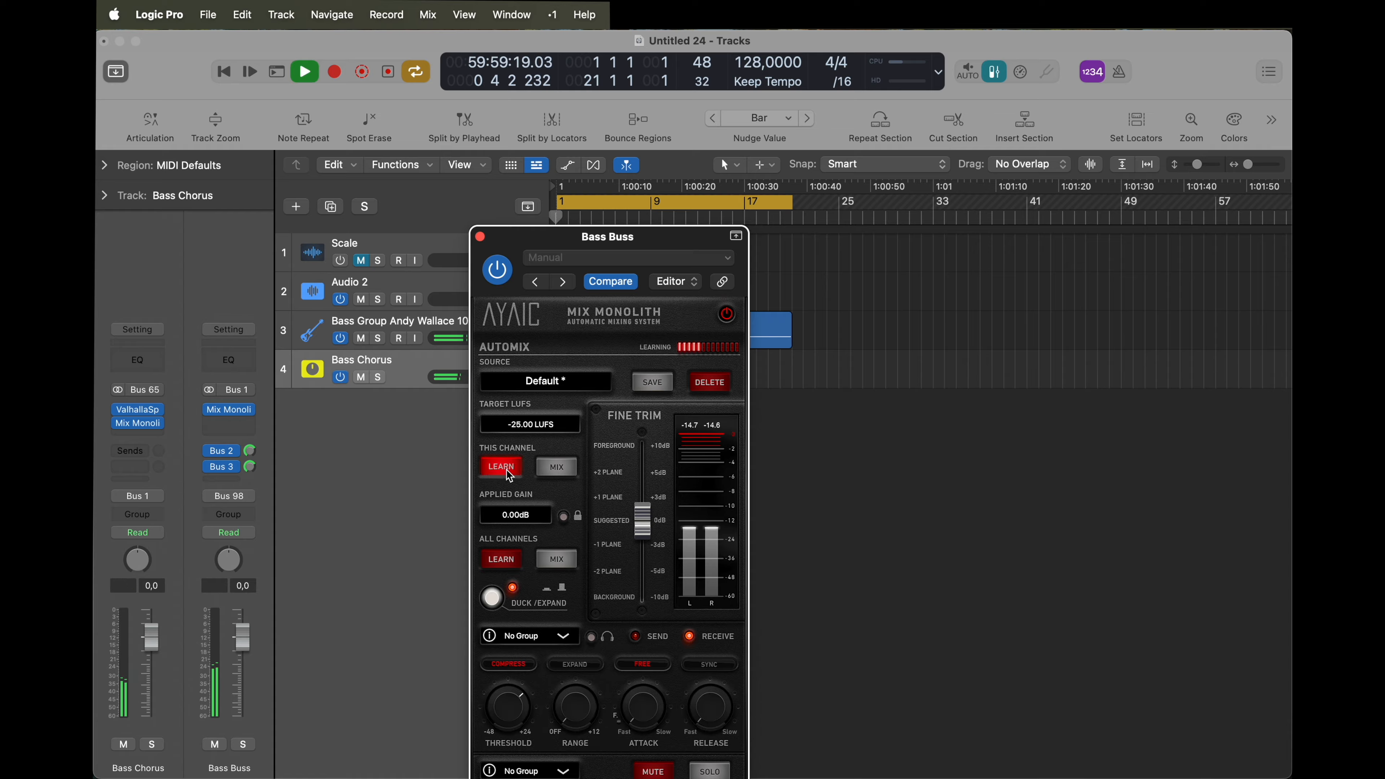
left_click_drag(690, 244, 1015, 209)
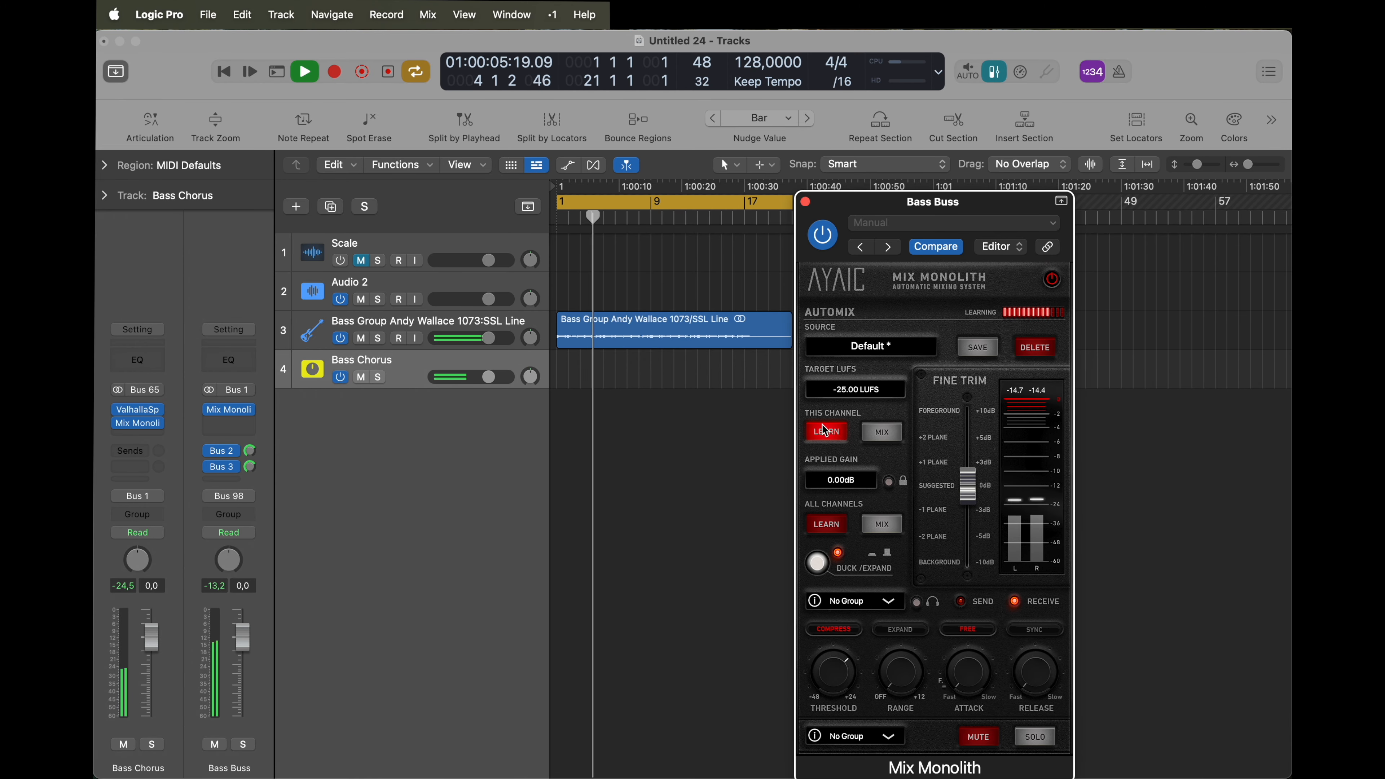
key("space")
Insert AnalogX Genesis on the Bass Chorus channel between ValhallaSpaceModulator and Mix Monolith
left_click(229, 410)
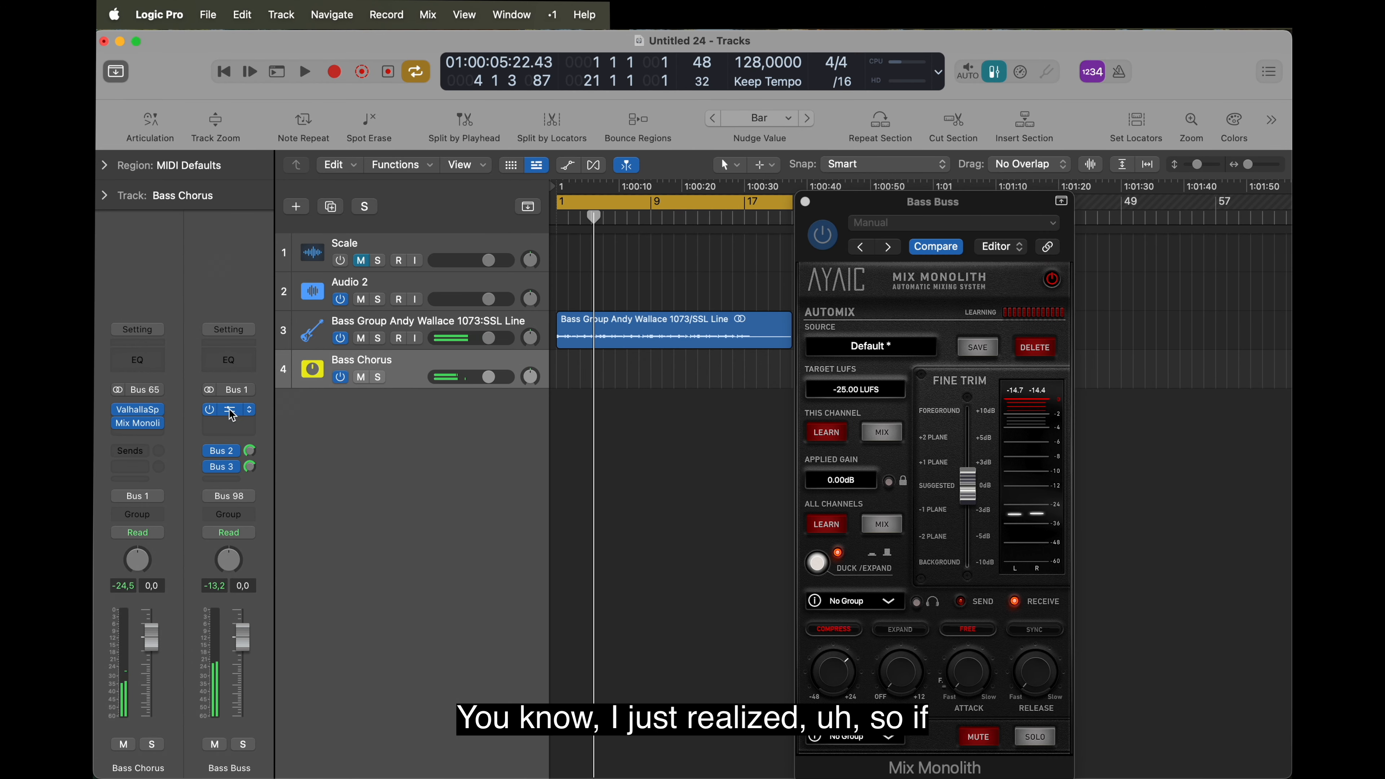
left_click(154, 423)
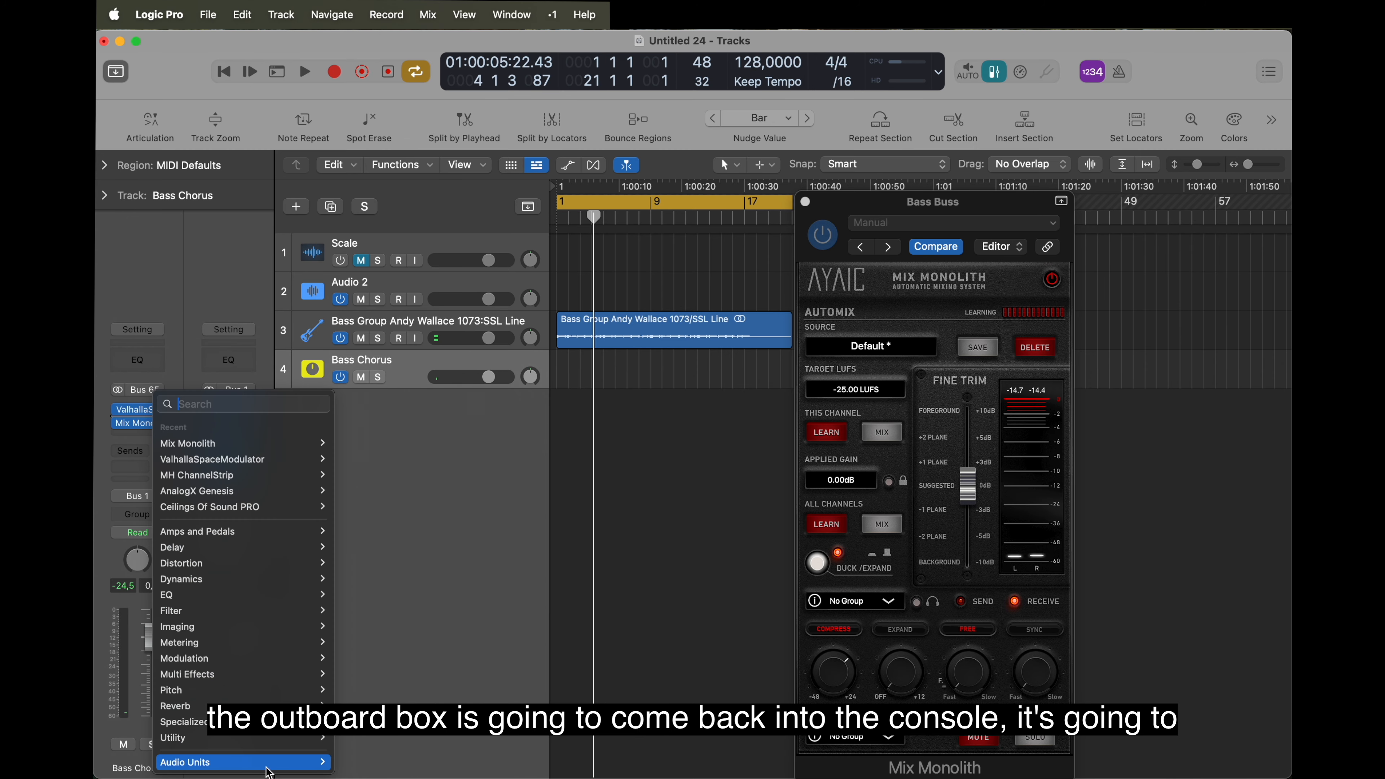
mouse_move(273, 762)
mouse_move(469, 153)
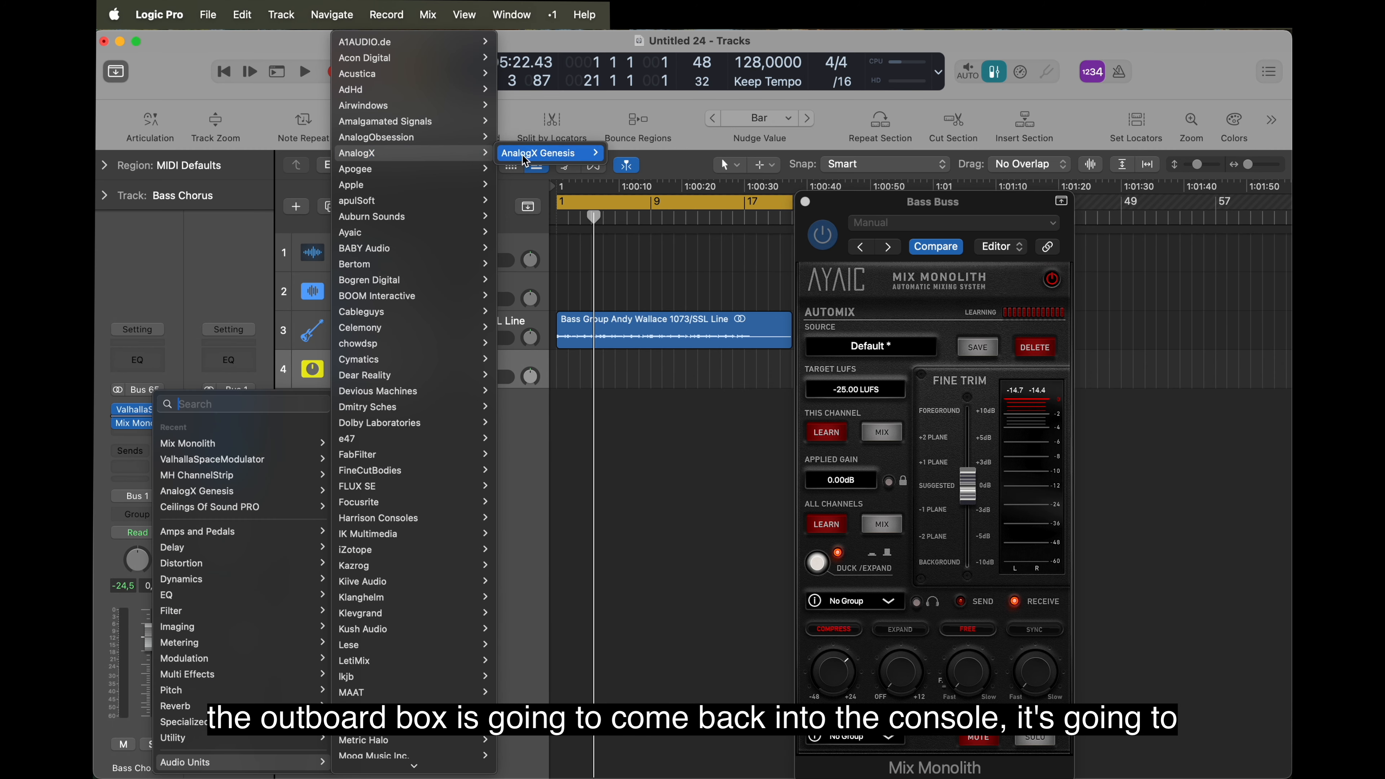
left_click(618, 154)
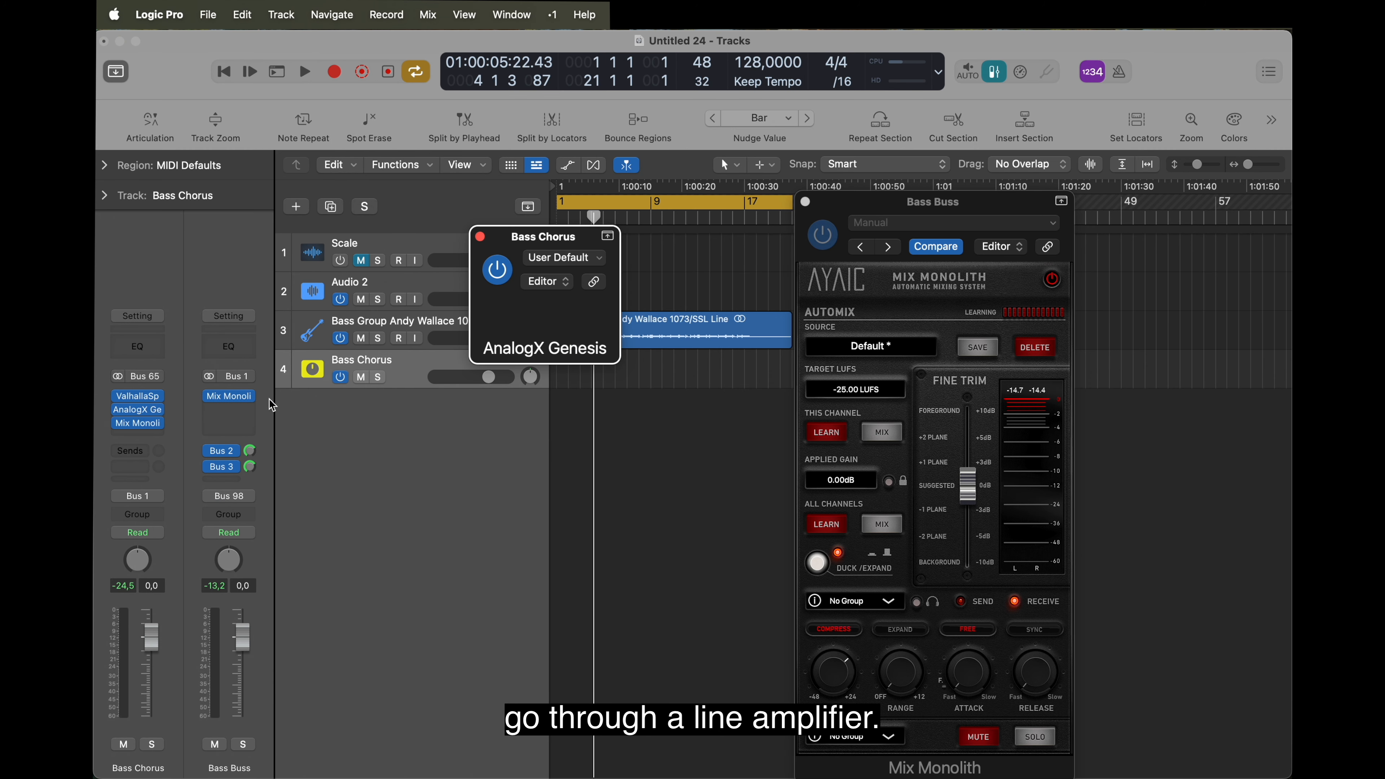
left_click_drag(762, 239, 557, 58)
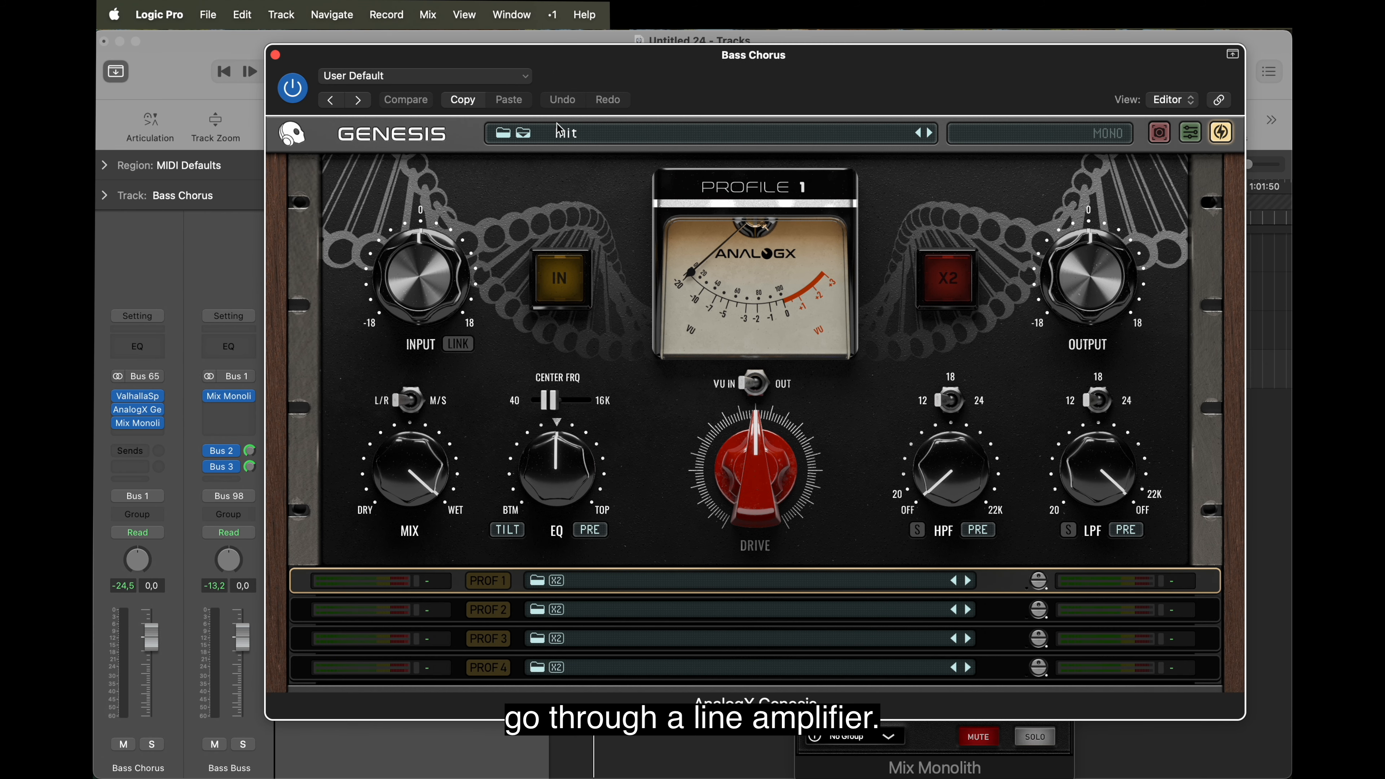
Load the SSL Line Unity_ETHEREUM+_d1 model into Genesis profile 1 and audition the Drive during playback, leaving it at 0.0 dB
left_click(536, 581)
scroll(758, 405, "down", 10)
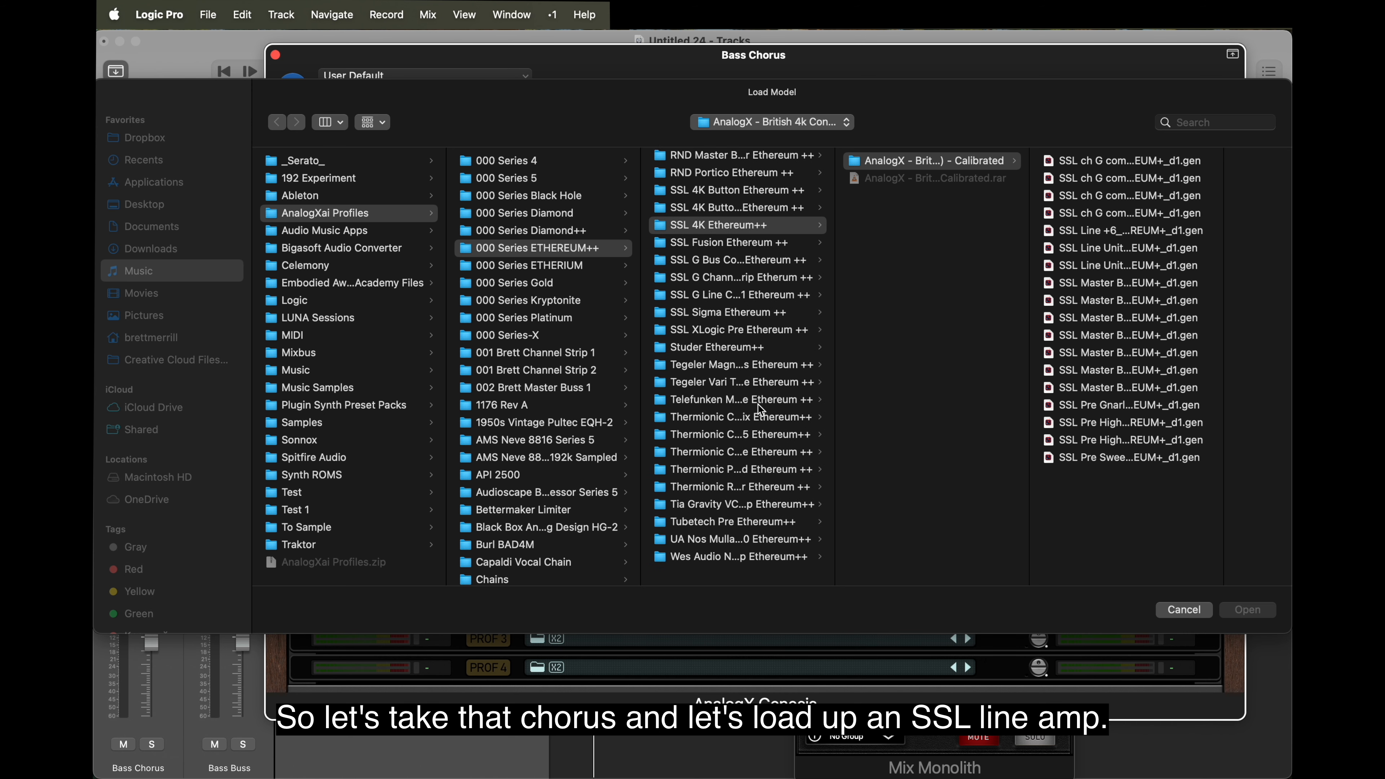
left_click(1103, 265)
double_click(956, 270)
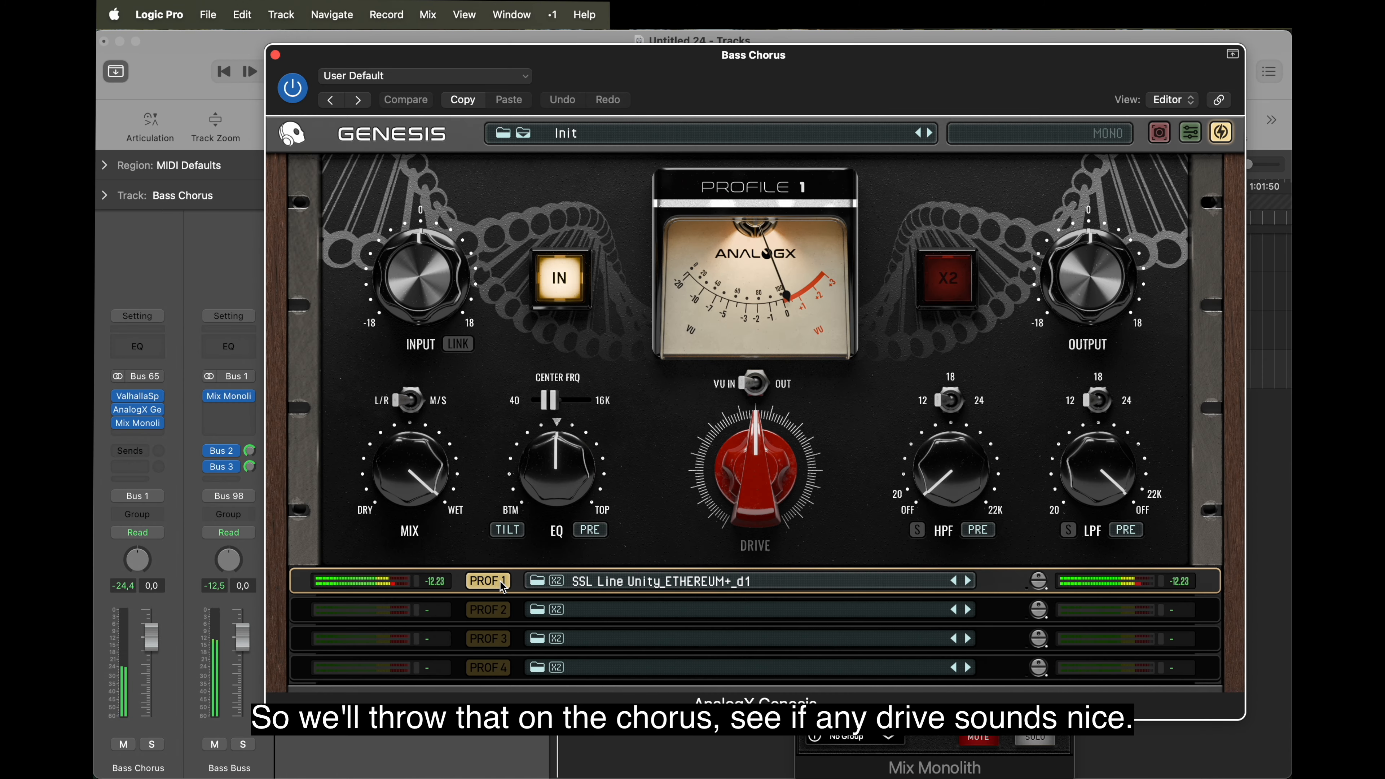
mouse_move(758, 494)
mouse_move(759, 488)
left_mouse_down()
mouse_move(759, 422)
mouse_move(759, 487)
left_mouse_up()
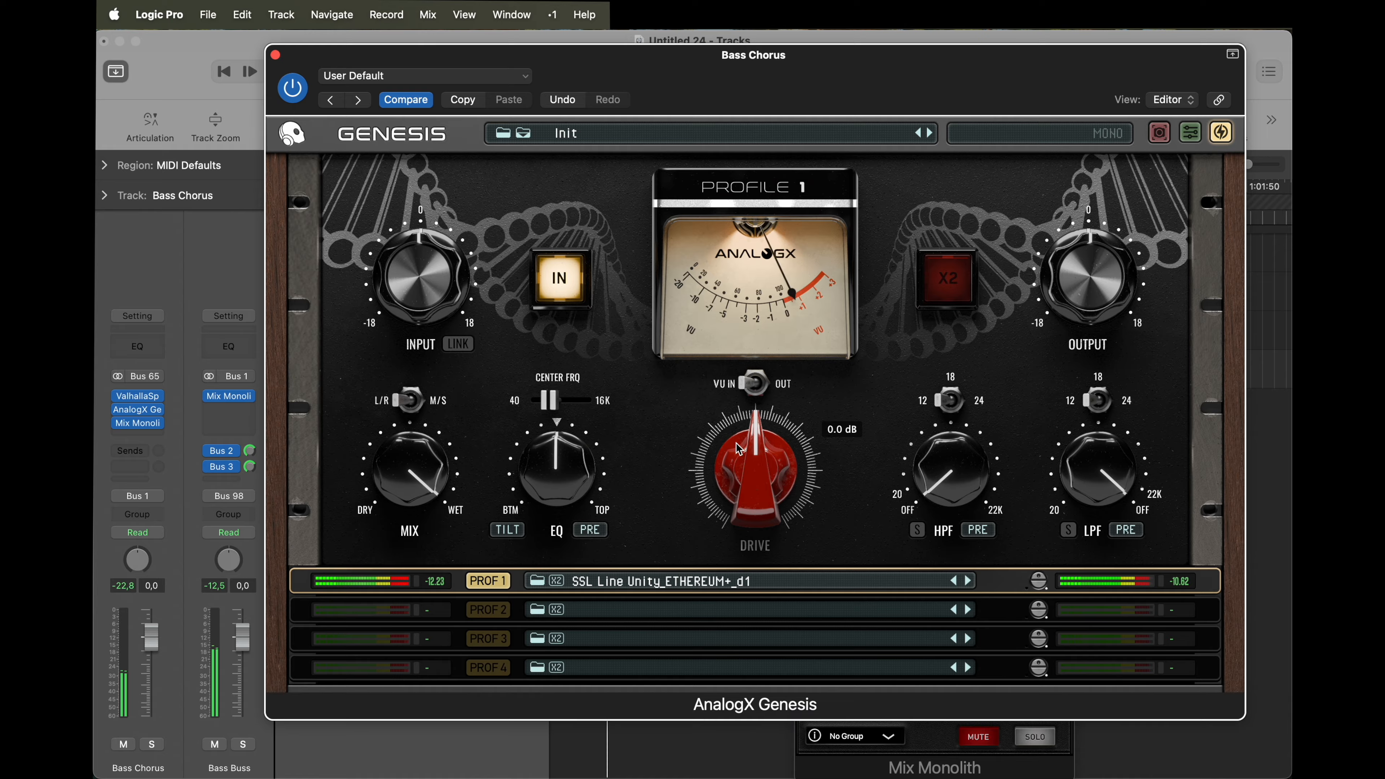
Have the Bass Chorus's Mix Monolith relearn the channel level over playback from the project start and apply the resulting gain
left_click(276, 55)
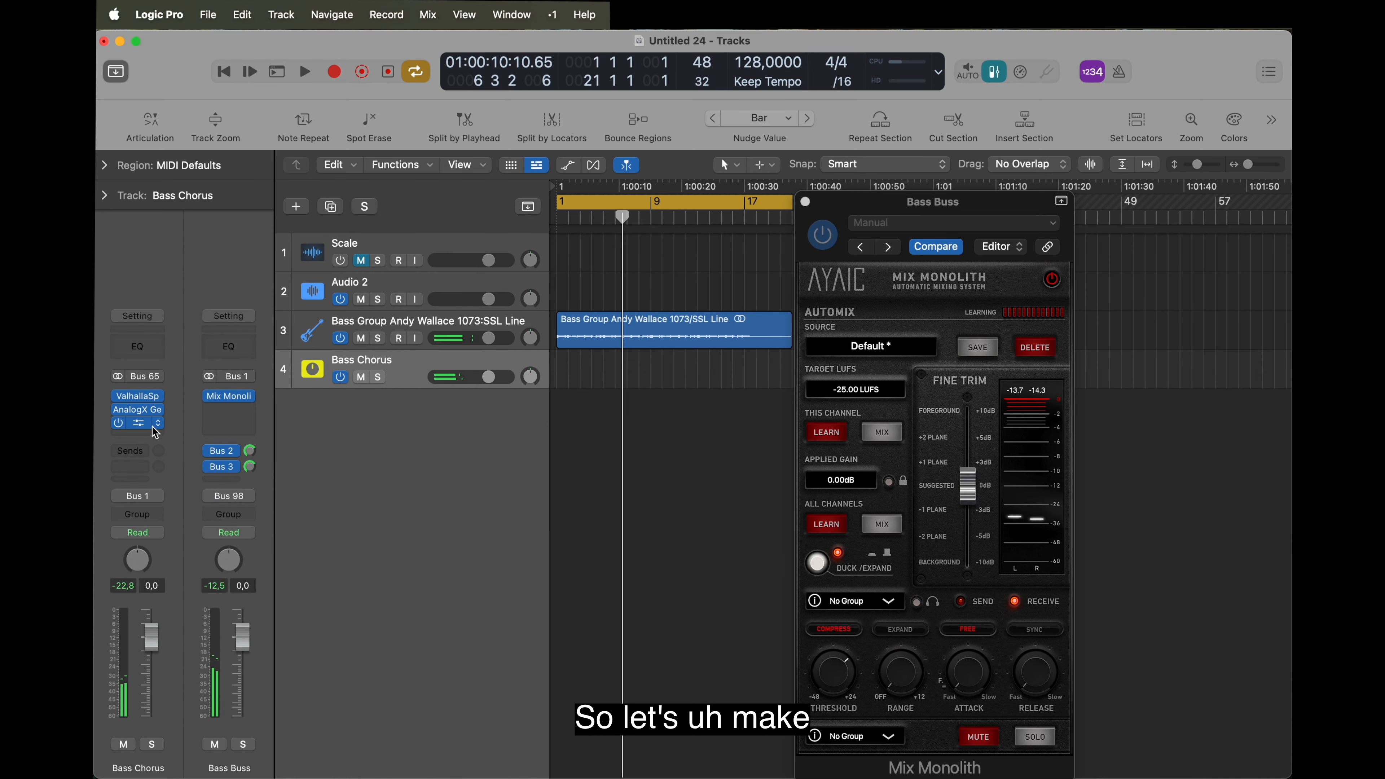
left_click(138, 425)
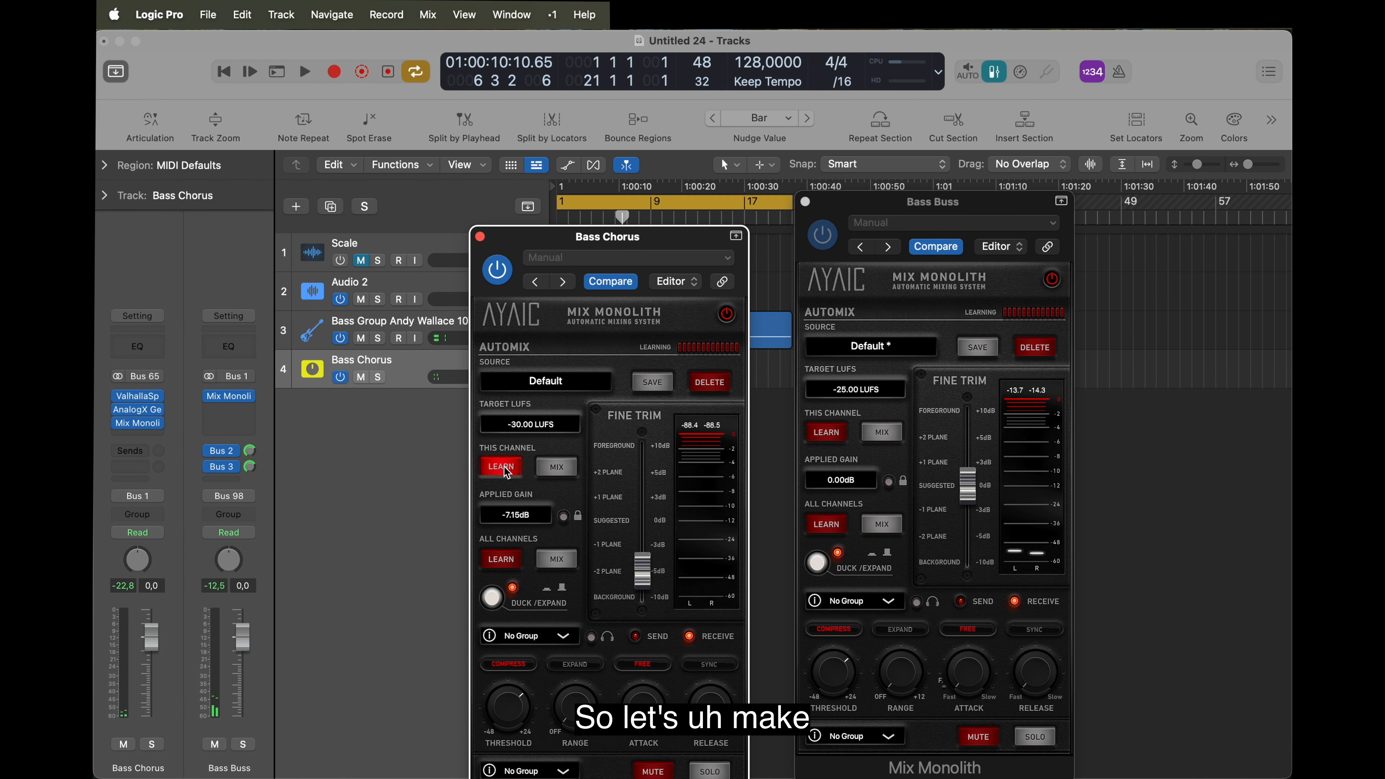
key("space")
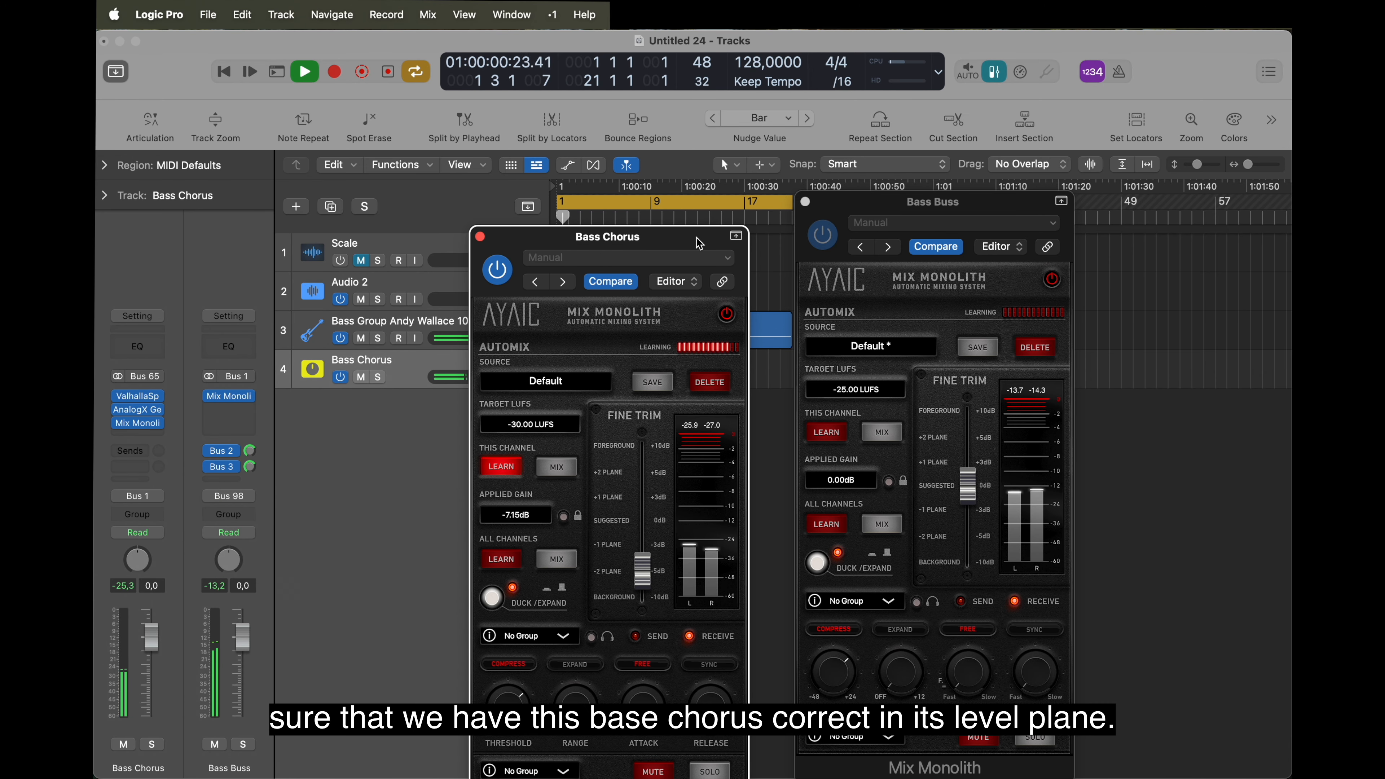
left_click_drag(699, 244, 632, 249)
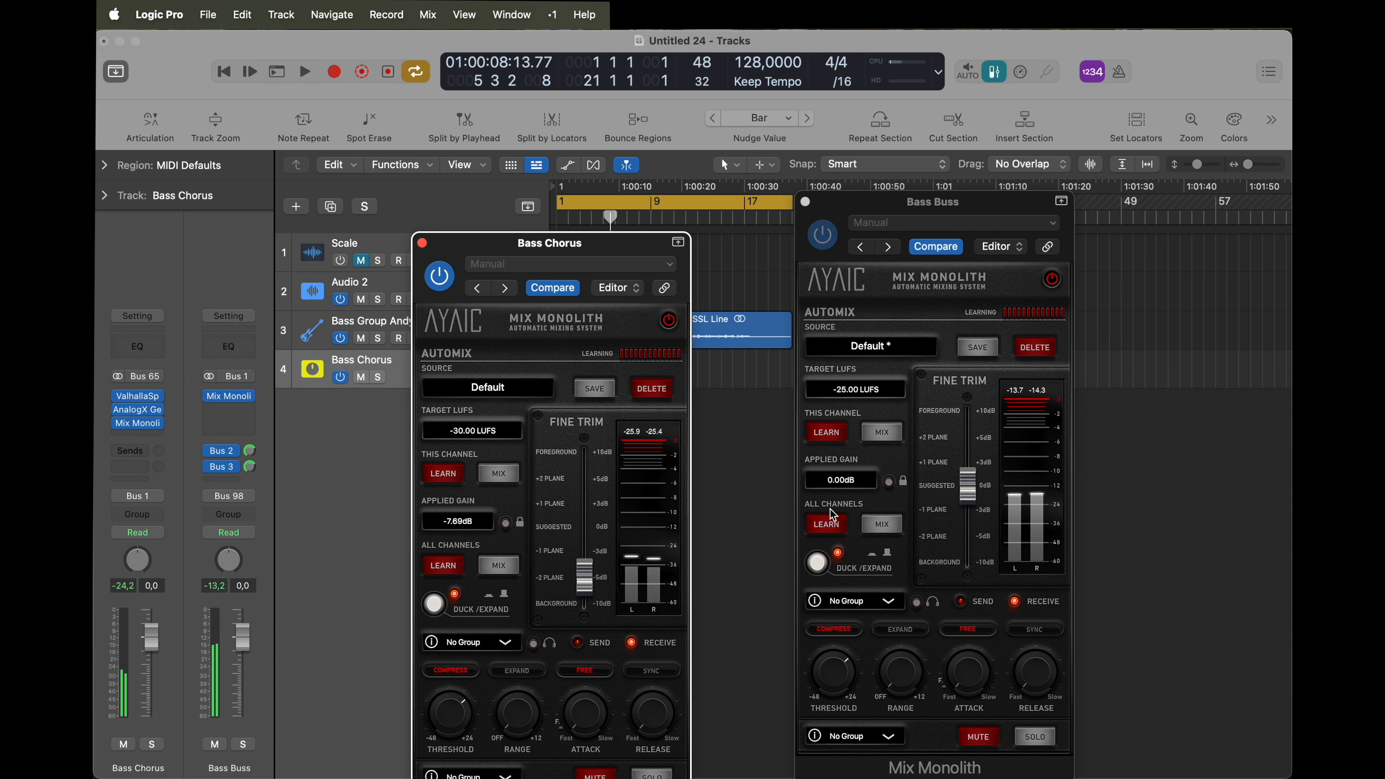
Have the Bass Buss's Mix Monolith learn its level over playback from the start, apply the gain, and stop playback
left_click(822, 436)
key("space")
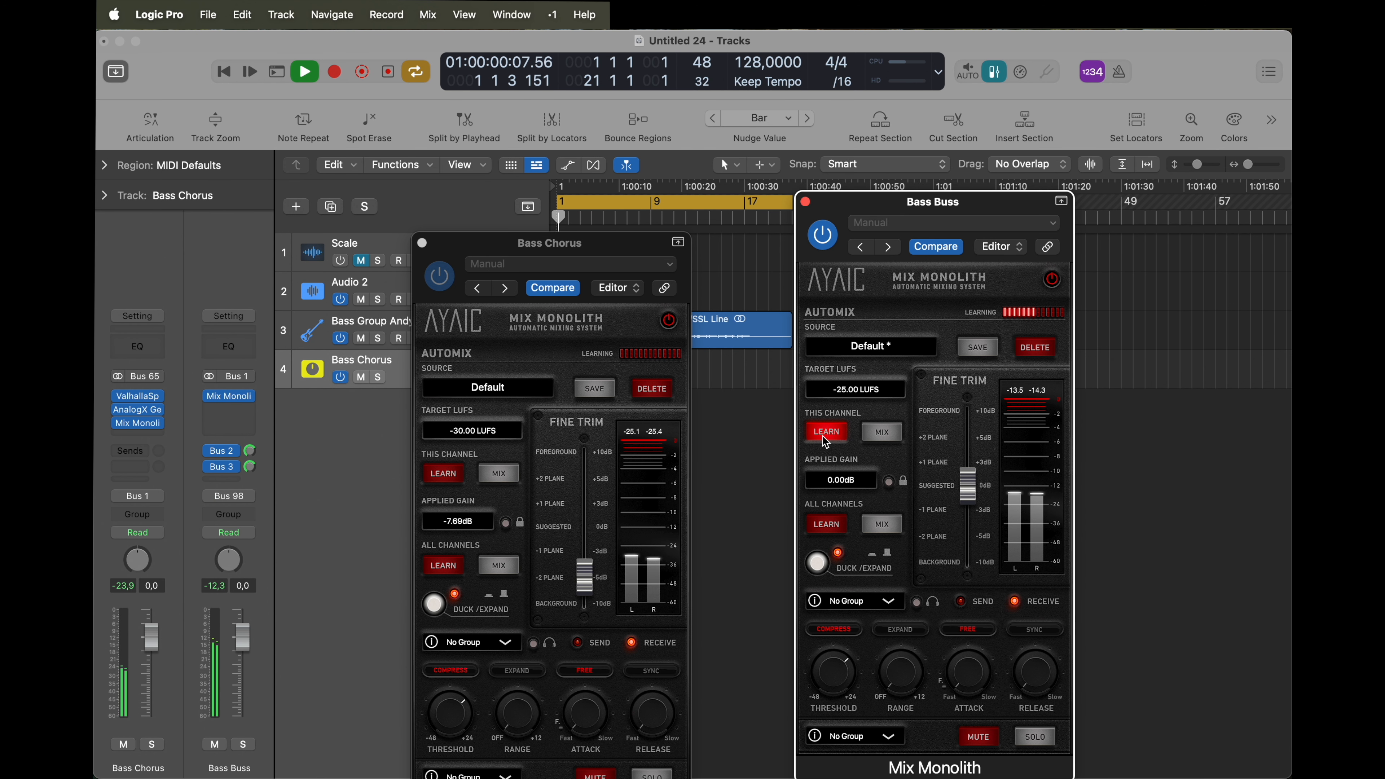
left_click(423, 244)
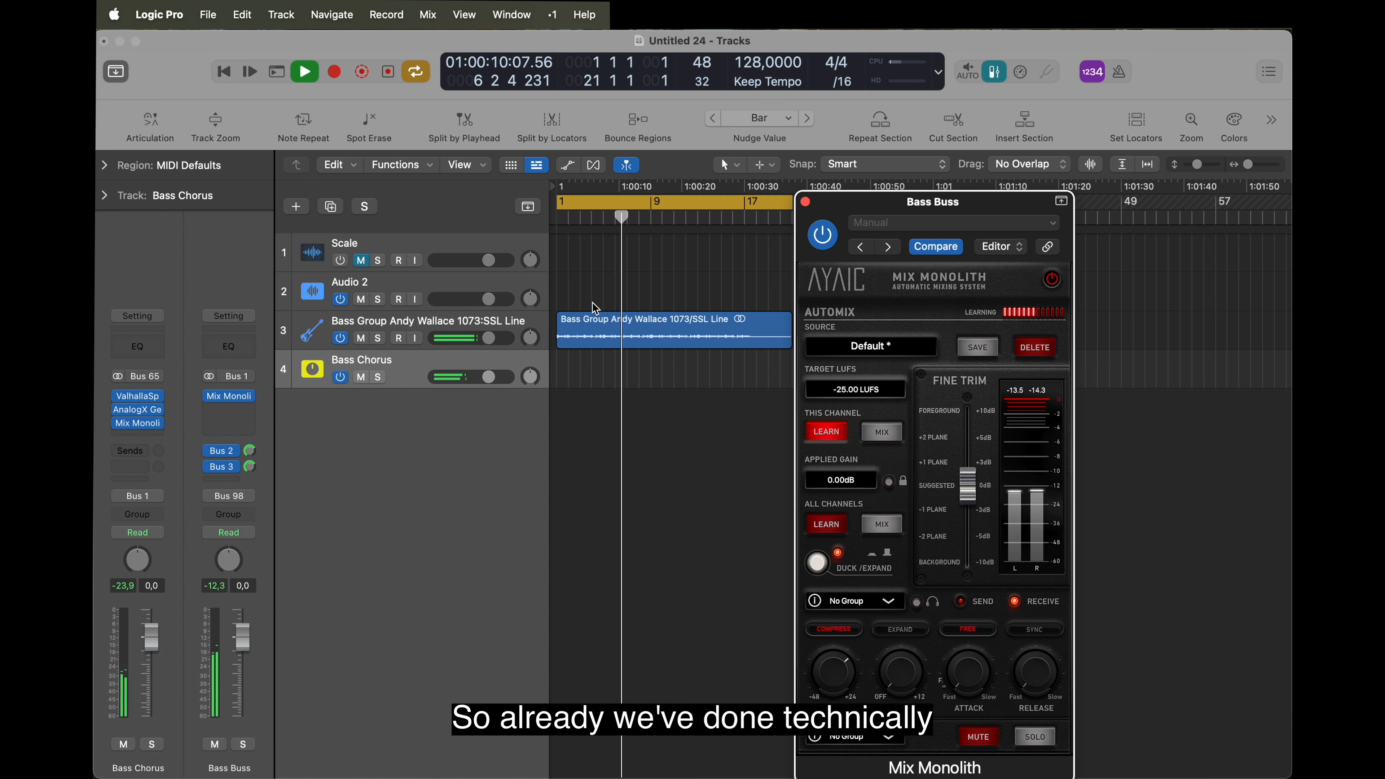
left_click(887, 440)
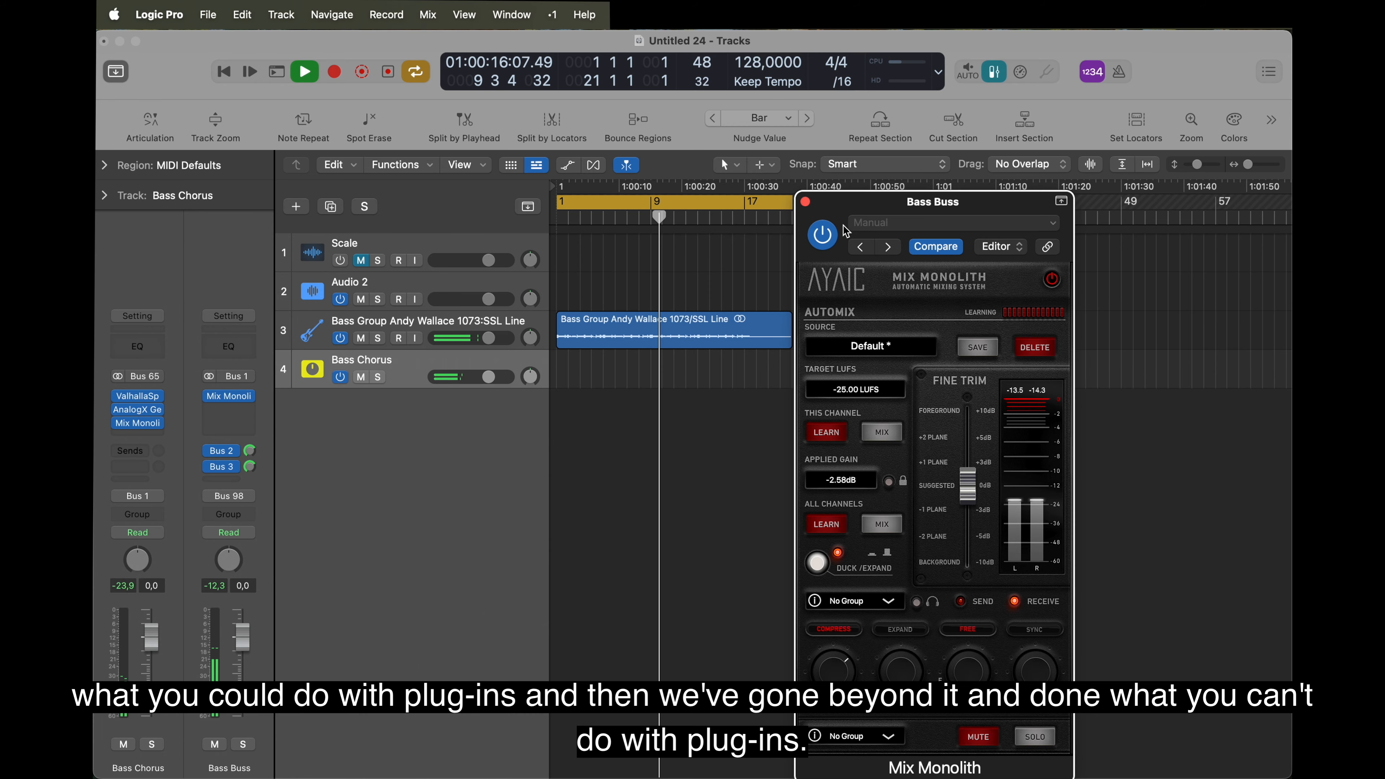
left_click(804, 202)
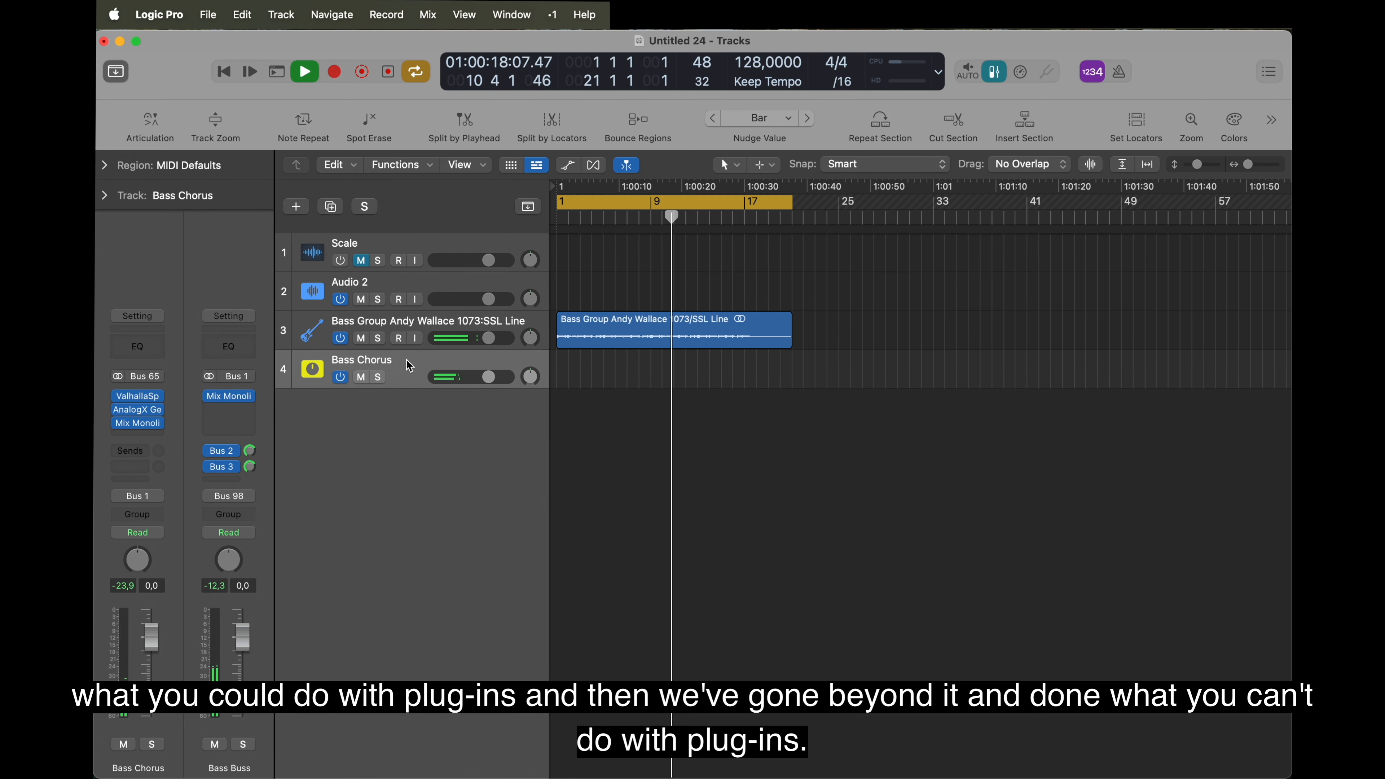
key("space")
Insert a stereo Ceilings Of Sound PRO on the Bass Buss ahead of Mix Monolith and start playback through it
left_click(244, 396)
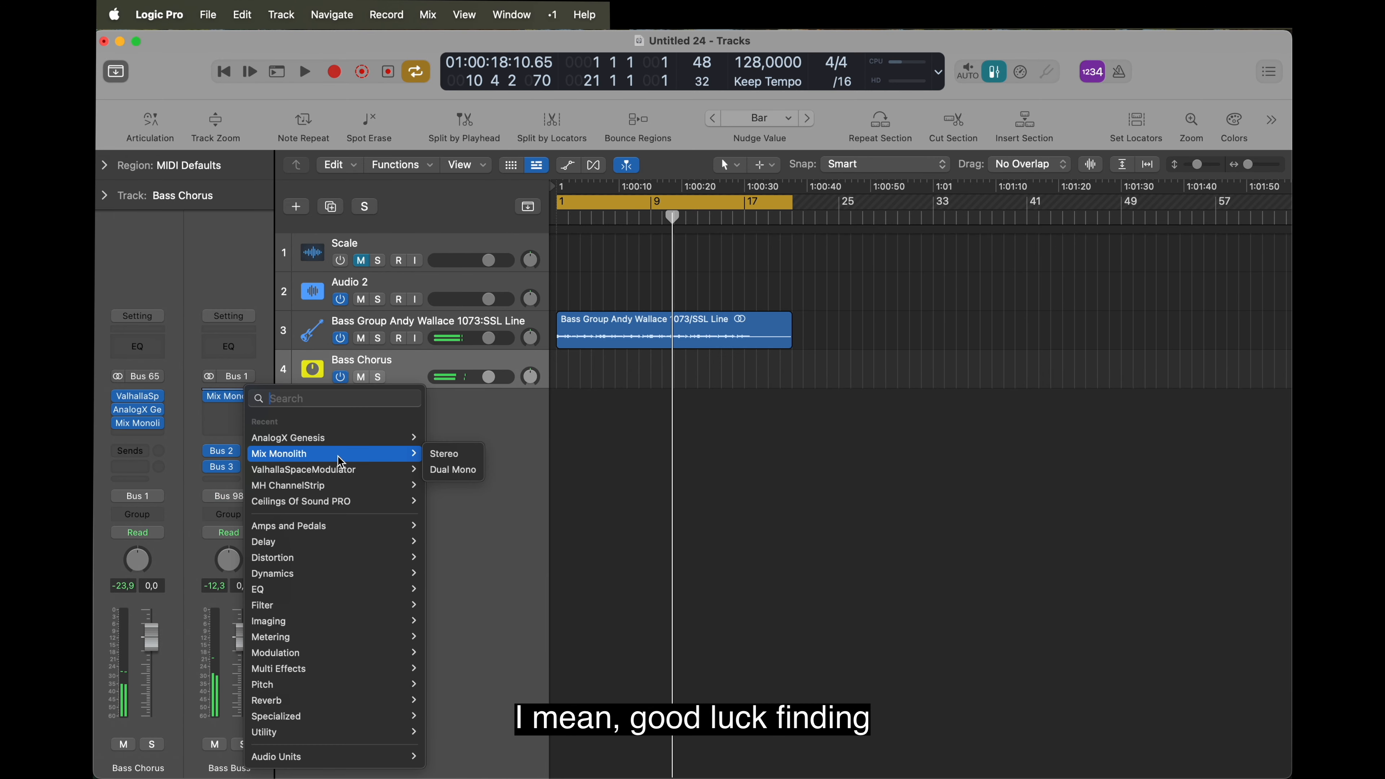
mouse_move(365, 443)
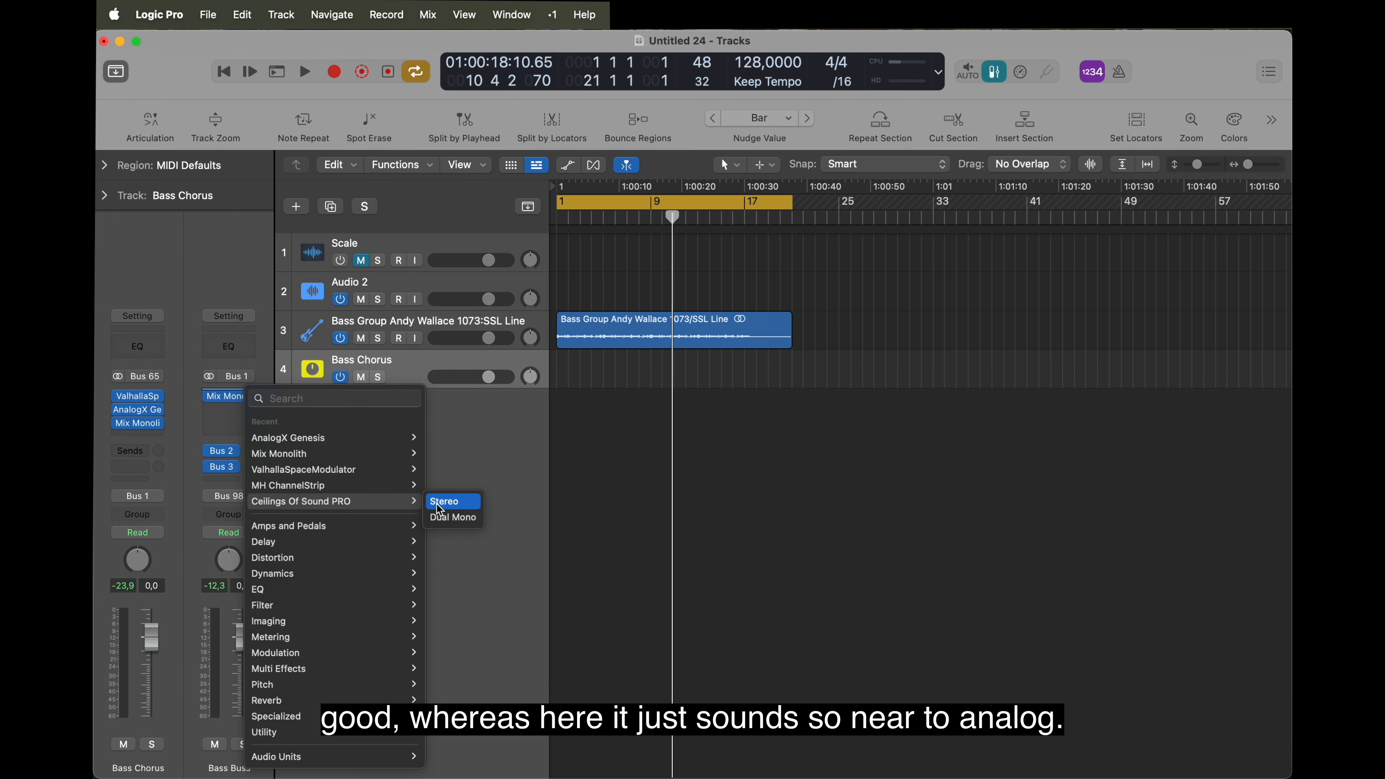
left_click(442, 503)
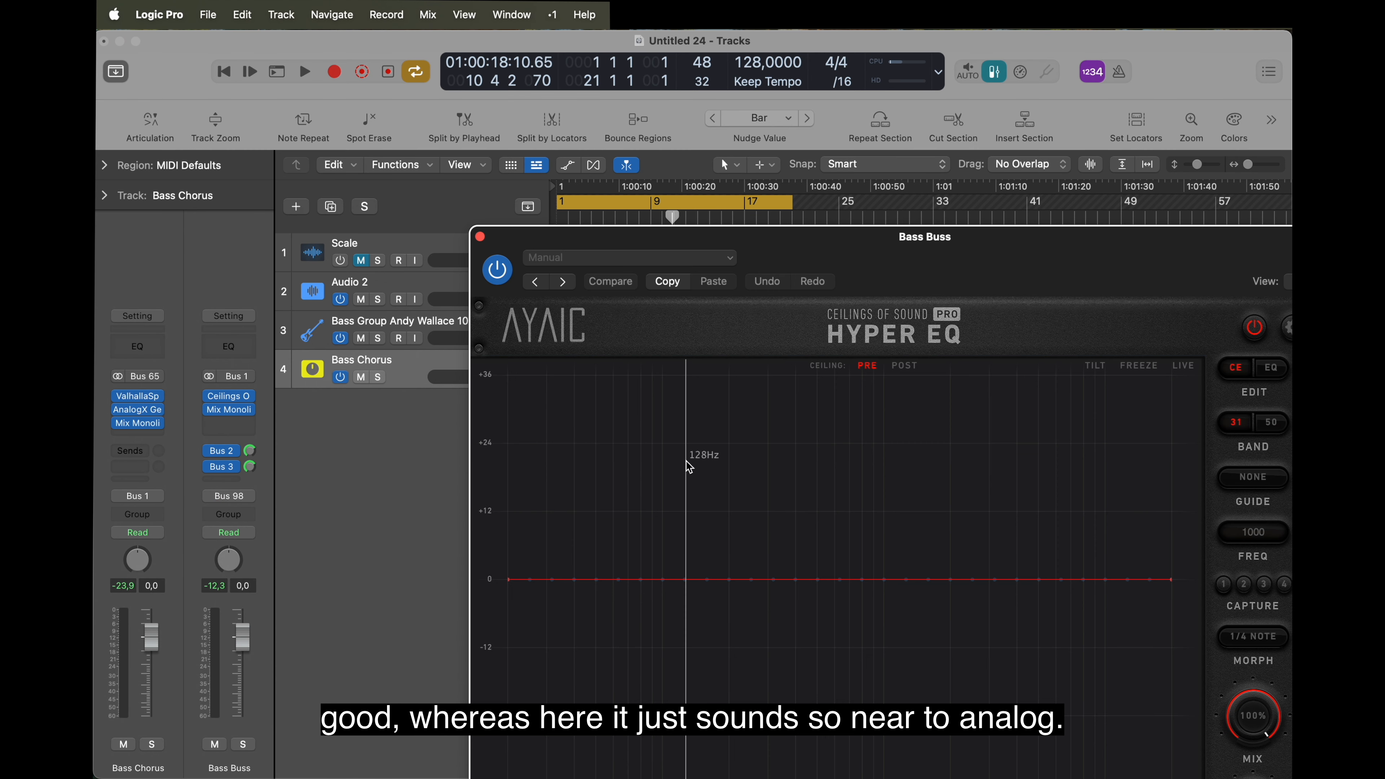
key("space")
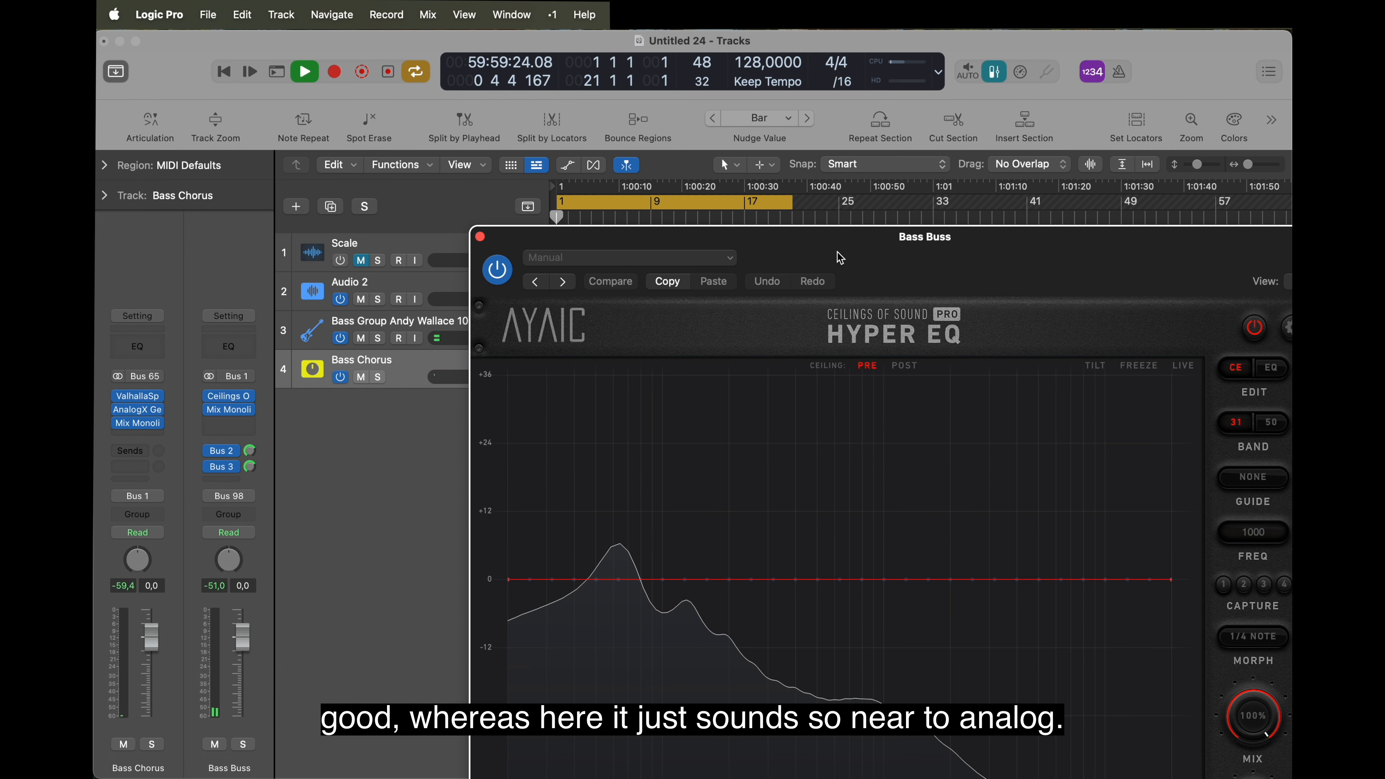
left_click_drag(843, 258, 697, 149)
Set the Hyper EQ guide slope to -12 dB and its frequency to 244.9 to line up with the bass spectrum
left_click(1106, 369)
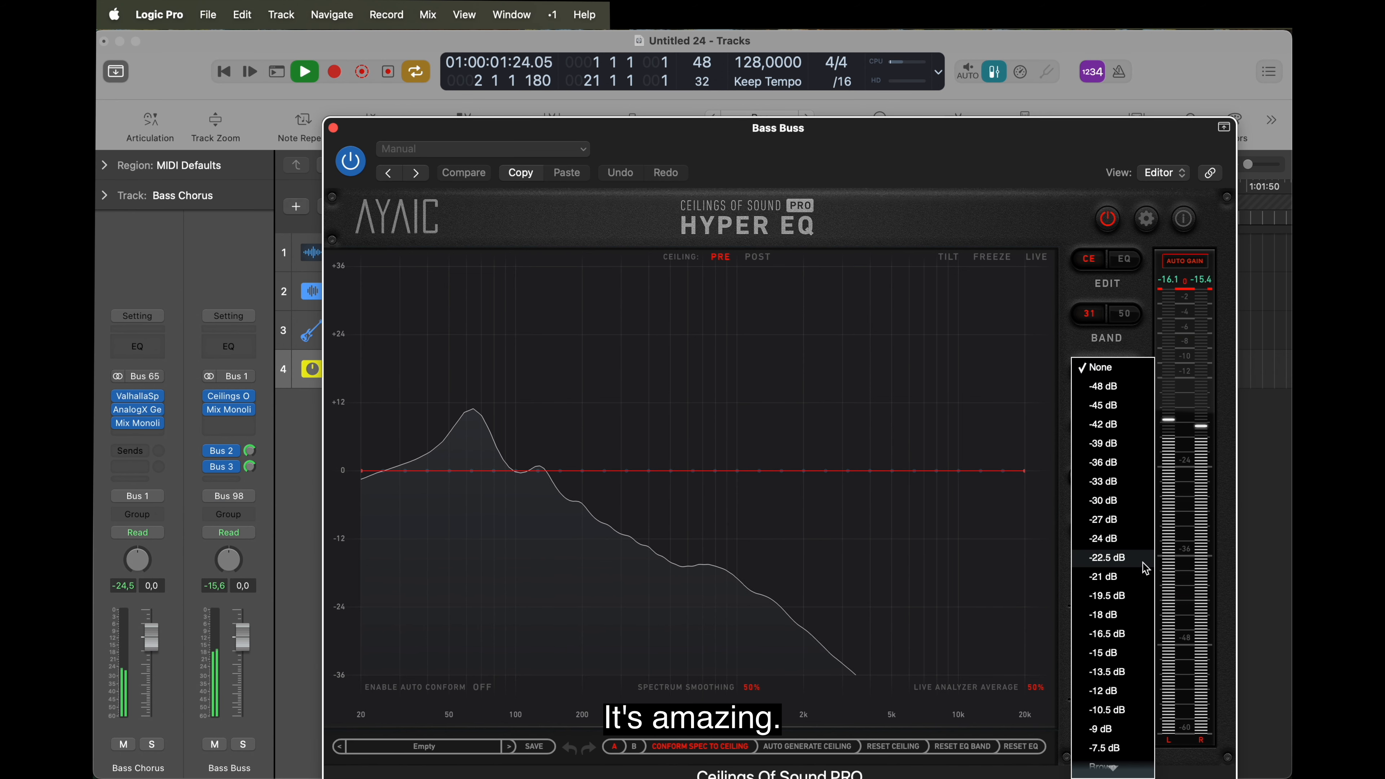
left_click(1107, 709)
left_click_drag(1116, 427, 1114, 519)
left_click(1106, 368)
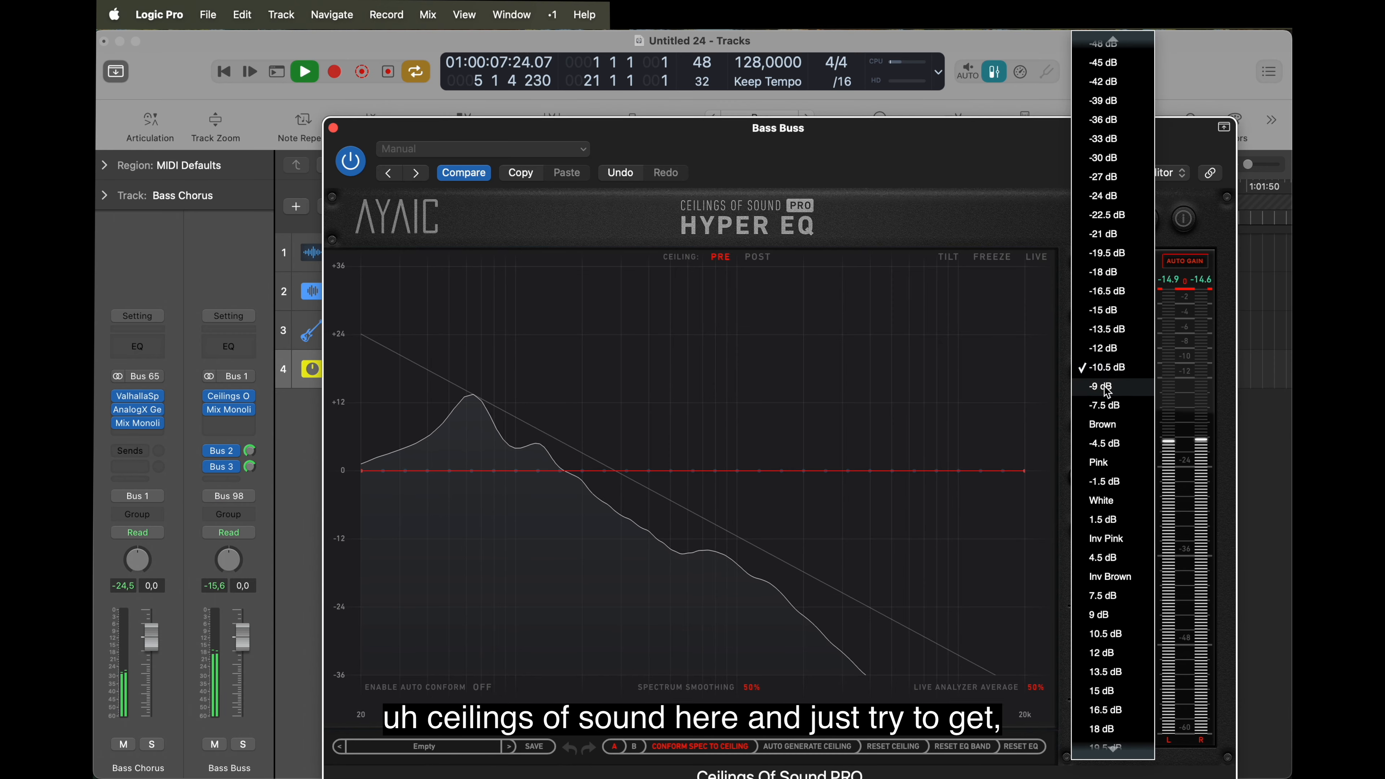
left_click(1106, 387)
left_click(1104, 368)
left_click(1104, 329)
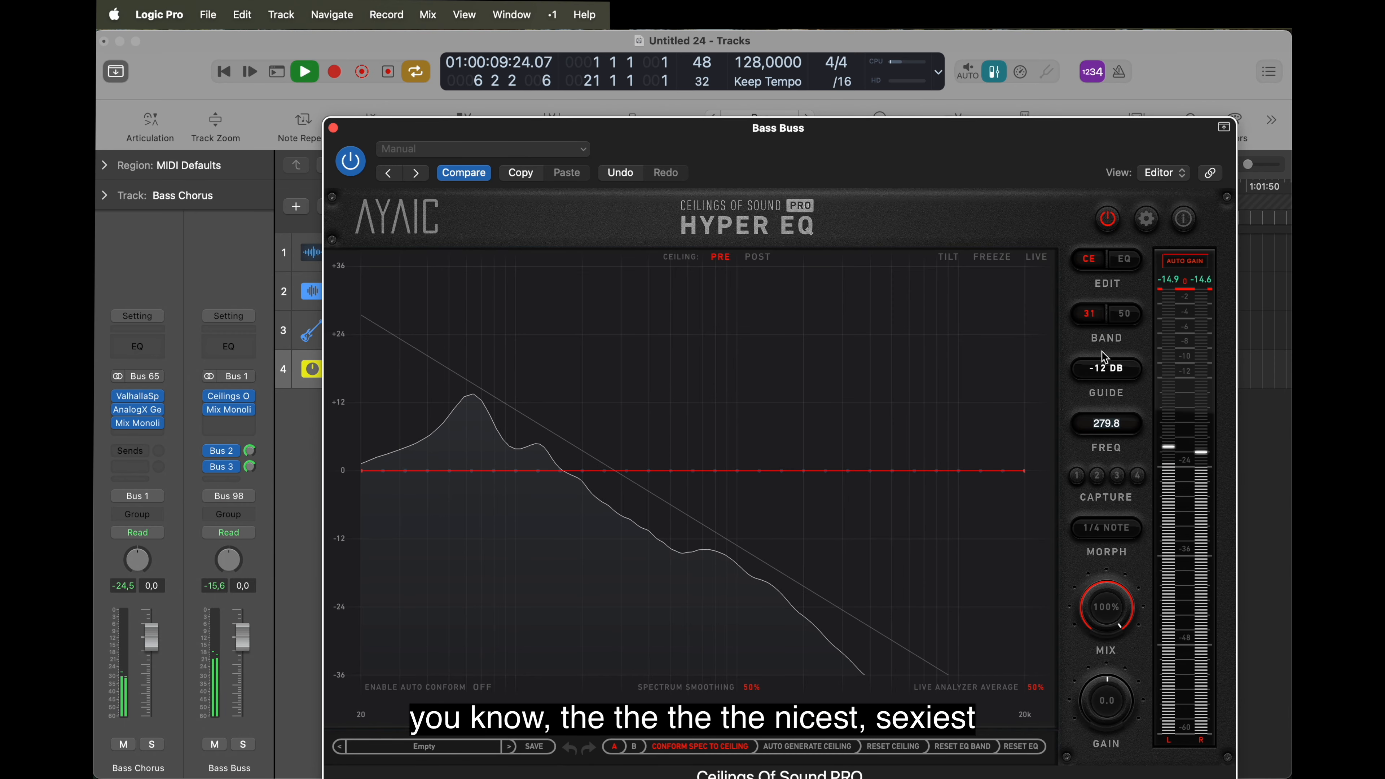
left_click_drag(1113, 435, 1110, 437)
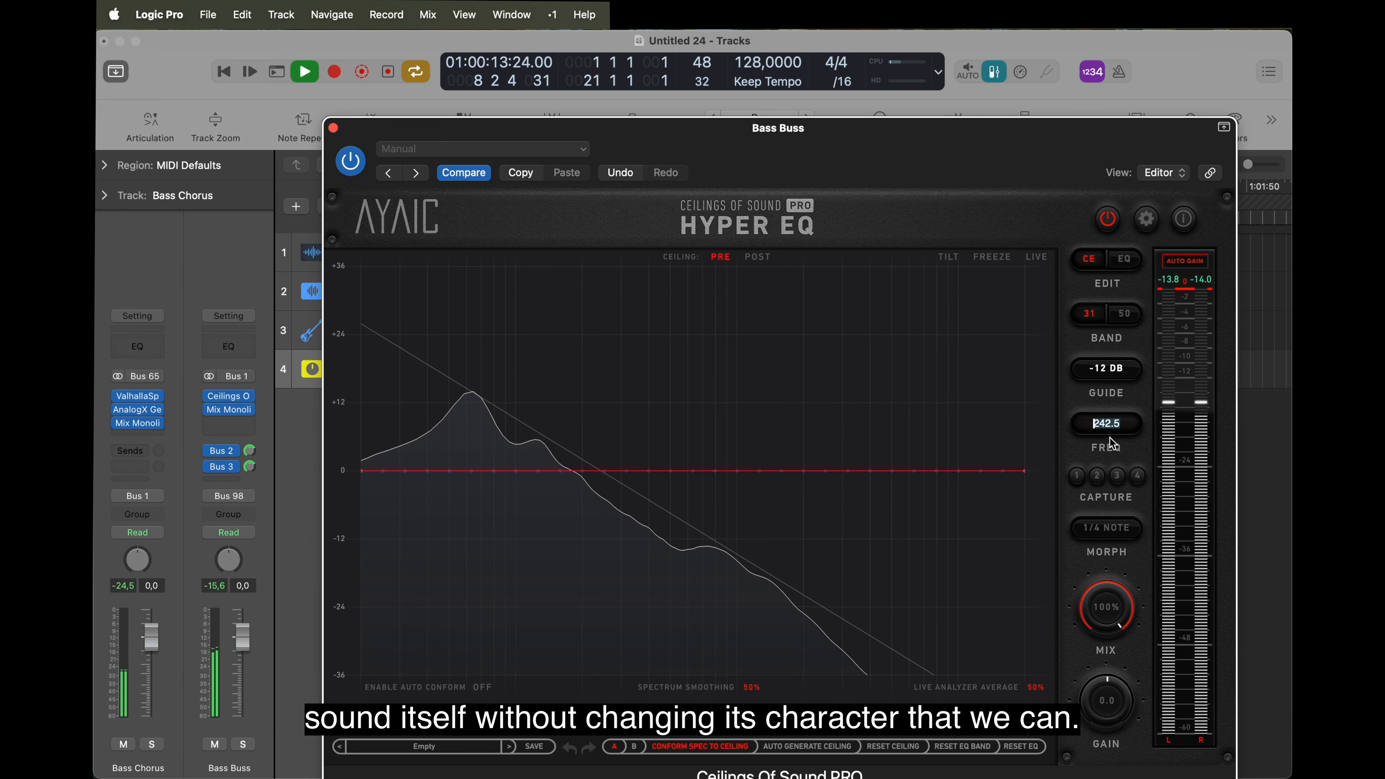
Freeze the guide and boost the EQ bands near 128 Hz and from about 600 Hz upward, with slightly more at 1600 Hz
left_click(992, 256)
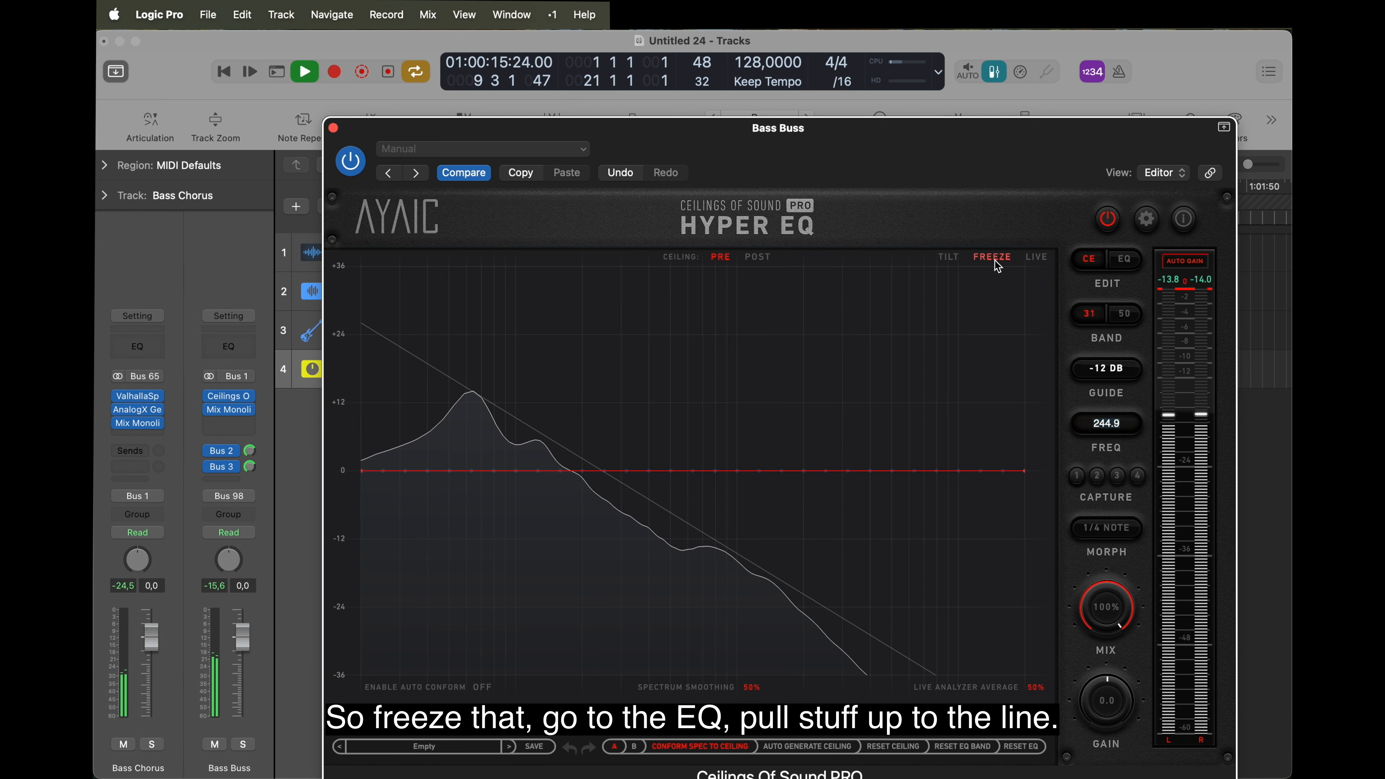
left_click(1124, 259)
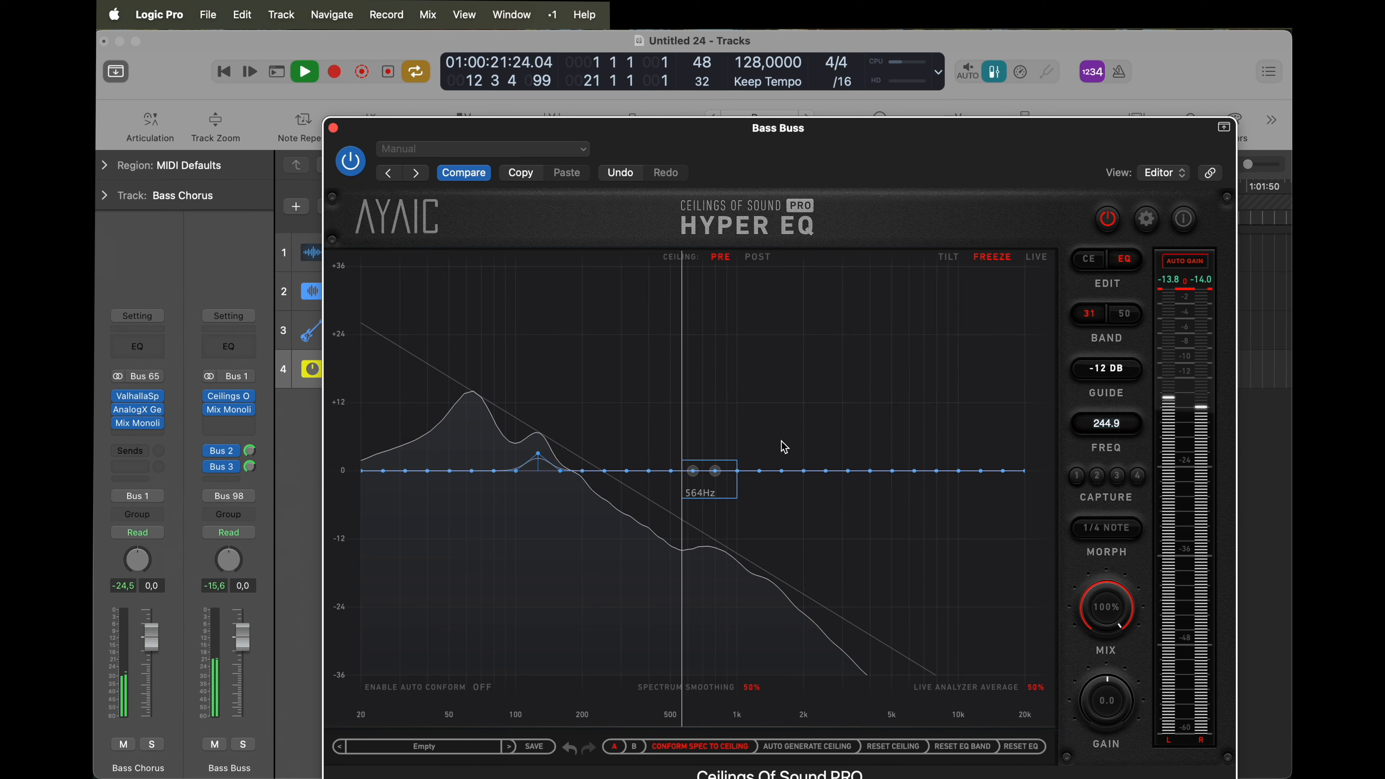
left_click_drag(781, 441, 1100, 383)
left_click_drag(715, 472, 717, 467)
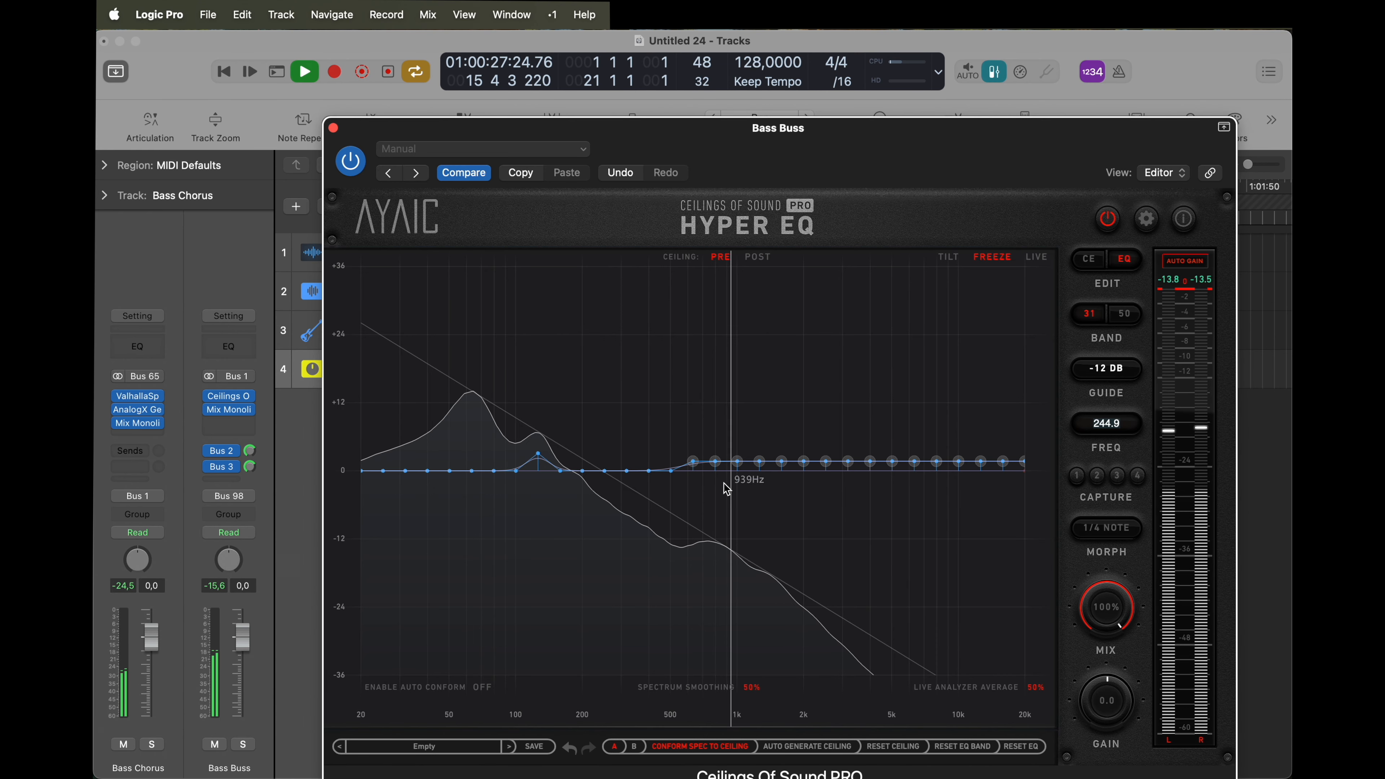
left_click(672, 472)
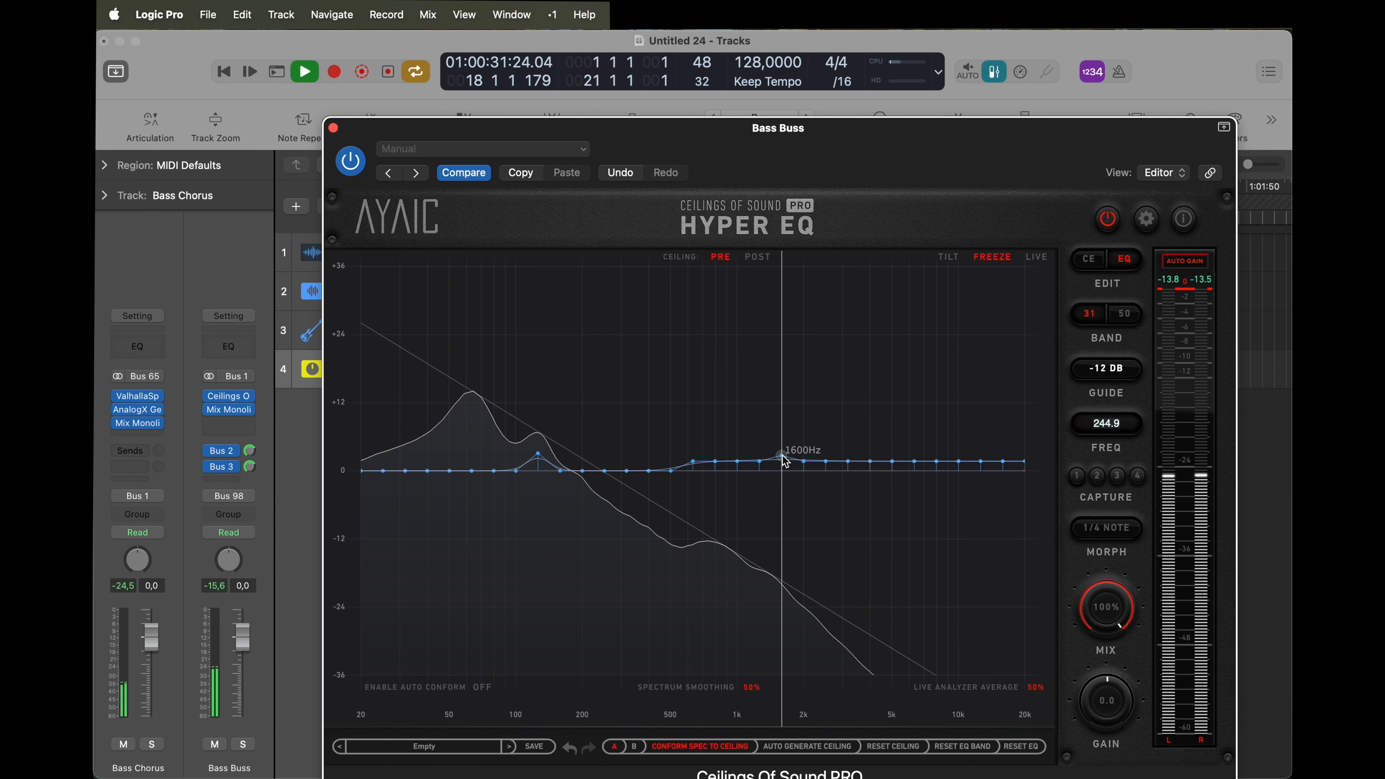
key("space")
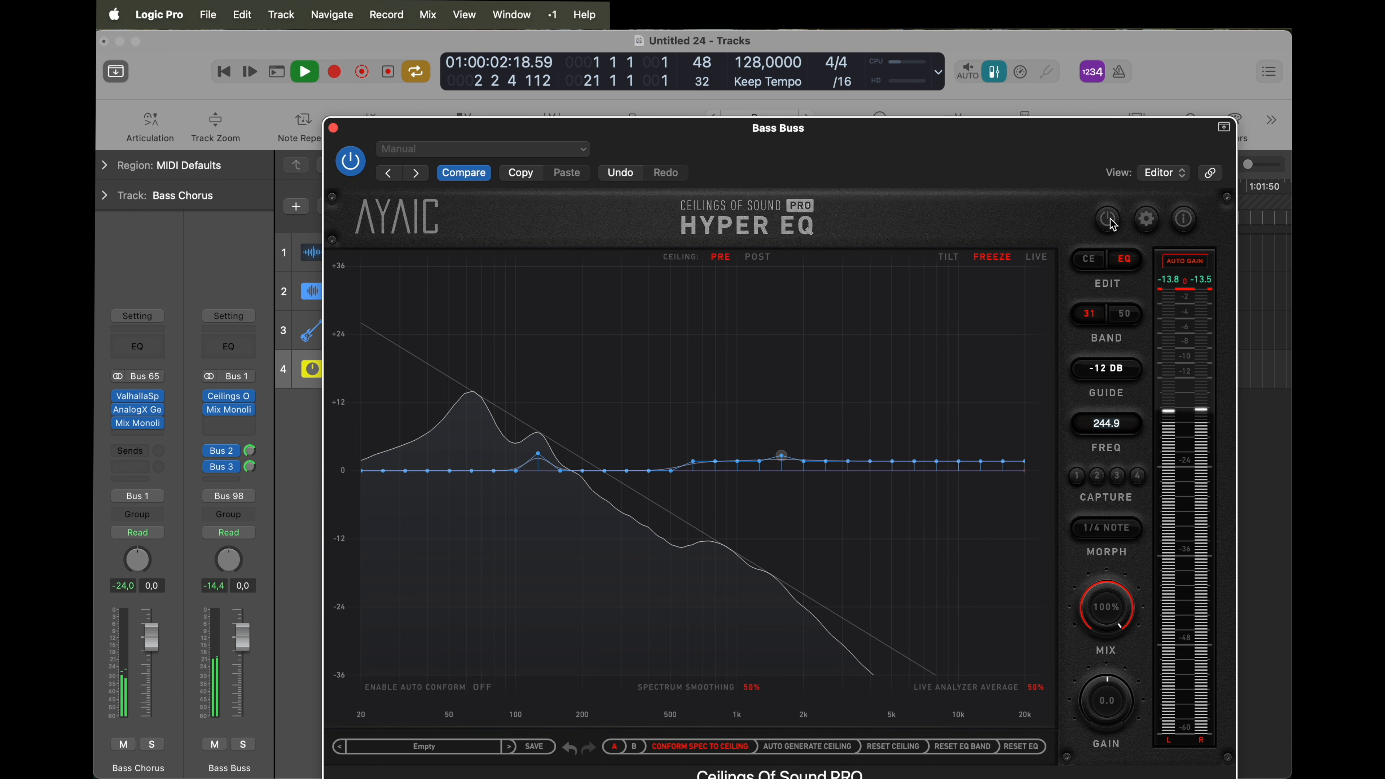
left_click(334, 129)
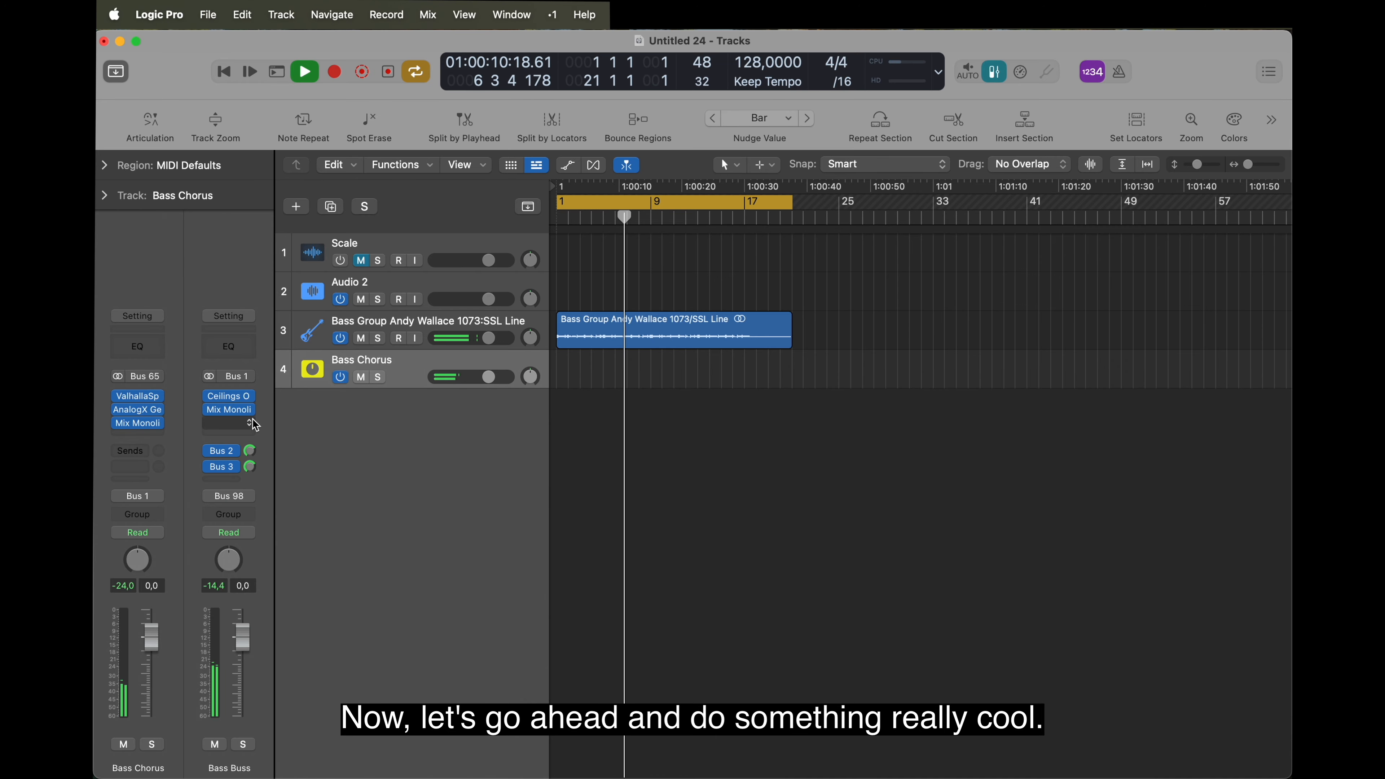
Insert AnalogX Genesis on the Bass Buss after Mix Monolith
left_click(246, 428)
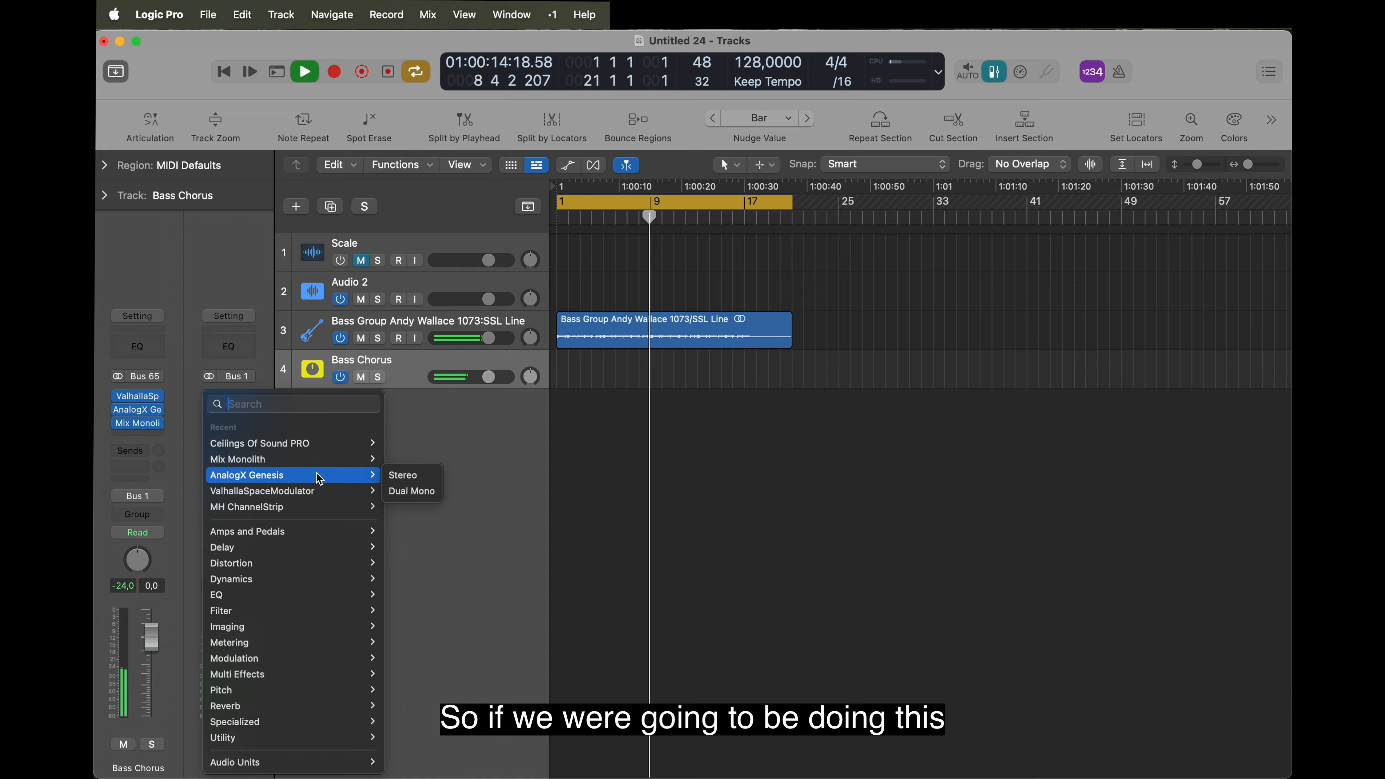
mouse_move(363, 442)
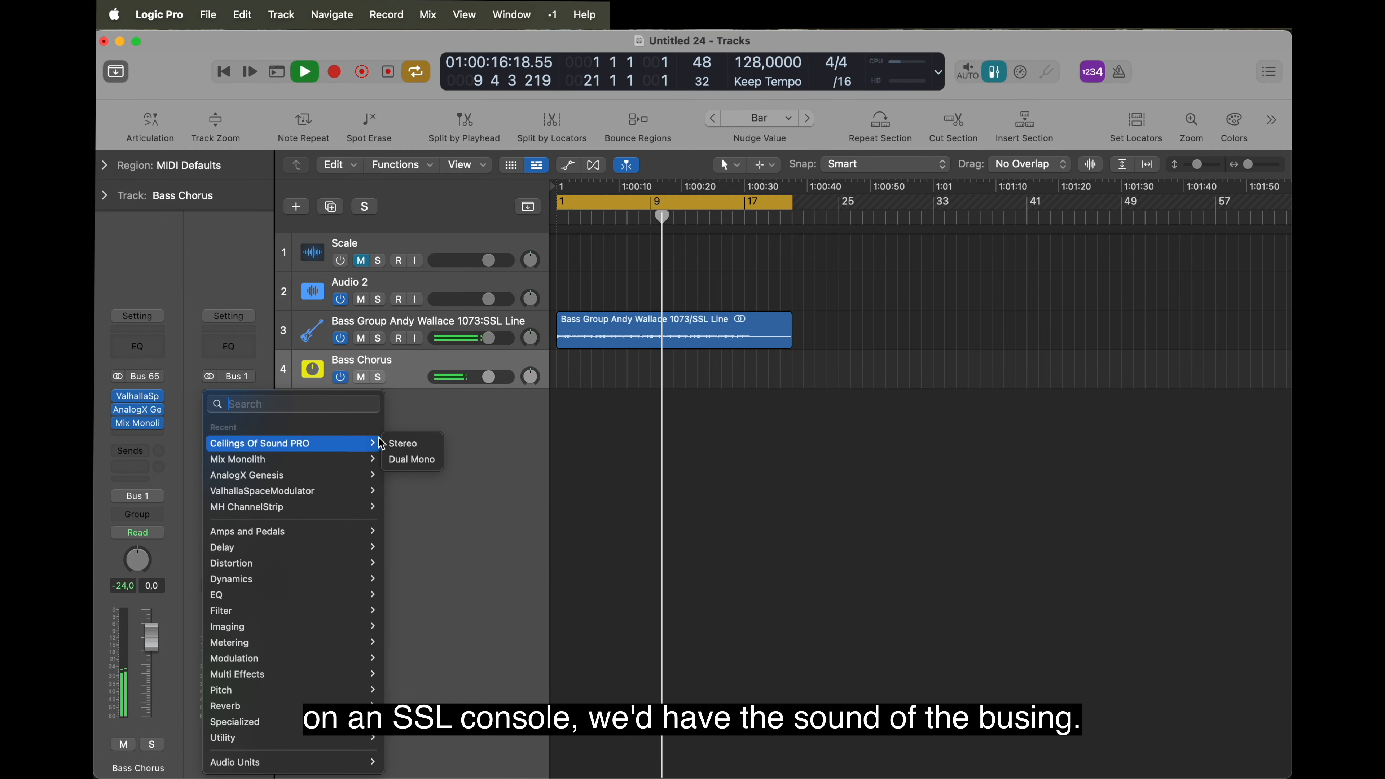
left_click(335, 476)
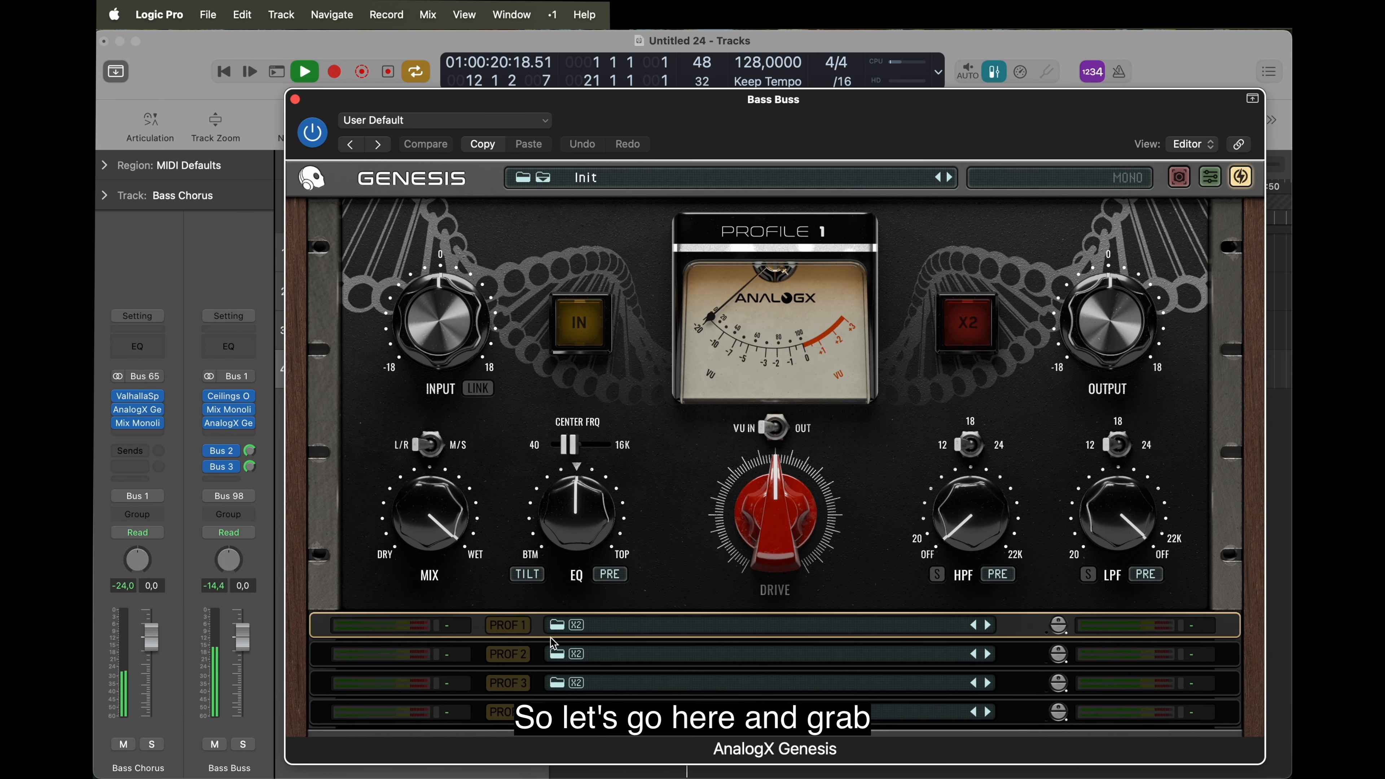
Load the SSL SIGMA GROUND FLOOR_HQ_d1 model from the SSL Sigma Ethereum ++ folder into Genesis profile 1
left_click(557, 625)
scroll(739, 404, "down", 10)
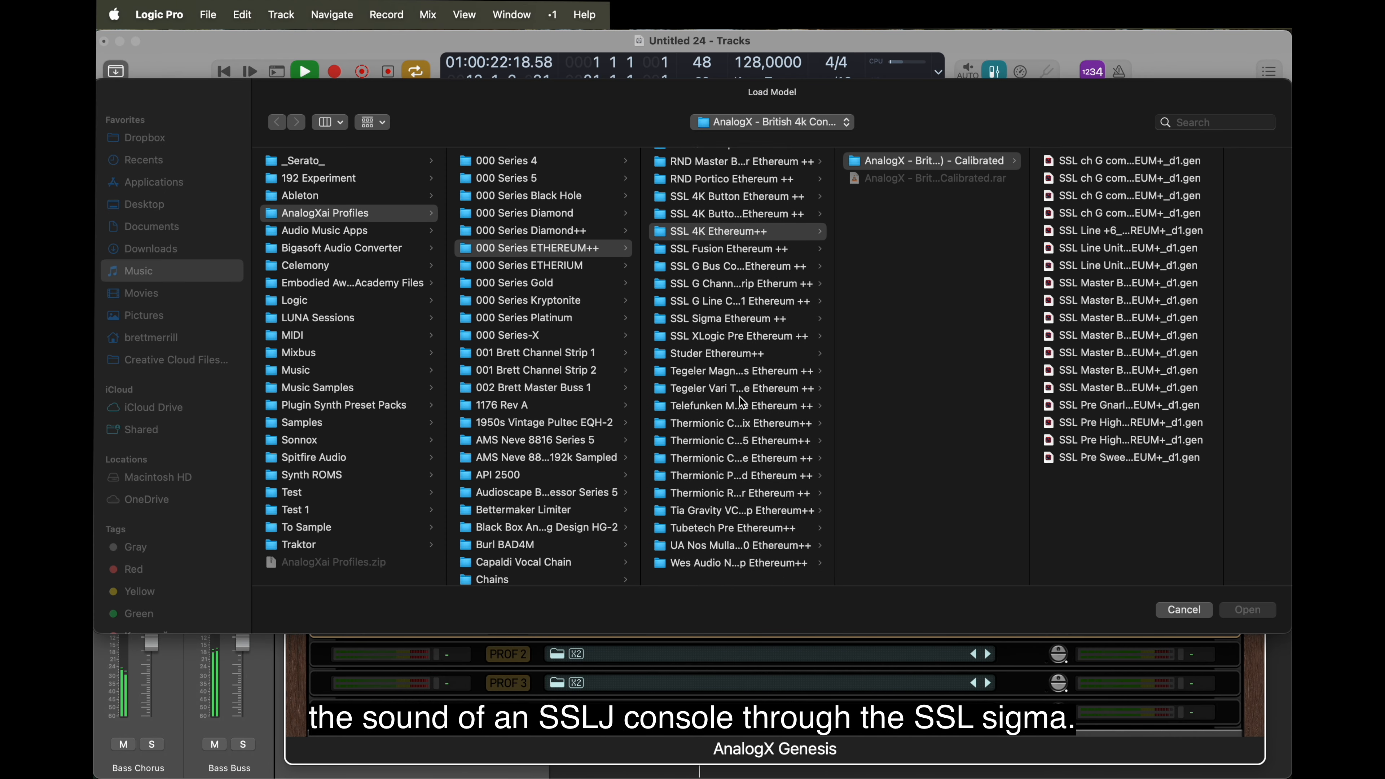
scroll(740, 398, "up", 1)
left_click(739, 326)
left_click(902, 162)
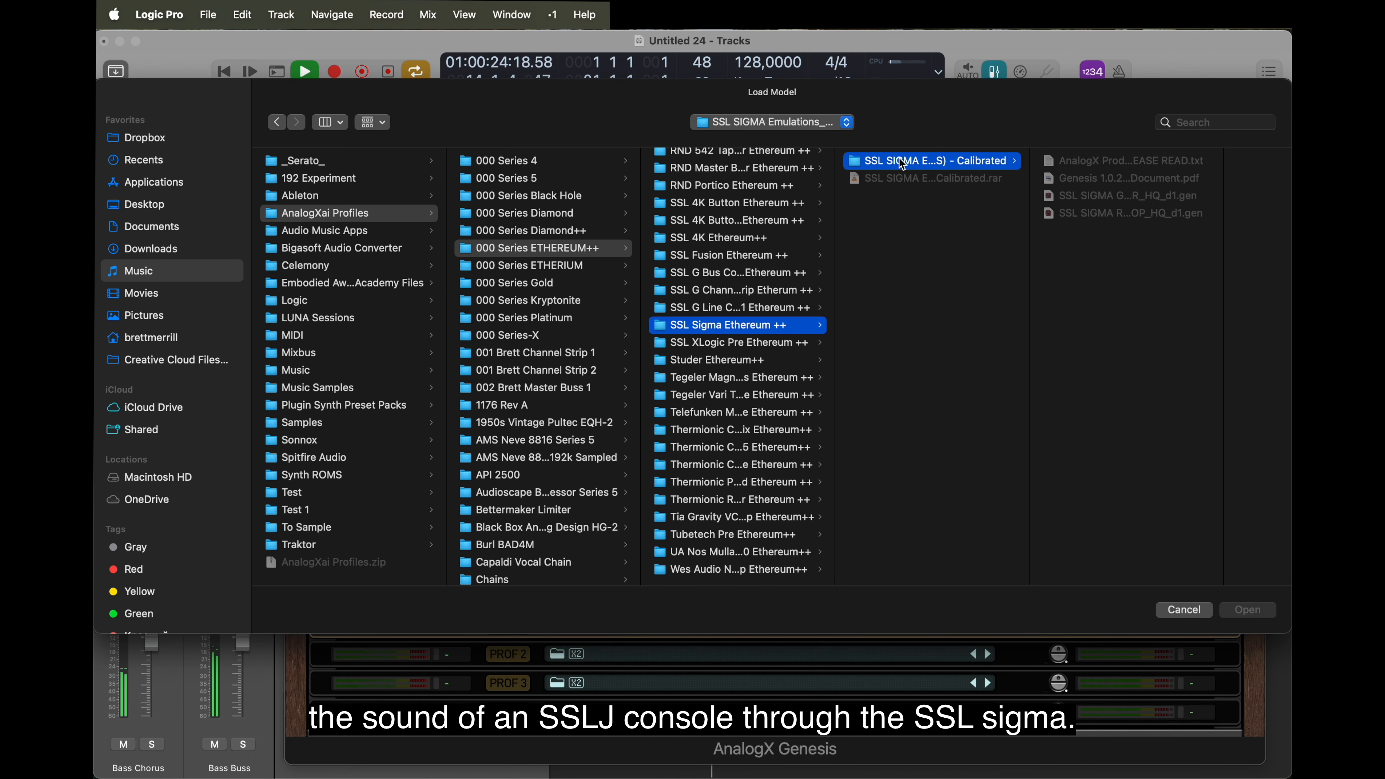
double_click(1093, 196)
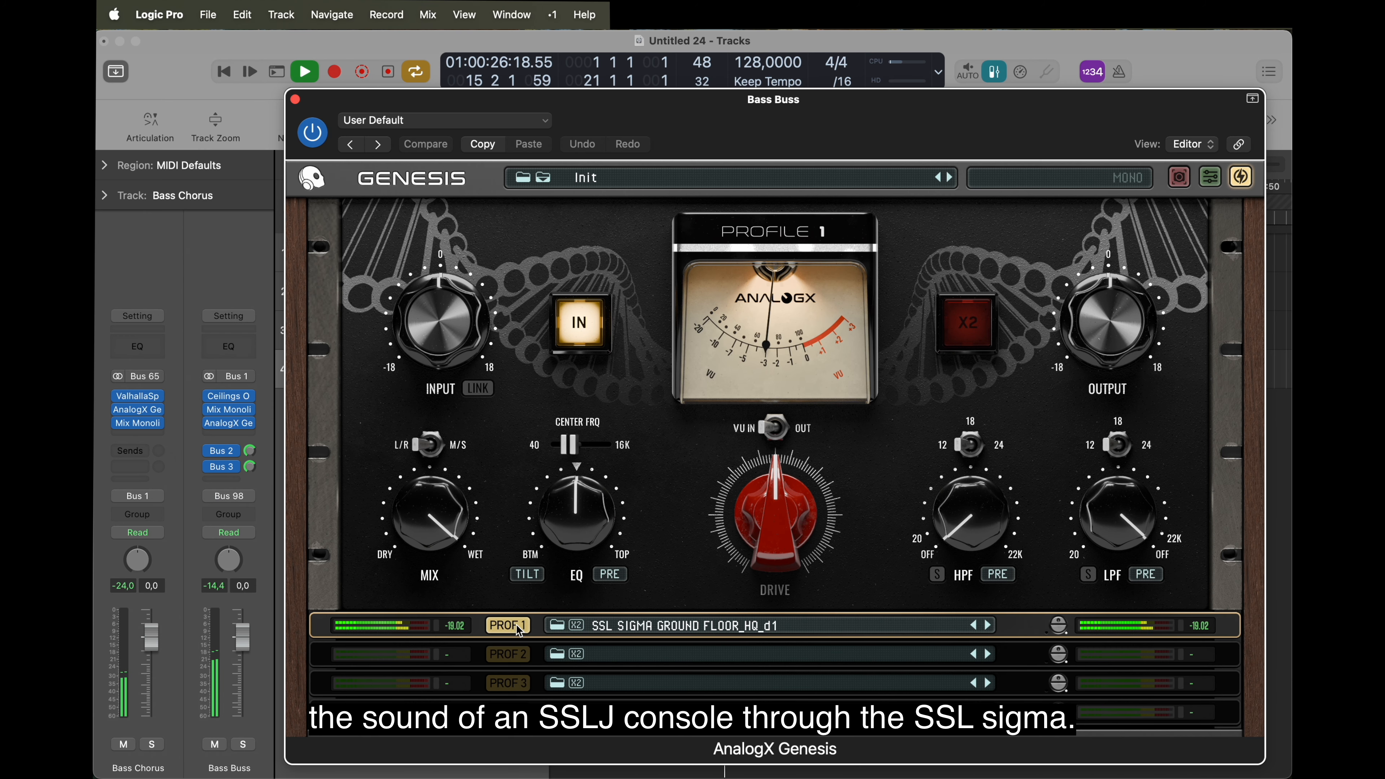
Set the Bass Buss Genesis Drive to 7.0 dB and audition it over playback from the project start
mouse_move(771, 537)
left_mouse_down()
mouse_move(771, 491)
mouse_move(779, 532)
left_mouse_up()
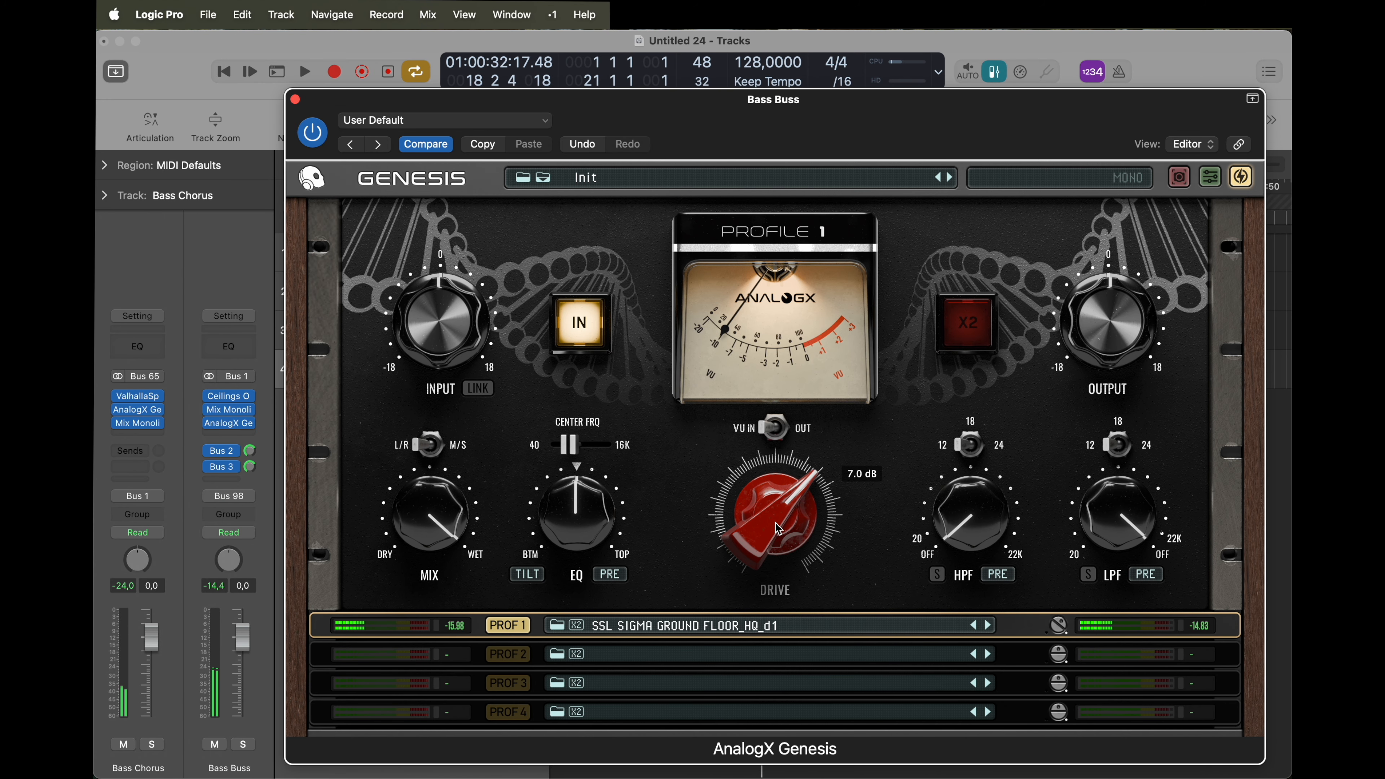
key("space")
left_click_drag(775, 135, 803, 207)
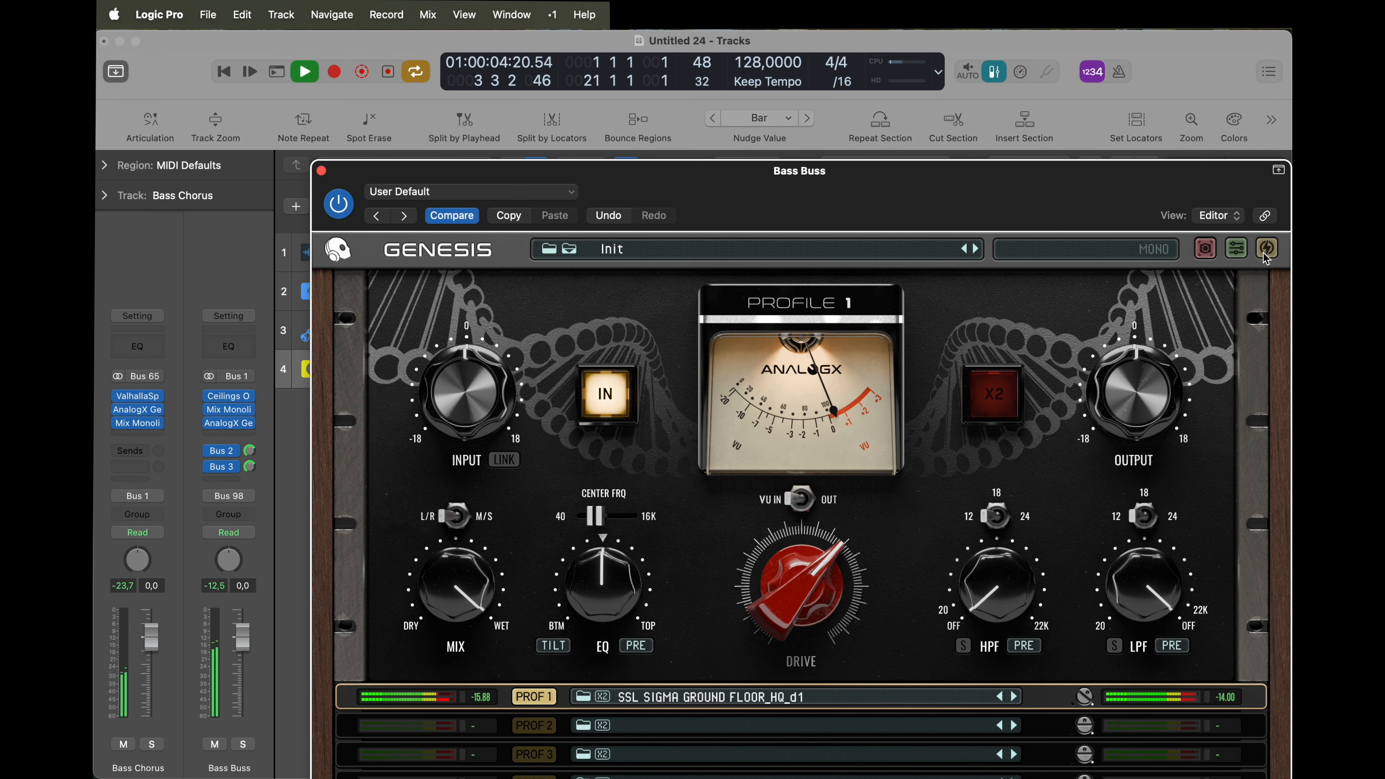
left_click(321, 171)
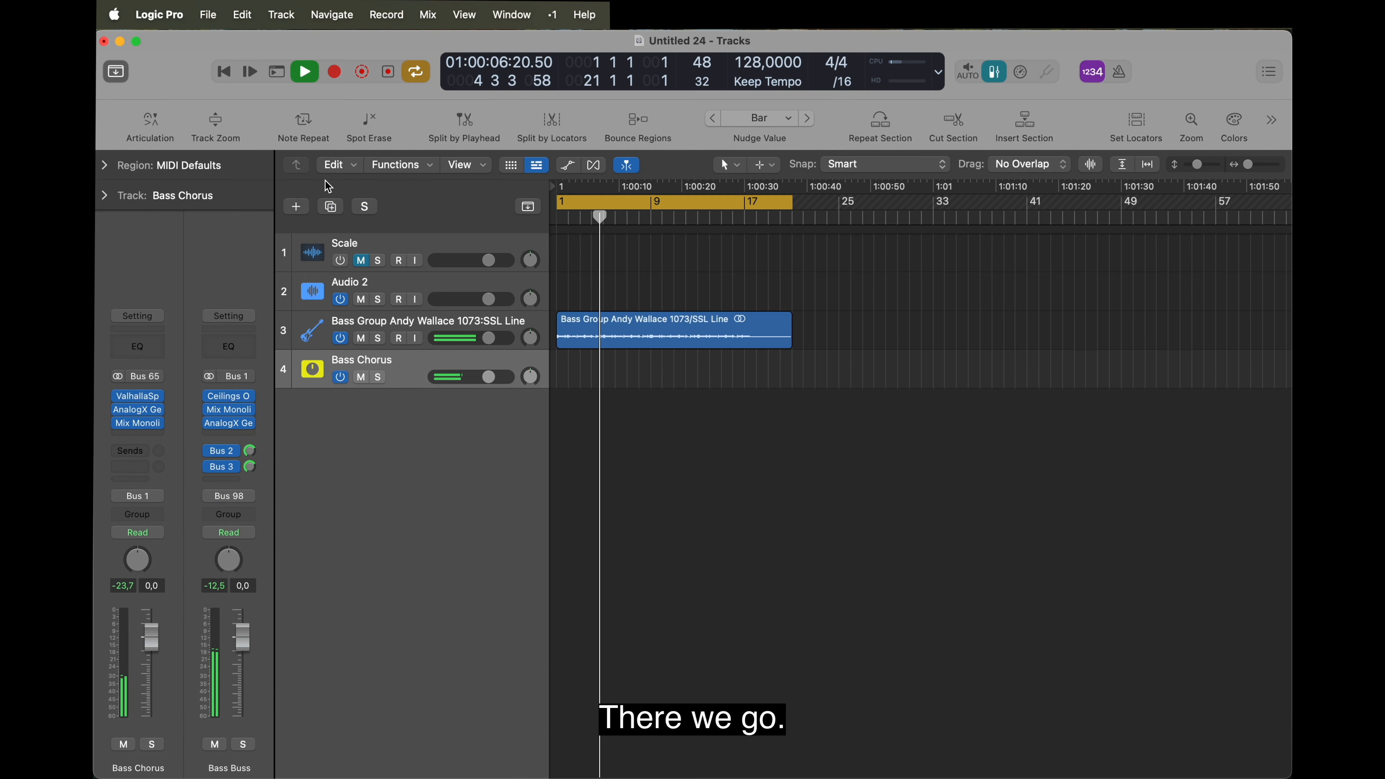
Stop playback, move Mix Monolith after AnalogX Genesis in the Bass Buss insert chain, and open it
key("space")
left_click_drag(234, 410, 235, 410)
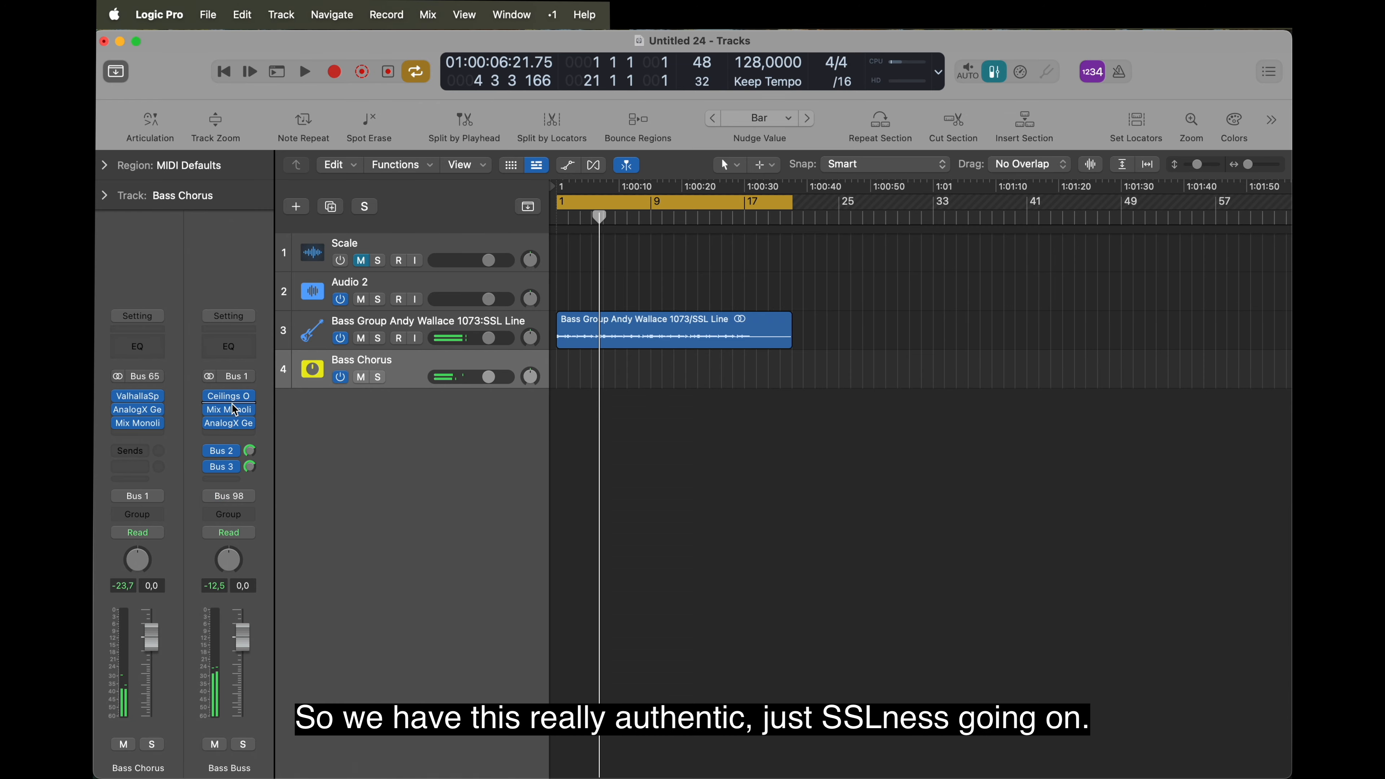
left_click(235, 422)
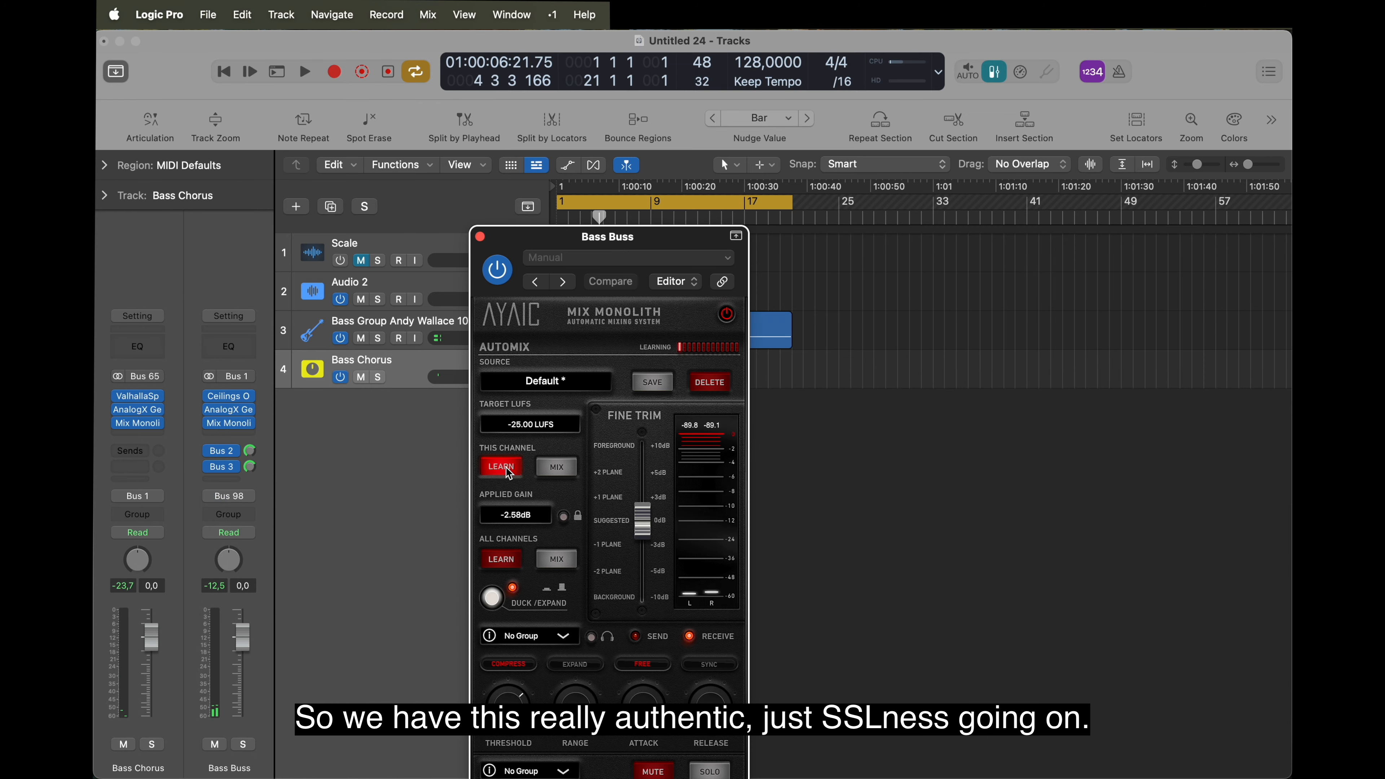
Have Mix Monolith learn the Bass Buss channel again at the -25.00 LUFS target while playing the bass region from the project start
key("Return")
key("space")
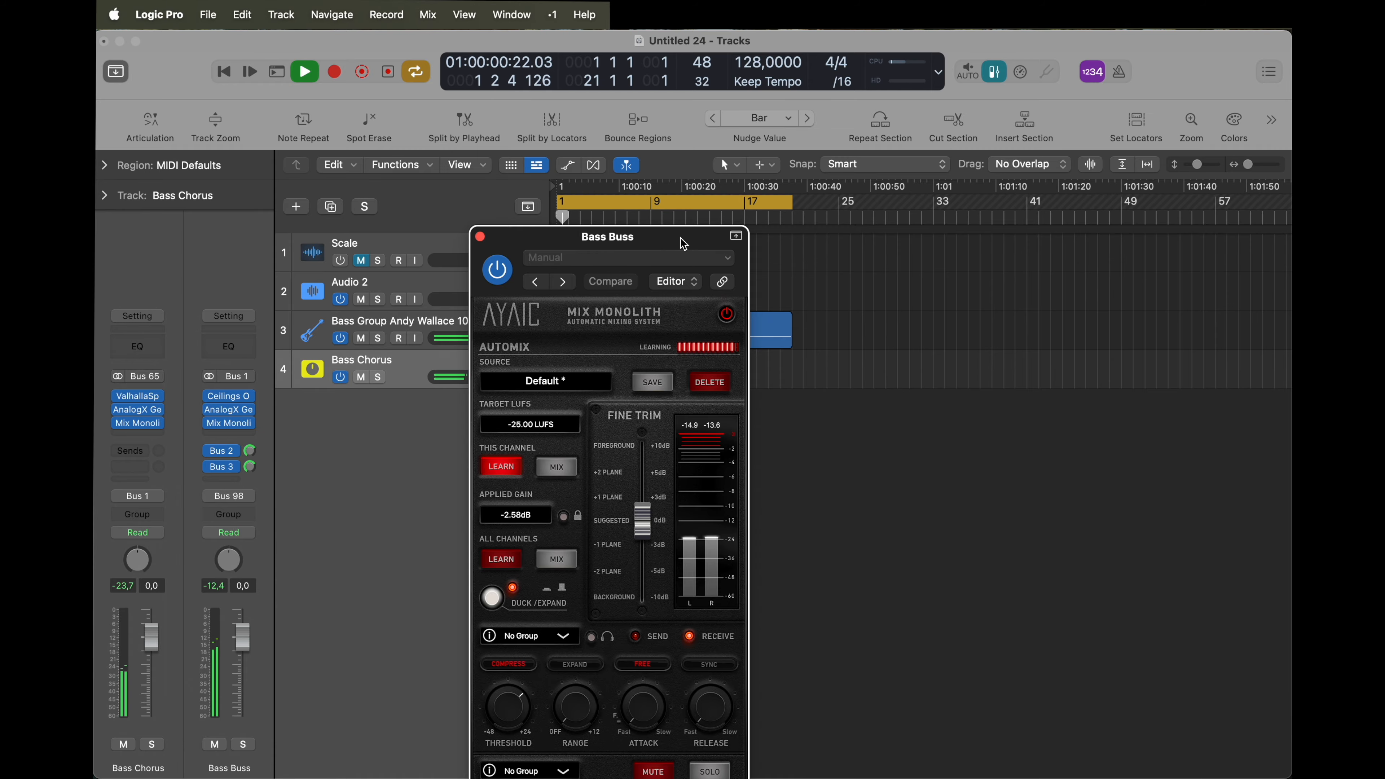
left_click_drag(683, 244, 965, 240)
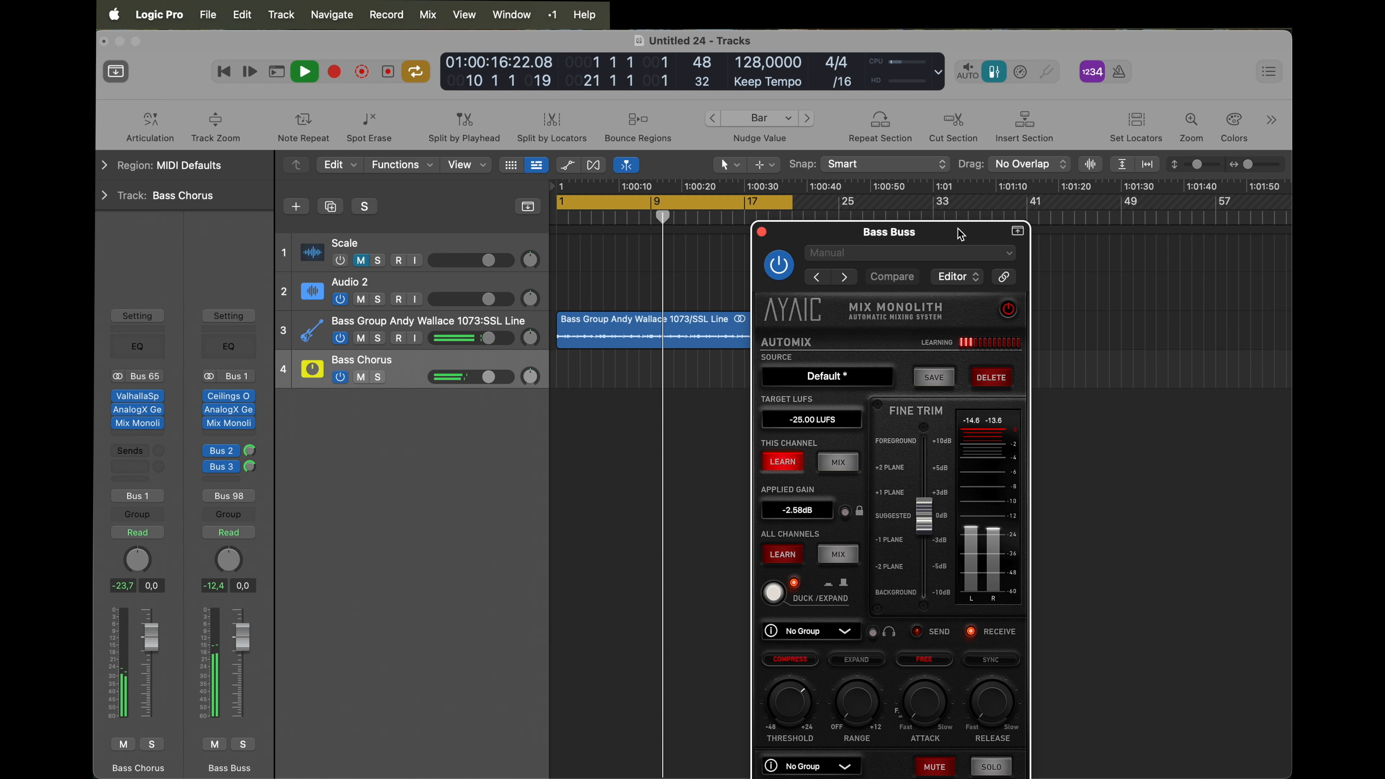
left_click_drag(961, 234, 997, 233)
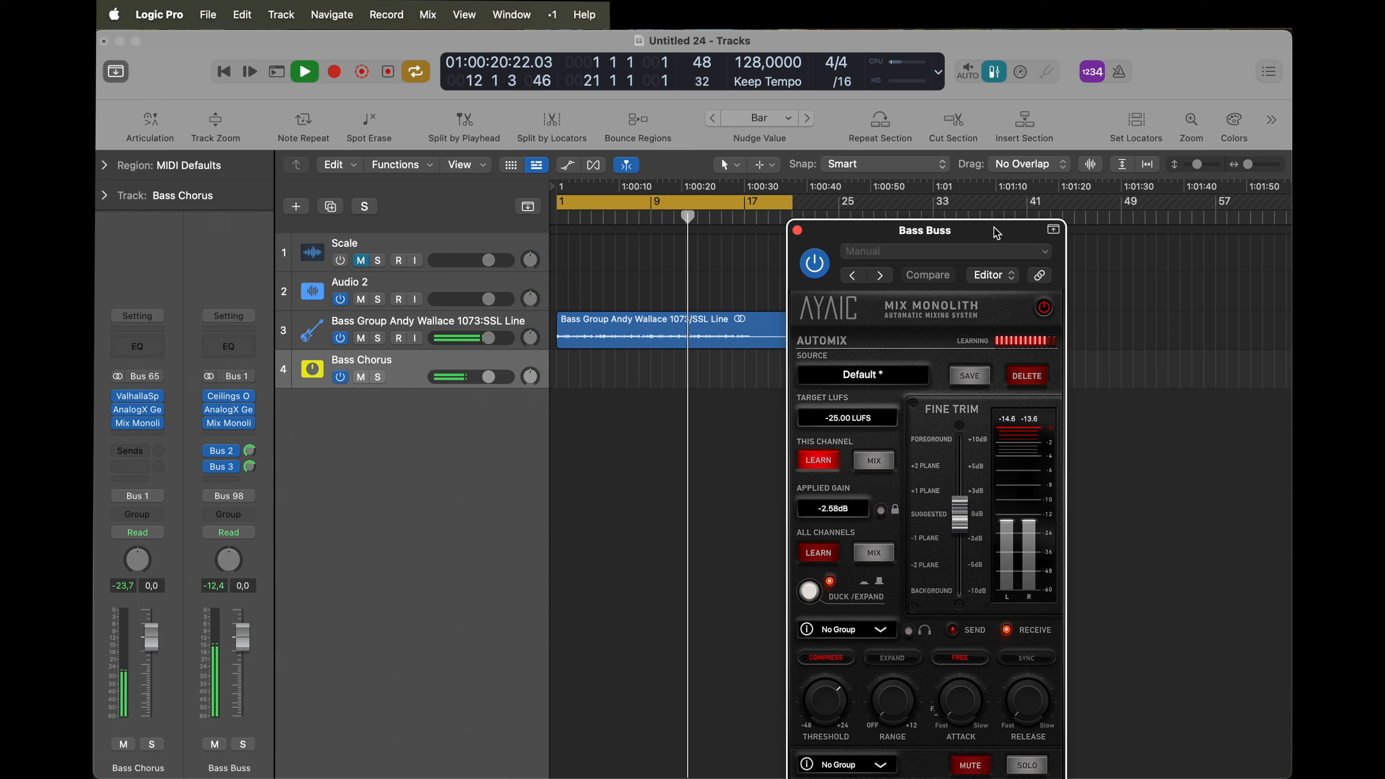
left_click_drag(997, 234, 1085, 193)
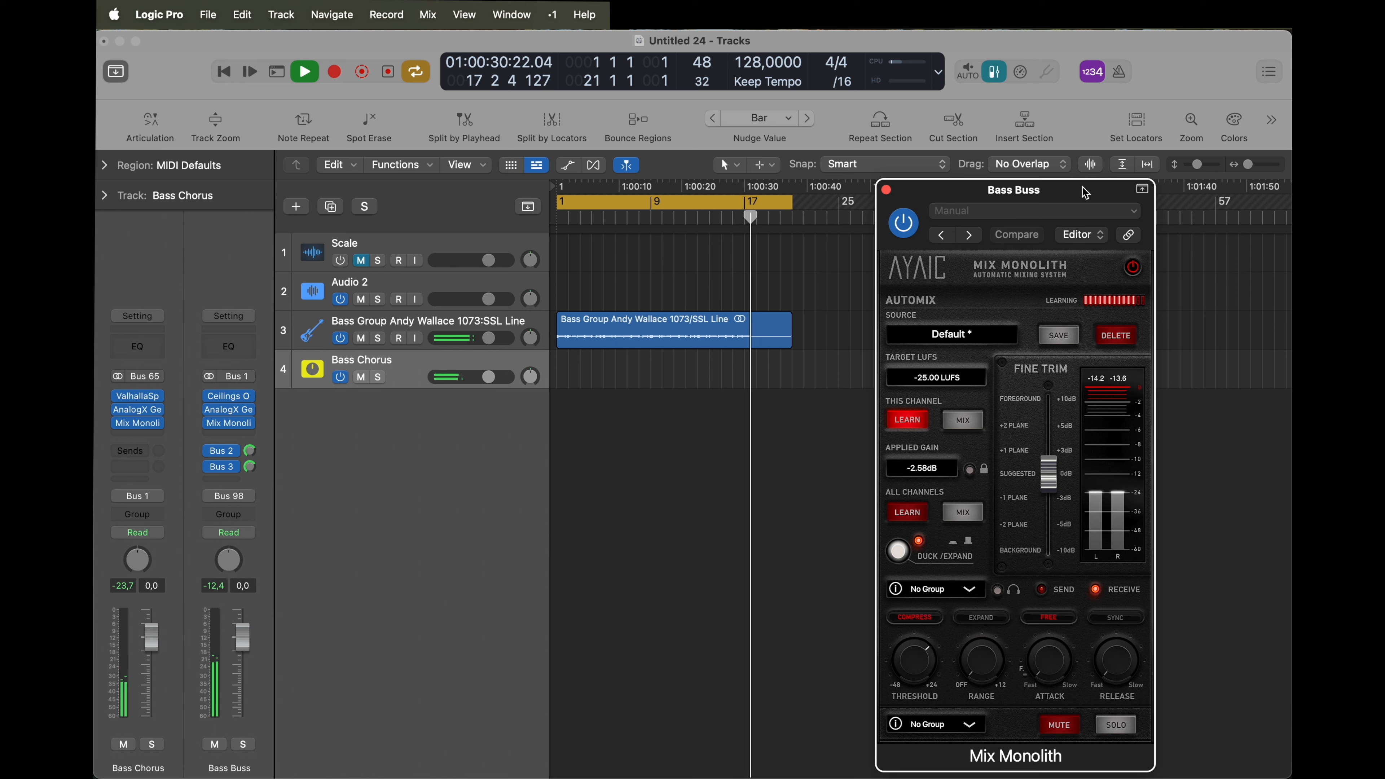
left_click_drag(1085, 192, 1104, 163)
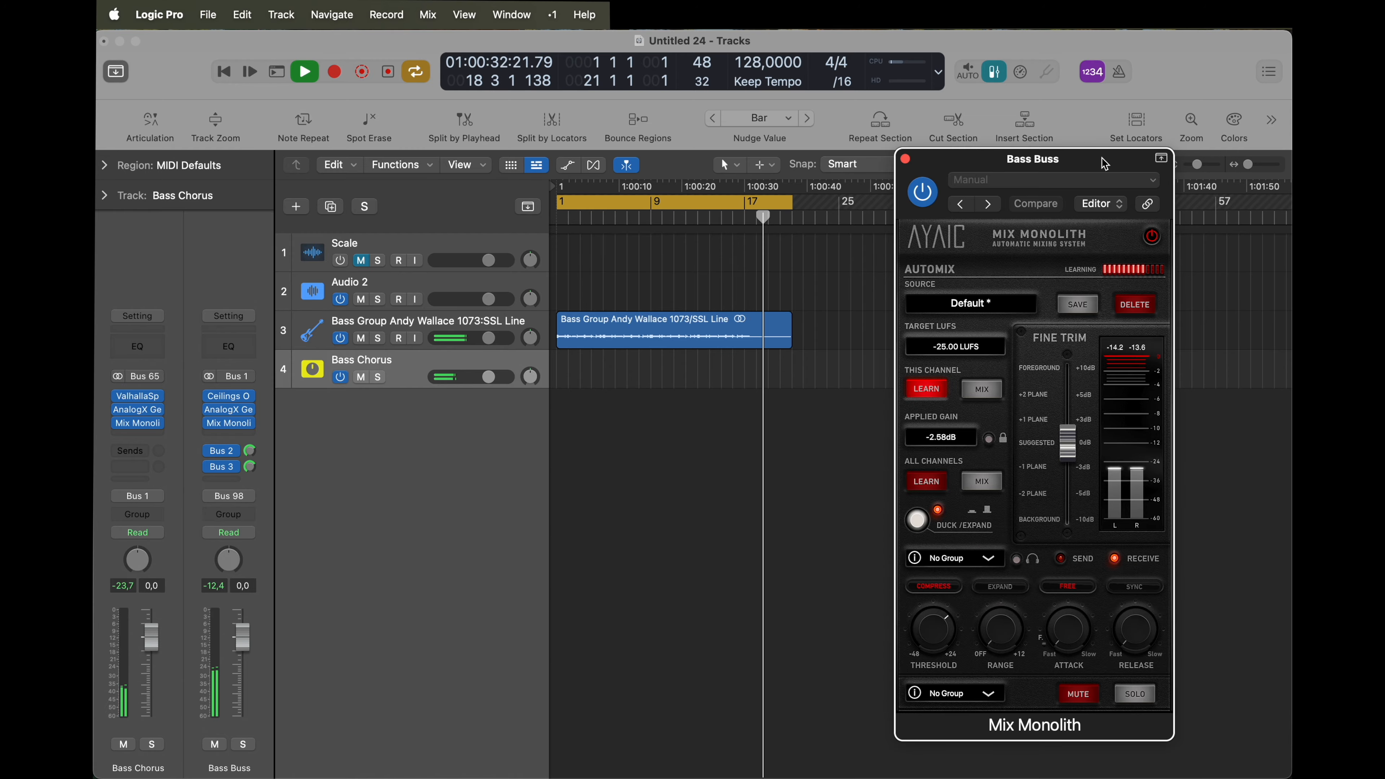
Apply Mix Monolith's mix to the Bass Buss channel only, replay from the project start, and close the plugin
left_click(984, 391)
key("space")
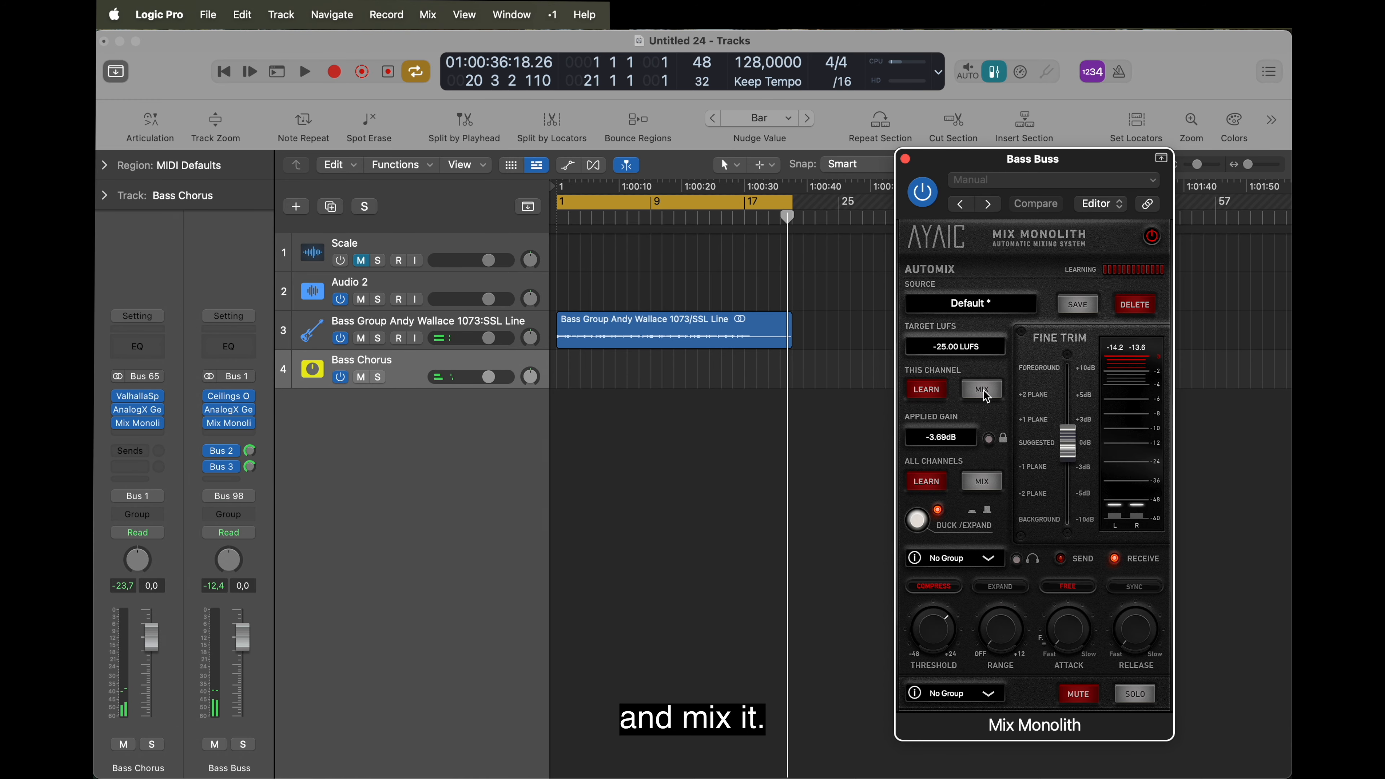
key("space")
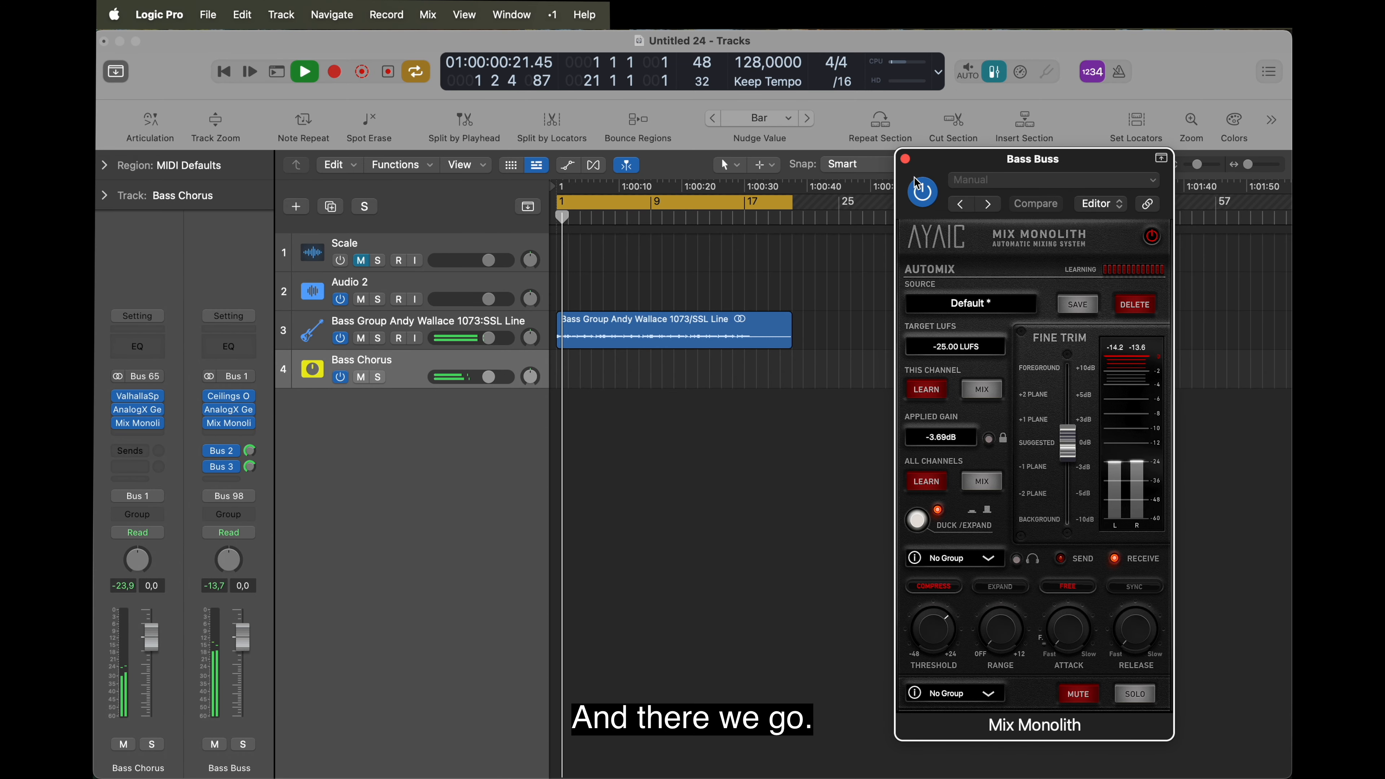
left_click(906, 159)
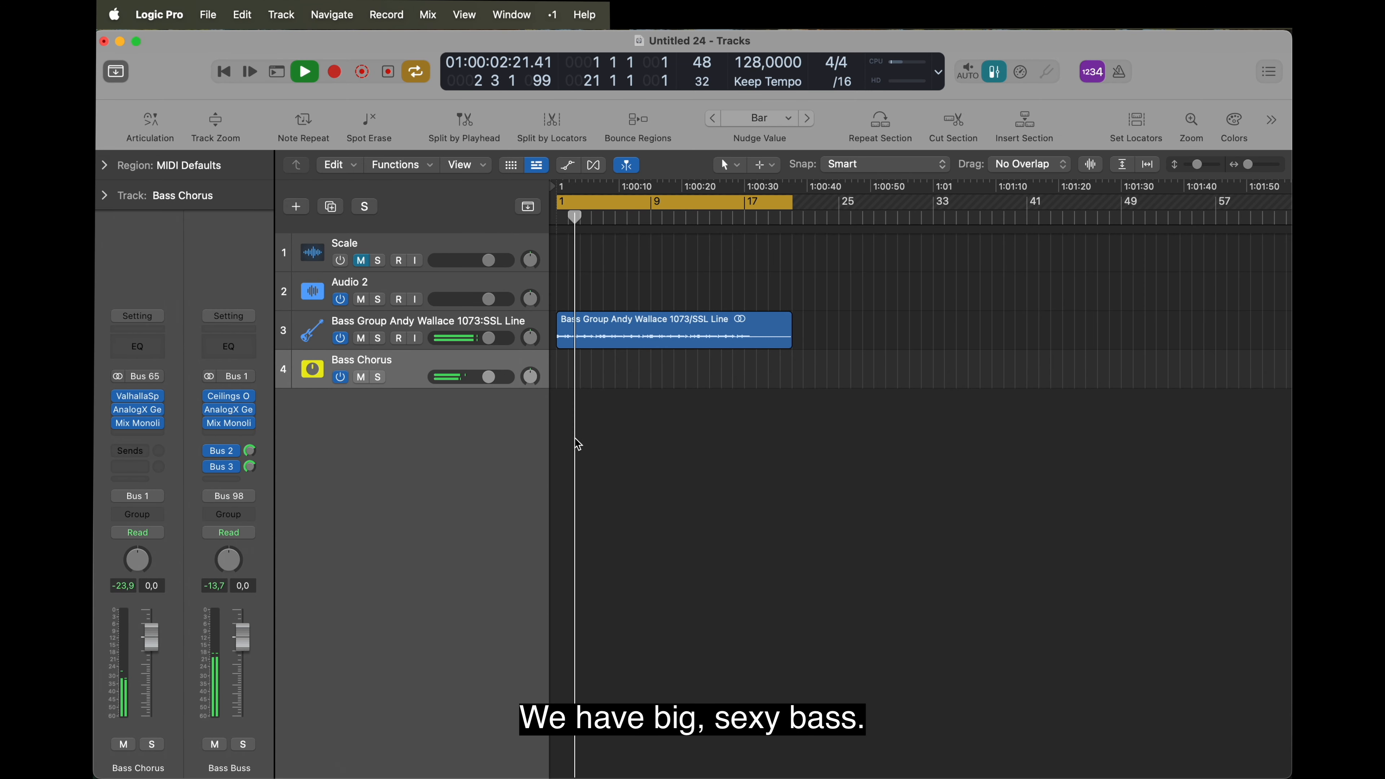